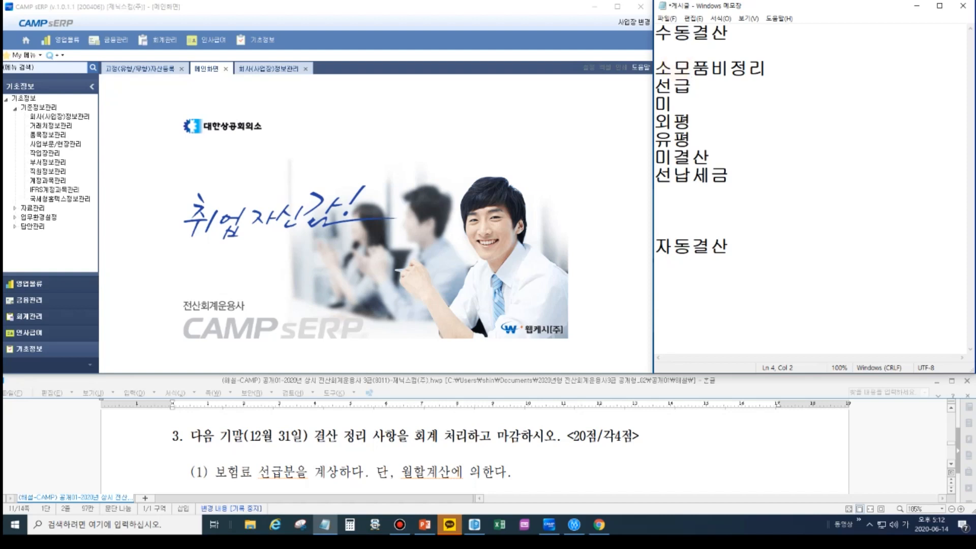
# - Complete the manual closing list entries in the memo as "선급/선수" and "미수/미지급"
pyautogui.press('Down')
pyautogui.write('수')
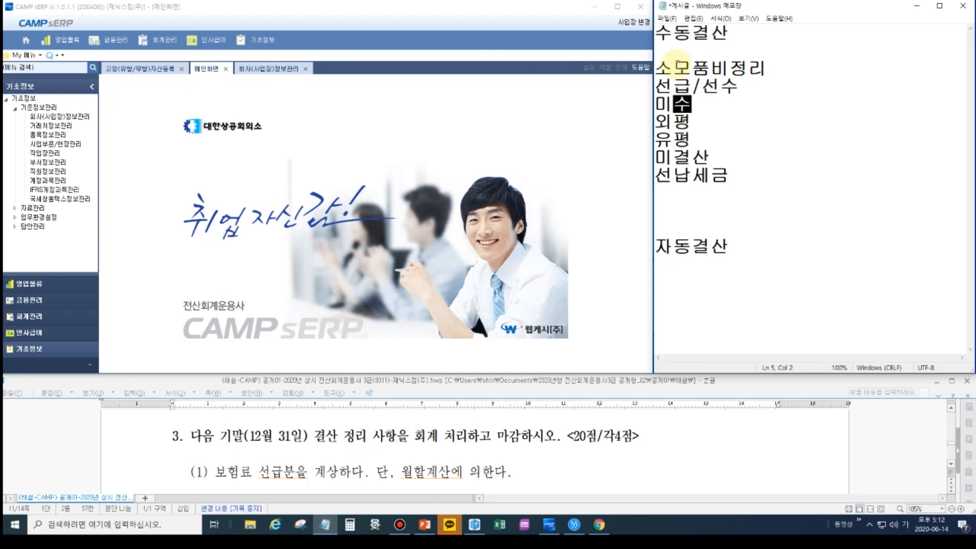
pyautogui.write('/미지급')
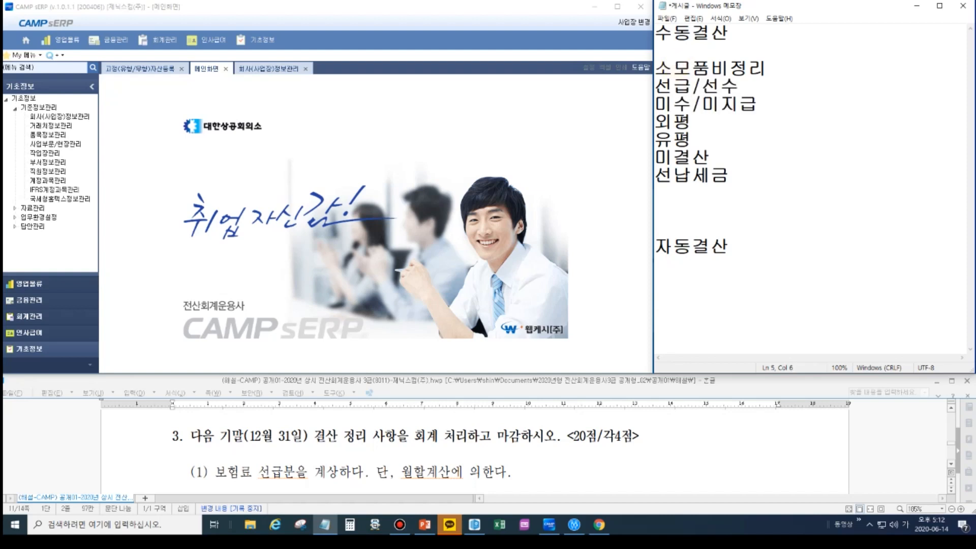
# - Expand the abbreviated entries 외평 and 유평 to "외화평가" and "유가증권평가"
pyautogui.press('Down')
pyautogui.write('화')
pyautogui.press('End')
pyautogui.write('가')
pyautogui.press('Down')
pyautogui.press('Left')
pyautogui.write('가증권')
pyautogui.press('End')
pyautogui.write('가')
# - Extend the 미결산 entry with "(가수금/가지급금/현금과부족"
pyautogui.press('Down')
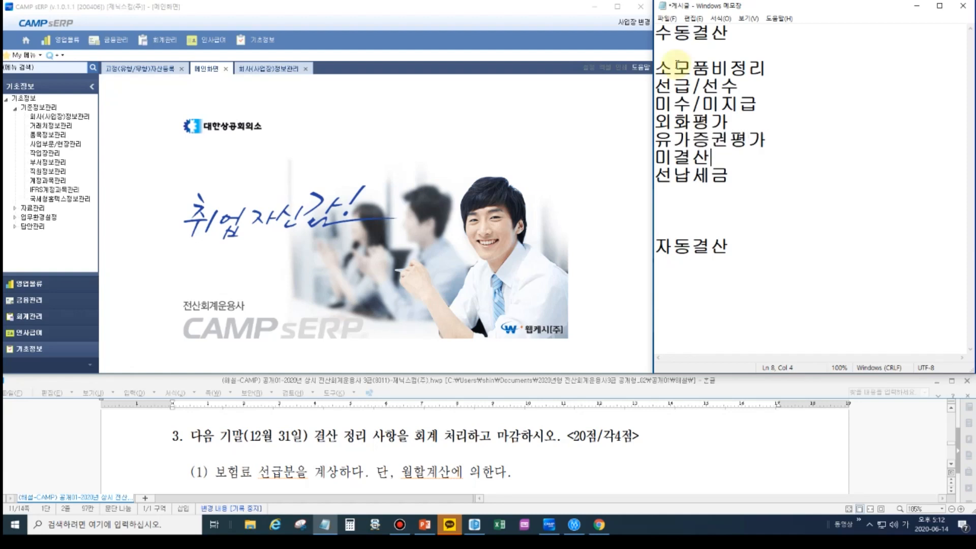
pyautogui.write('(가수금')
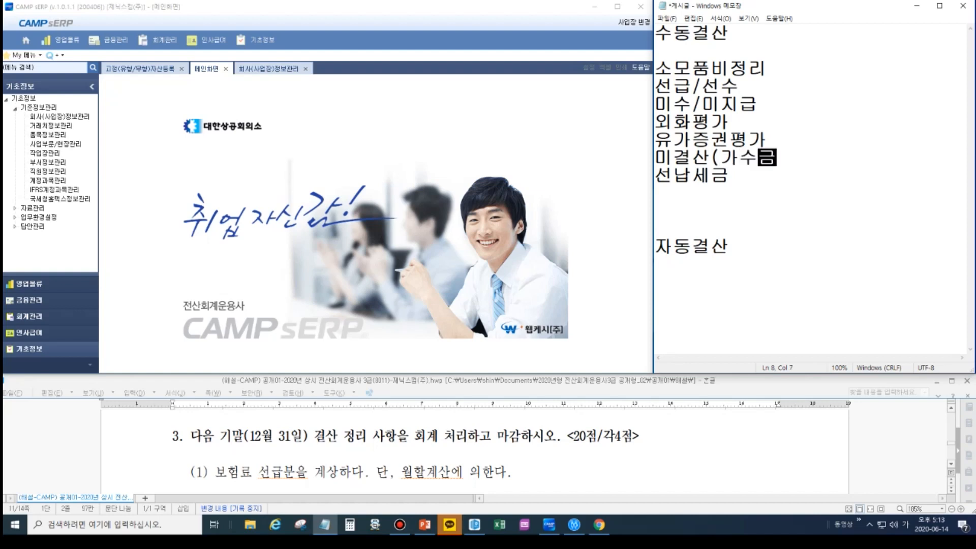
pyautogui.write('/가지급금')
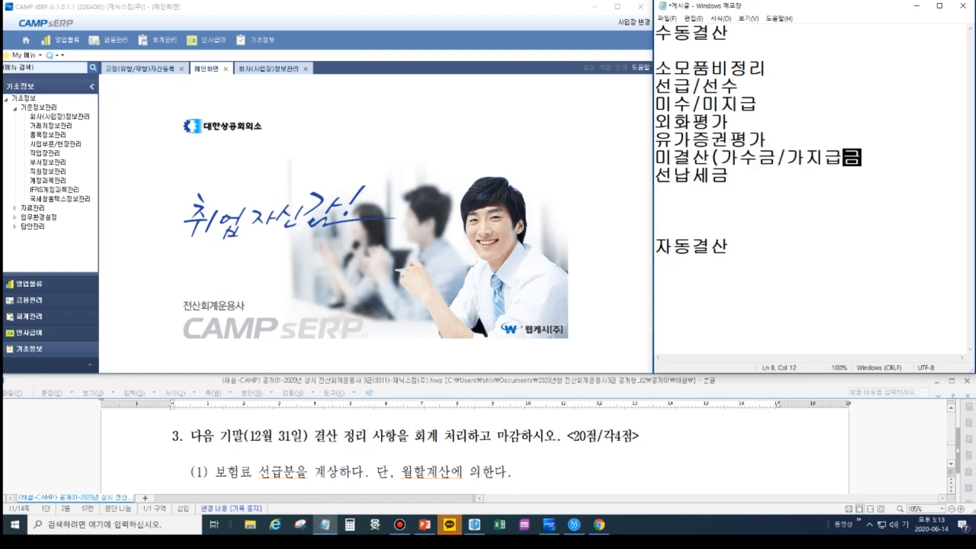
pyautogui.write('/ㅎ현금과')
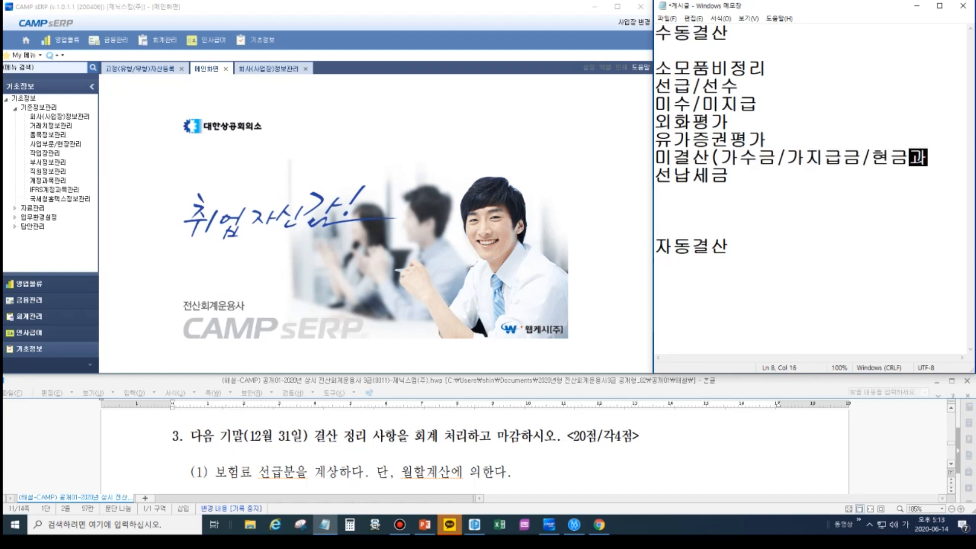
pyautogui.write('부족')
# - Add a new entry "부가세정리" on its own line below 선납세금
pyautogui.press('Down')
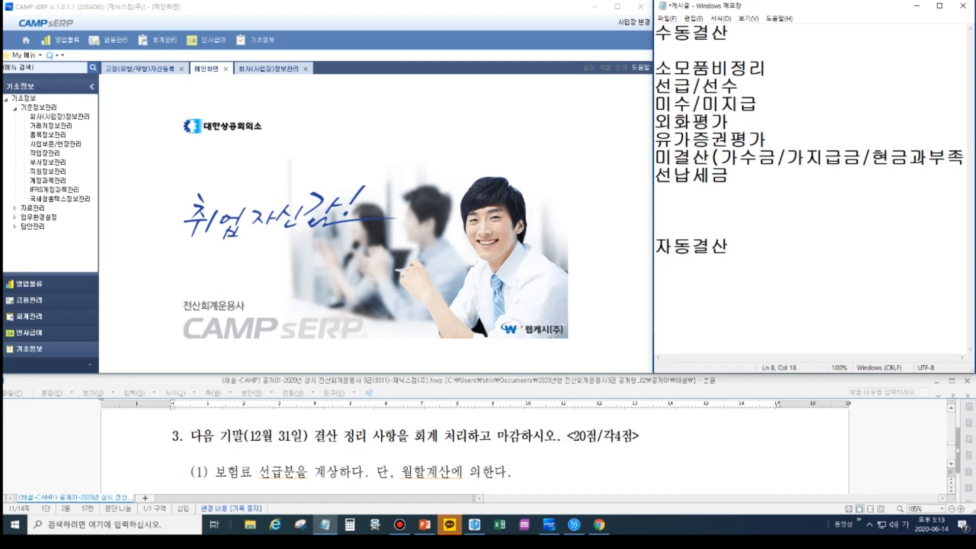
pyautogui.press('Return')
pyautogui.write('부가세')
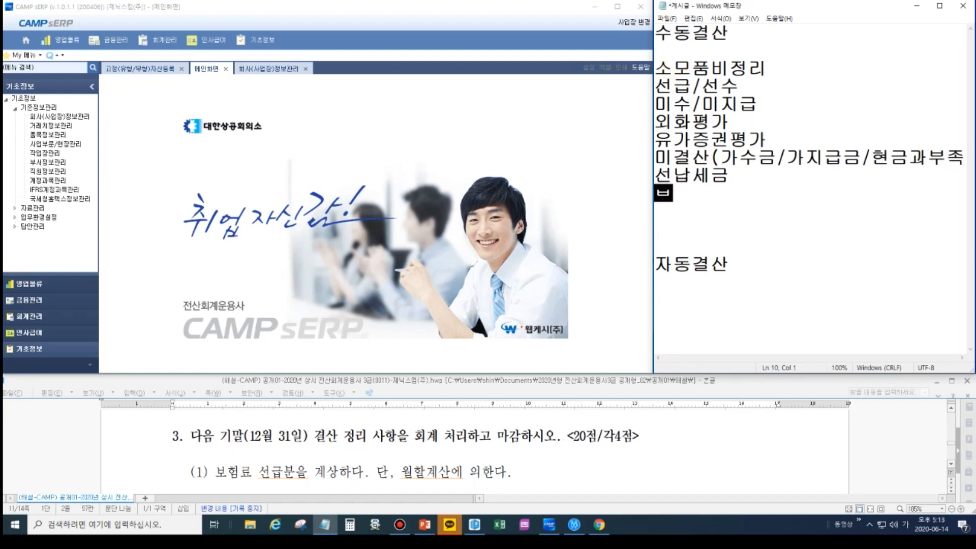
pyautogui.write('정리')
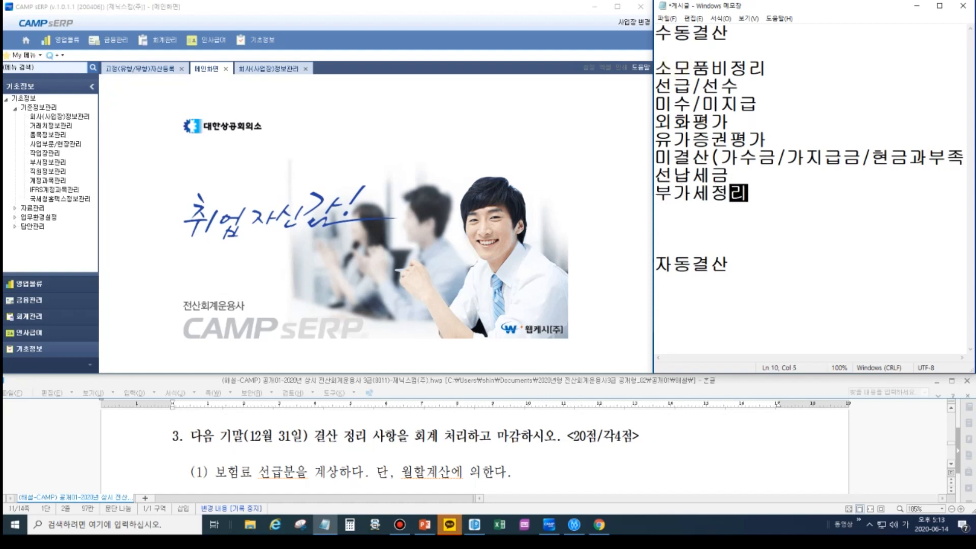
# - Add the entry "장기차입금-유동성장기부채" on a new line below 부가세정리
pyautogui.press('Return')
pyautogui.write('ㅈ장기차입금')
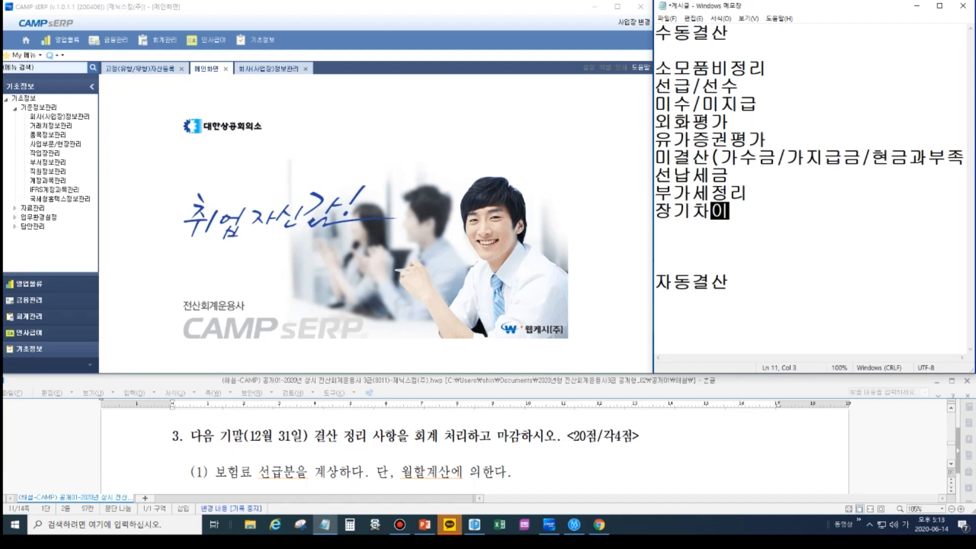
pyautogui.write('-유동')
pyautogui.write('성부채')
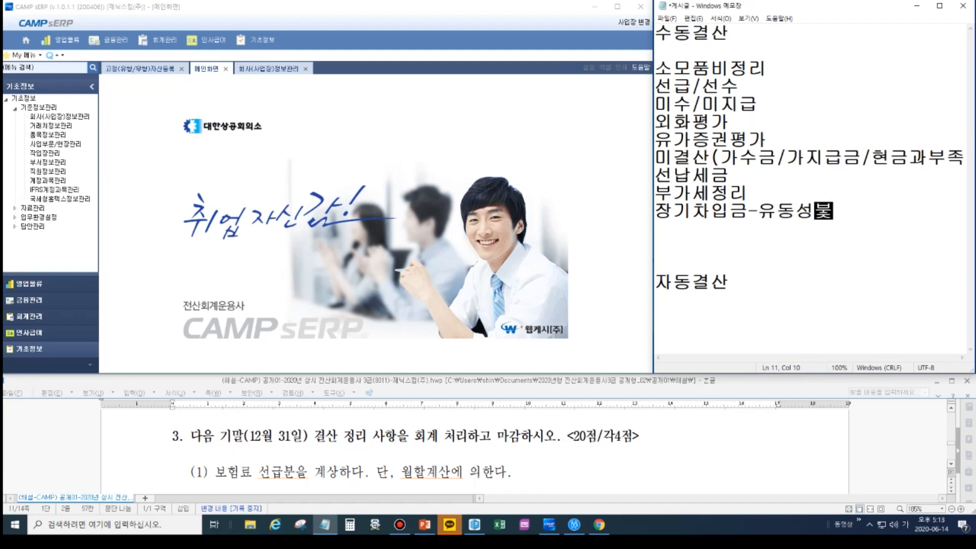
pyautogui.press('Left')
pyautogui.press('Left')
pyautogui.write('장기')
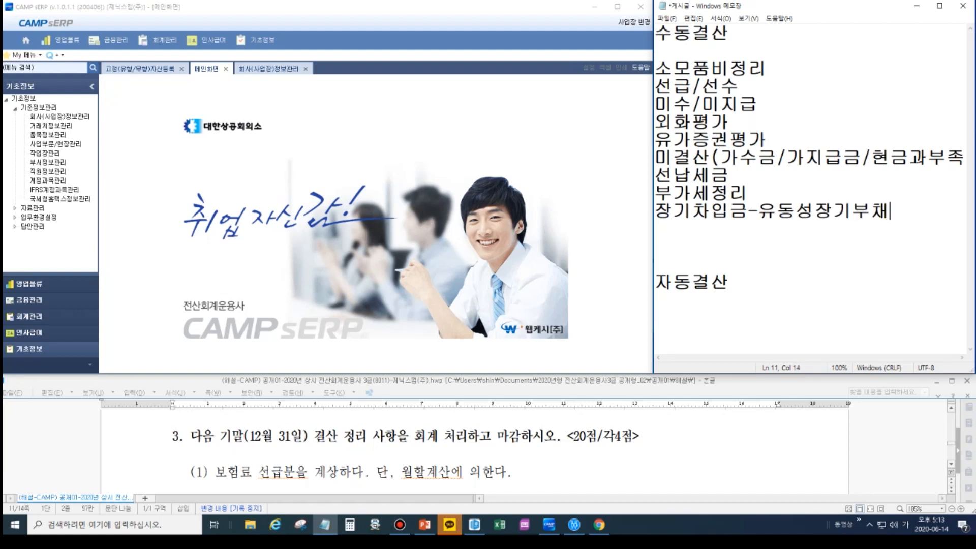
# - Add the entry "단기차입금-보통예금 통장정리" as the last line of the manual closing list
pyautogui.press('Return')
pyautogui.write('단기')
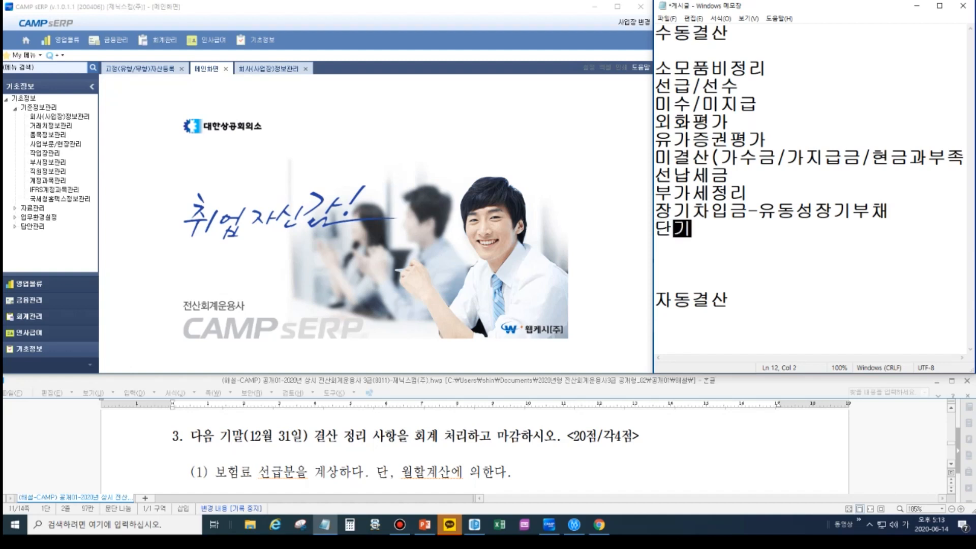
pyautogui.write('차입ㄱ금-')
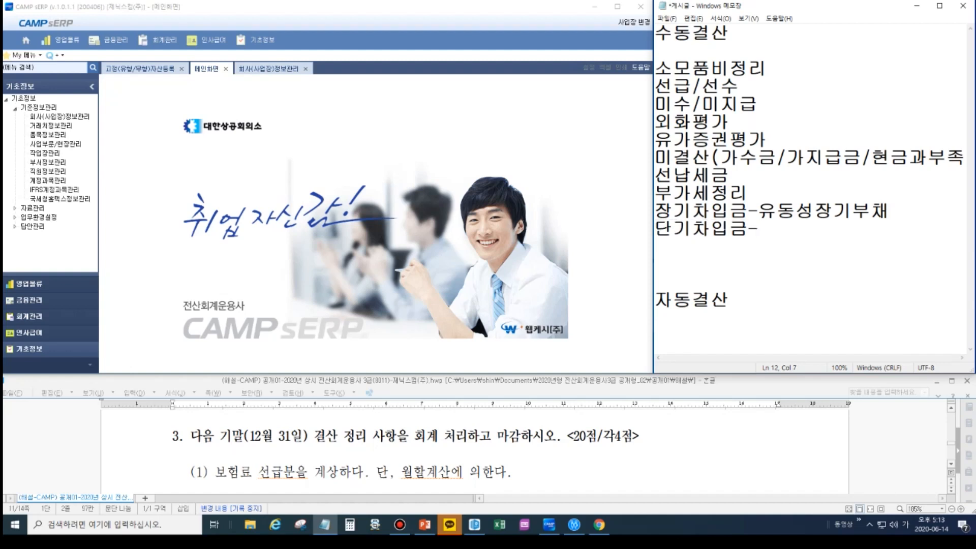
pyautogui.write('보통')
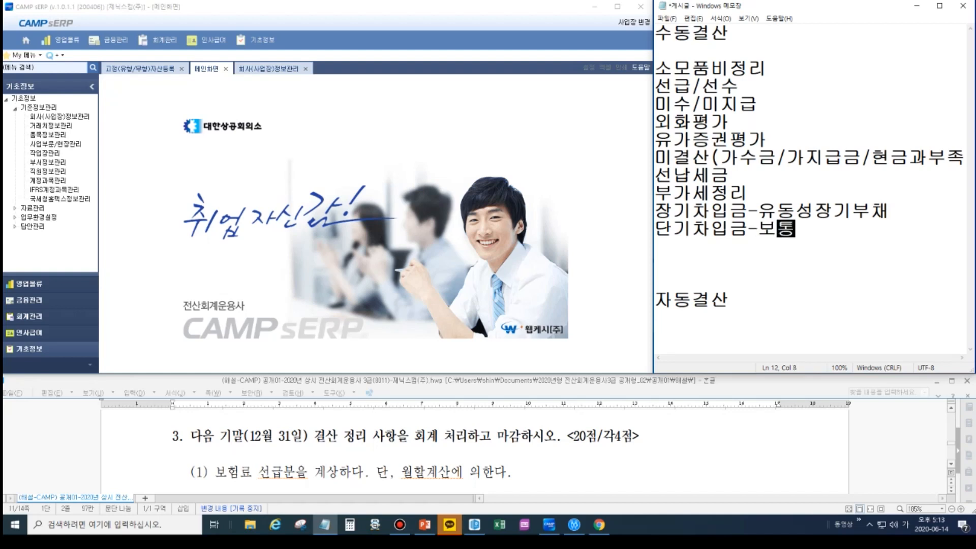
pyautogui.write('예금 통장')
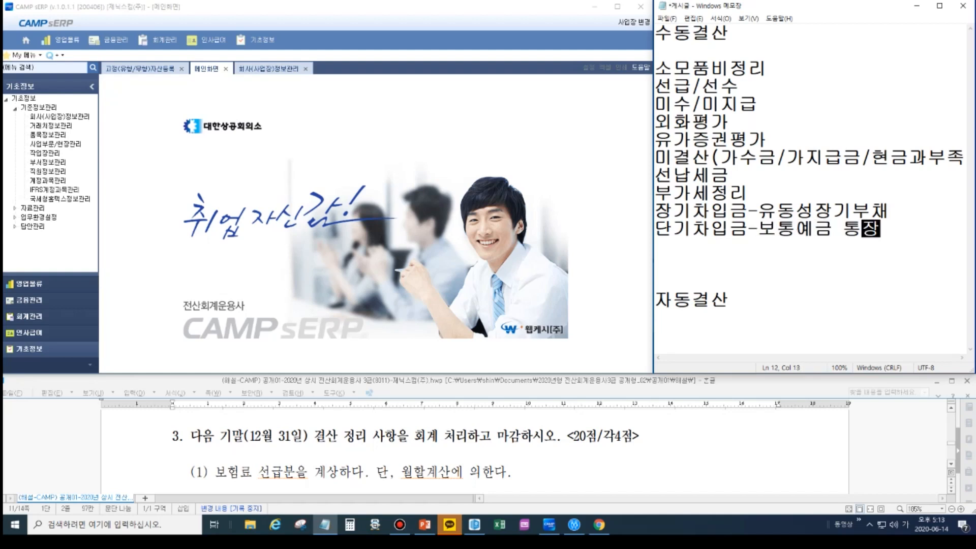
pyautogui.write('정리')
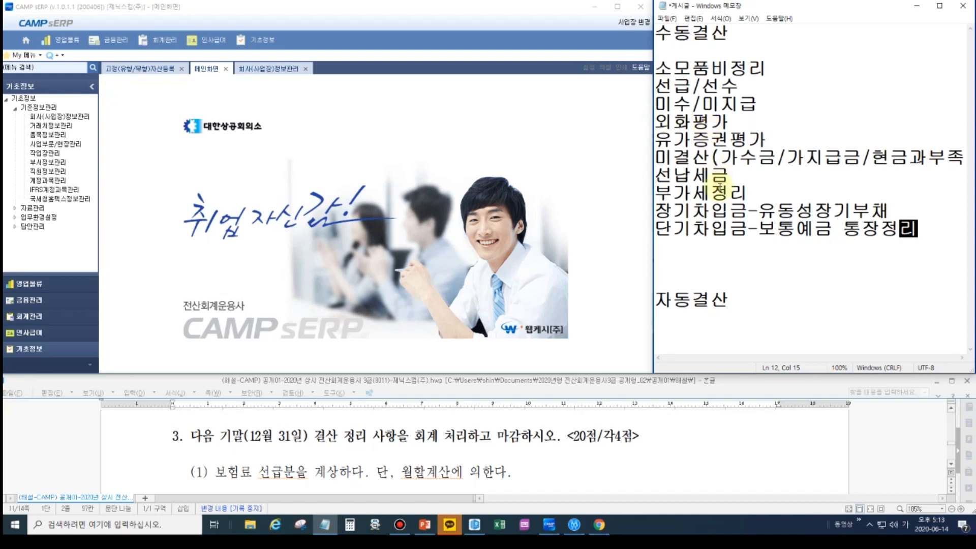
# - Remove two of the blank lines above the 자동결산 heading
pyautogui.click(729, 247)
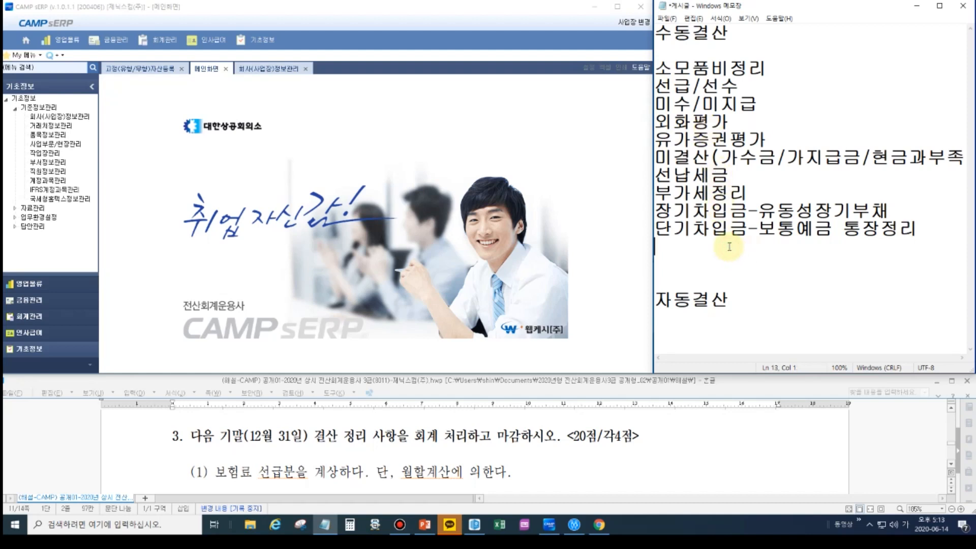
pyautogui.press('Delete')
pyautogui.press('Delete')
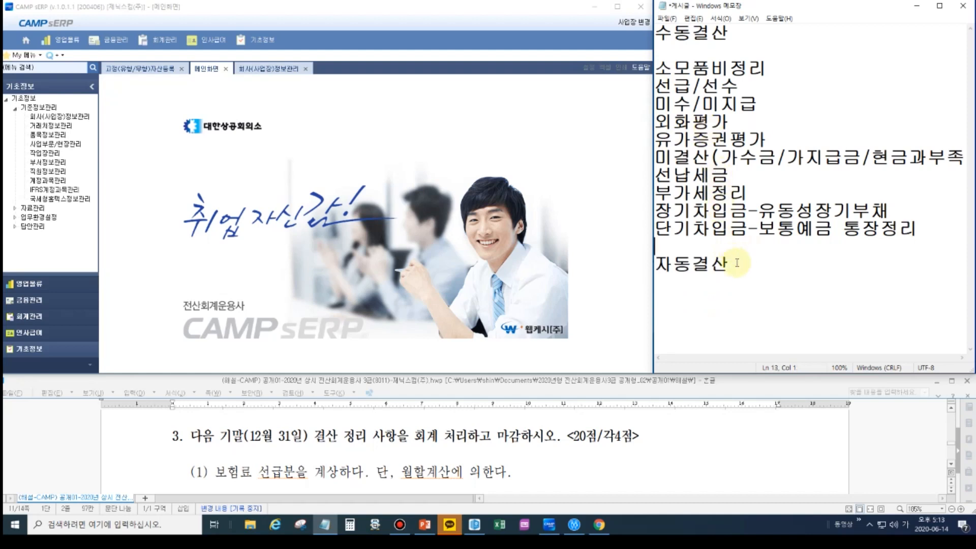
# - List 상품매출원가, 대손, 감가, 퇴직급여 and 법인세등 on separate lines under the 자동결산 heading
pyautogui.click(750, 259)
pyautogui.press('Return')
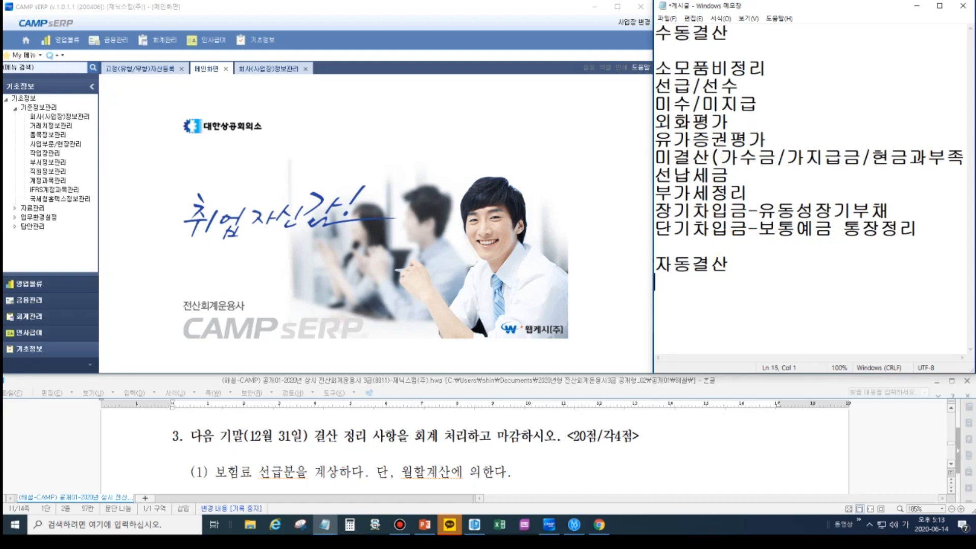
pyautogui.write('상품매출원가')
pyautogui.press('Return')
pyautogui.write('대손')
pyautogui.press('Return')
pyautogui.write('감가')
pyautogui.press('Return')
pyautogui.write('퇴직급여')
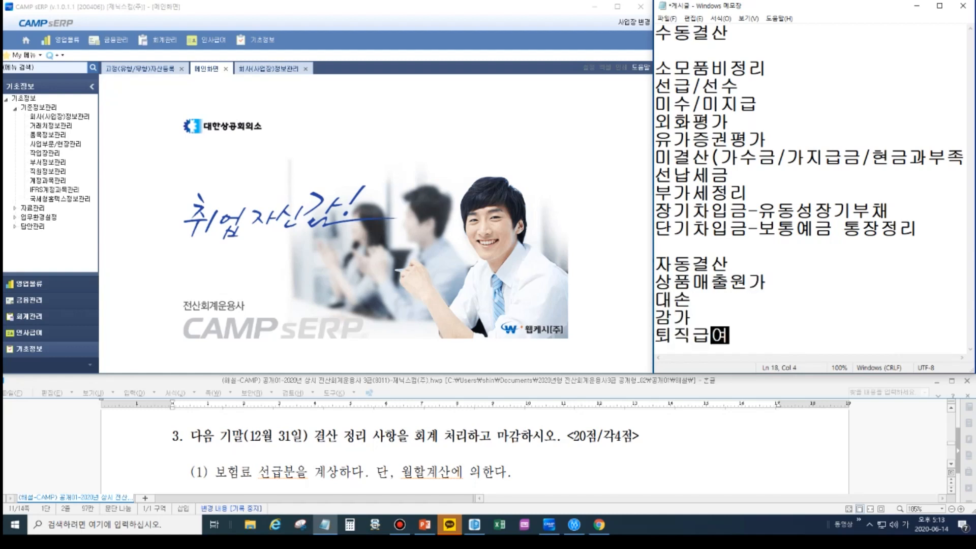
pyautogui.press('Return')
pyautogui.write('법인세')
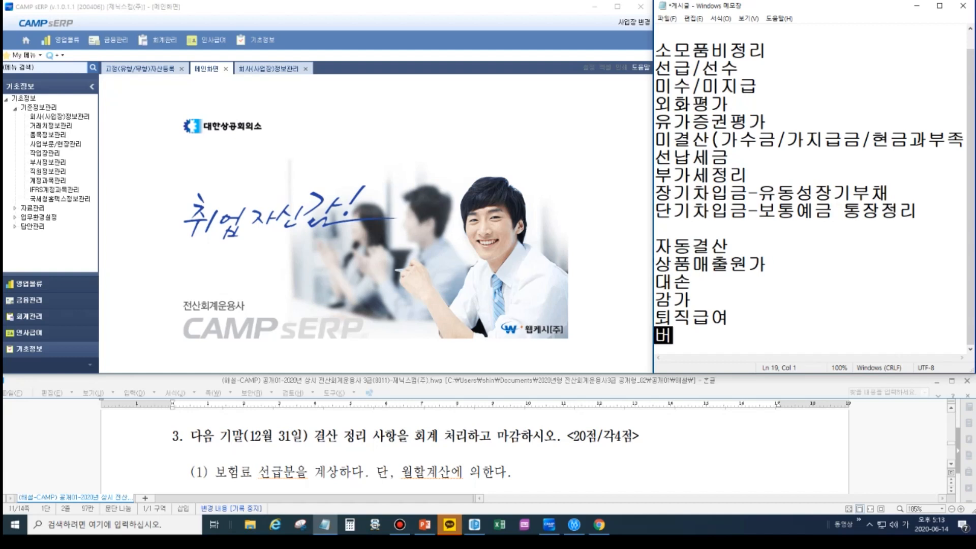
pyautogui.write('등')
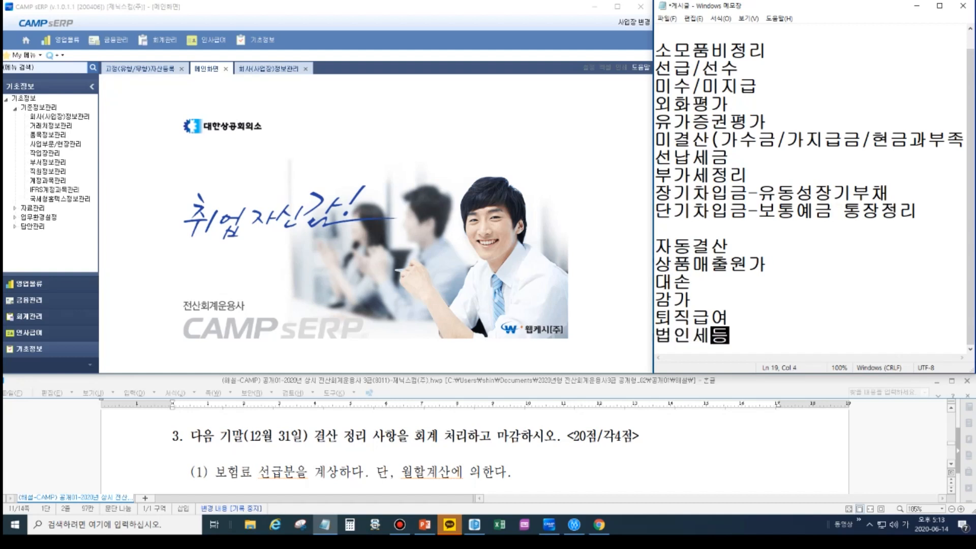
# - Delete everything in the memo from 외화평가 through 법인세등
pyautogui.scroll(1, 744, 218)
pyautogui.click(734, 212)
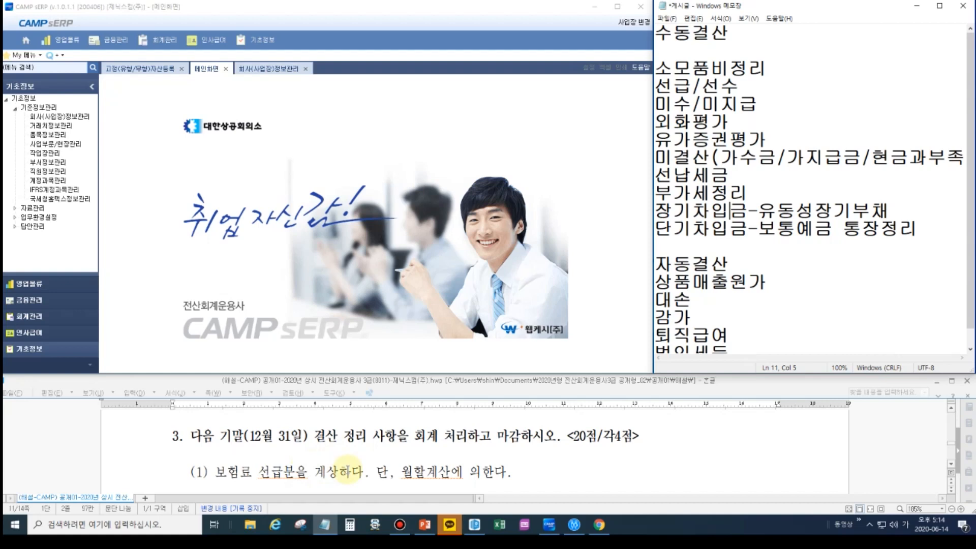
pyautogui.click(712, 228)
pyautogui.moveTo(731, 348); pyautogui.dragTo(649, 107)
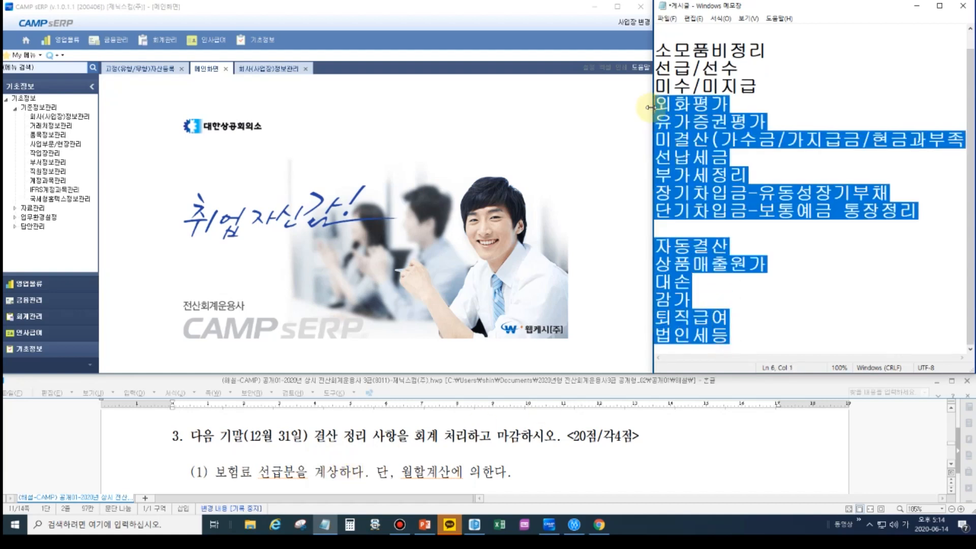
pyautogui.press('Delete')
# - Replace the 소모품비정리 line with the heading "손익의 정리", keeping a blank line above it
pyautogui.moveTo(766, 67); pyautogui.dragTo(693, 51)
pyautogui.press('Delete')
pyautogui.click(674, 68)
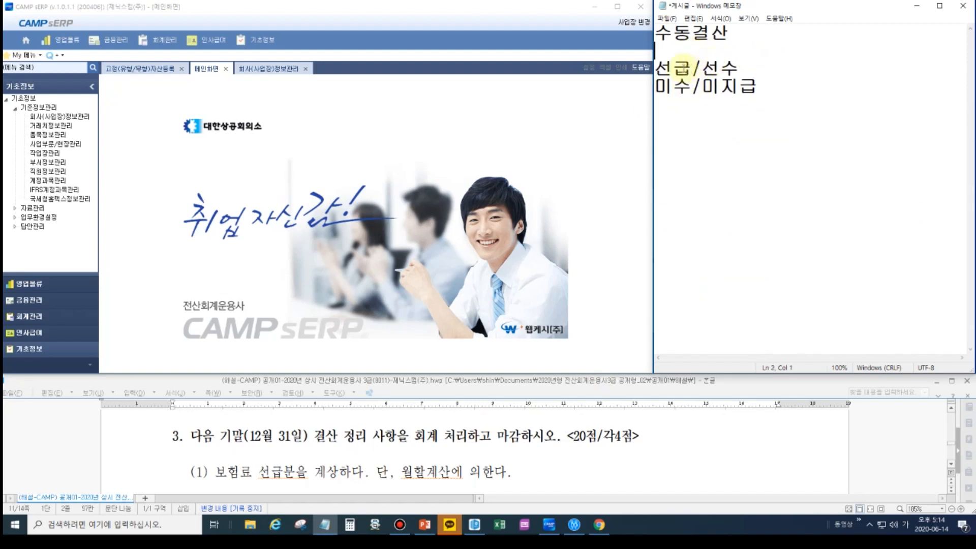
pyautogui.click(668, 48)
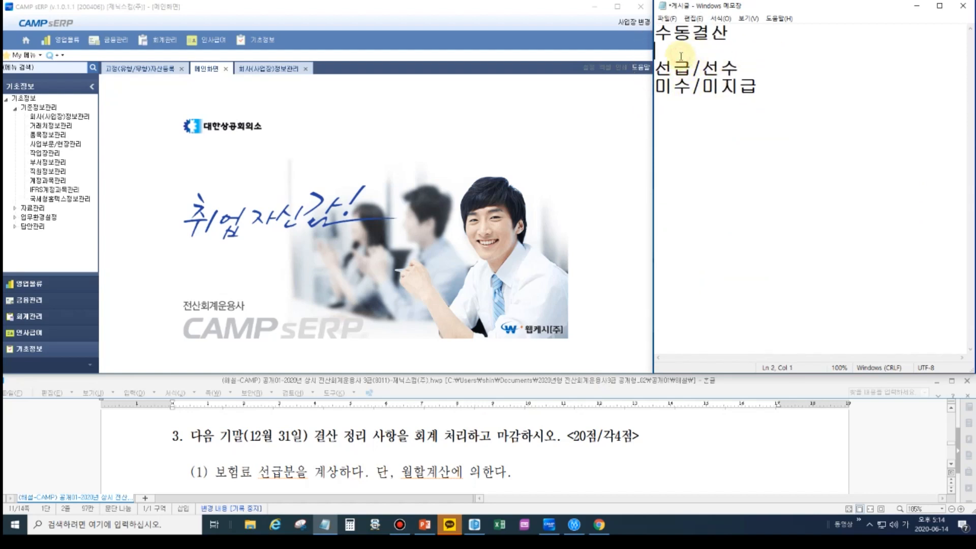
pyautogui.press('Return')
pyautogui.write('손익의 정리')
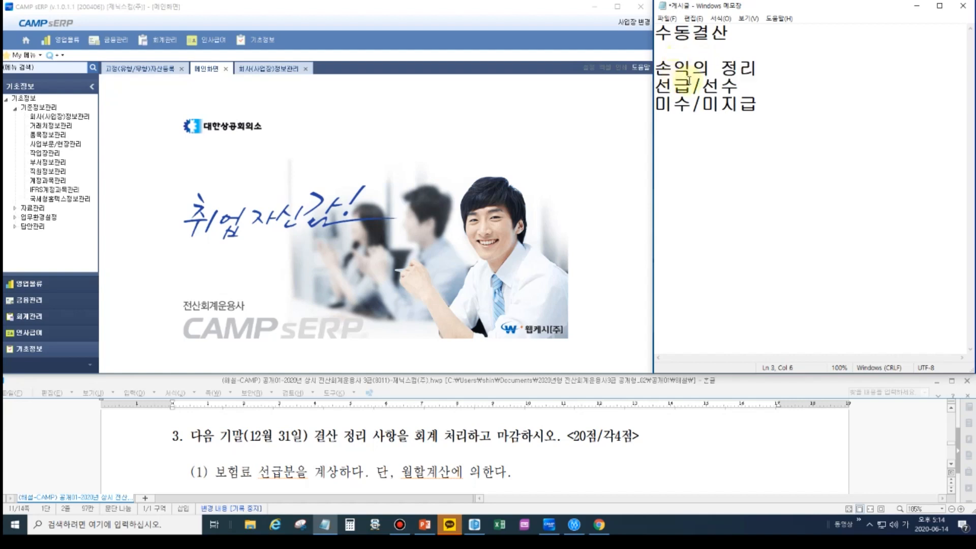
# - Insert a blank line and the column label "자산" above the 선급/선수 line
pyautogui.click(732, 86)
pyautogui.press('Home')
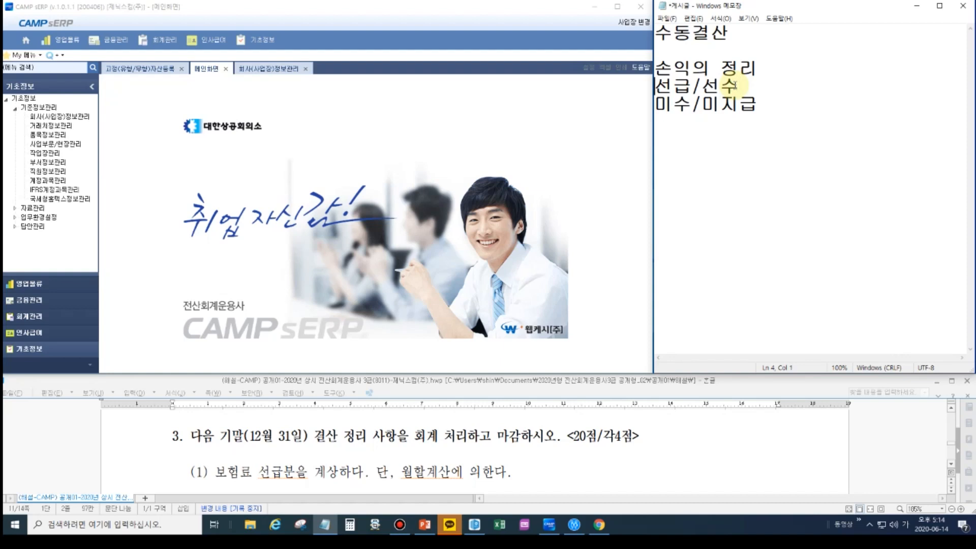
pyautogui.press('Return')
pyautogui.press('Return')
pyautogui.press('Up')
pyautogui.write('자산')
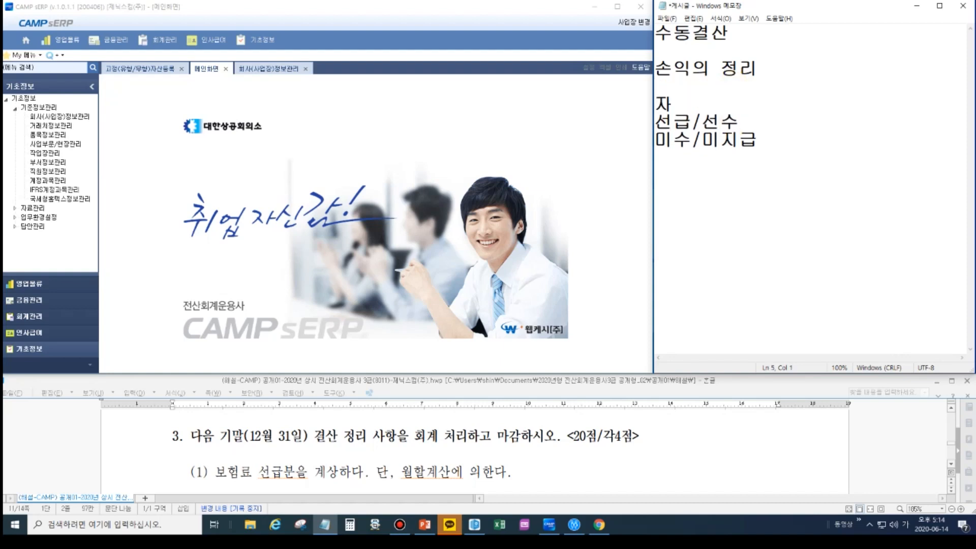
# - Insert matching spacing before the slashes in the 선급 and 미수 lines and add the label "부채" above the second column
pyautogui.press('Down')
pyautogui.press('Down')
pyautogui.press('Left')
pyautogui.press('Left')
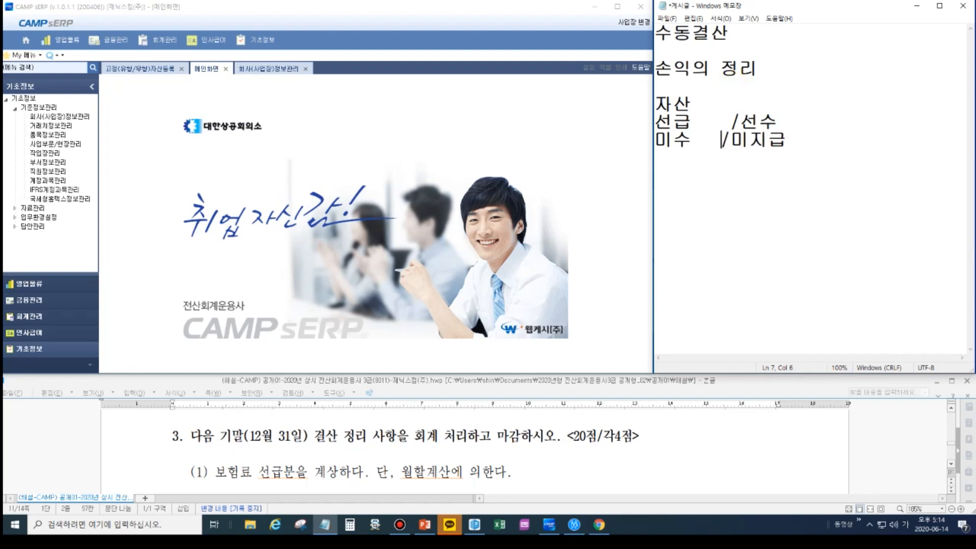
pyautogui.press('Up')
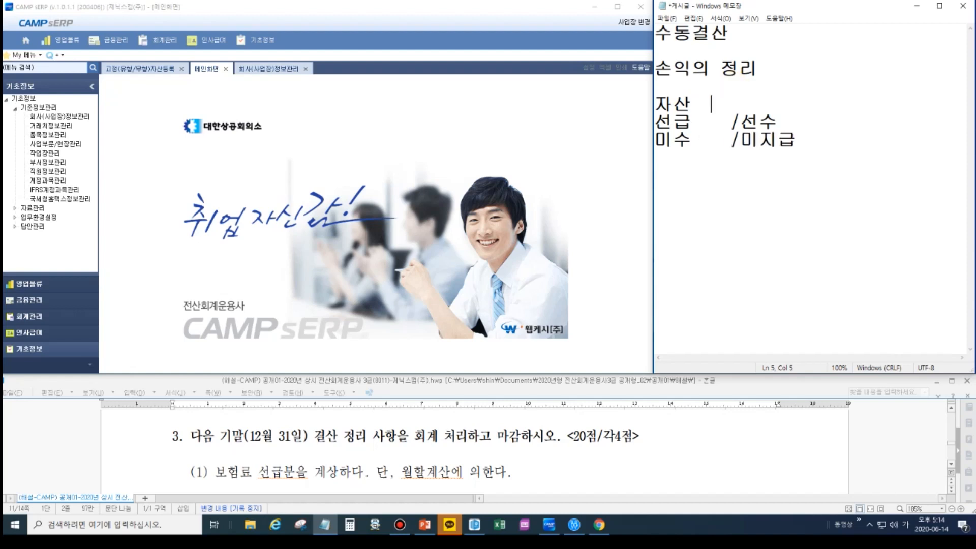
pyautogui.write('부채')
# - Append "수익" to 선수 and 미수 so the entries read 선수수익 and 미수수익
pyautogui.press('Down')
pyautogui.write('수익')
pyautogui.press('Down')
pyautogui.press('Left')
pyautogui.press('Left')
pyautogui.press('Left')
pyautogui.press('Left')
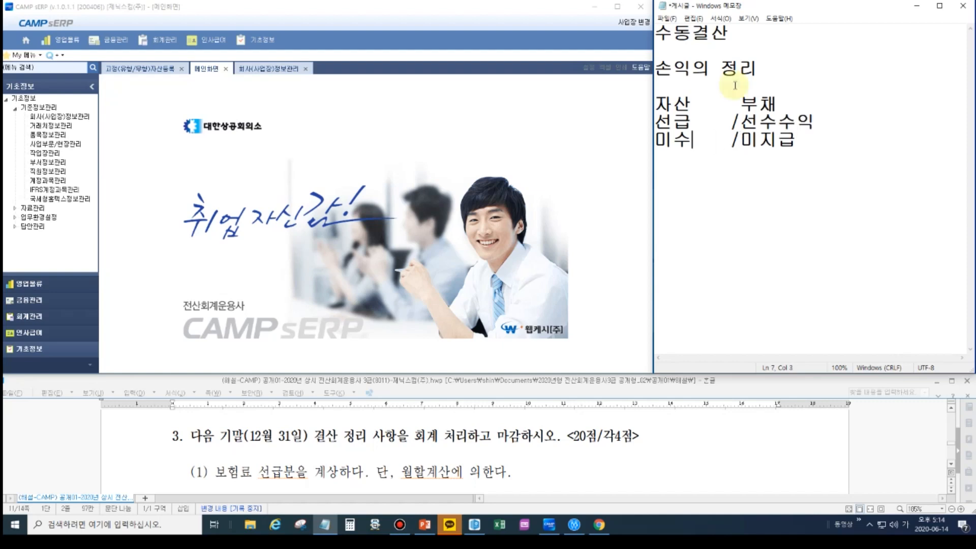
pyautogui.write('수익')
# - Append "비용" to 선급 and 미지급, and shift the 부채 label over to line up with the second column
pyautogui.press('Up')
pyautogui.write('비용')
pyautogui.press('Down')
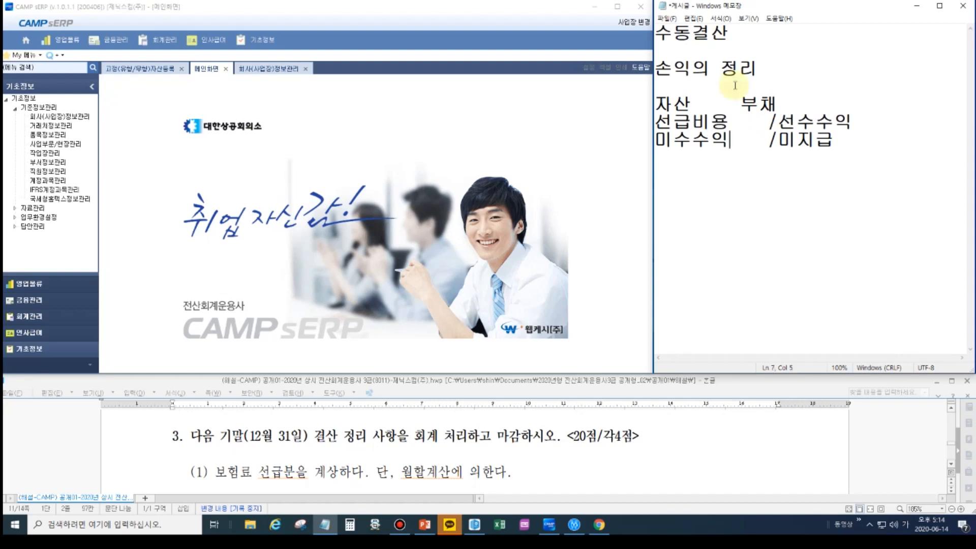
pyautogui.write('비용')
pyautogui.press('Up')
pyautogui.press('Left')
pyautogui.moveTo(693, 121); pyautogui.dragTo(729, 121)
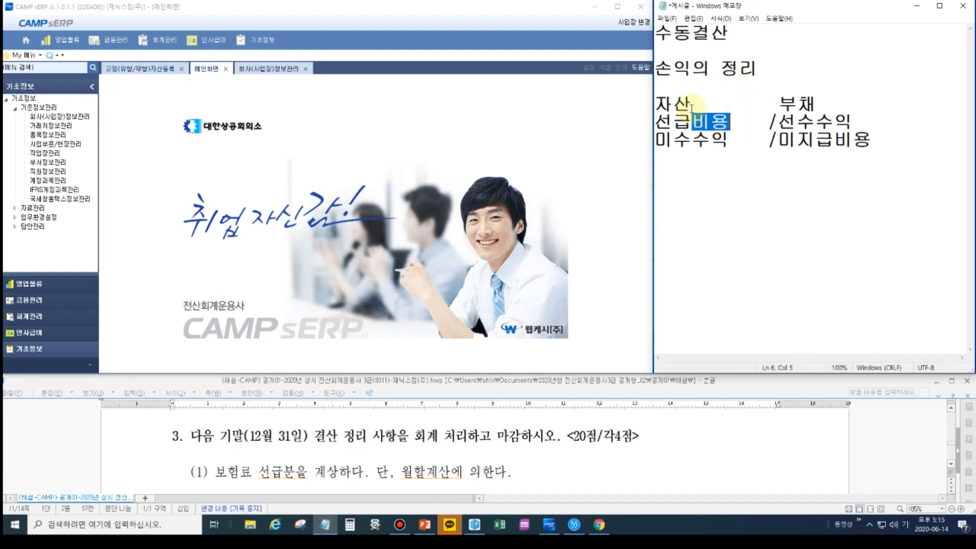
pyautogui.click(674, 105)
pyautogui.click(695, 121)
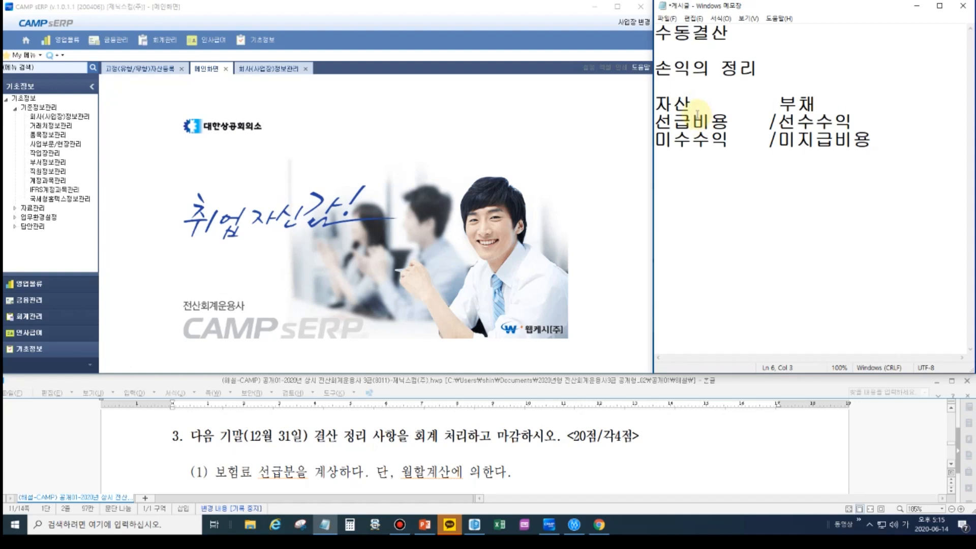
# - Add the label "이연" at the end of the 선급비용/선수수익 line, spaced apart from the entries
pyautogui.click(681, 118)
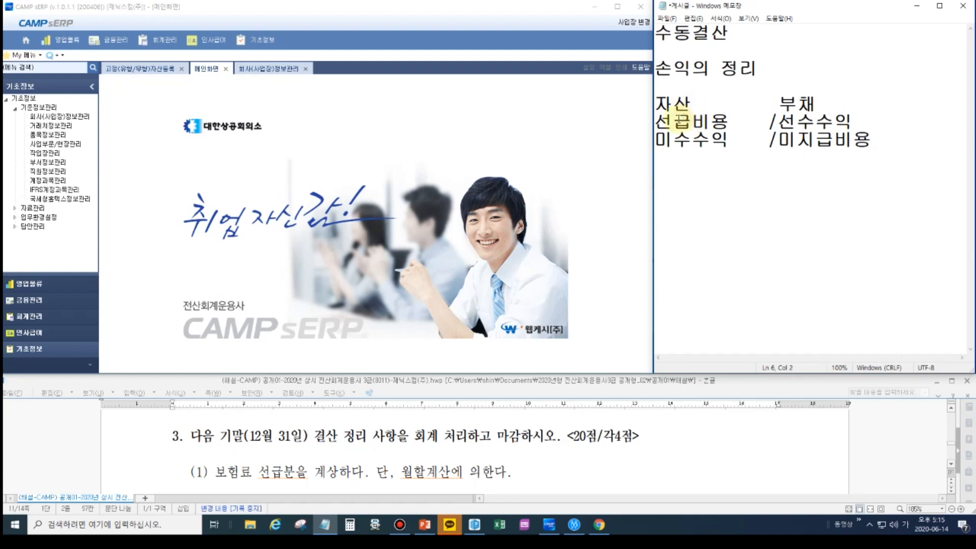
pyautogui.click(687, 140)
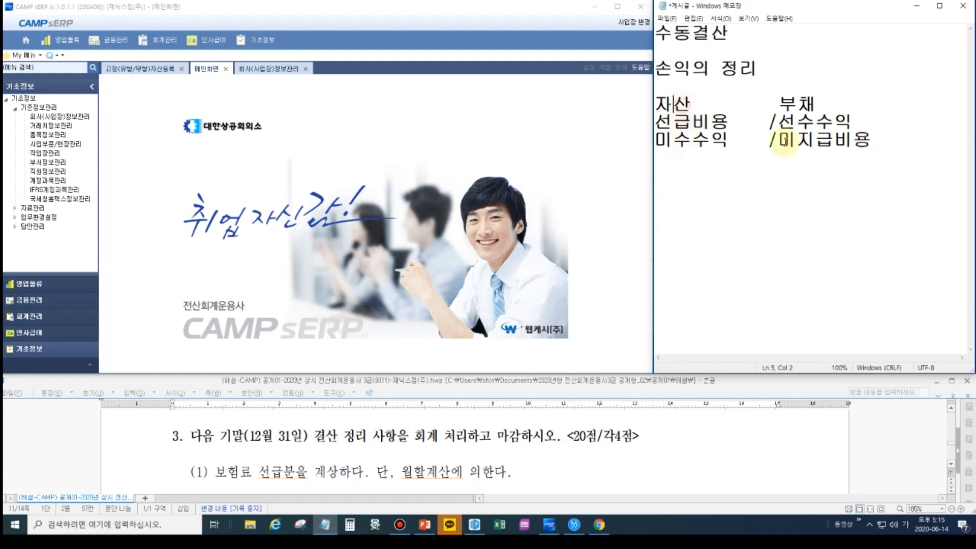
pyautogui.click(803, 121)
pyautogui.click(874, 121)
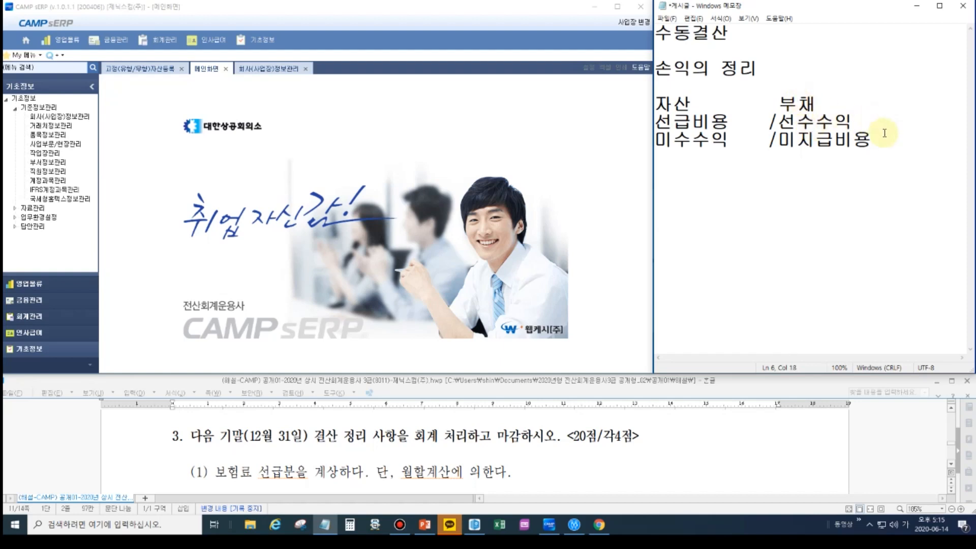
pyautogui.write('이연')
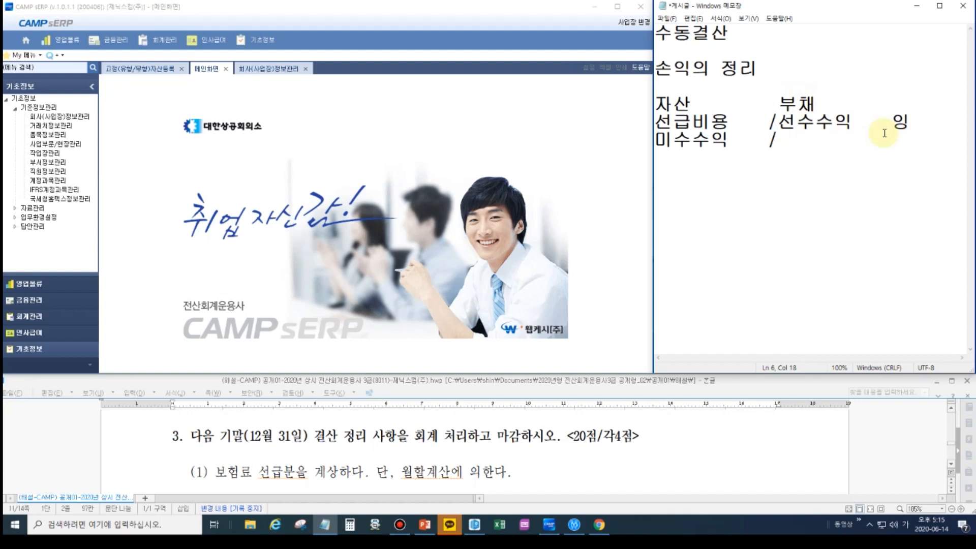
# - Add the label "예상" at the end of the 미수수익/미지급비용 line, with "(발생)" beneath it
pyautogui.click(881, 139)
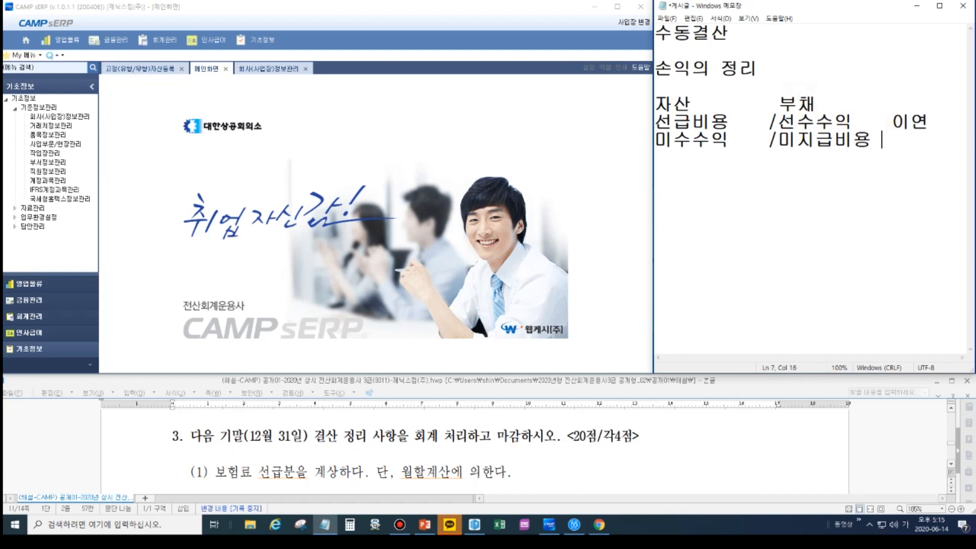
pyautogui.write('예상')
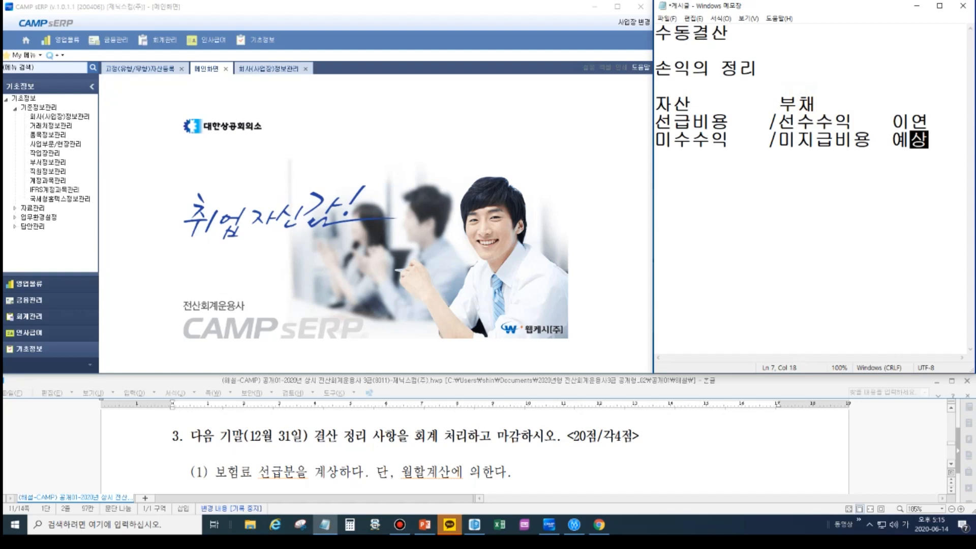
pyautogui.write('(발')
pyautogui.press('BackSpace')
pyautogui.press('BackSpace')
pyautogui.press('BackSpace')
pyautogui.press('BackSpace')
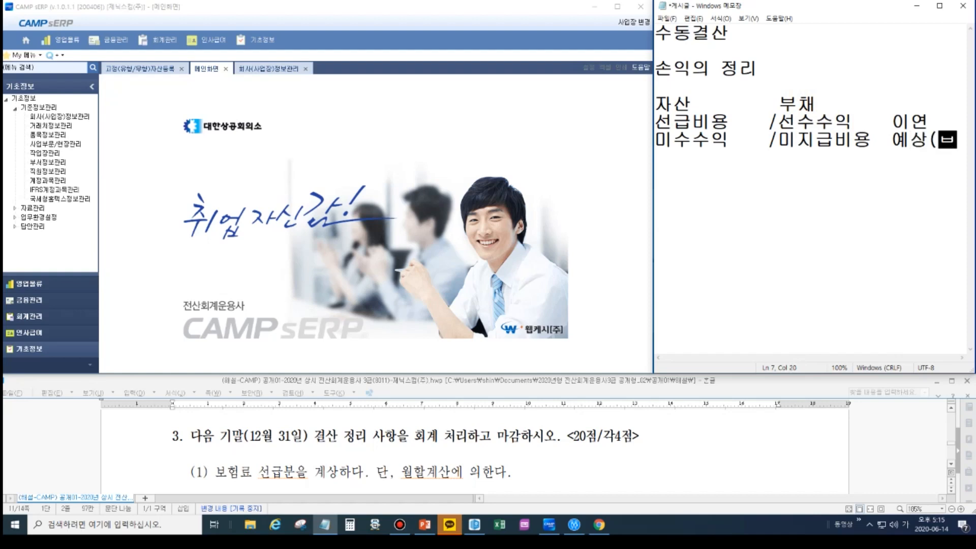
pyautogui.press('Return')
pyautogui.write('(발')
pyautogui.press('BackSpace')
pyautogui.press('BackSpace')
pyautogui.press('BackSpace')
pyautogui.write('발생)')
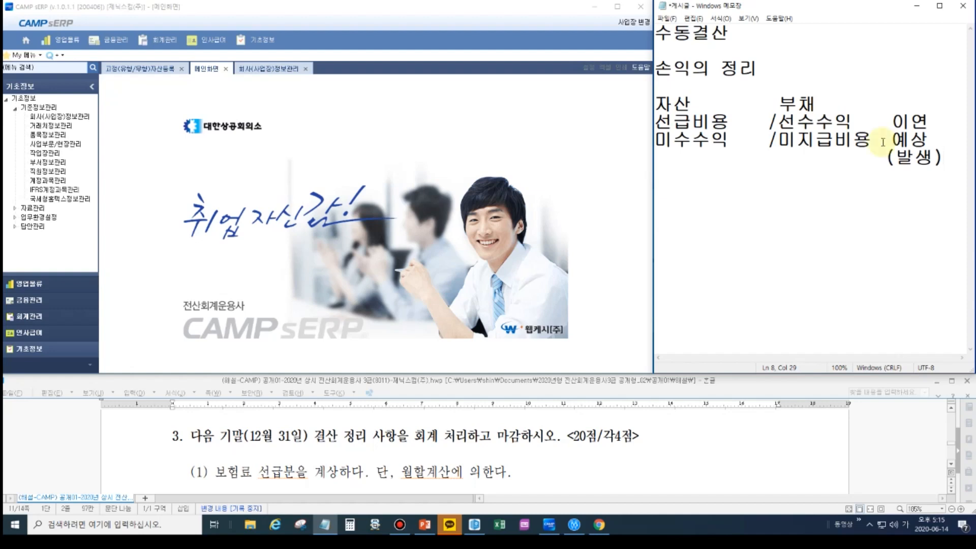
# - Leave a blank line and add the note "12/31 합계잔액시산표" below the account table
pyautogui.press('Return')
pyautogui.press('Return')
pyautogui.write('12/31')
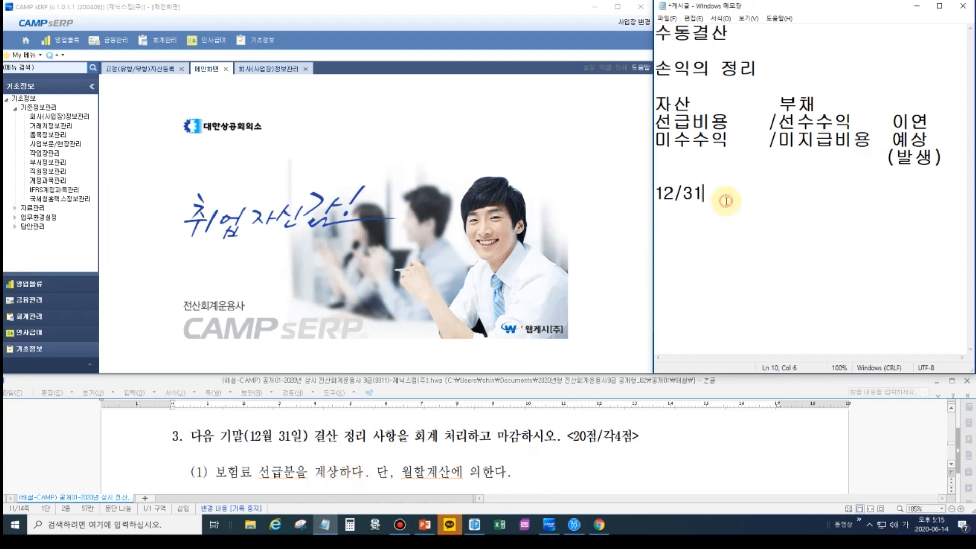
pyautogui.write('합')
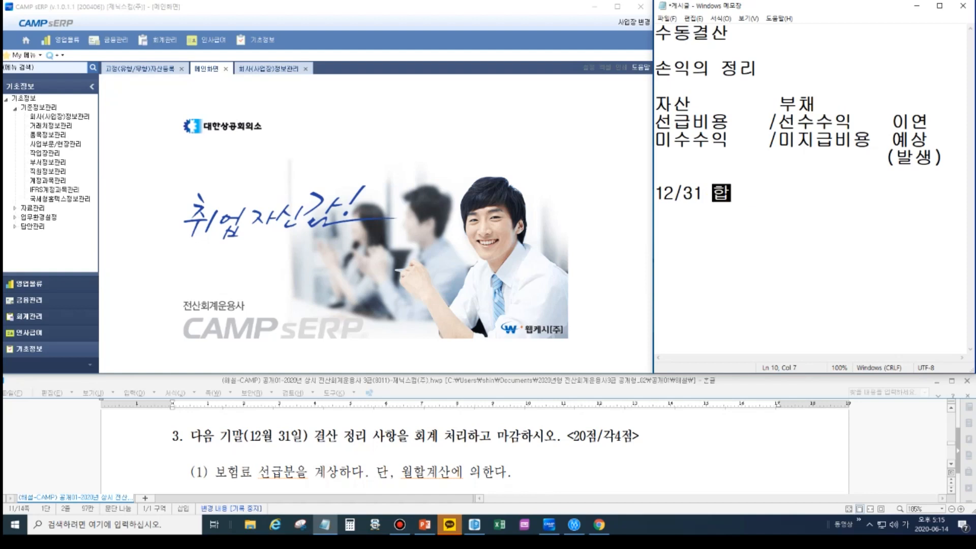
pyautogui.write('계잔ㅇ액시산표')
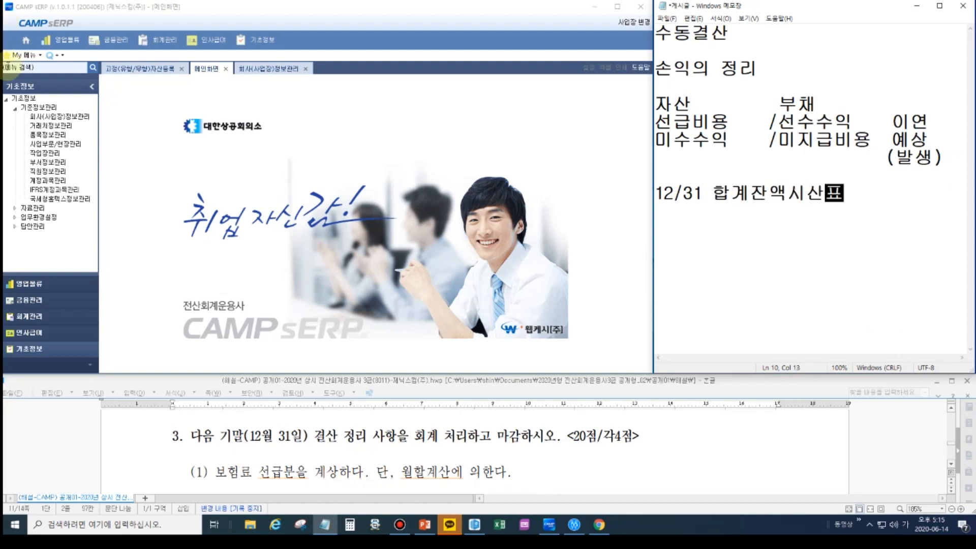
# - Switch to CAMP sERP and run the 합계잔액시산표 for 2020-01-01 to 2020-12-31
pyautogui.click(28, 318)
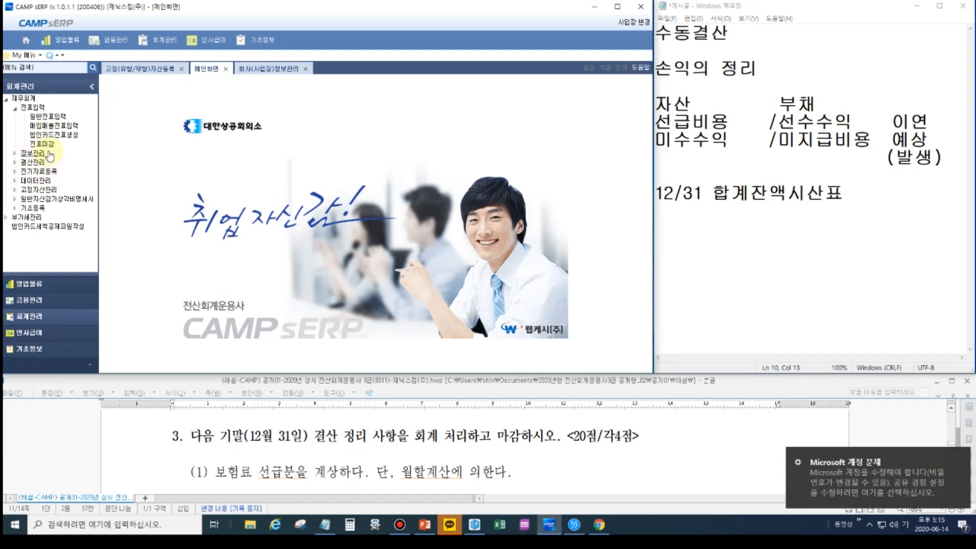
pyautogui.click(32, 153)
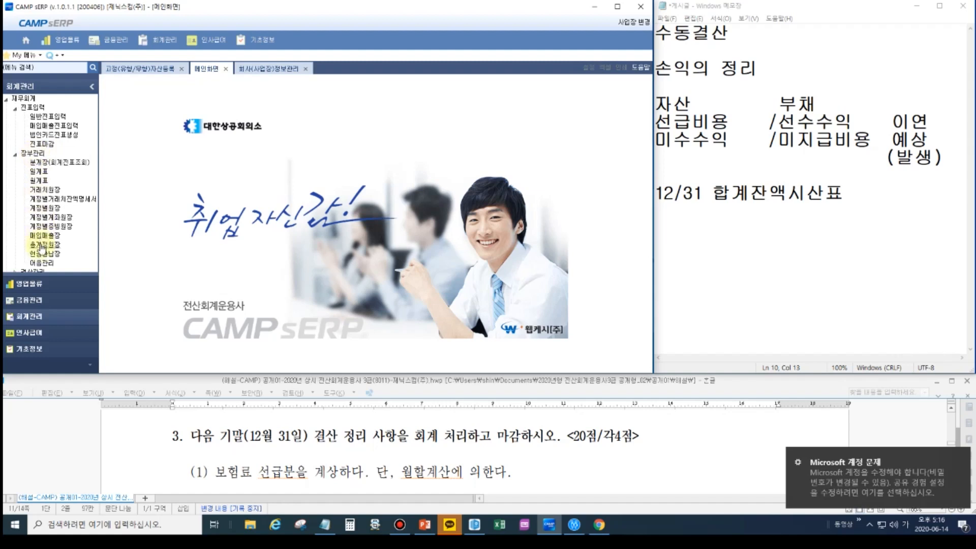
pyautogui.click(29, 153)
pyautogui.click(29, 164)
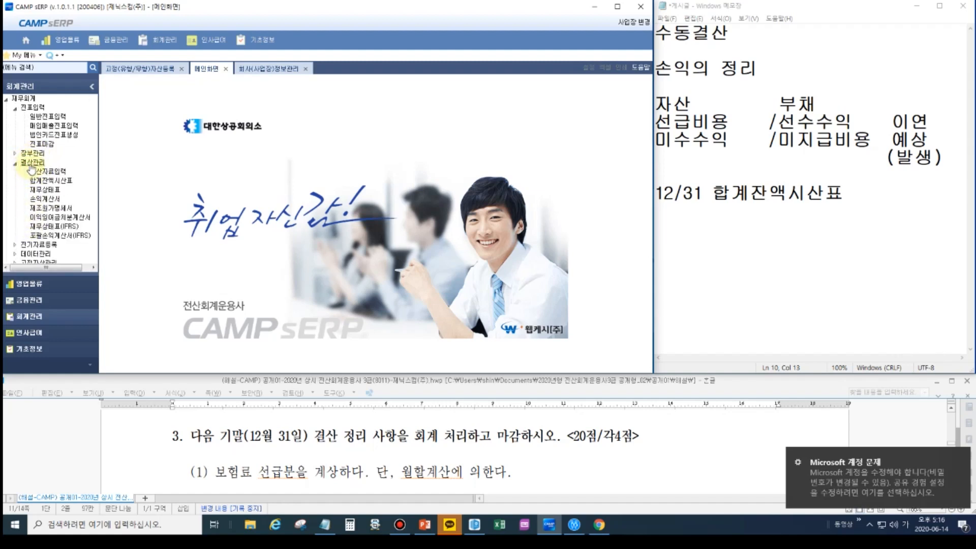
pyautogui.doubleClick(45, 181)
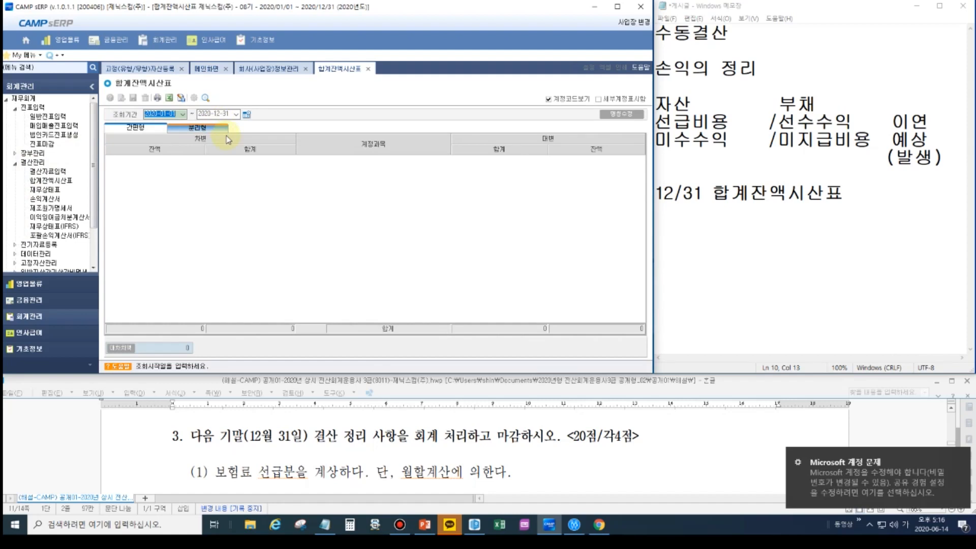
pyautogui.press('Return')
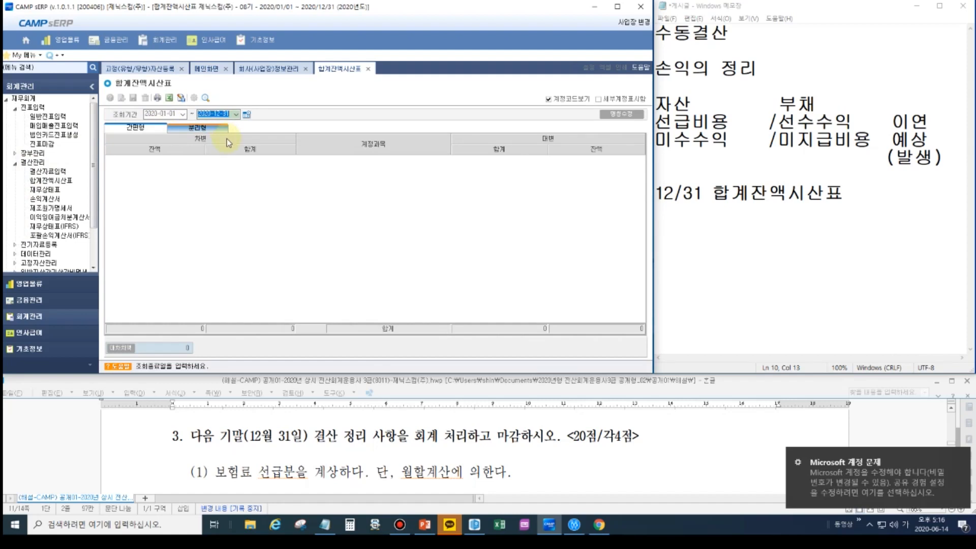
pyautogui.press('Return')
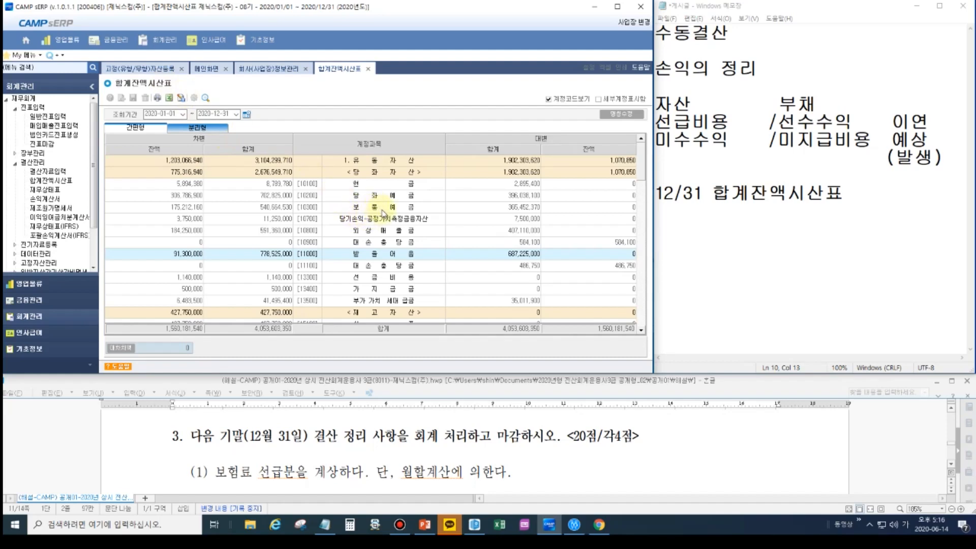
# - Find the 보험료 account in the trial balance and drill down through its detail to the 2020-04-01 voucher
pyautogui.scroll(-6, 385, 252)
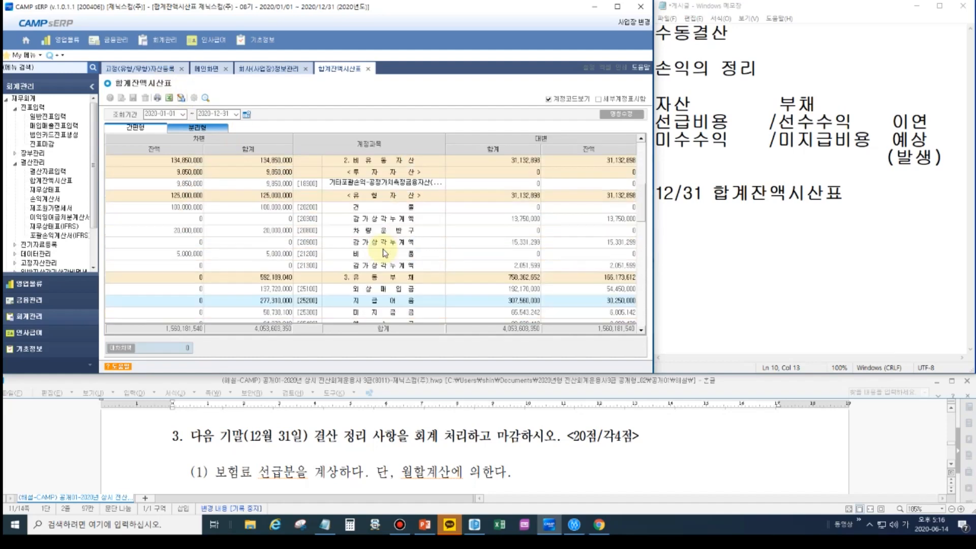
pyautogui.scroll(-2, 385, 253)
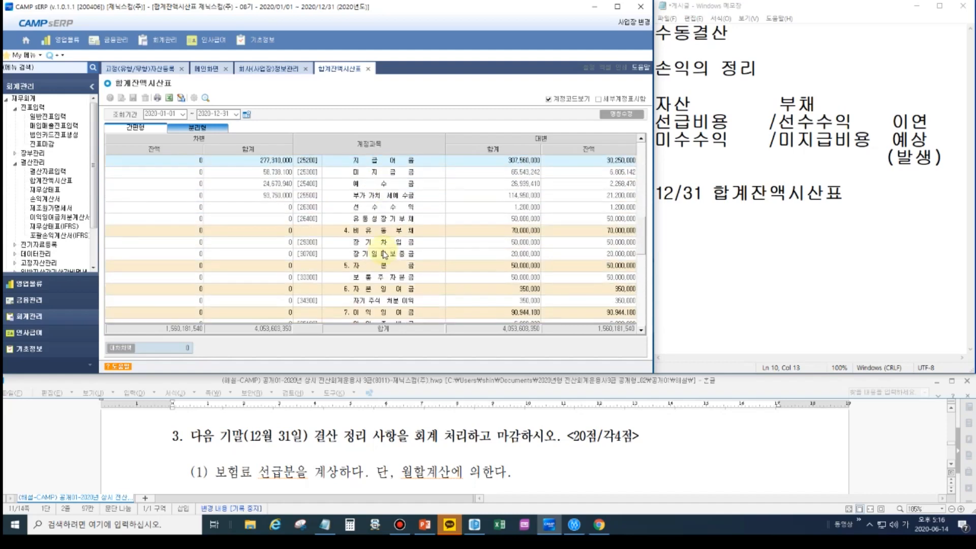
pyautogui.scroll(-2, 385, 253)
pyautogui.scroll(-8, 385, 254)
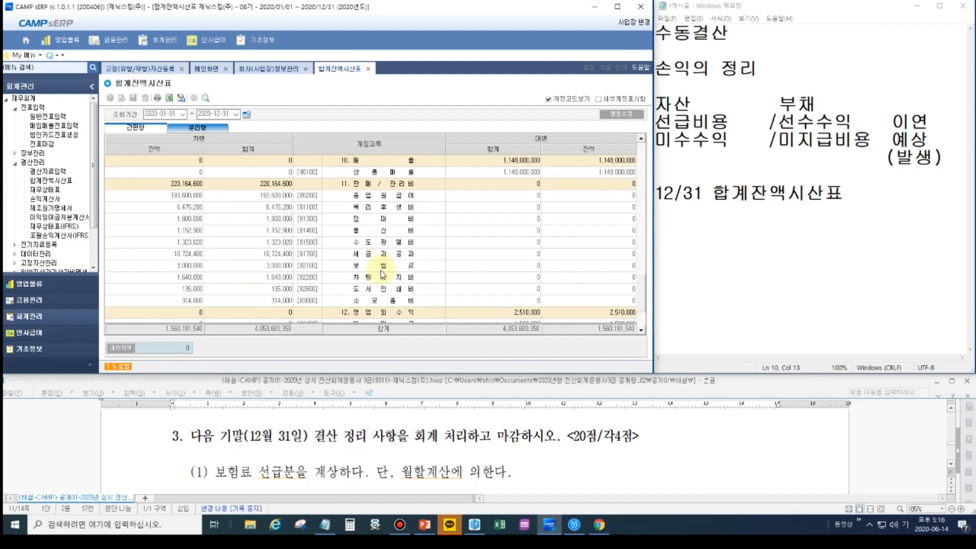
pyautogui.click(382, 266)
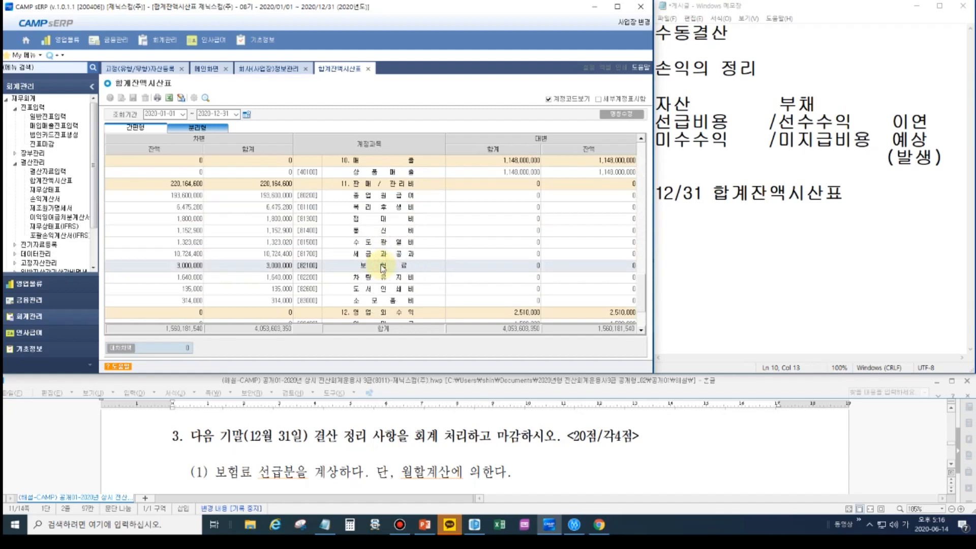
pyautogui.doubleClick(383, 265)
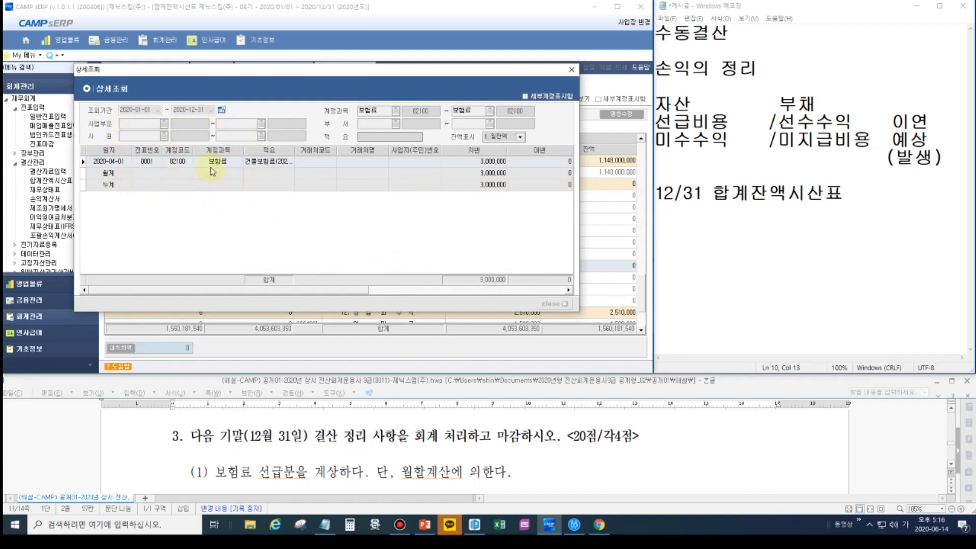
pyautogui.doubleClick(110, 163)
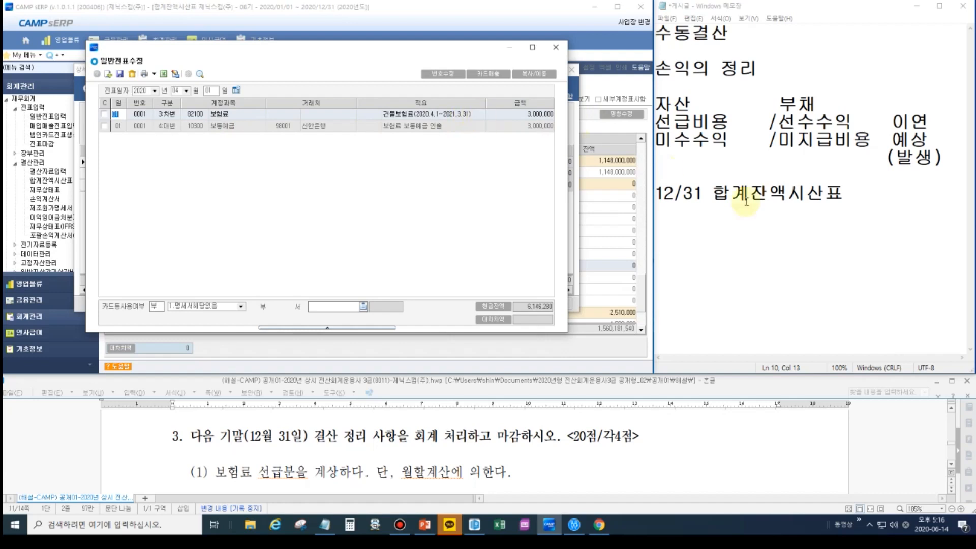
# - Add the line "4/1 보험료 3,000,000 /보통예금" to the Notepad memo, and close the voucher and account detail windows in CAMP sERP
pyautogui.click(830, 211)
pyautogui.press('Return')
pyautogui.write('4/1 보험료 3,000,000 ')
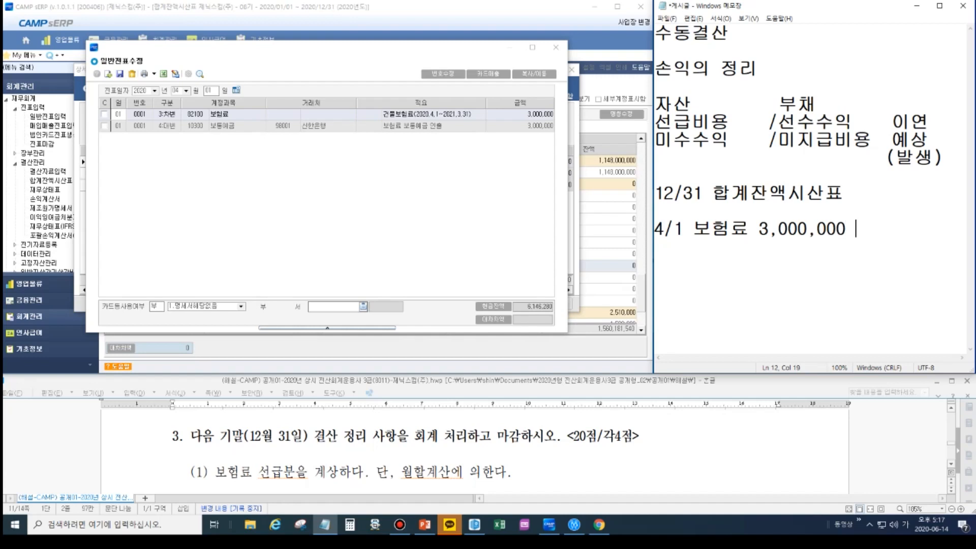
pyautogui.write('/보통예금')
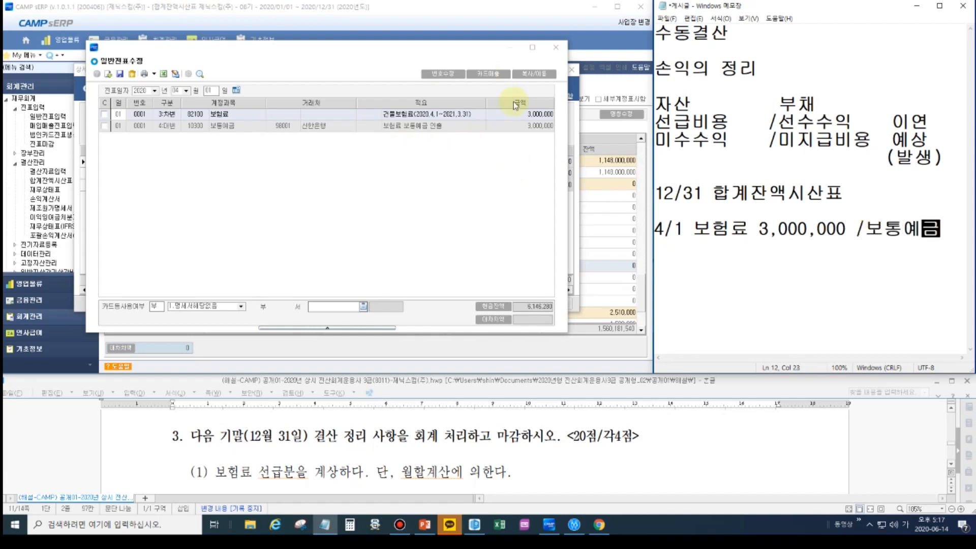
pyautogui.click(555, 47)
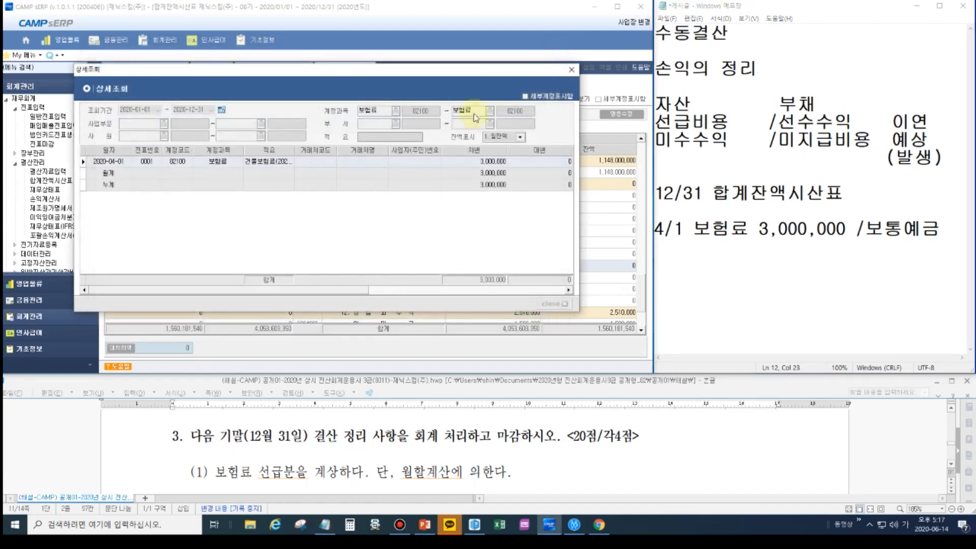
pyautogui.click(571, 69)
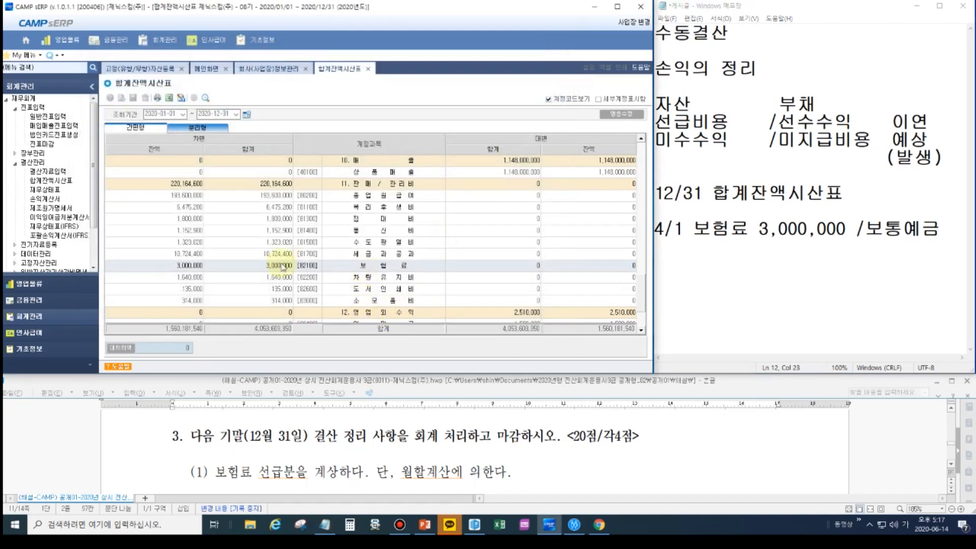
# - Leave a blank line below the insurance entry in the Notepad memo and add the period "2020년 4월 ~ 12월"
pyautogui.click(804, 235)
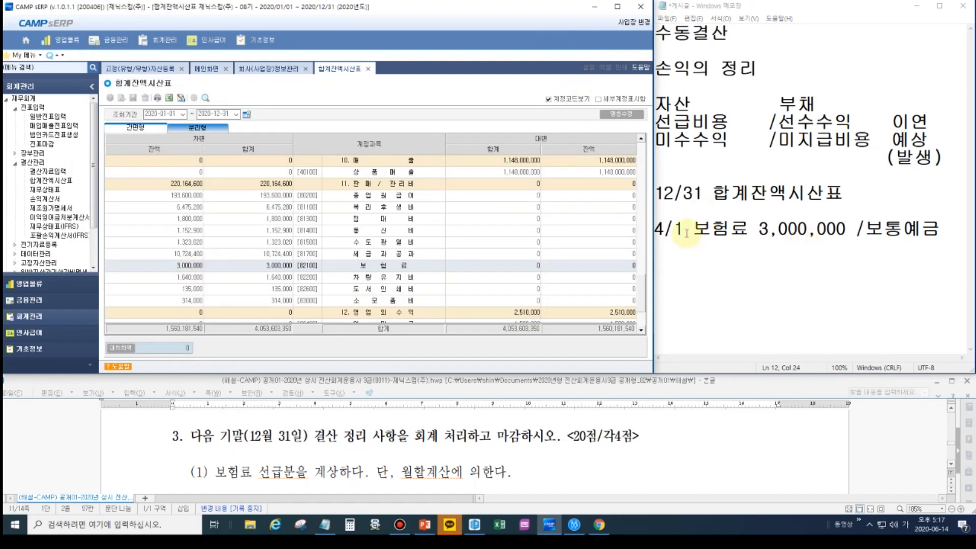
pyautogui.click(943, 233)
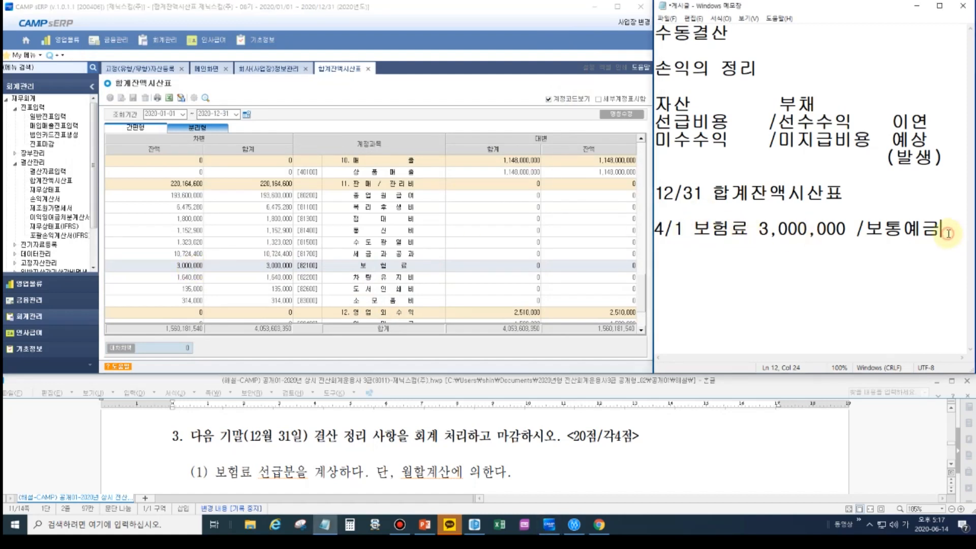
pyautogui.press('Return')
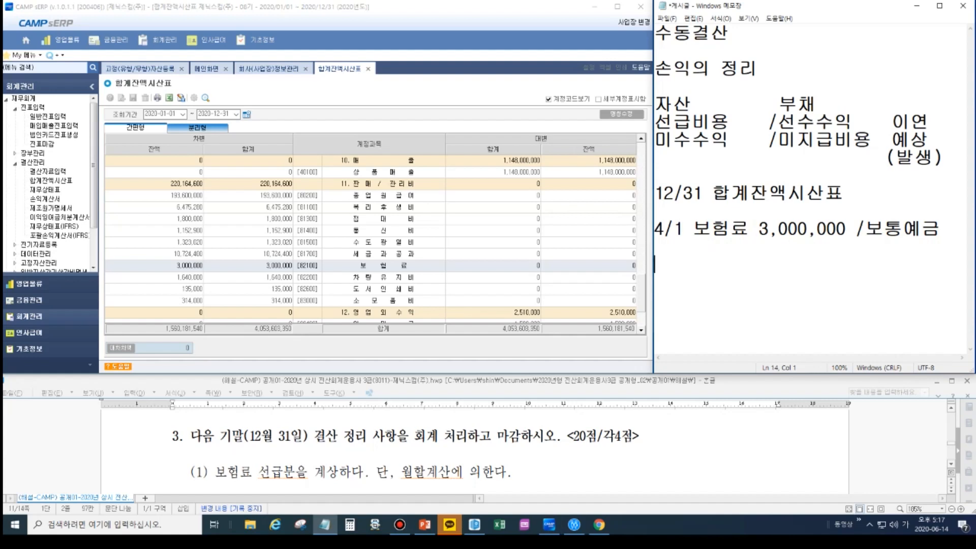
pyautogui.write('2020년 ')
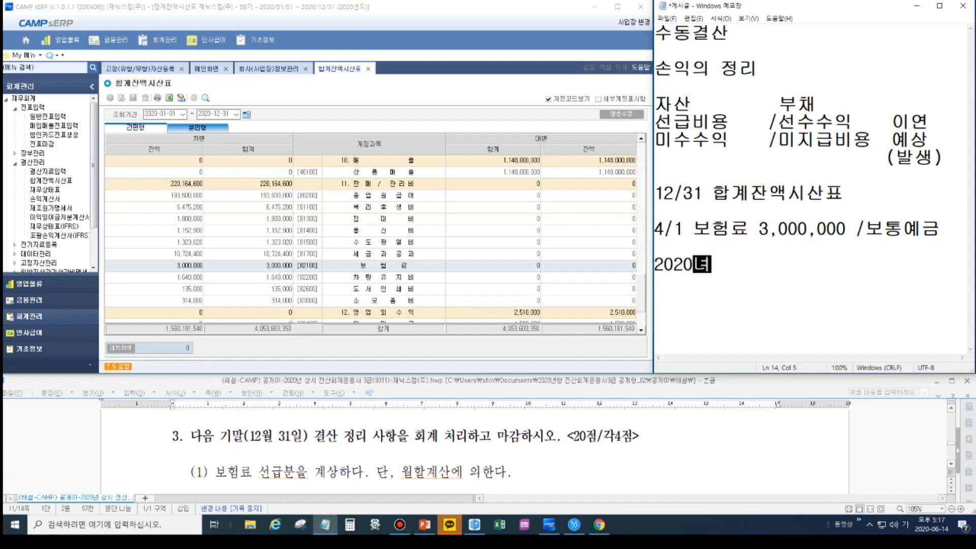
pyautogui.write('4월 ')
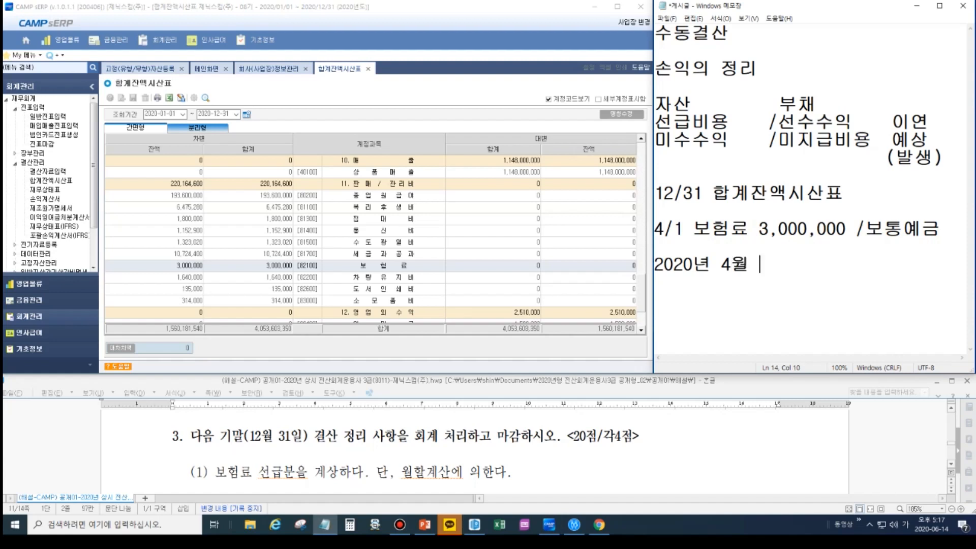
pyautogui.write('~ 12월')
# - Leave a blank line and add the second period as "2020년 1월 ~ 3월" with "3개월" after it
pyautogui.press('Return')
pyautogui.press('Return')
pyautogui.write('2020녀')
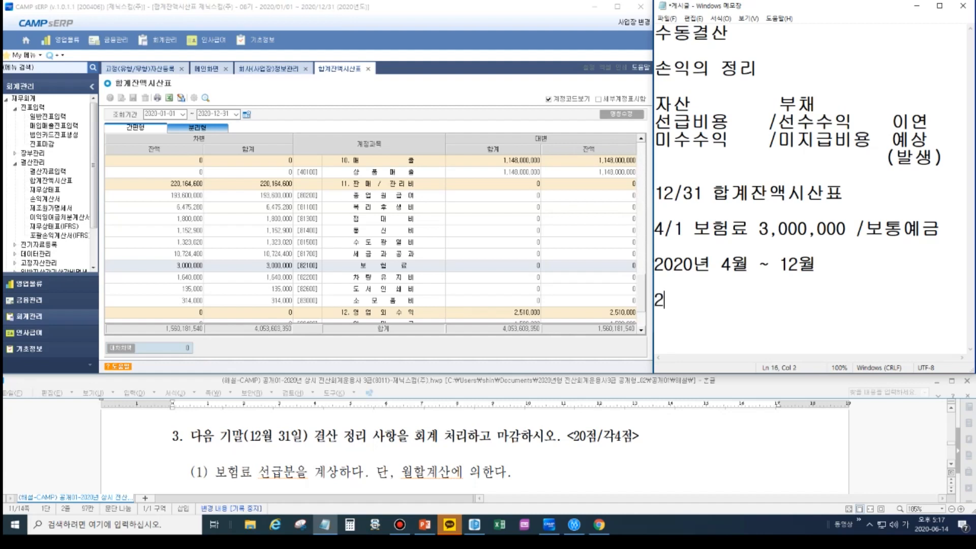
pyautogui.write('ㄴ 1월 ')
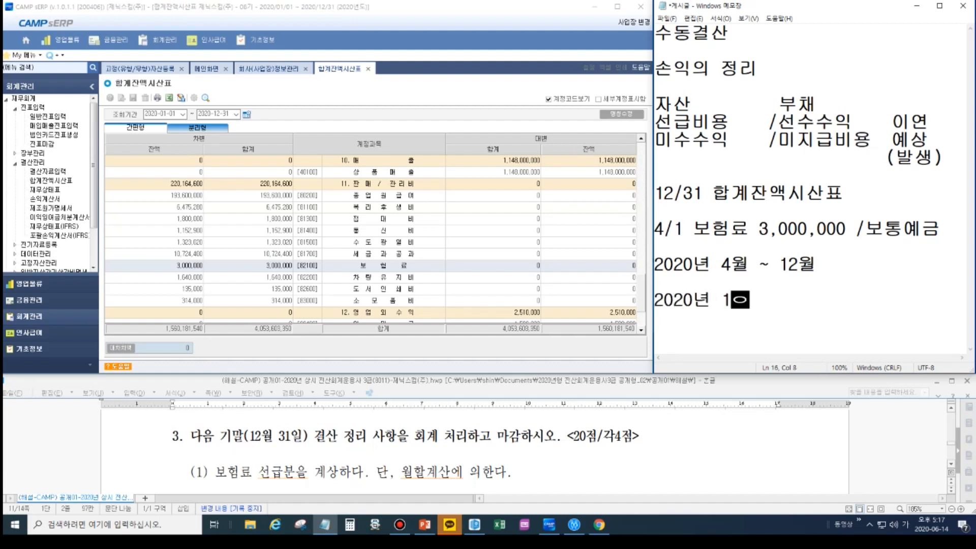
pyautogui.write('~ 3월   3개월')
# - Add "9개월" after the 4월 ~ 12월 period, lined up with the 3개월 below it
pyautogui.press('Up')
pyautogui.write('9개월')
pyautogui.press('Left')
pyautogui.press('Left')
pyautogui.press('Left')
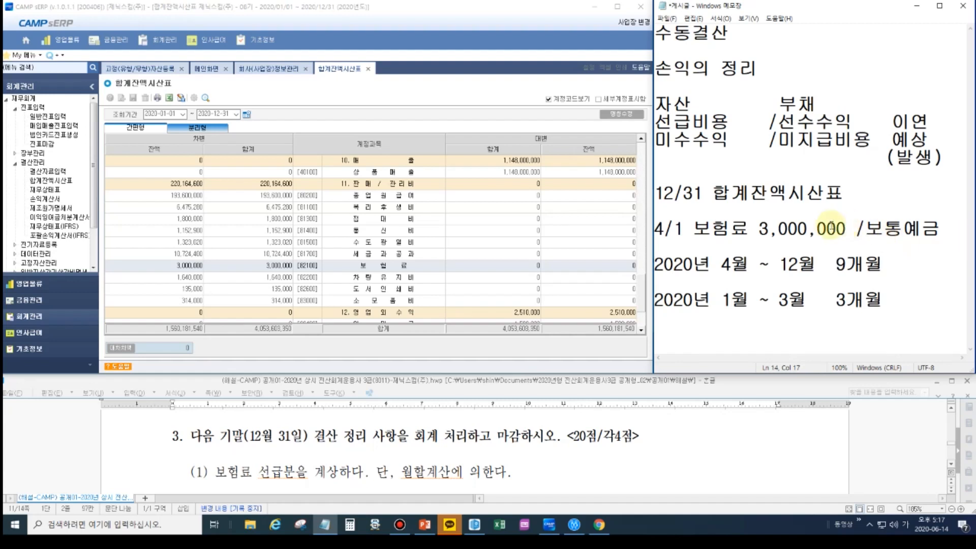
# - Delete the "수동결산" heading and the blank line beneath it from the start of the Notepad memo
pyautogui.click(935, 235)
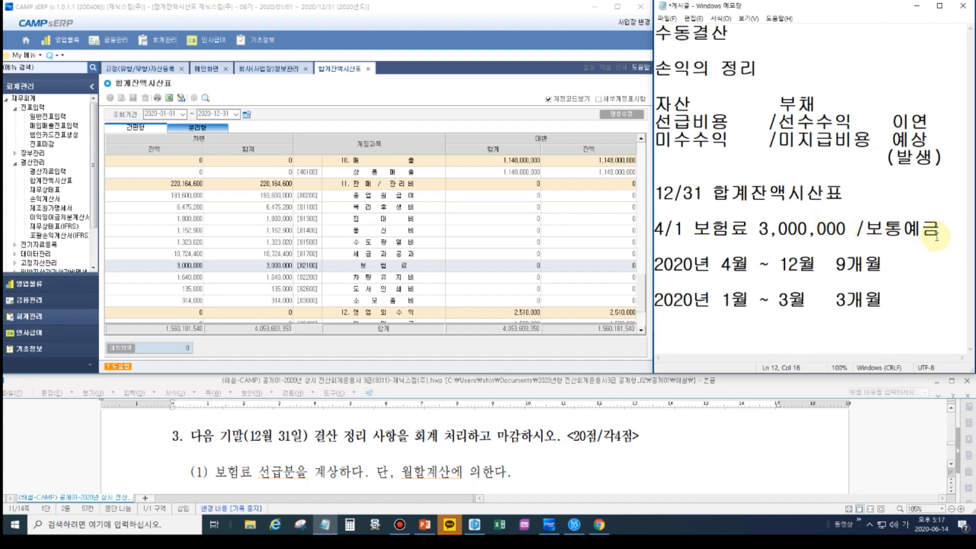
pyautogui.click(757, 160)
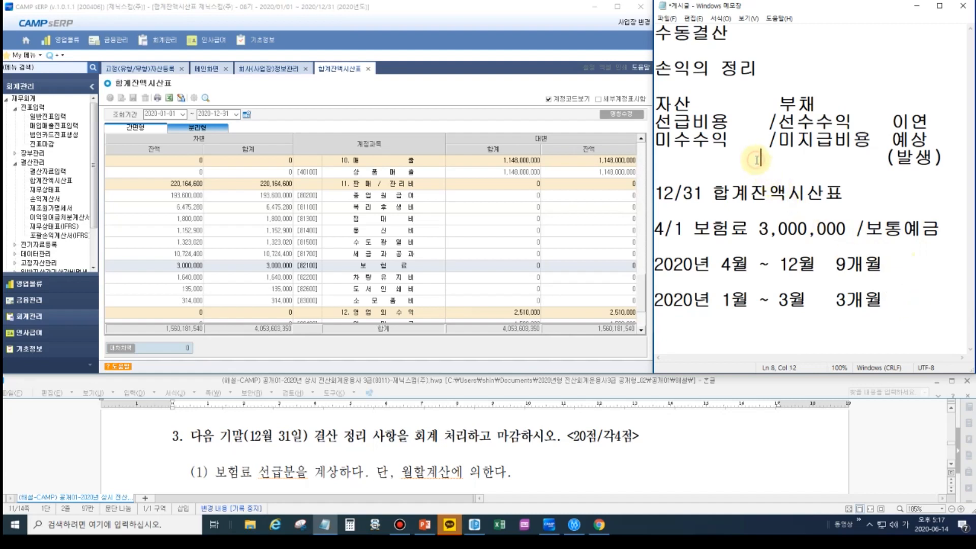
pyautogui.moveTo(760, 37); pyautogui.dragTo(651, 54)
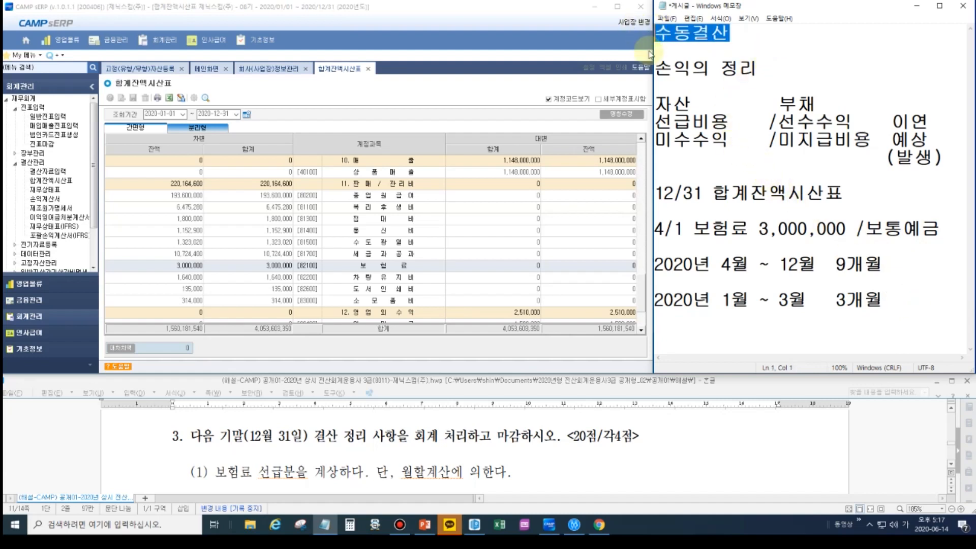
pyautogui.press('Delete')
pyautogui.press('Delete')
pyautogui.press('Delete')
# - Leave a blank line below the 1월 ~ 3월 period and add the division "3,000,000 / 12"
pyautogui.click(918, 260)
pyautogui.press('Return')
pyautogui.press('Return')
pyautogui.write('3,0')
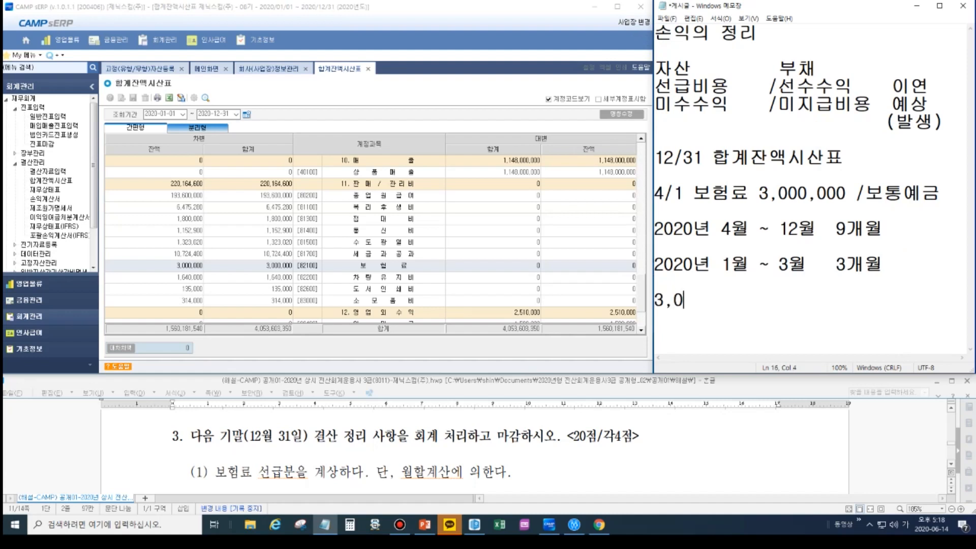
pyautogui.write('00,000 / ')
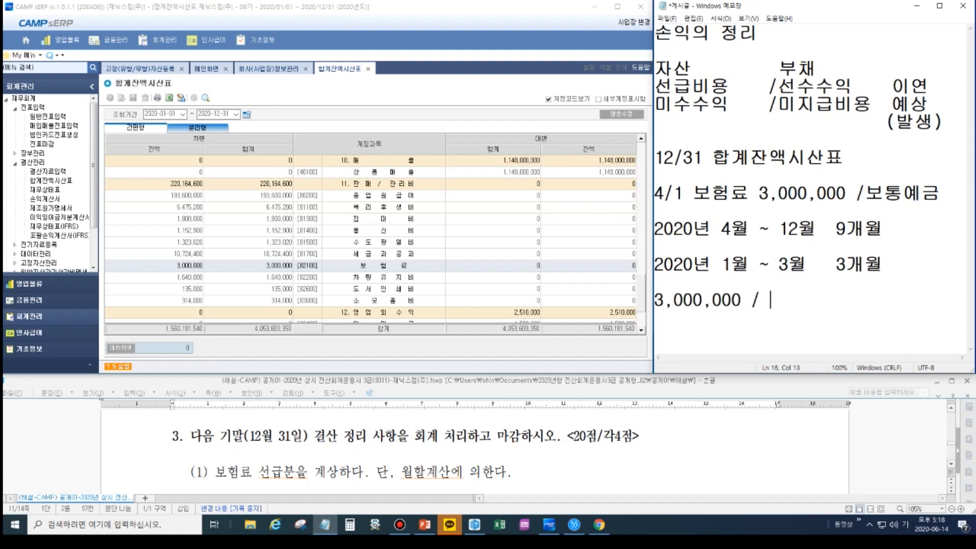
pyautogui.write('12')
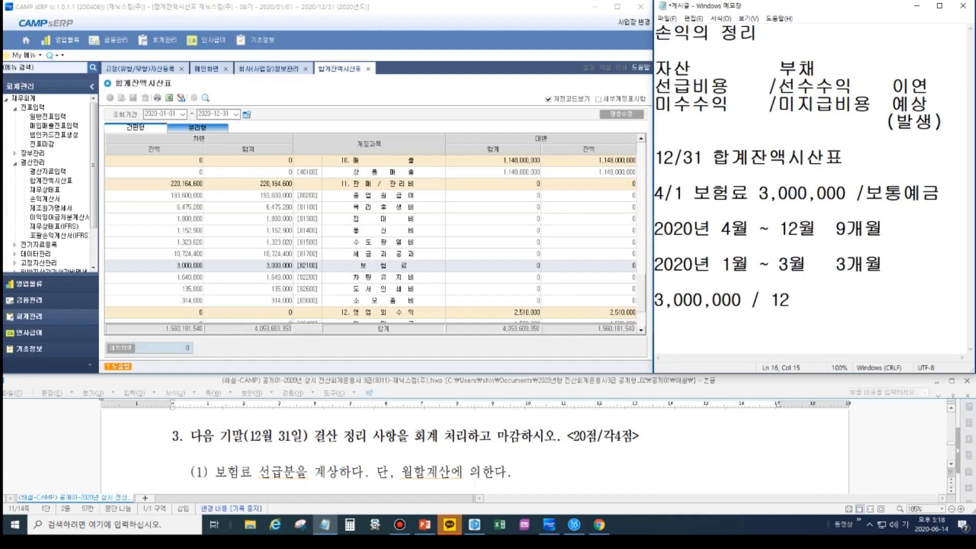
# - Open Calculator, move its window off the memo, and divide 3000000 by 12
pyautogui.click(350, 524)
pyautogui.moveTo(800, 184); pyautogui.dragTo(502, 127)
pyautogui.write('3000000')
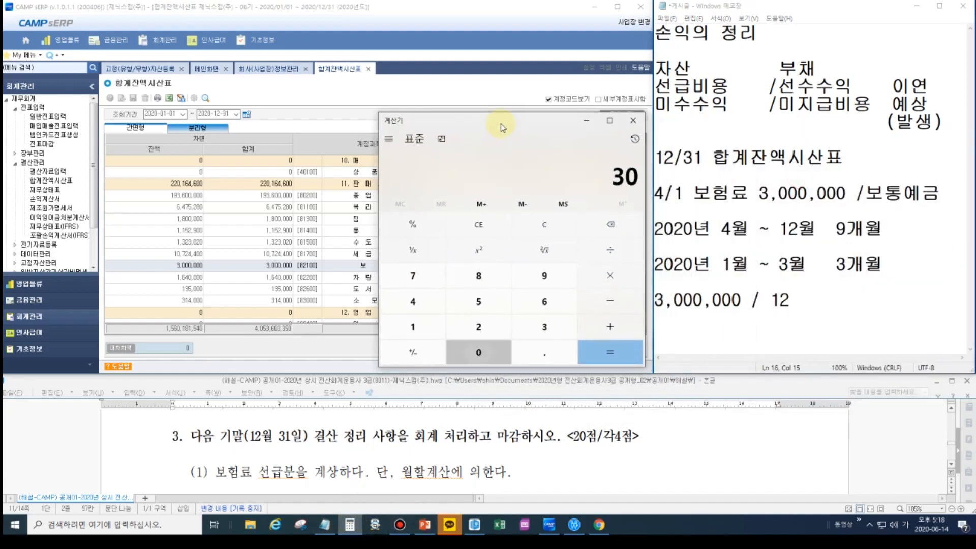
pyautogui.press('/')
pyautogui.write('12')
pyautogui.press('Return')
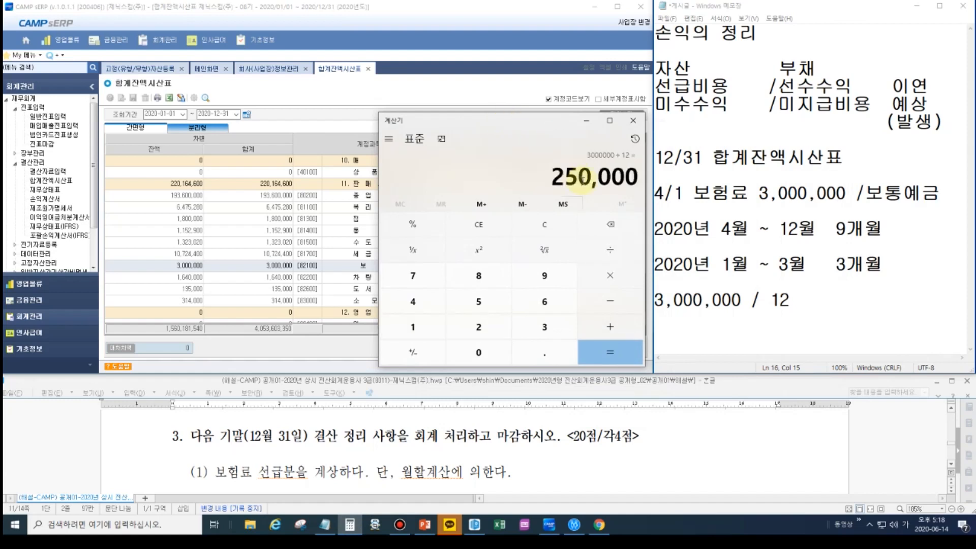
# - Extend the memo's division line to read "3,000,000 / 12= 250,000 * 9", keeping the Calculator window clear of the text
pyautogui.click(822, 302)
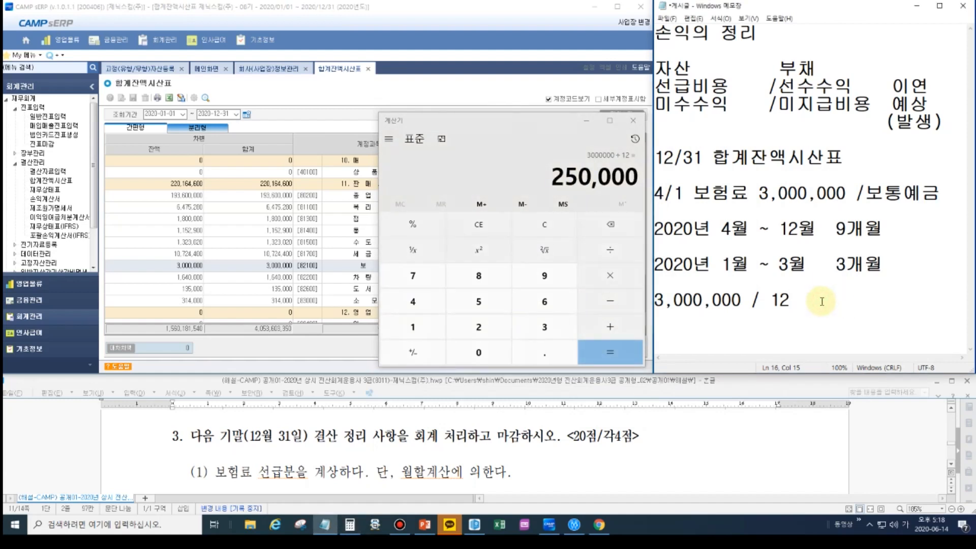
pyautogui.write('=250')
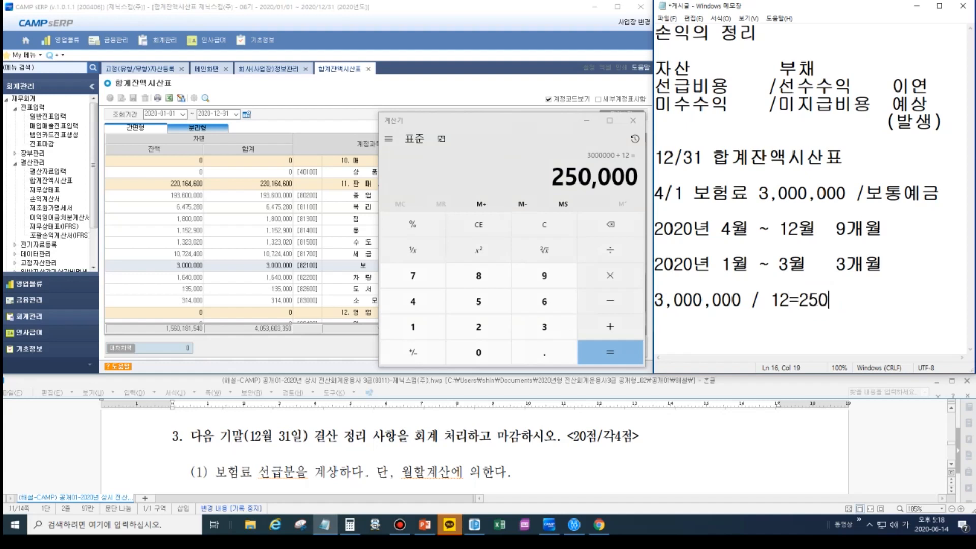
pyautogui.write(',000')
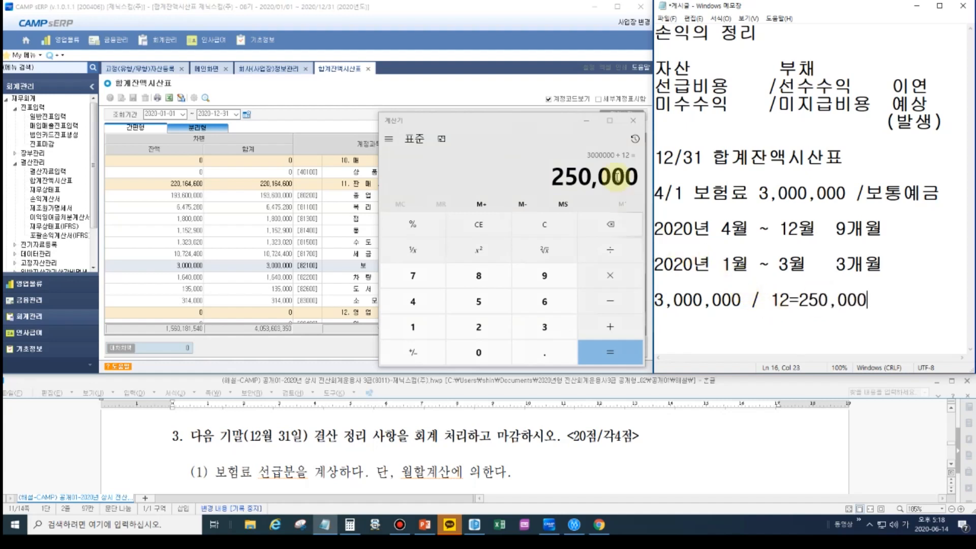
pyautogui.moveTo(549, 122); pyautogui.dragTo(505, 122)
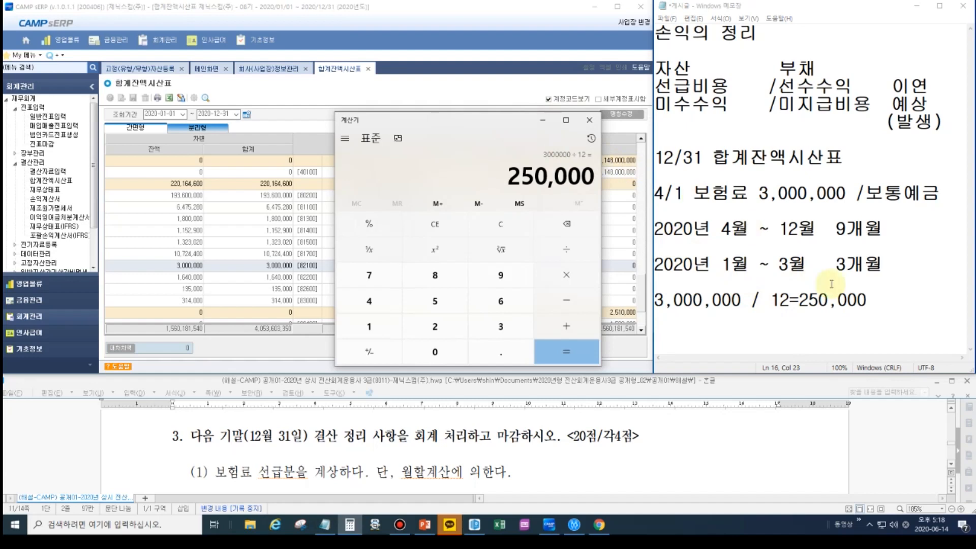
pyautogui.click(799, 300)
pyautogui.click(882, 299)
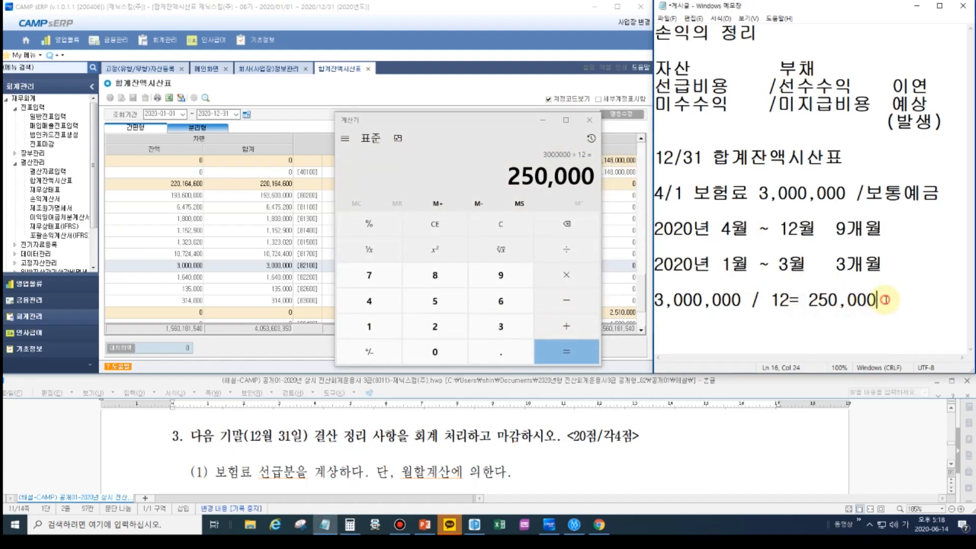
pyautogui.write('* 9')
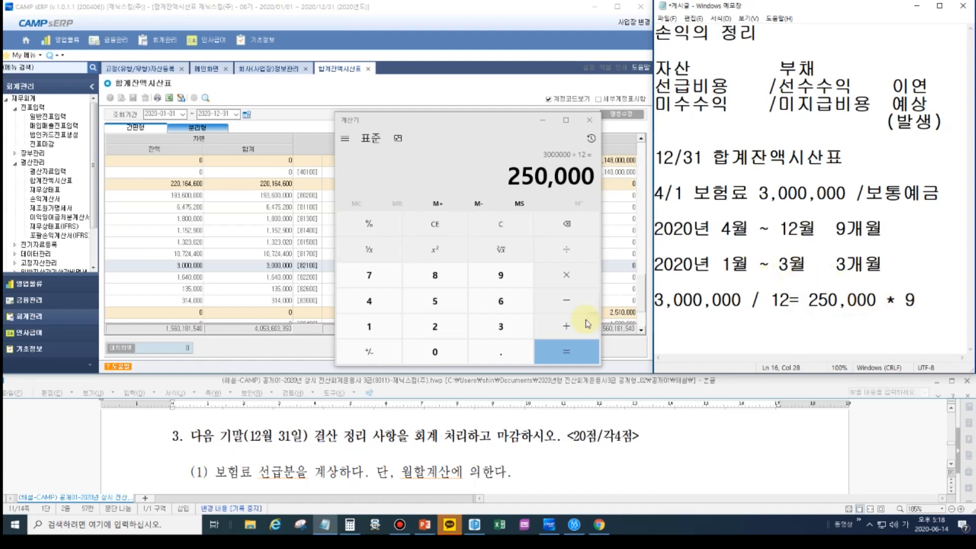
# - Multiply the Calculator result by 9 and write "=2,250,000" on the line beneath the memo's calculation
pyautogui.click(572, 279)
pyautogui.press('9')
pyautogui.press('Return')
pyautogui.click(793, 305)
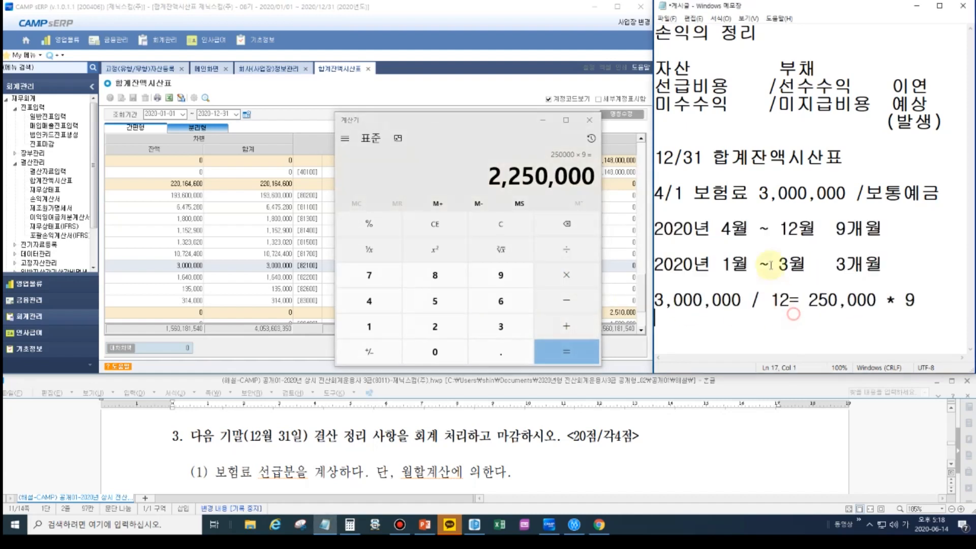
pyautogui.moveTo(758, 192); pyautogui.dragTo(814, 189)
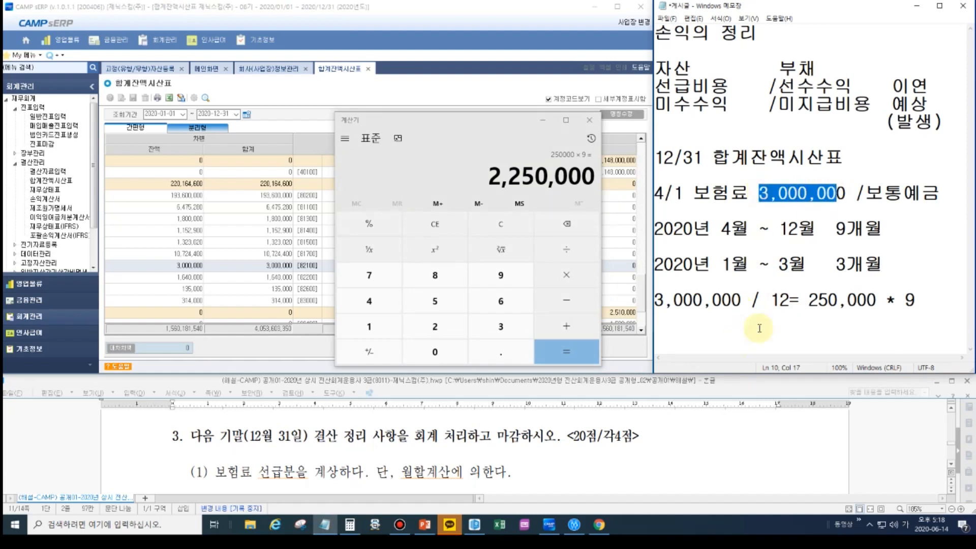
pyautogui.click(740, 338)
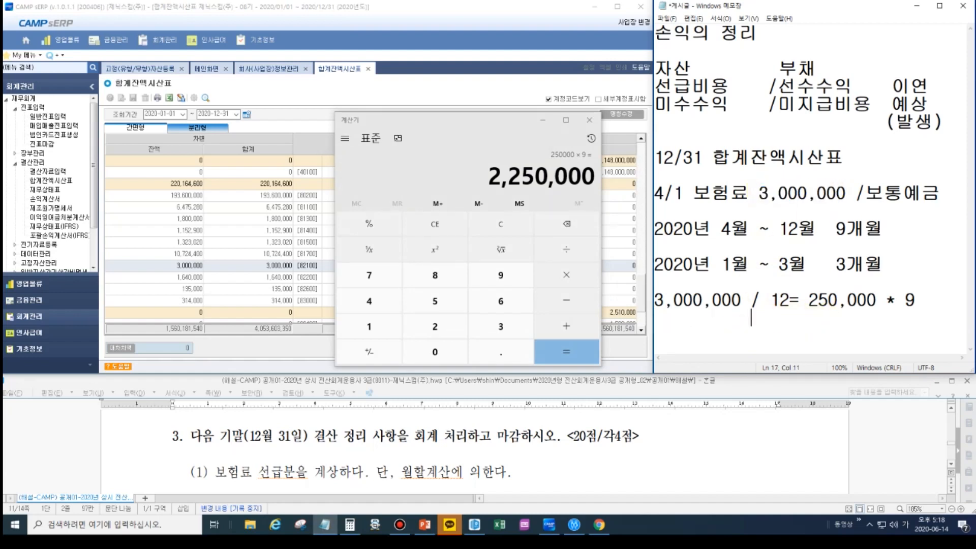
pyautogui.write('=2,250,000')
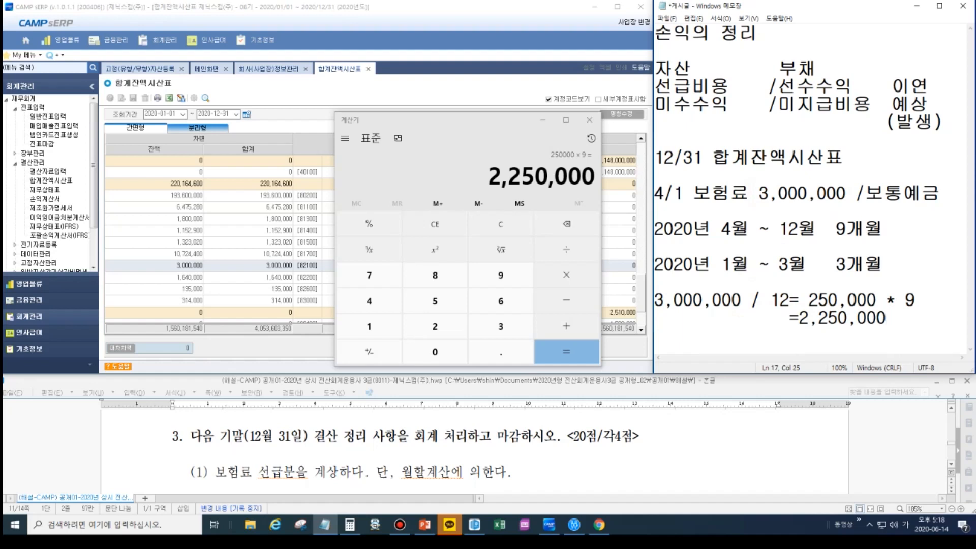
# - Move the two calculation lines in the memo from below the 1월 ~ 3월 period to below the 4월 ~ 12월 period
pyautogui.moveTo(888, 319); pyautogui.dragTo(662, 287)
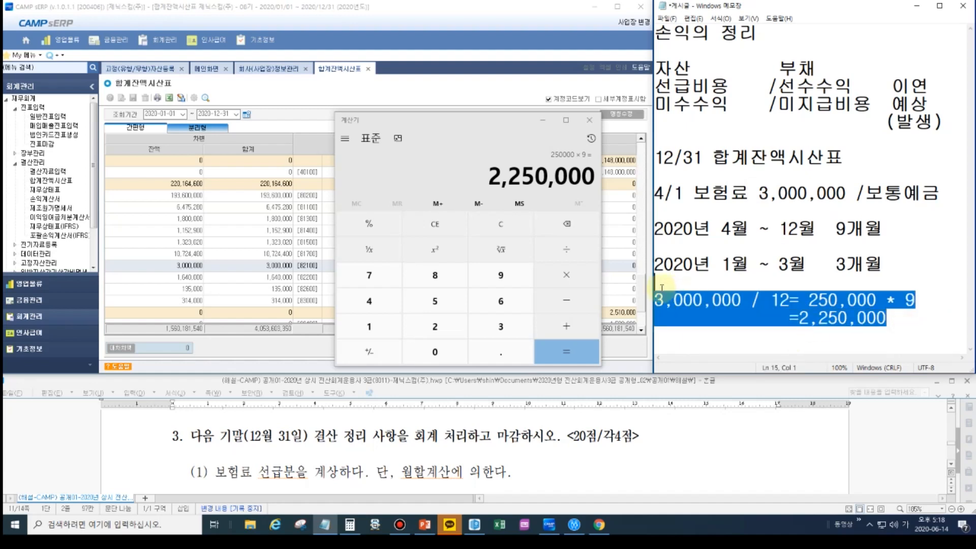
pyautogui.hotkey('ctrl', 'x')
pyautogui.click(701, 246)
pyautogui.hotkey('ctrl', 'v')
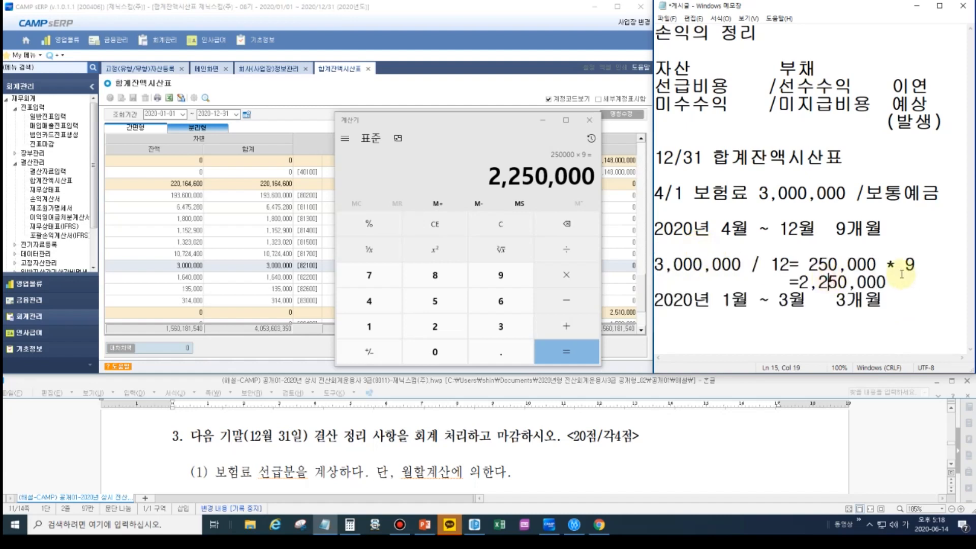
pyautogui.click(809, 281)
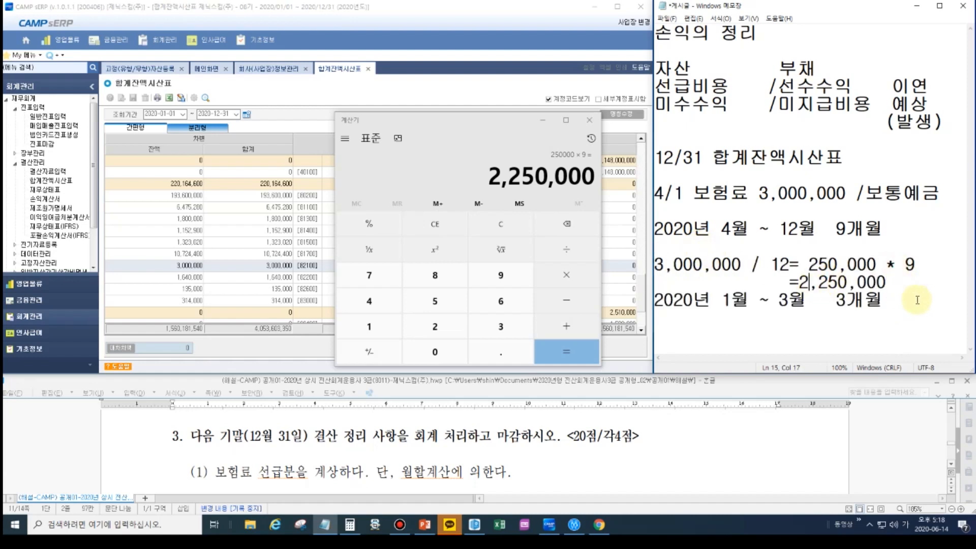
# - Add "=250,000 * 3" and, on the following line, "= 750,000" beneath the 1월 ~ 3월 period
pyautogui.click(917, 301)
pyautogui.press('Return')
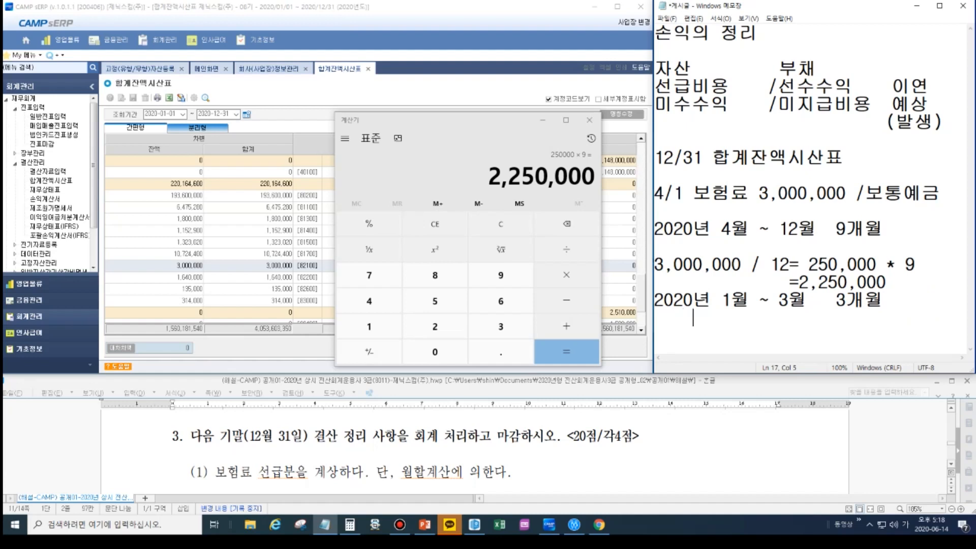
pyautogui.write('=250,000 * 3')
pyautogui.press('Return')
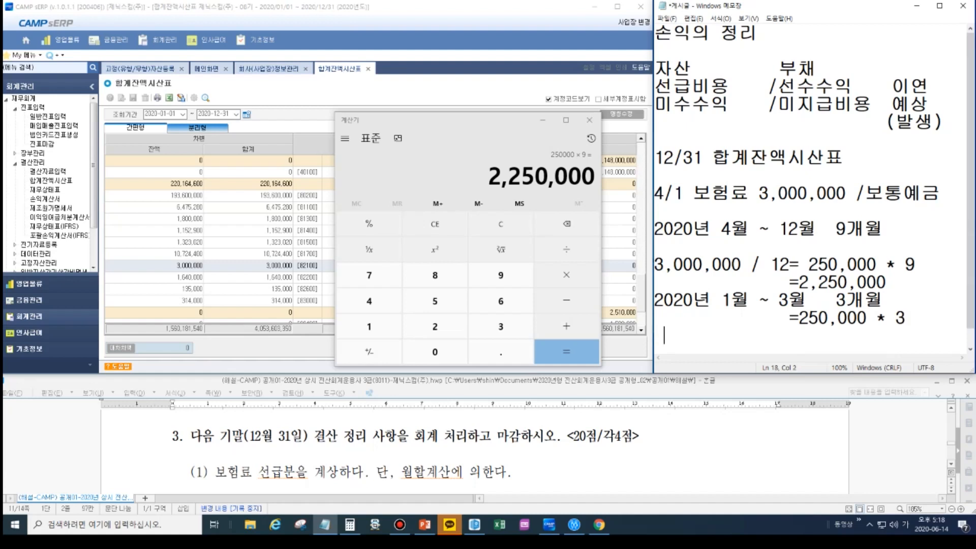
pyautogui.write('= 750,000')
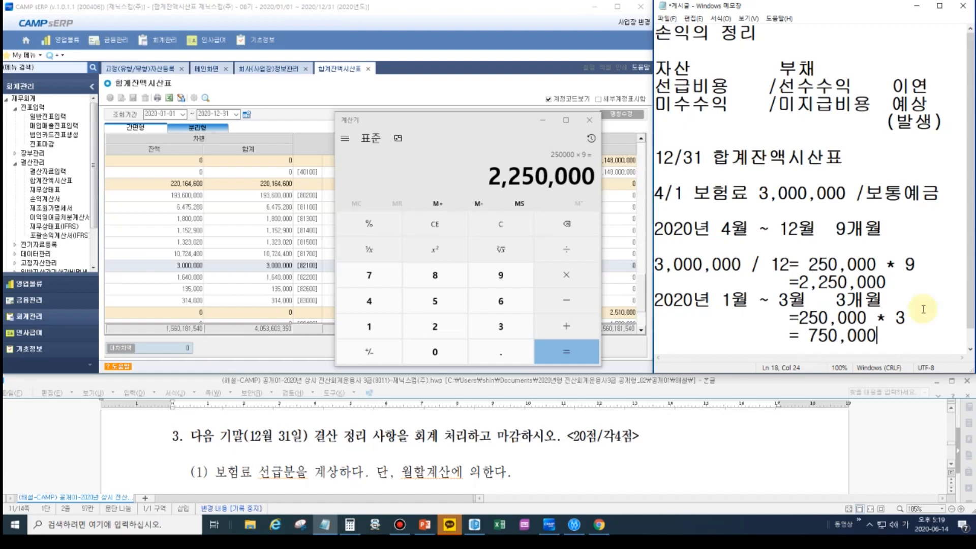
# - Remove the blank line above "12/31 합계잔액시산표" and start an entry line at the memo's end with "12/31", a gap and "/"
pyautogui.click(685, 134)
pyautogui.scroll(-1, 732, 241)
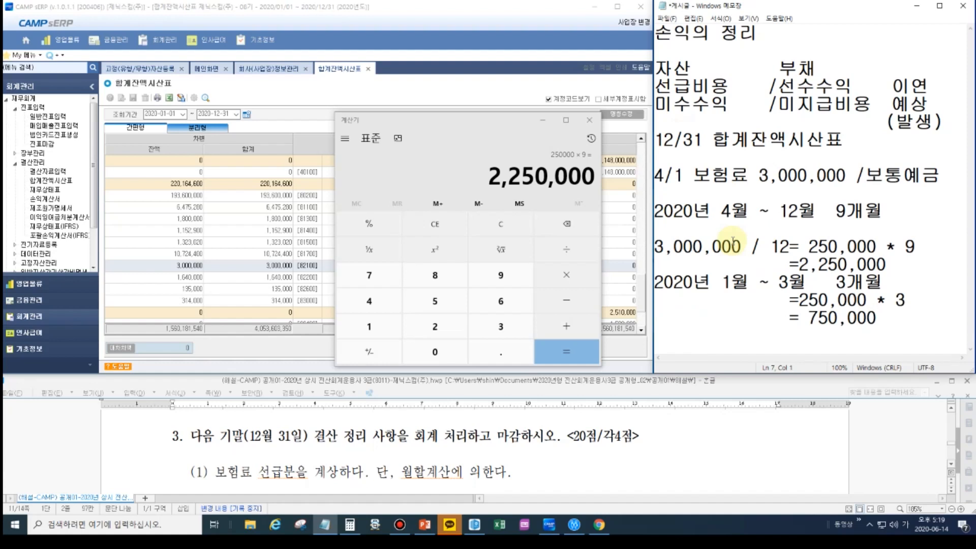
pyautogui.click(744, 265)
pyautogui.click(909, 318)
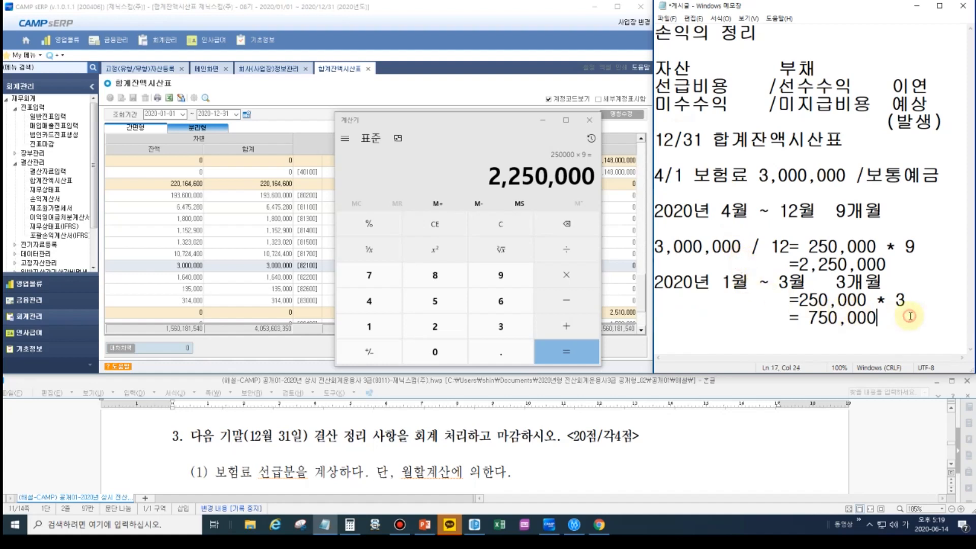
pyautogui.press('Return')
pyautogui.write('12')
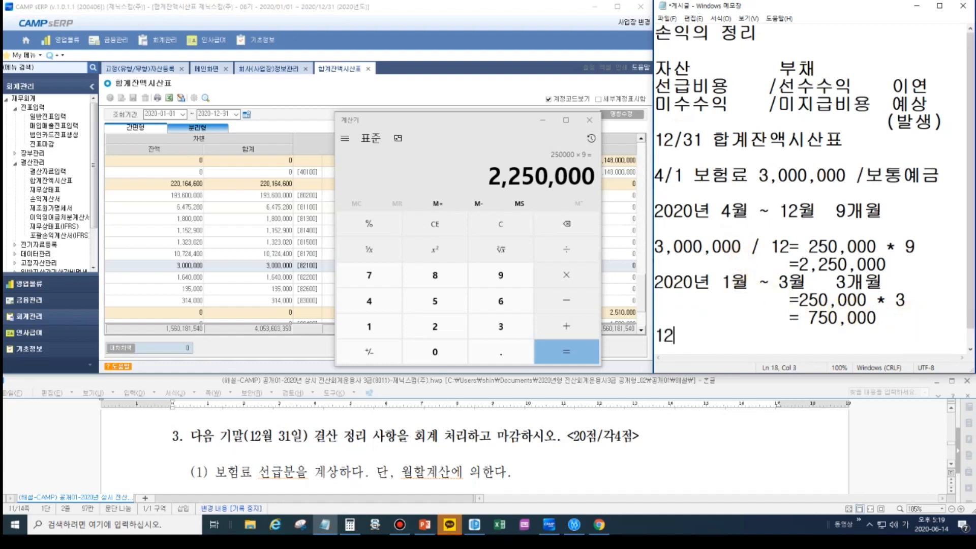
pyautogui.write('/31            /')
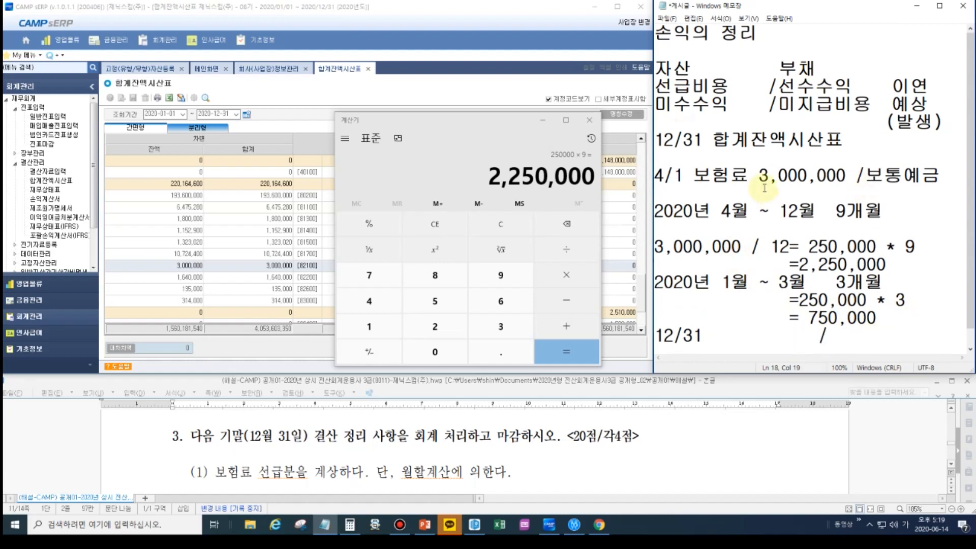
# - Outline "보험료 3,000,000", "=2,250,000" and "= 750,000" in the memo with pink rectangles, and clear the annotations
pyautogui.click(922, 1)
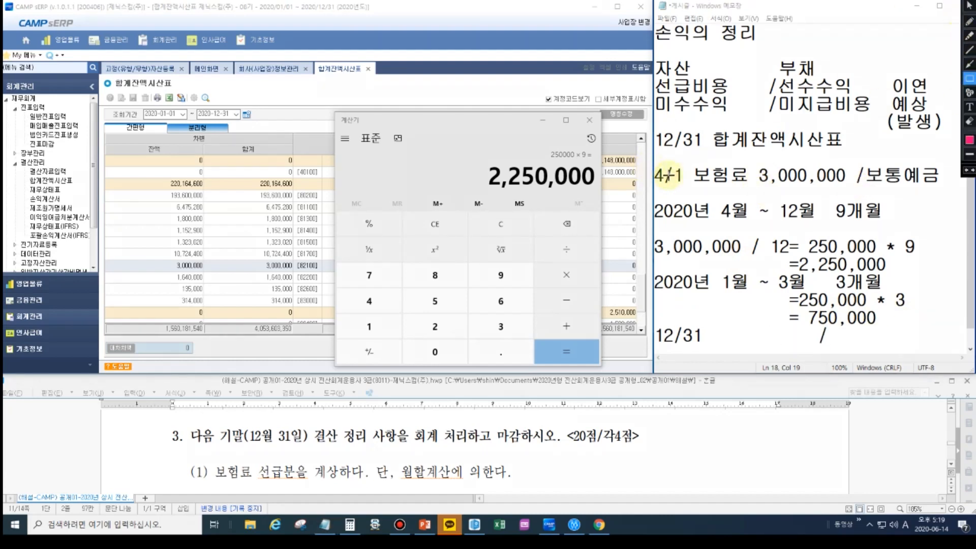
pyautogui.moveTo(689, 161); pyautogui.dragTo(848, 190)
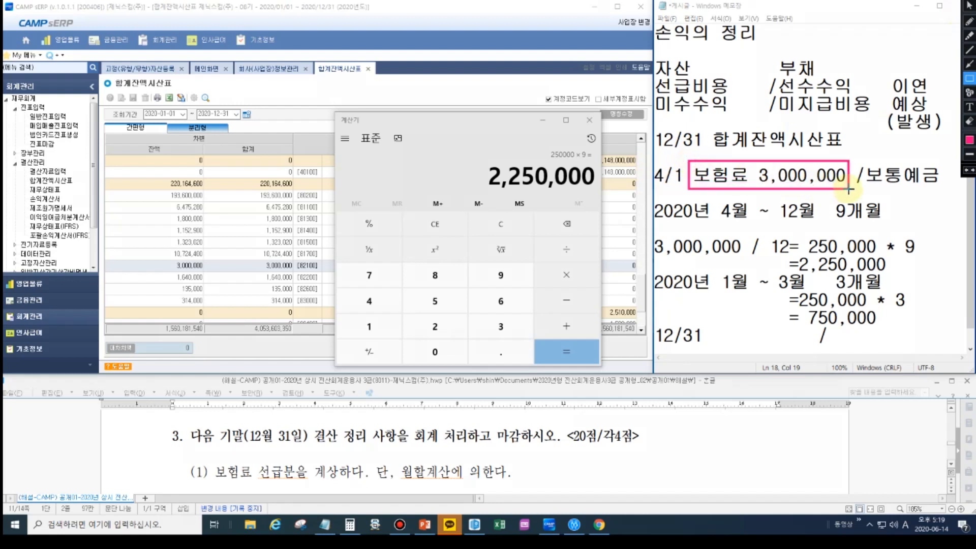
pyautogui.moveTo(788, 254); pyautogui.dragTo(888, 275)
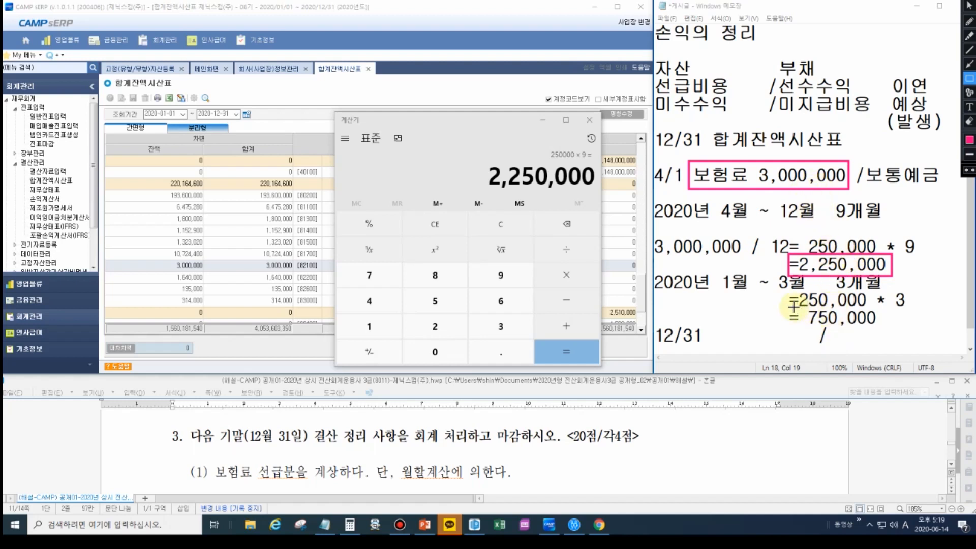
pyautogui.moveTo(787, 308); pyautogui.dragTo(891, 328)
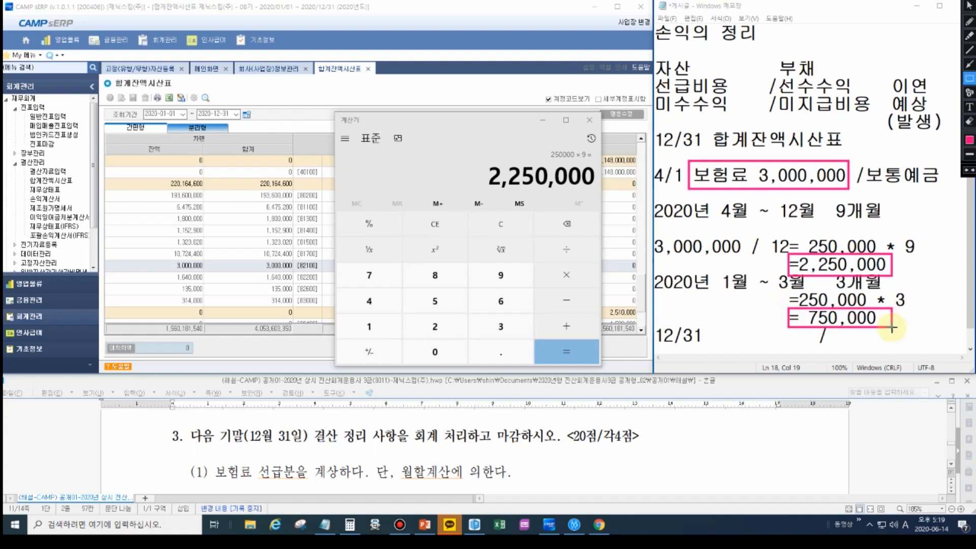
pyautogui.press('Escape')
# - Enter "보험료 750,000" after the slash as the credit side of the 12/31 entry
pyautogui.click(855, 338)
pyautogui.write('보험료 기')
pyautogui.write('50,000')
# - Put a spaced "?" after 12/31 as the debit placeholder and shorten the gap before the slash
pyautogui.click(706, 343)
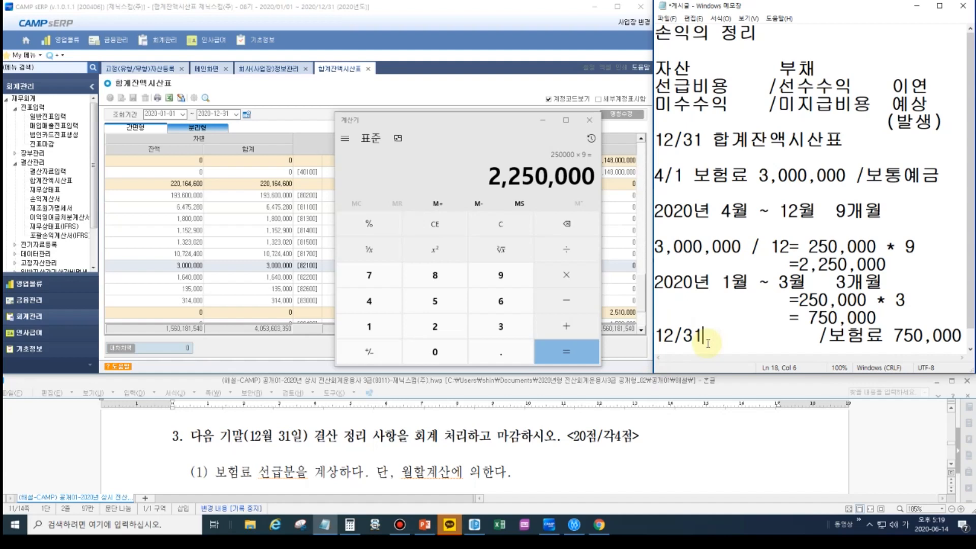
pyautogui.write('?')
pyautogui.press('Delete')
pyautogui.press('Delete')
pyautogui.press('Delete')
pyautogui.press('Delete')
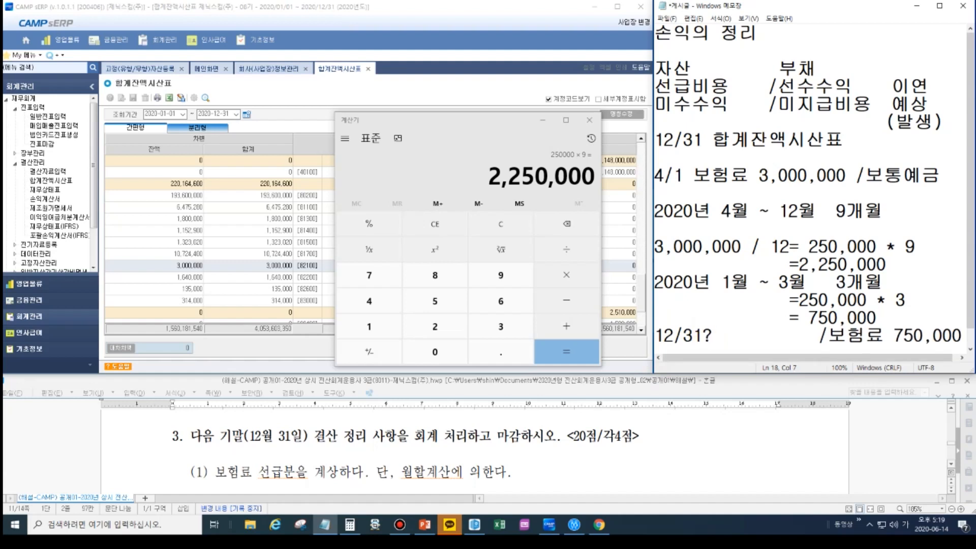
pyautogui.click(706, 335)
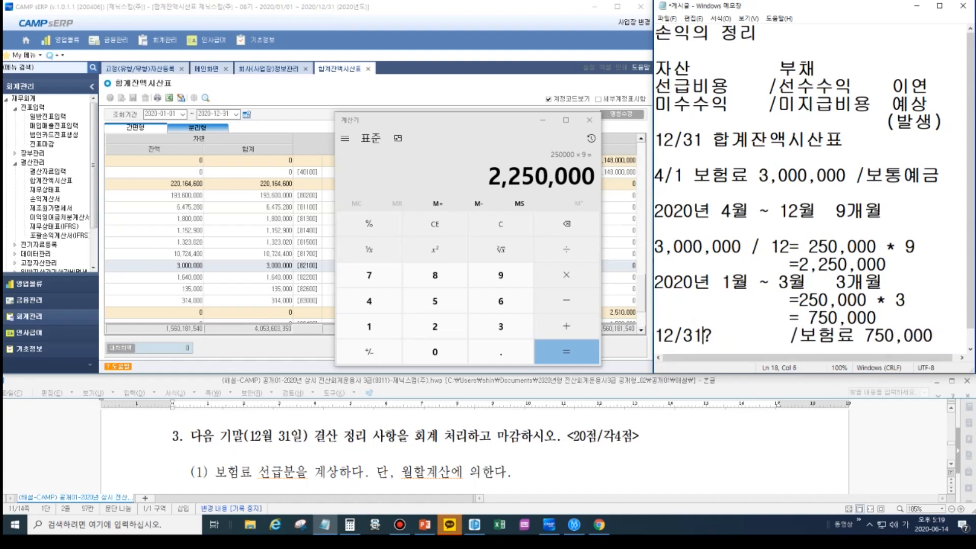
# - Outline "선급비용" with "미수수익", the credit "보험료" and the "?" placeholder in the memo with pink rectangles, and clear the annotations
pyautogui.click(965, 1)
pyautogui.click(970, 78)
pyautogui.moveTo(743, 108)
pyautogui.mouseDown()
pyautogui.moveTo(658, 99)
pyautogui.moveTo(655, 73)
pyautogui.mouseUp()
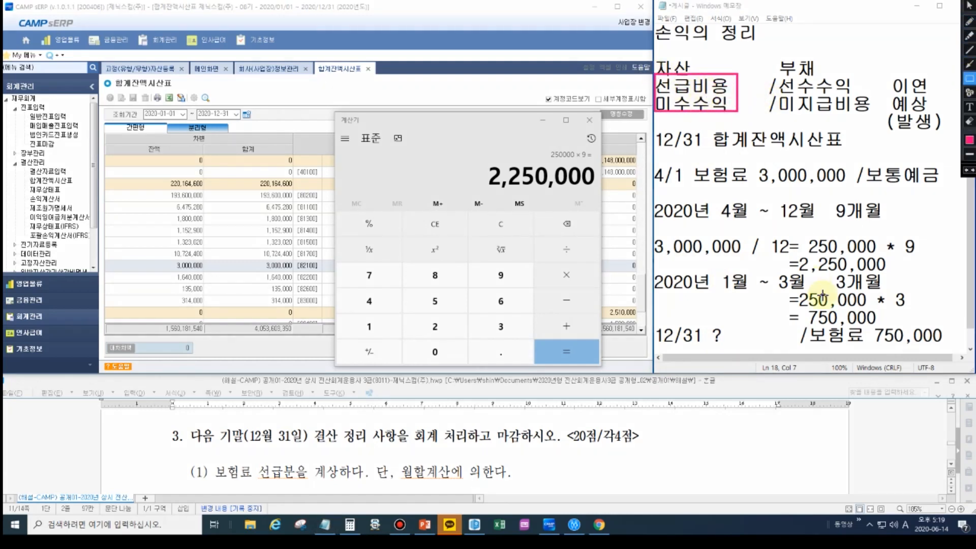
pyautogui.moveTo(810, 326); pyautogui.dragTo(868, 344)
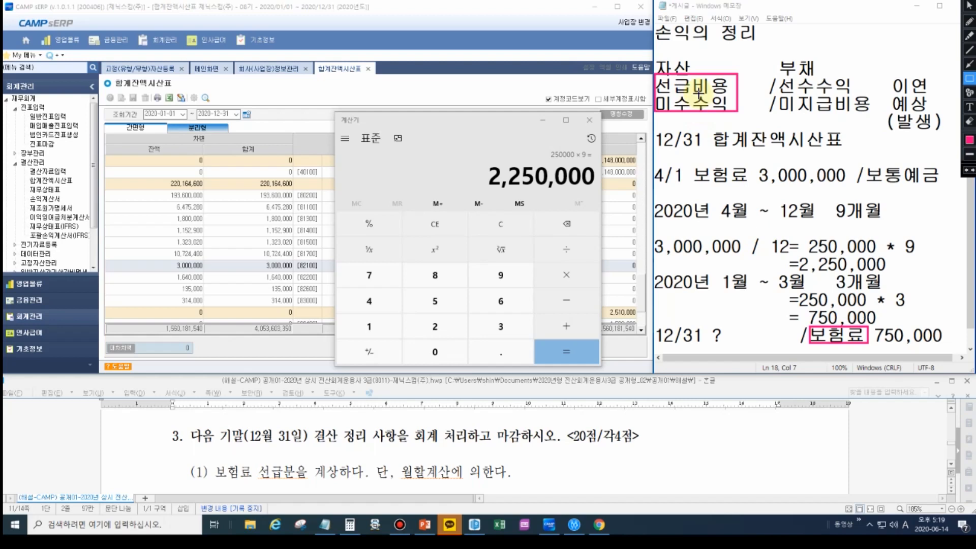
pyautogui.moveTo(701, 318)
pyautogui.mouseDown()
pyautogui.moveTo(708, 337)
pyautogui.moveTo(792, 345)
pyautogui.mouseUp()
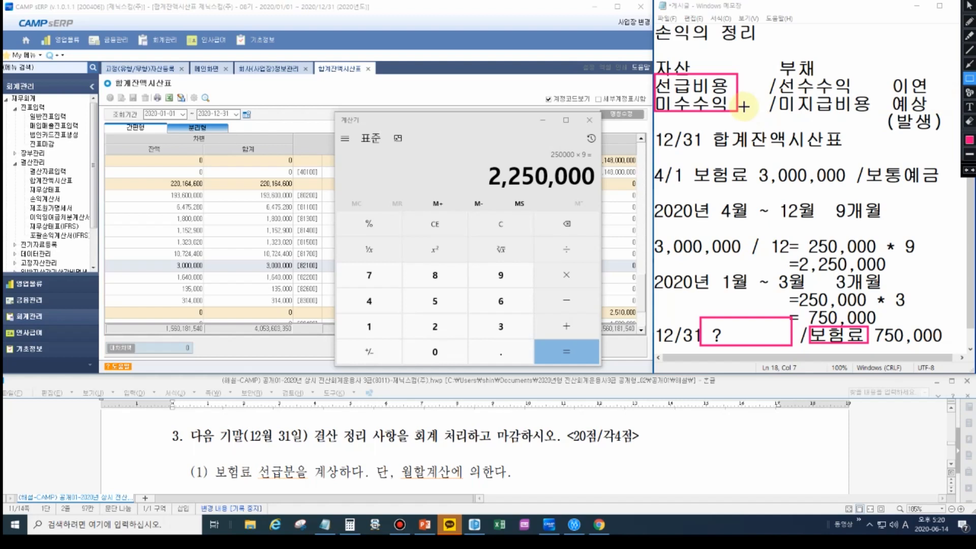
pyautogui.press('Escape')
# - Replace the "?" in the memo's 12/31 entry with "선급비용 750,000" and close the gap before the slash
pyautogui.click(727, 335)
pyautogui.press('BackSpace')
pyautogui.write('서선급비용 7')
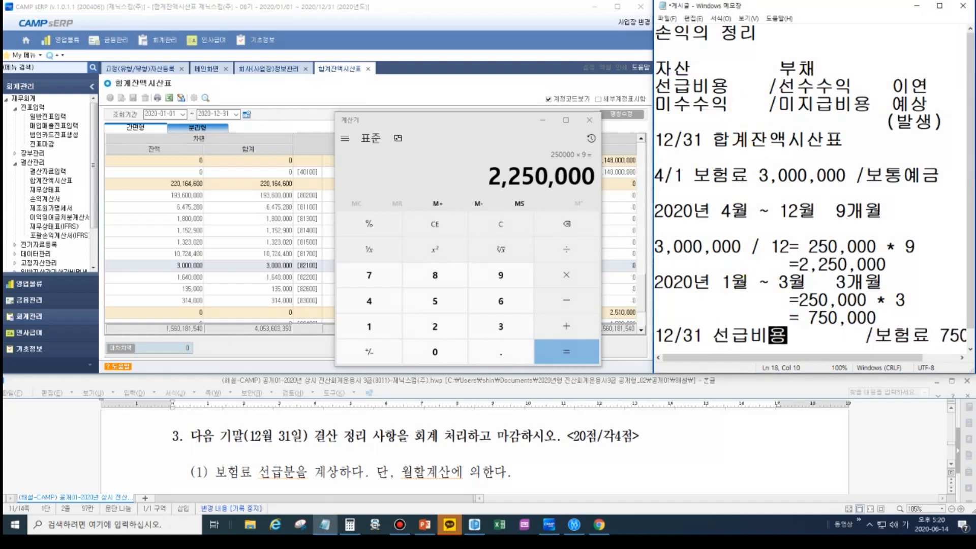
pyautogui.write('50,000')
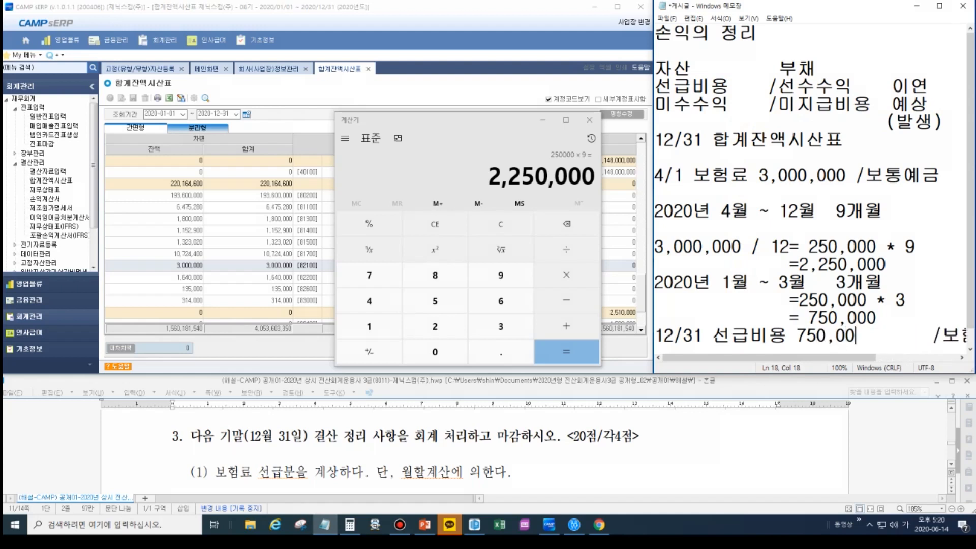
pyautogui.press('Delete')
pyautogui.press('Delete')
pyautogui.press('Delete')
pyautogui.press('Delete')
pyautogui.press('Delete')
pyautogui.press('Delete')
pyautogui.press('Delete')
pyautogui.press('Delete')
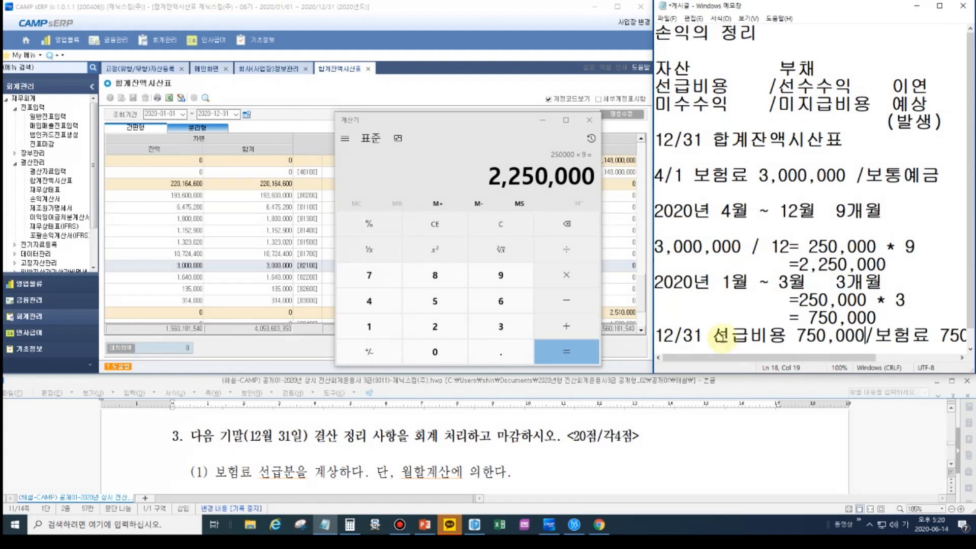
# - Insert the line "결산:정확한 당기순이익" above "손익의 정리" in the memo and remove the blank line above "자산"
pyautogui.click(657, 32)
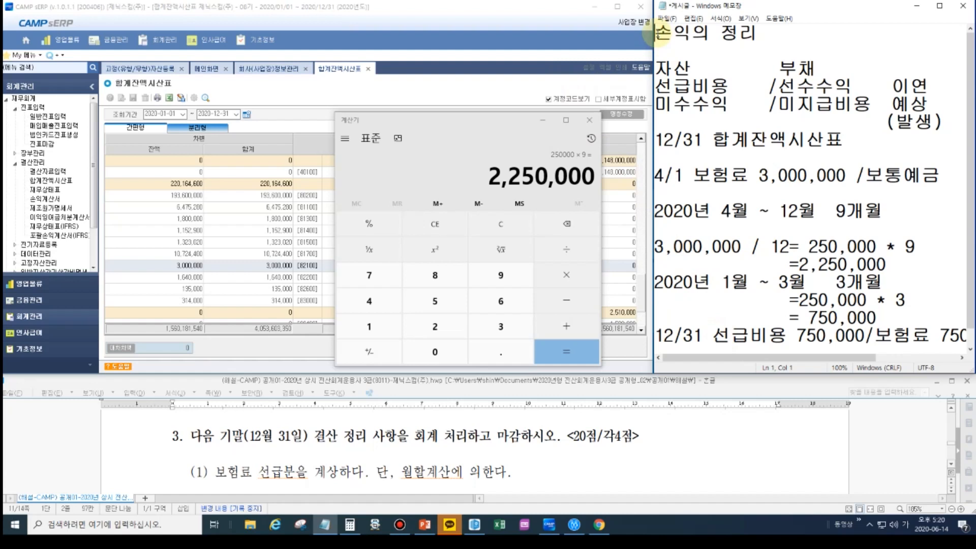
pyautogui.press('Return')
pyautogui.press('Up')
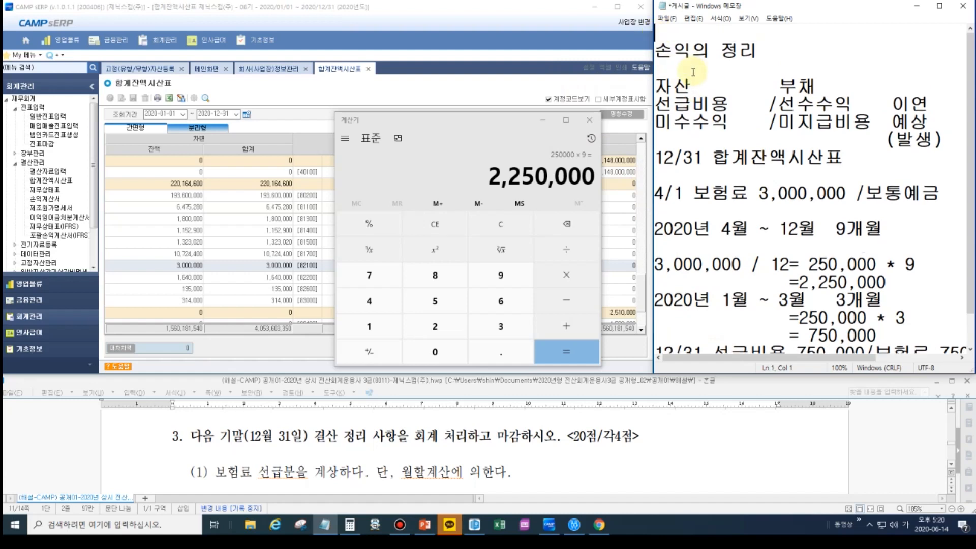
pyautogui.write('결산')
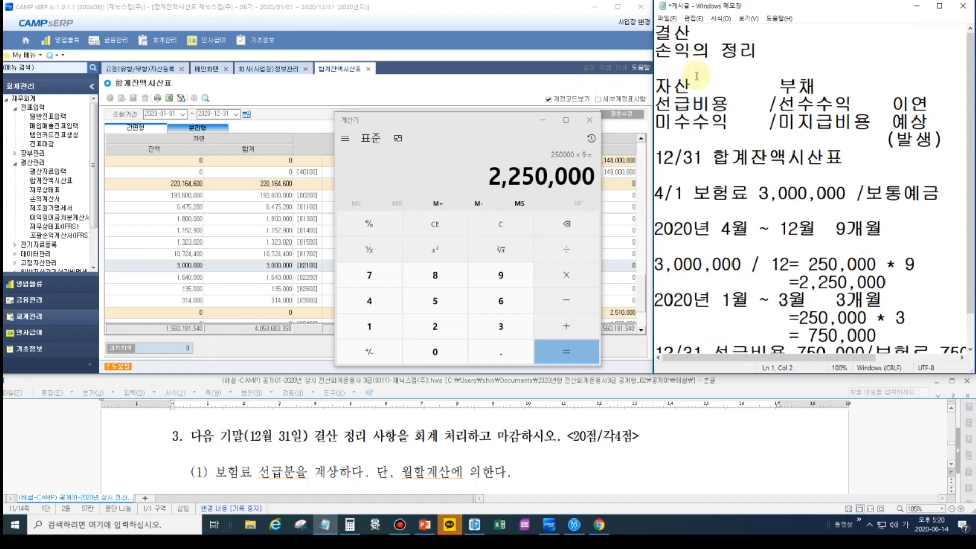
pyautogui.write(':당기순이이')
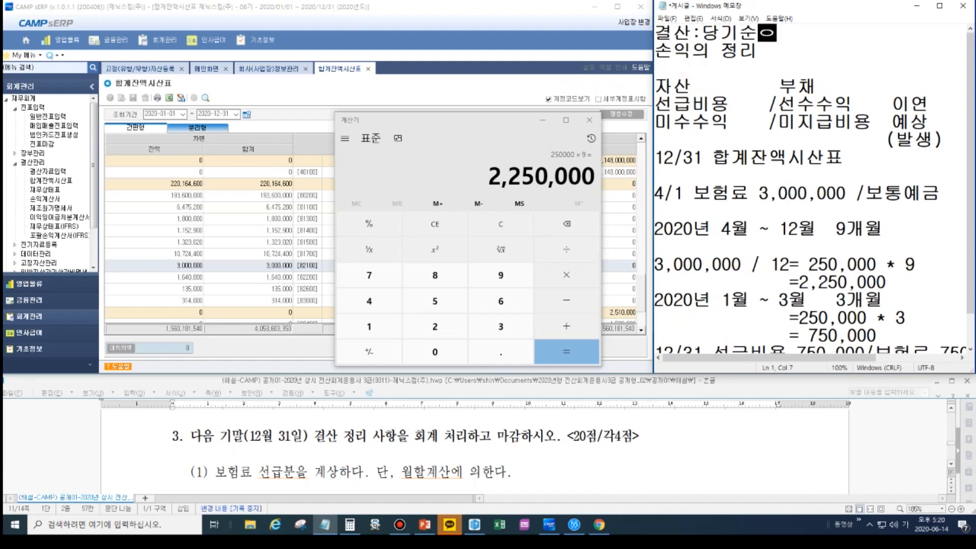
pyautogui.write('ㄱ')
pyautogui.press('Left')
pyautogui.press('Left')
pyautogui.press('Left')
pyautogui.press('Left')
pyautogui.press('Left')
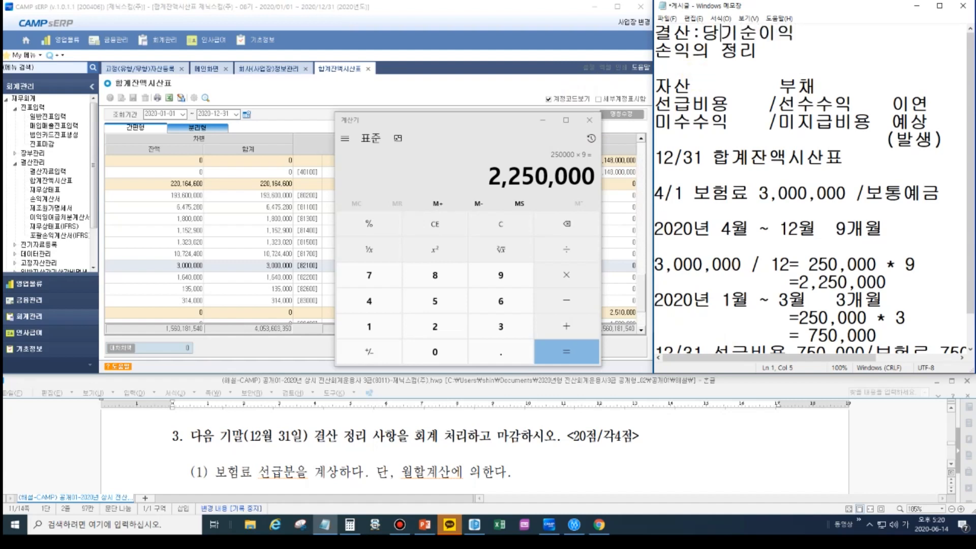
pyautogui.press('Right')
pyautogui.write('정확한')
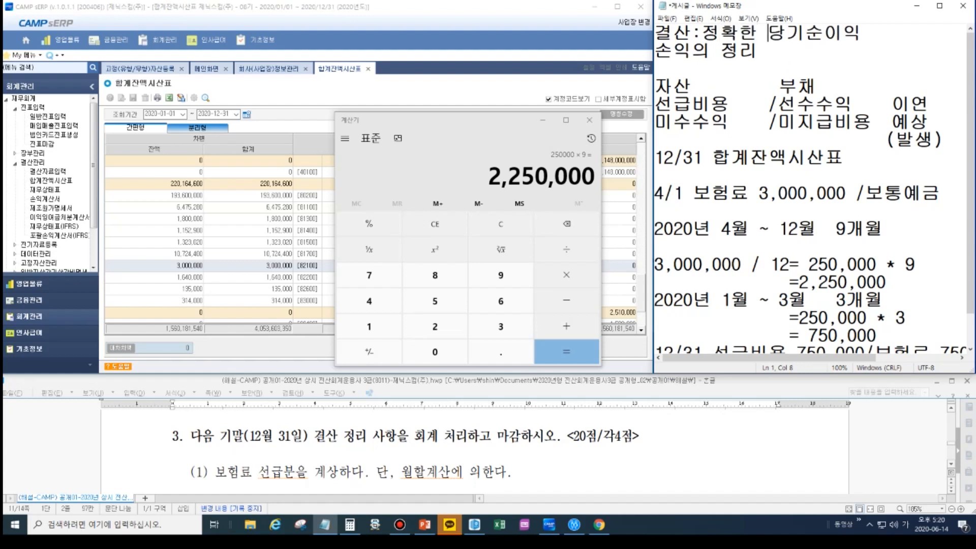
pyautogui.click(679, 69)
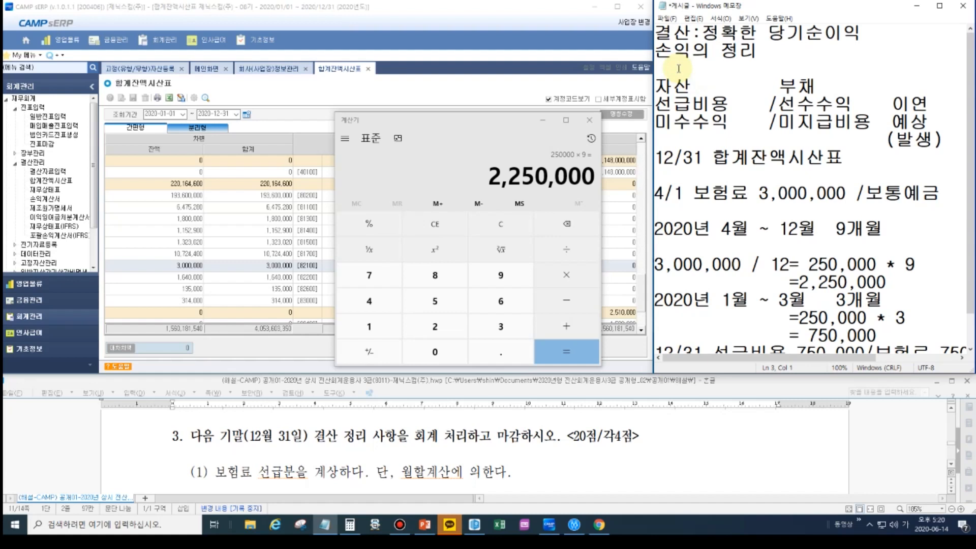
pyautogui.press('Delete')
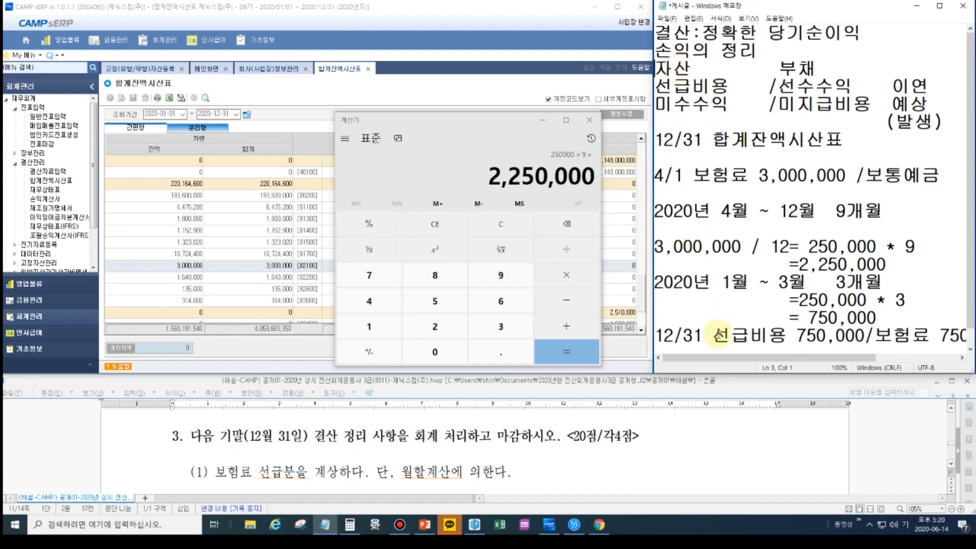
# - Close the calculator and open 일반전표입력 in CAMP sERP with the voucher date 2020-12-31
pyautogui.click(721, 336)
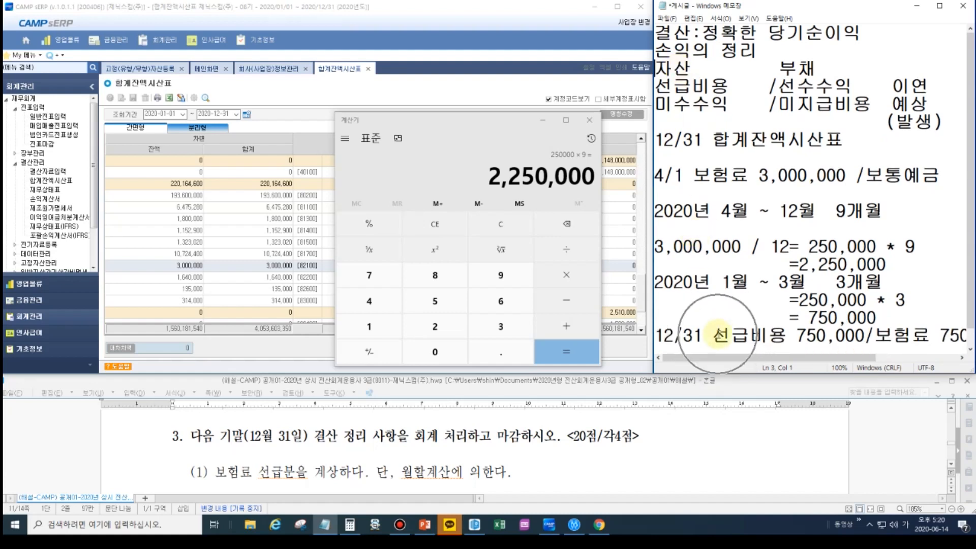
pyautogui.click(589, 120)
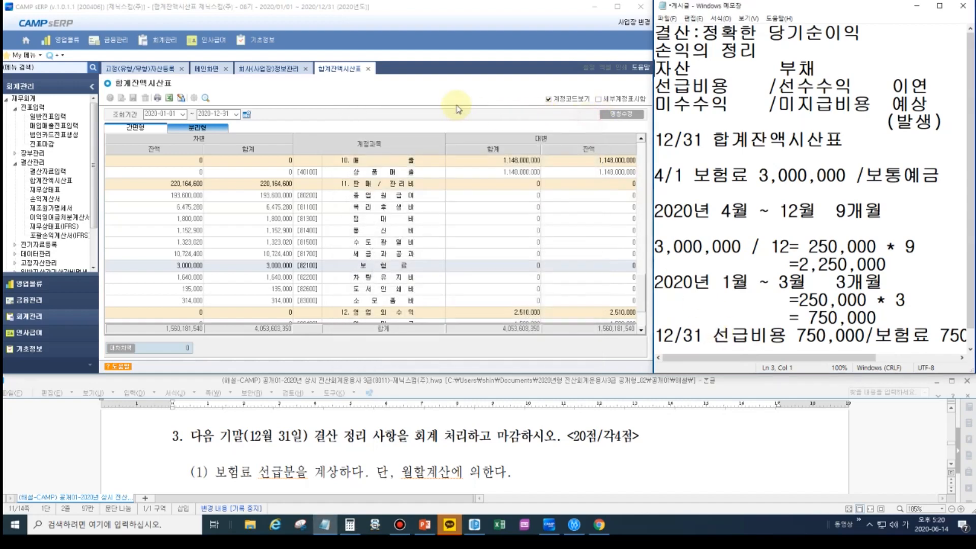
pyautogui.click(28, 101)
pyautogui.click(40, 117)
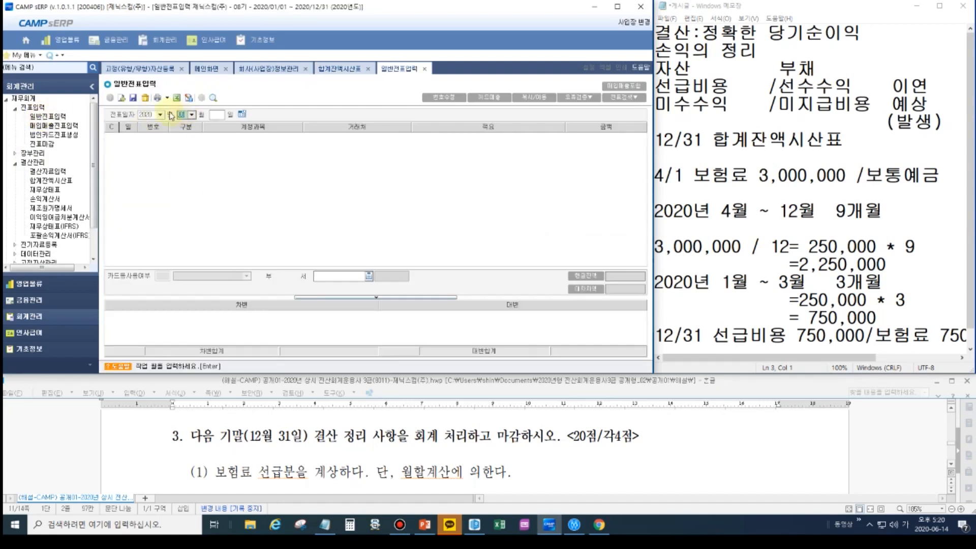
pyautogui.write('12')
pyautogui.press('Return')
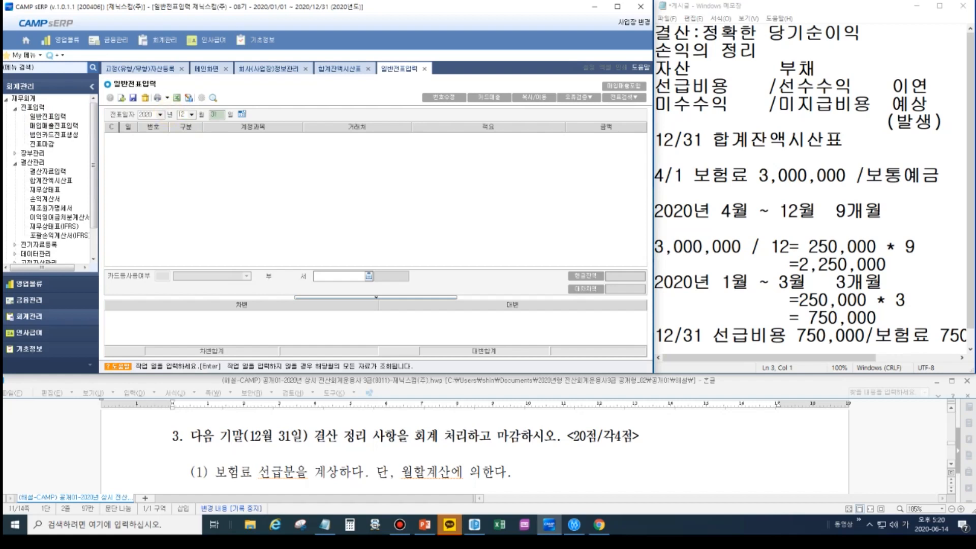
pyautogui.press('Return')
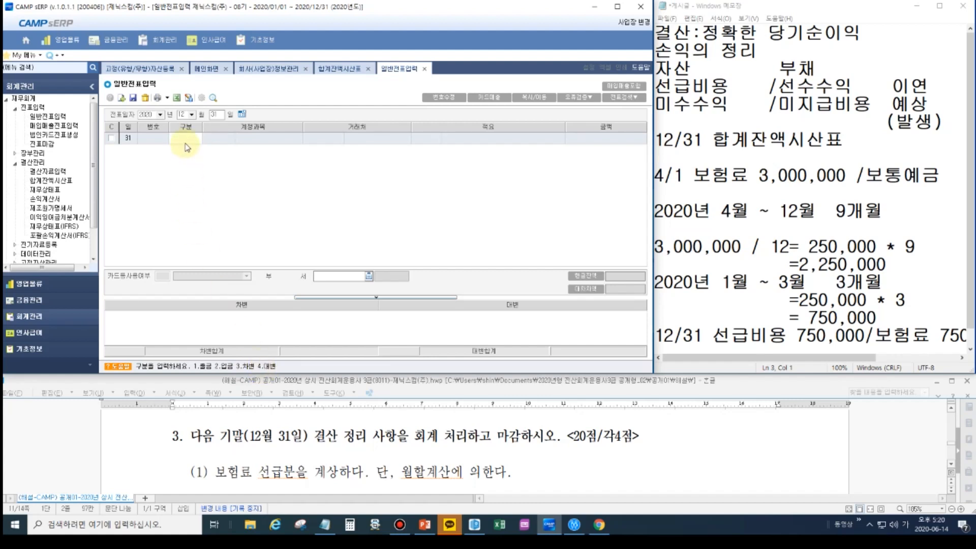
# - Enter the 12/31 debit line (3.차변) for account 13300 선급비용 with the amount 750,000
pyautogui.press('Return')
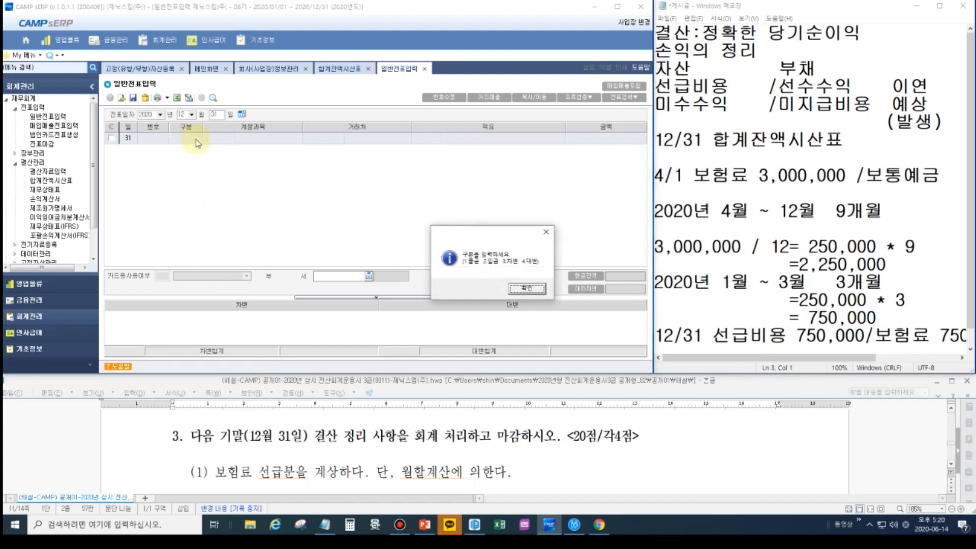
pyautogui.press('Return')
pyautogui.write('3')
pyautogui.press('Return')
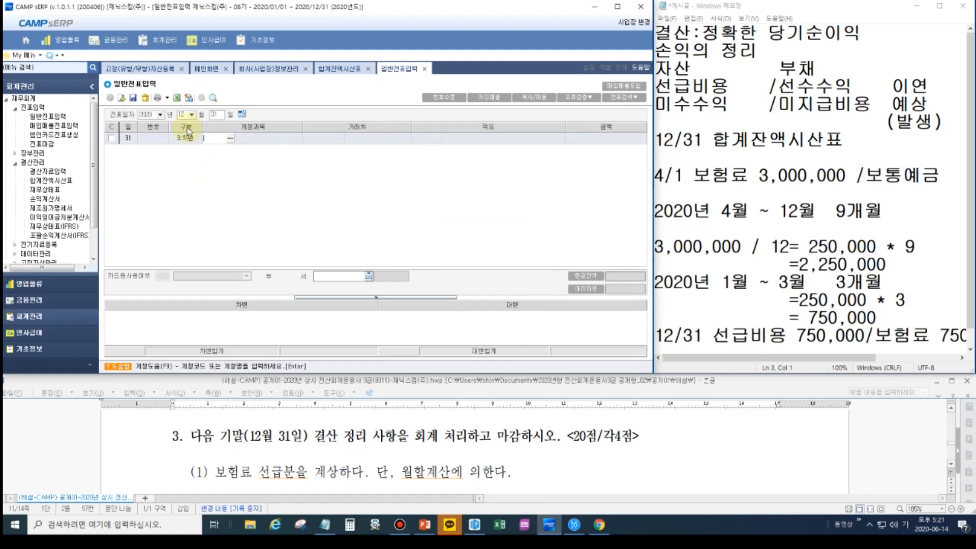
pyautogui.write('선급')
pyautogui.press('Return')
pyautogui.press('Down')
pyautogui.press('Return')
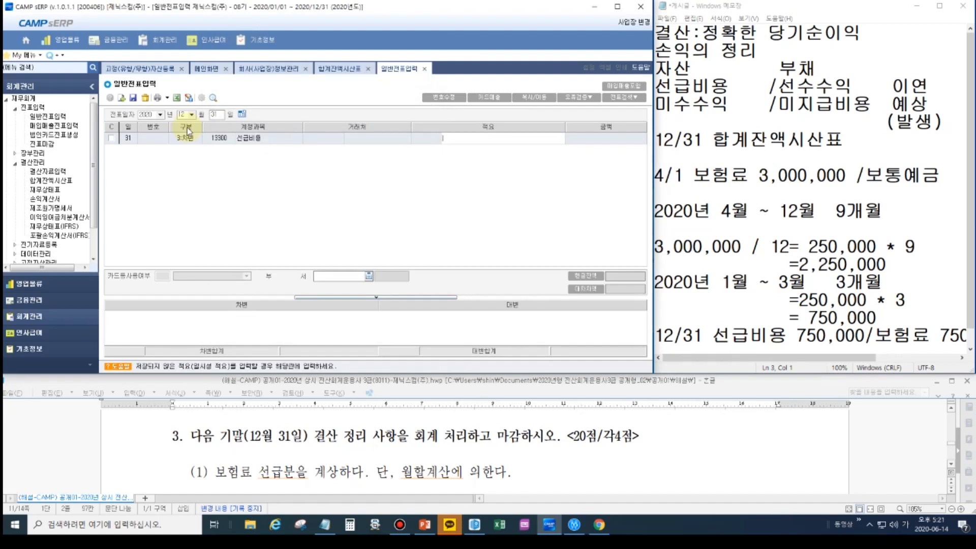
pyautogui.press('Return')
pyautogui.write('750,000')
pyautogui.press('Return')
# - Enter the 12/31 credit line (4.대변) for account 82100 보험료 with 750,000 and complete the voucher
pyautogui.press('Return')
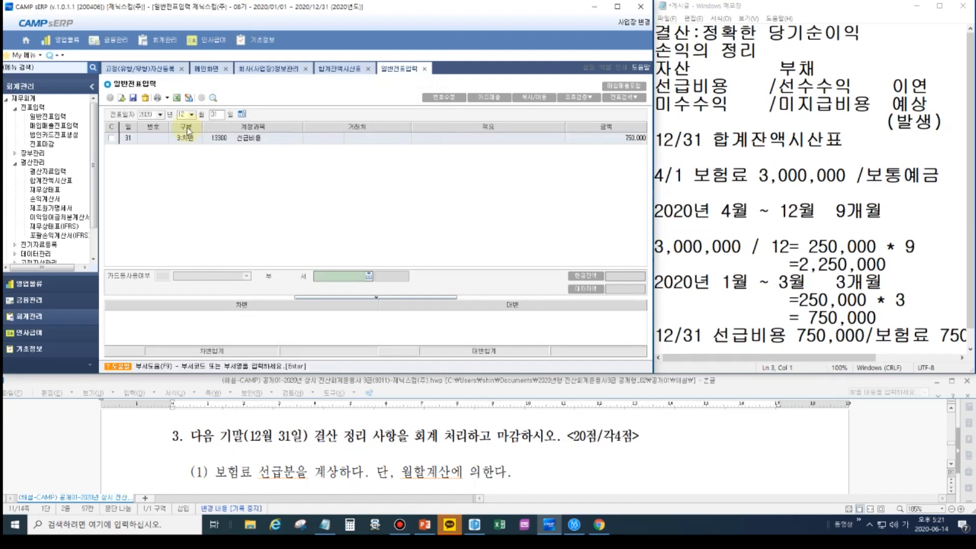
pyautogui.write('82100')
pyautogui.press('Return')
pyautogui.press('Return')
pyautogui.press('Return')
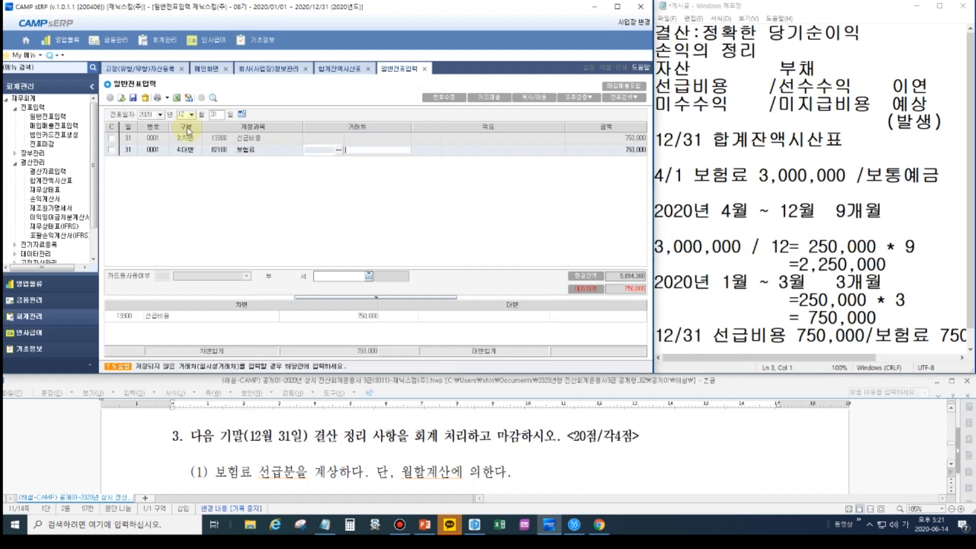
pyautogui.press('Return')
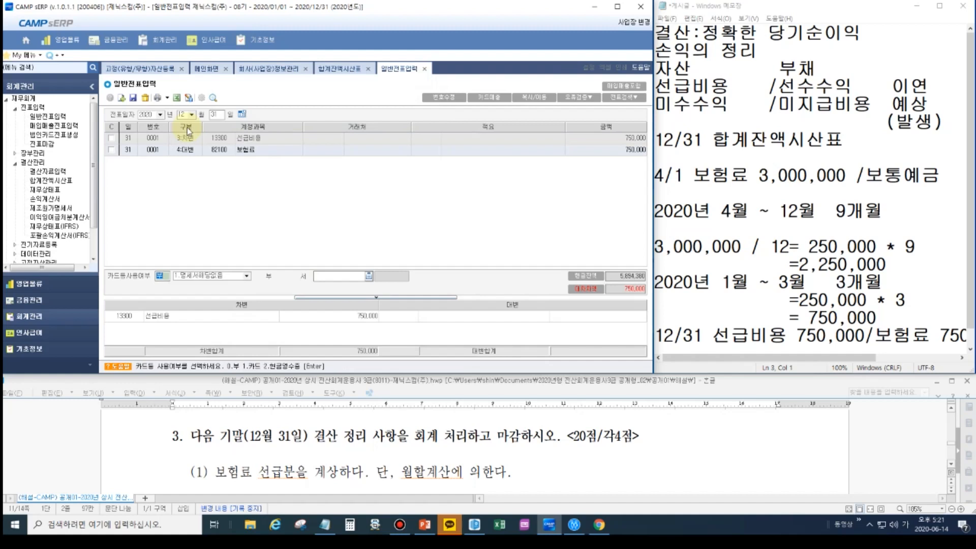
pyautogui.press('Return')
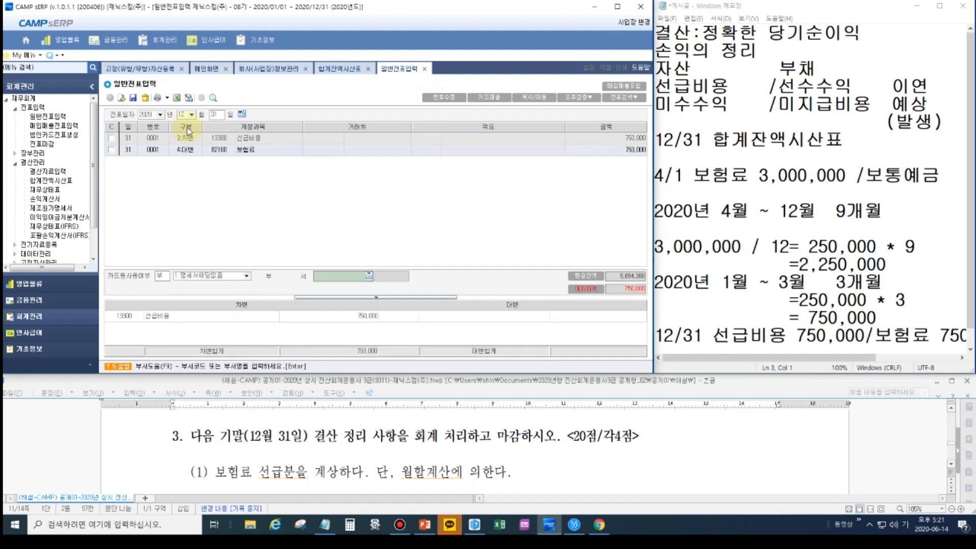
pyautogui.press('Return')
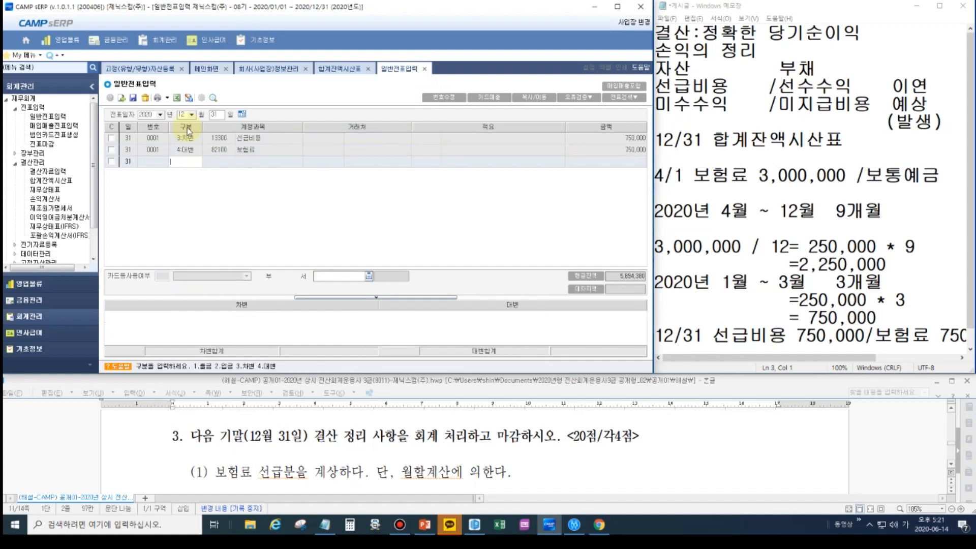
pyautogui.click(188, 138)
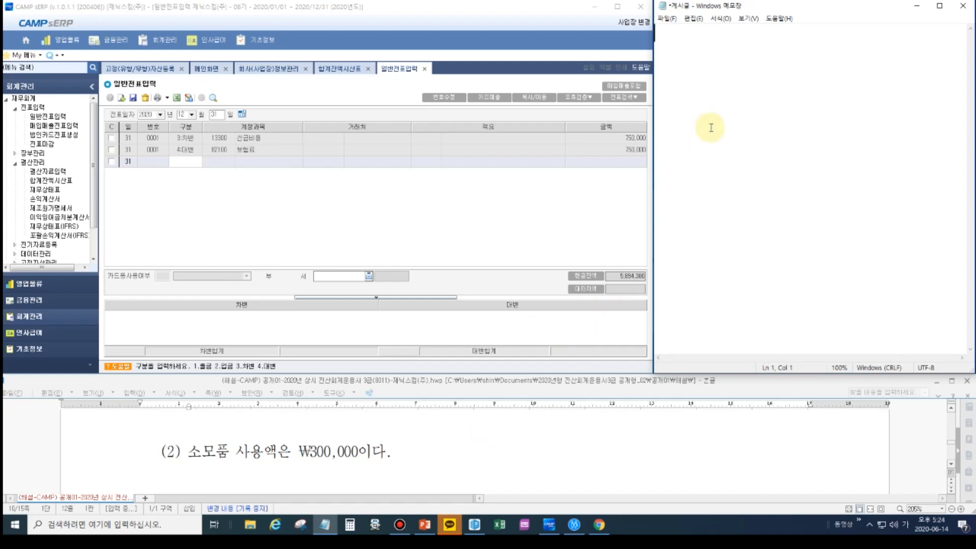
# - Write "소모품비" in the empty memo and add the heading line "구입시:비용처리" above it
pyautogui.write('소모품')
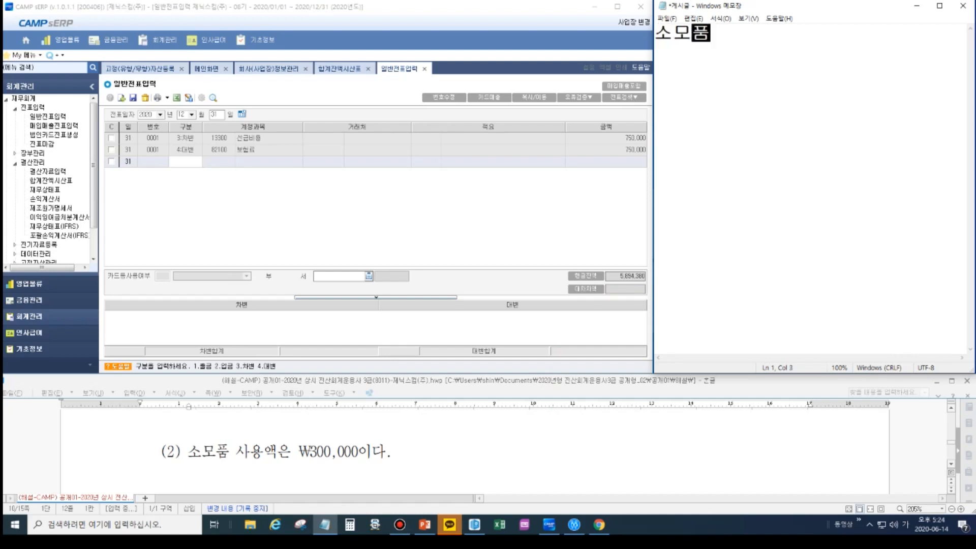
pyautogui.write('비')
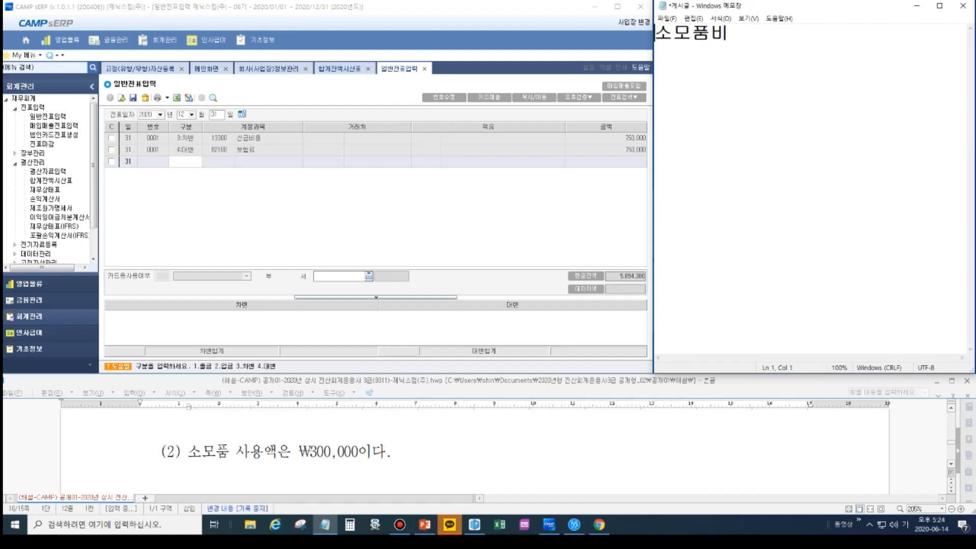
pyautogui.press('Return')
pyautogui.press('Up')
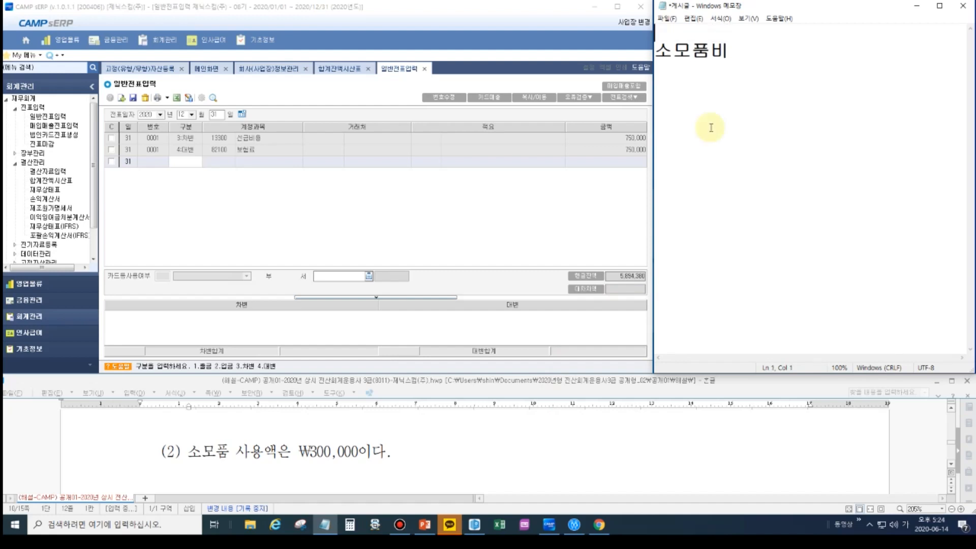
pyautogui.write('구입시:비용처')
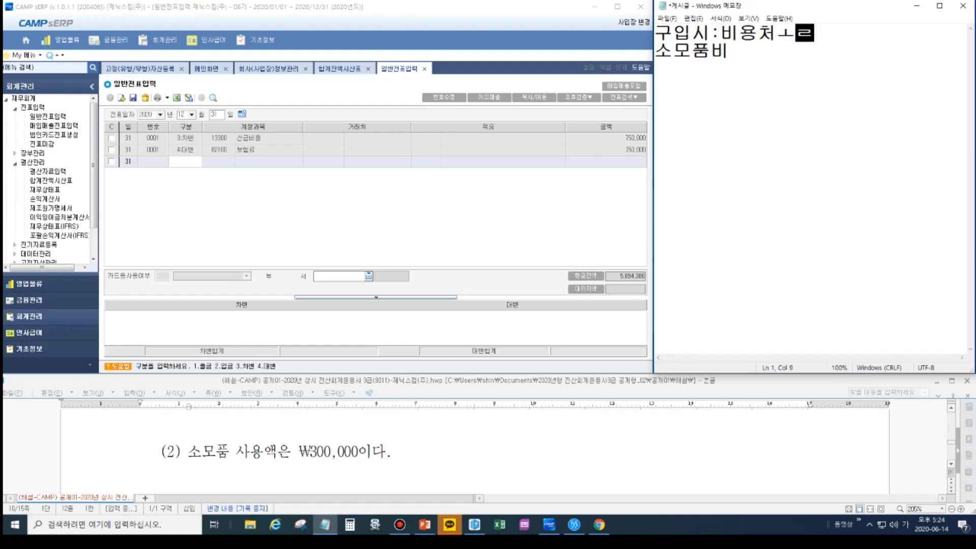
pyautogui.write('리')
# - Leave blank lines below "소모품비" in the memo and add "구입시:자산처리" with "소모품" on the line beneath
pyautogui.click(710, 127)
pyautogui.press('Return')
pyautogui.press('Return')
pyautogui.press('Return')
pyautogui.write('구입시 ')
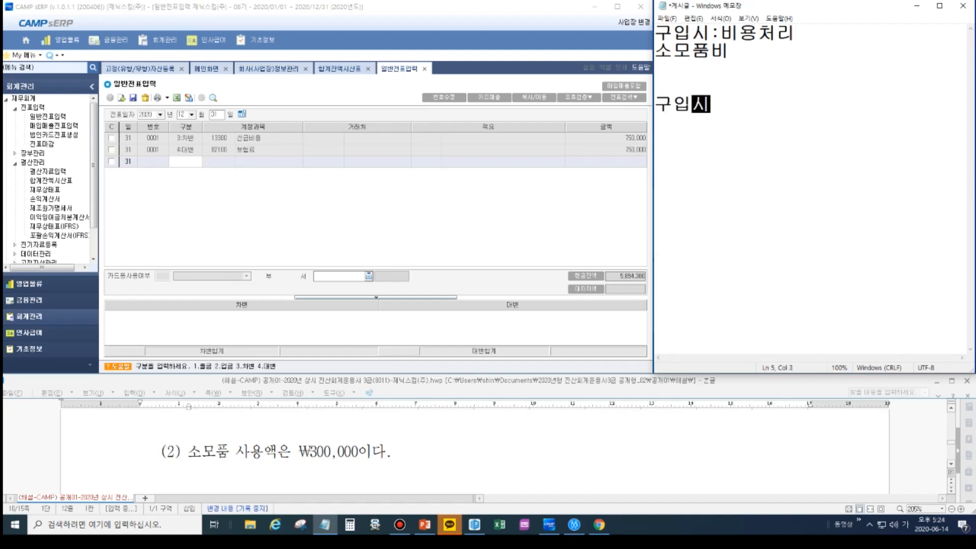
pyautogui.write(':자산처리')
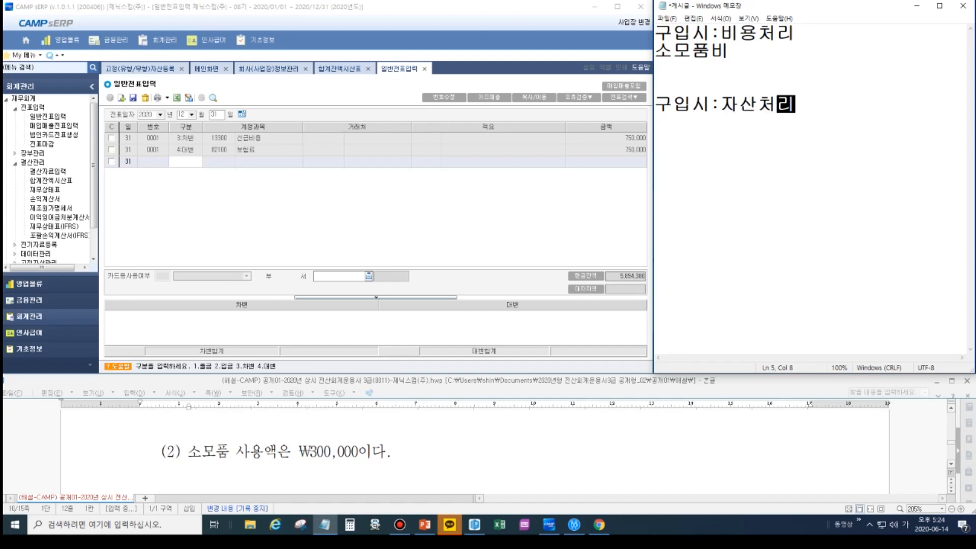
pyautogui.press('Return')
pyautogui.write('소모품')
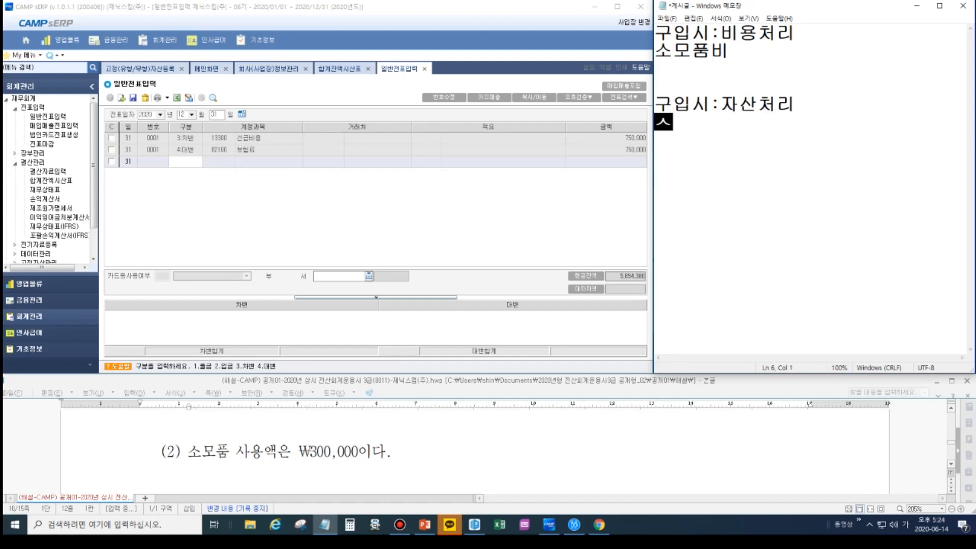
# - Complete the memo's first purchase entry with "/보통예금" and add the heading "결산시" below it after a blank line
pyautogui.click(757, 56)
pyautogui.write('/')
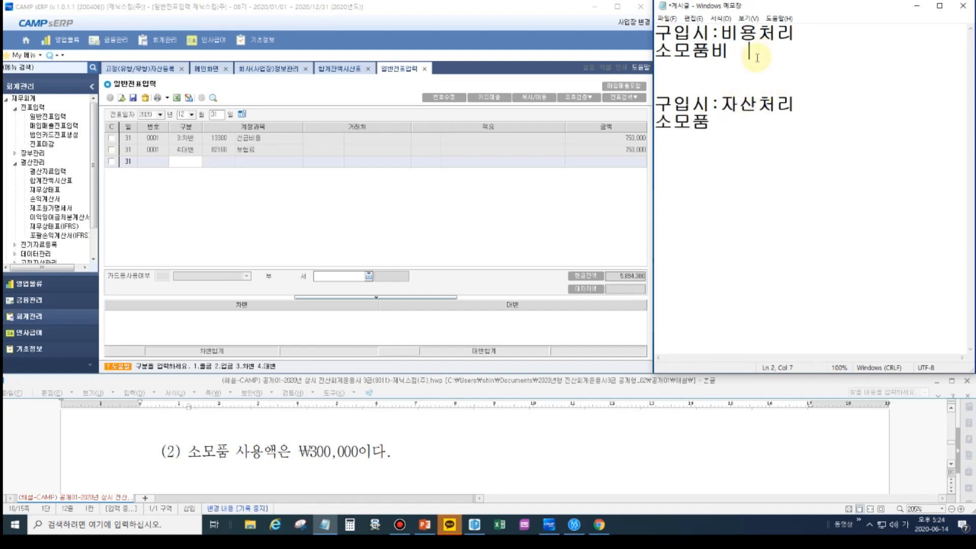
pyautogui.write('보통예금')
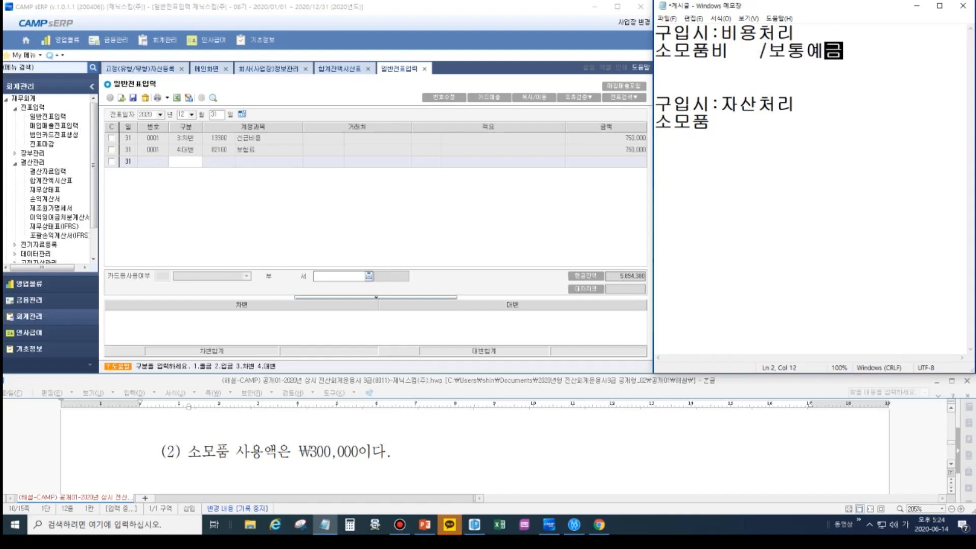
pyautogui.press('Return')
pyautogui.press('Return')
pyautogui.write('결산시')
pyautogui.press('Return')
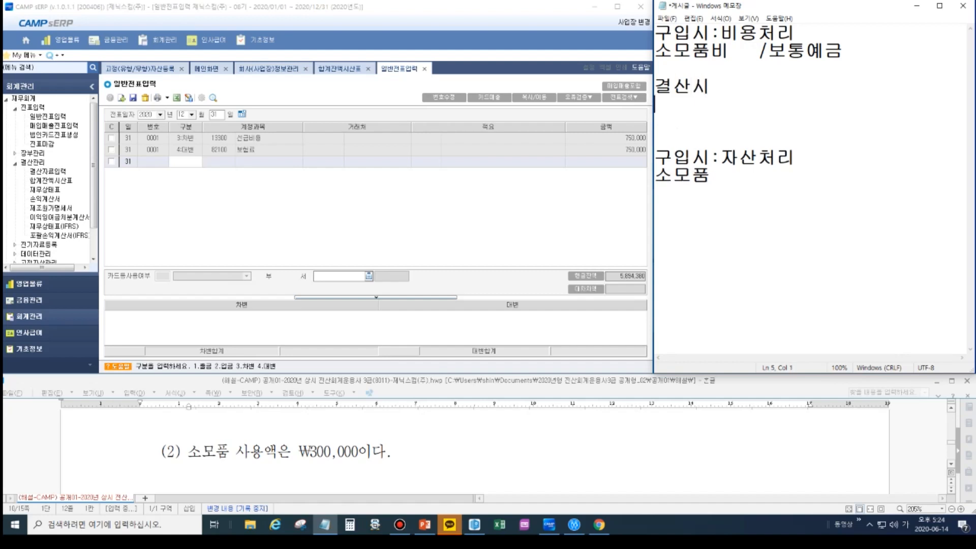
# - Write the closing entry "소모품 /소모품비" under "결산시", with its slash aligned to the purchase entry above
pyautogui.write('/겨ㄹ')
pyautogui.press('BackSpace')
pyautogui.press('BackSpace')
pyautogui.press('BackSpace')
pyautogui.write('모')
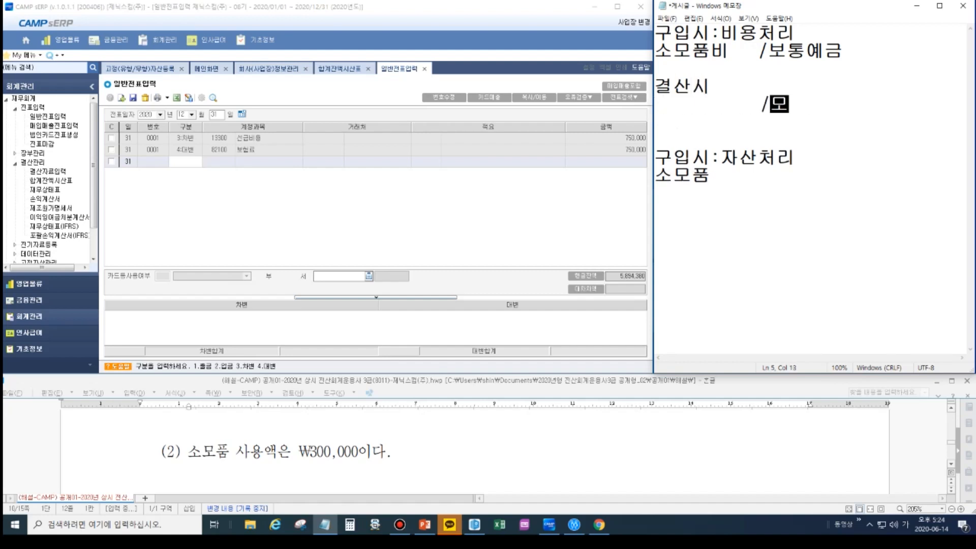
pyautogui.press('BackSpace')
pyautogui.write('소모품비')
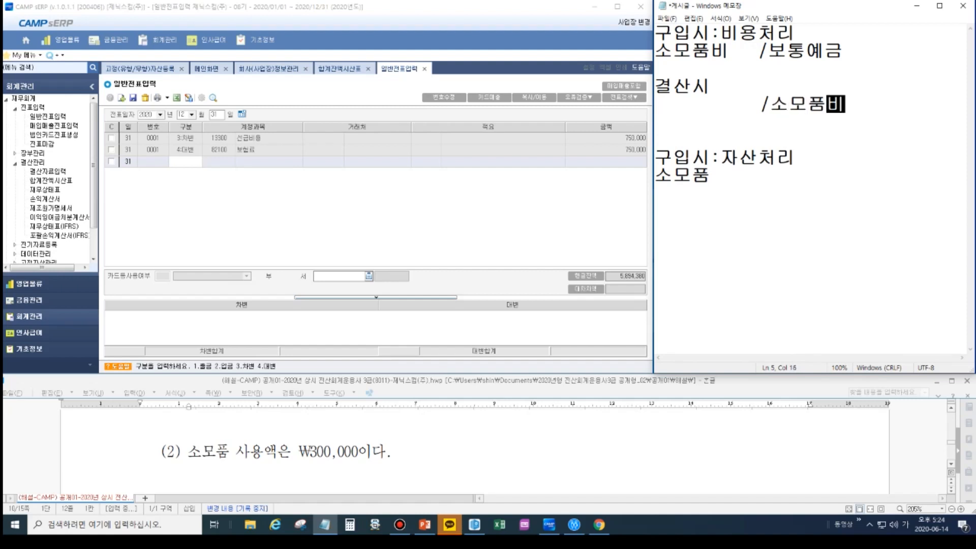
pyautogui.press('Home')
pyautogui.write('소모품')
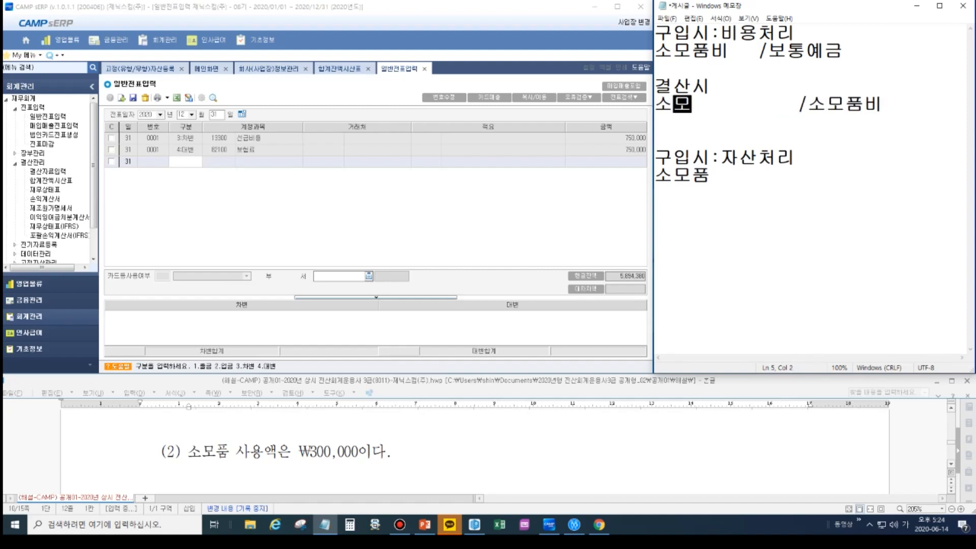
pyautogui.press('Delete')
pyautogui.press('Delete')
pyautogui.press('Delete')
pyautogui.press('Delete')
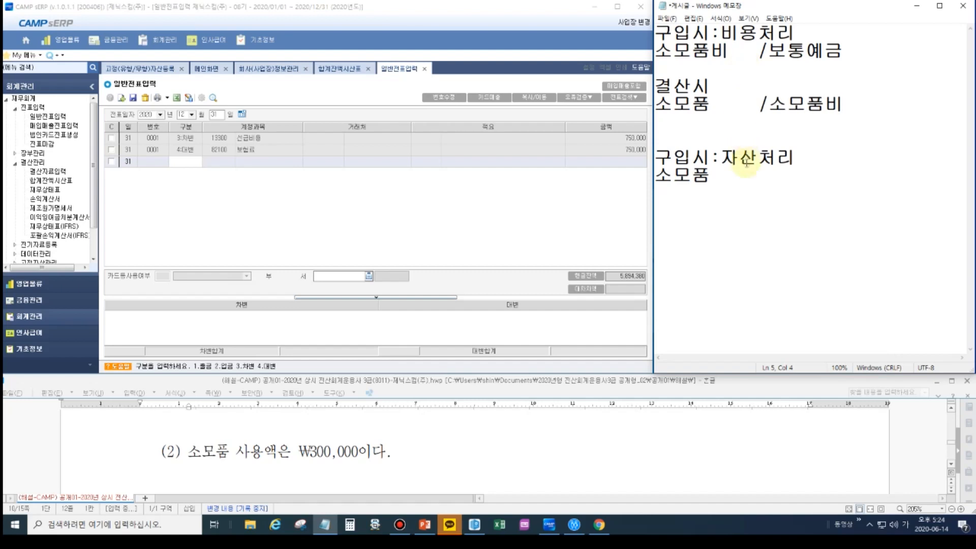
# - Add "/보통예금" after "소모품" in the asset-treatment section and the heading "결산시" below it after a blank line
pyautogui.click(721, 180)
pyautogui.write('/보통ㅇ')
pyautogui.write('예금')
pyautogui.press('Return')
pyautogui.press('Return')
pyautogui.press('BackSpace')
pyautogui.press('BackSpace')
pyautogui.press('BackSpace')
pyautogui.press('BackSpace')
pyautogui.press('BackSpace')
pyautogui.press('BackSpace')
pyautogui.write('결산시   ')
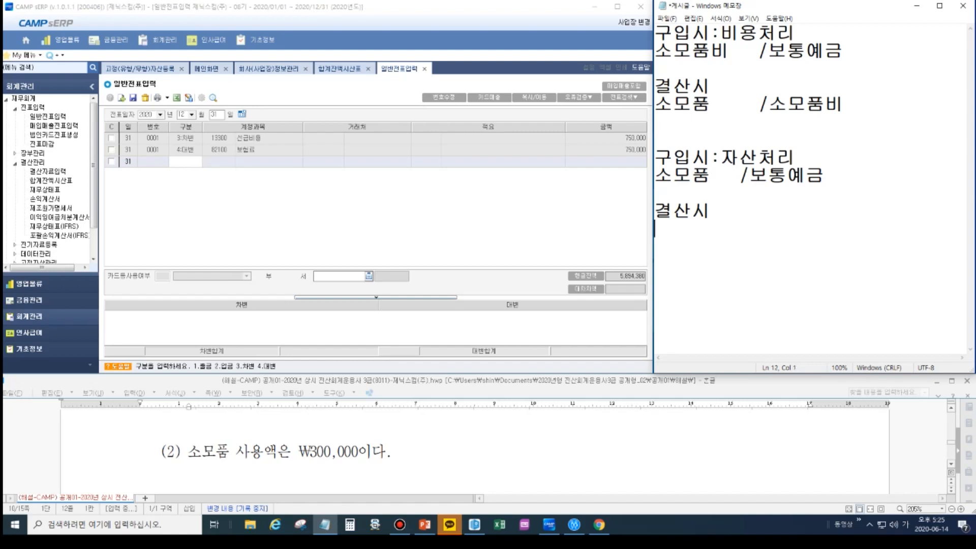
pyautogui.write('         /소모품')
# - Write "소모품비 /소모품" under the second "결산시" and align the slash of the asset purchase entry with it
pyautogui.press('Home')
pyautogui.write('소')
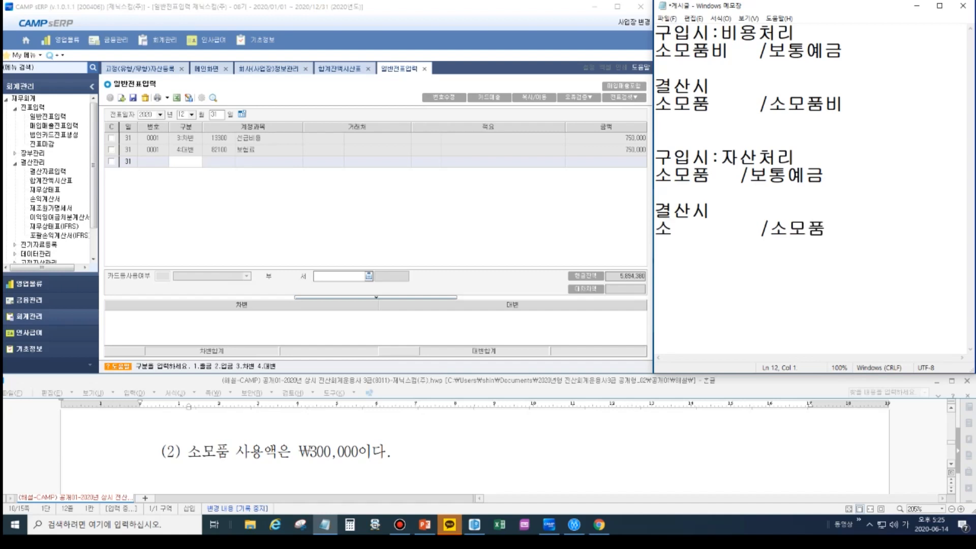
pyautogui.write('모품비')
pyautogui.press('Delete')
pyautogui.press('Delete')
pyautogui.press('Delete')
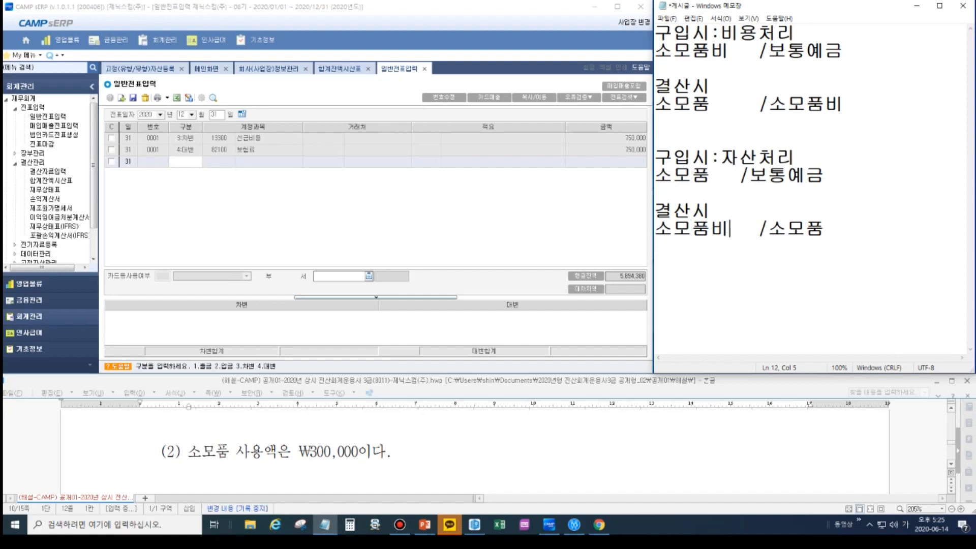
pyautogui.click(726, 175)
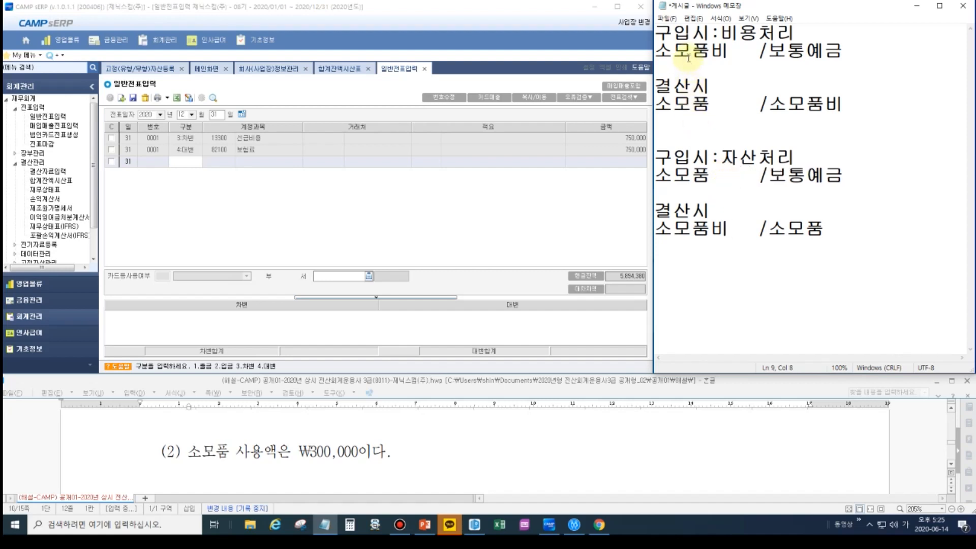
# - Add the line "합계잔액시산표" at the end of the memo, below a blank line
pyautogui.moveTo(710, 51); pyautogui.dragTo(724, 56)
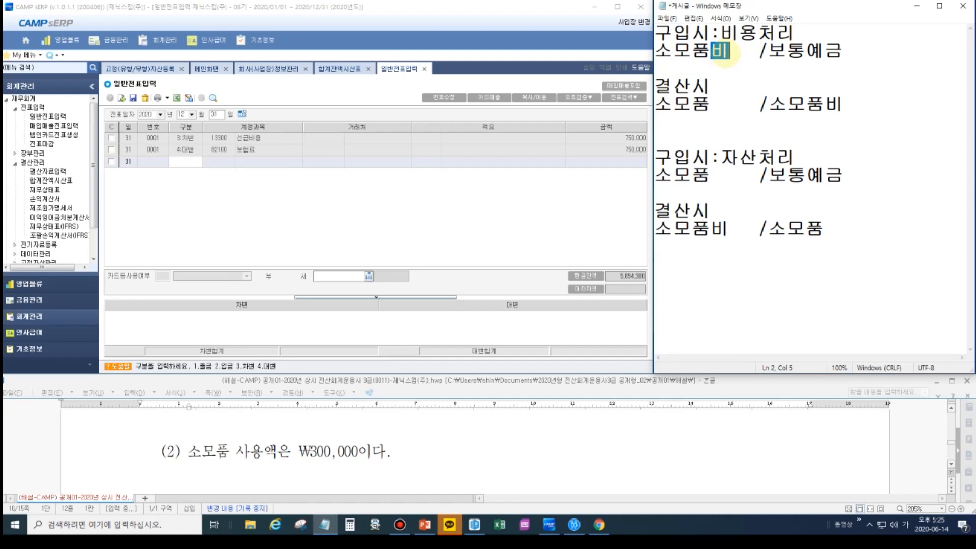
pyautogui.moveTo(692, 175); pyautogui.dragTo(707, 178)
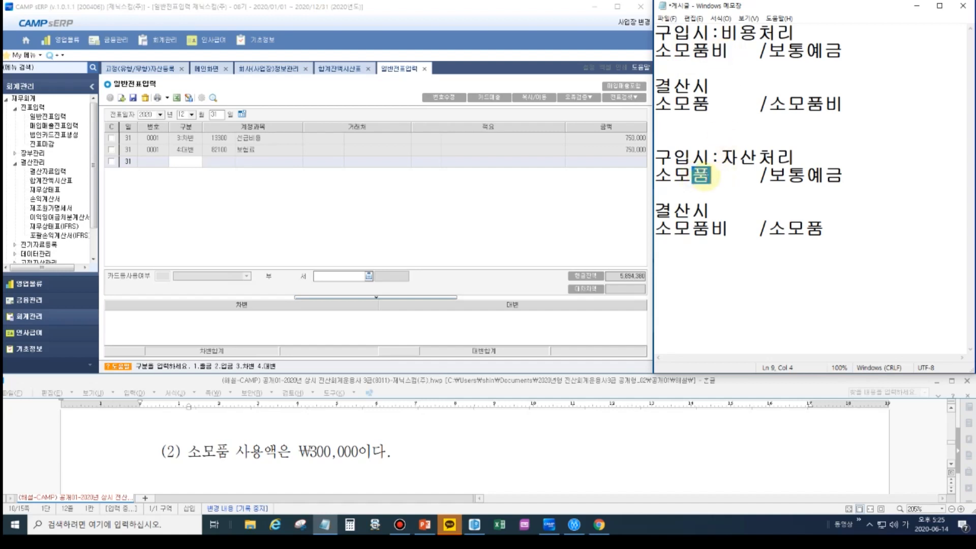
pyautogui.click(710, 133)
pyautogui.click(897, 229)
pyautogui.press('Return')
pyautogui.press('Return')
pyautogui.write('합계')
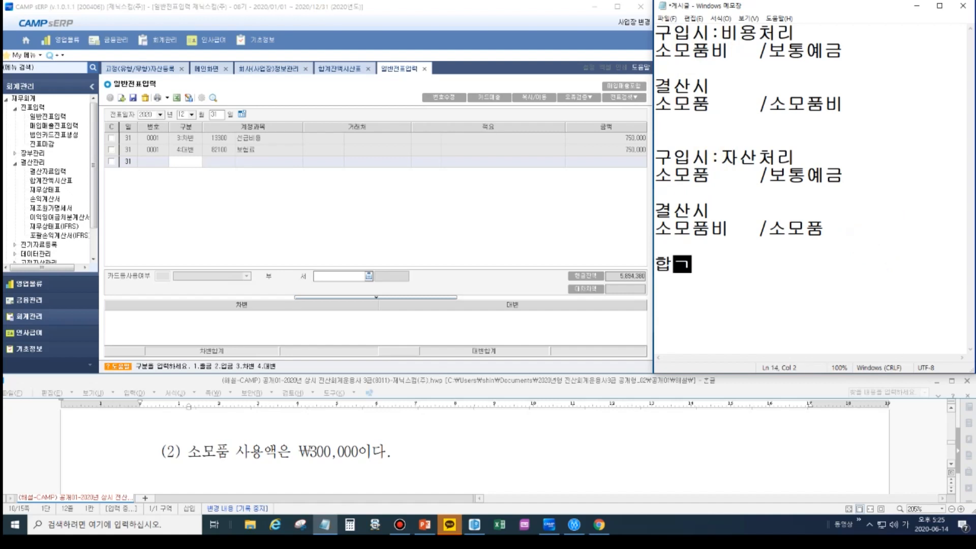
pyautogui.write('잔액')
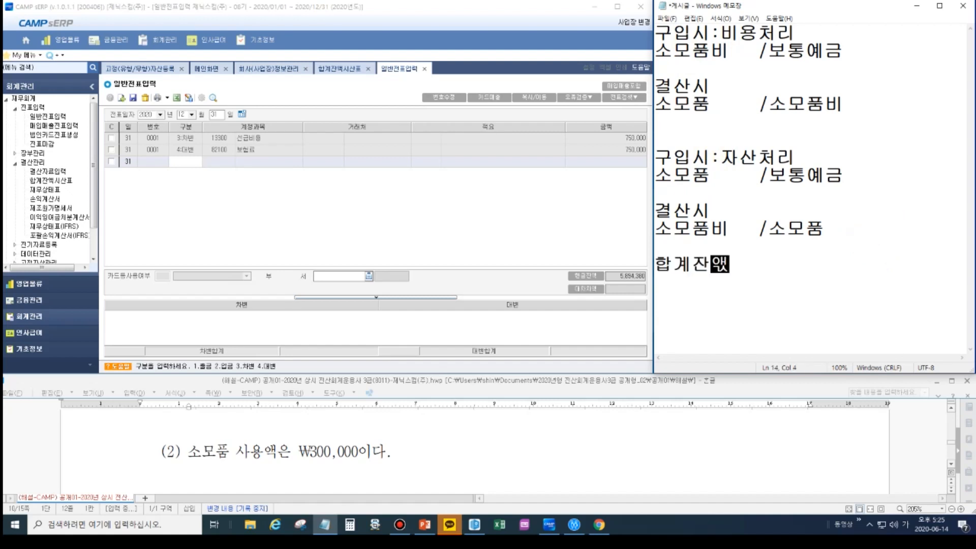
pyautogui.write('시산ㅍㅛ')
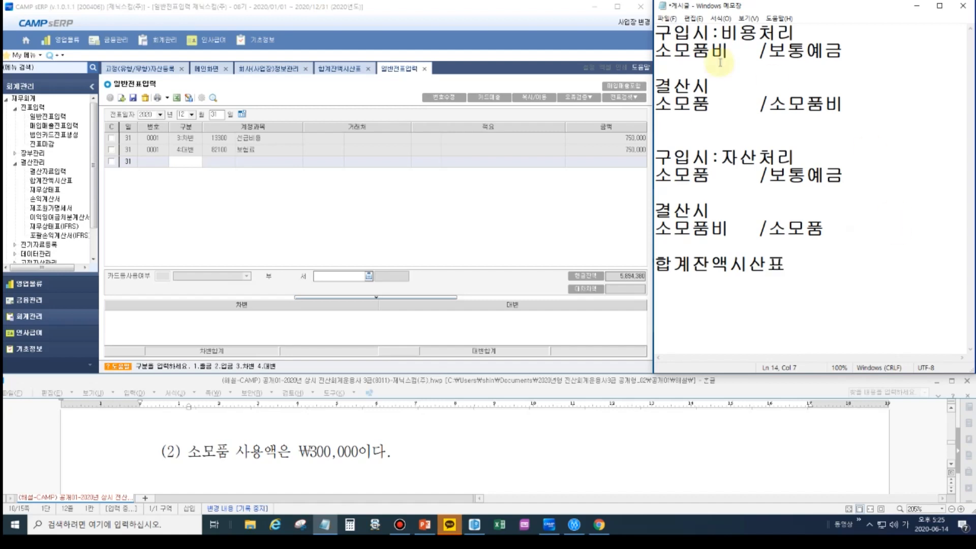
# - Look through the 합계잔액시산표 for the supplies accounts and select the 소모품비 row under 판매/관리비
pyautogui.click(345, 69)
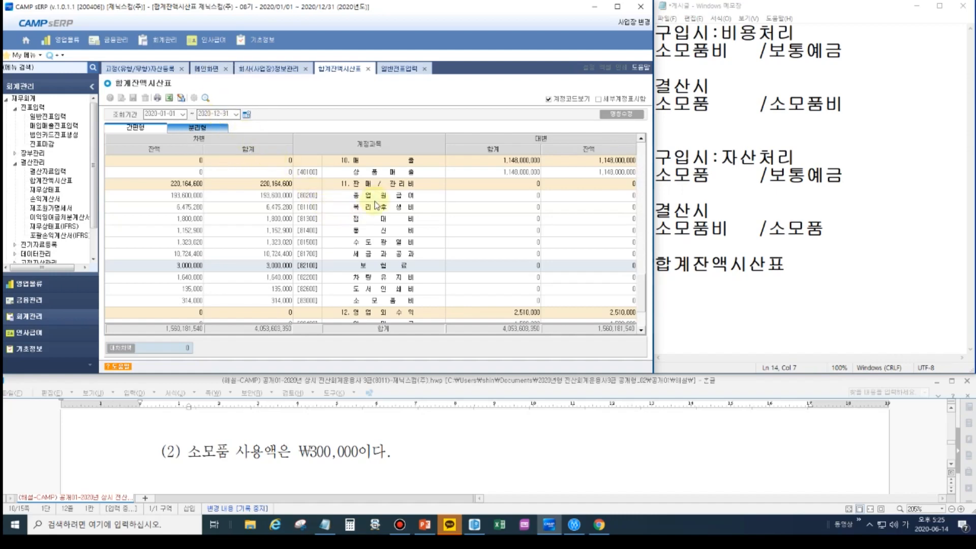
pyautogui.scroll(5, 380, 217)
pyautogui.scroll(5, 380, 217)
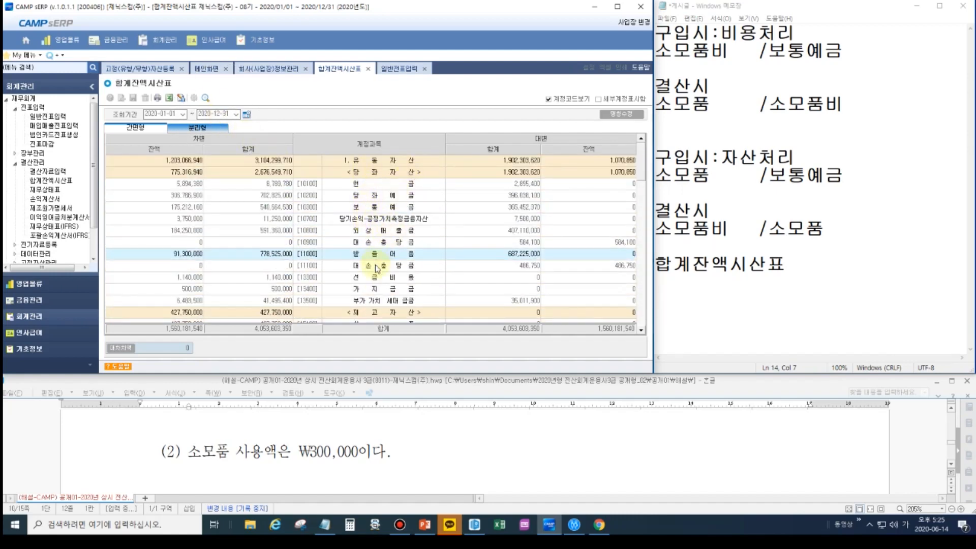
pyautogui.scroll(-1, 389, 285)
pyautogui.scroll(1, 388, 247)
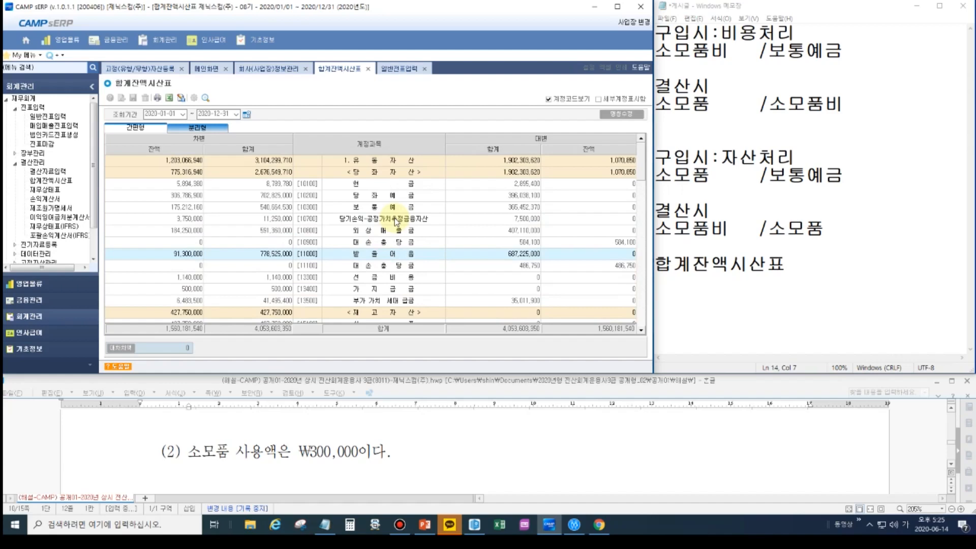
pyautogui.scroll(-7, 395, 217)
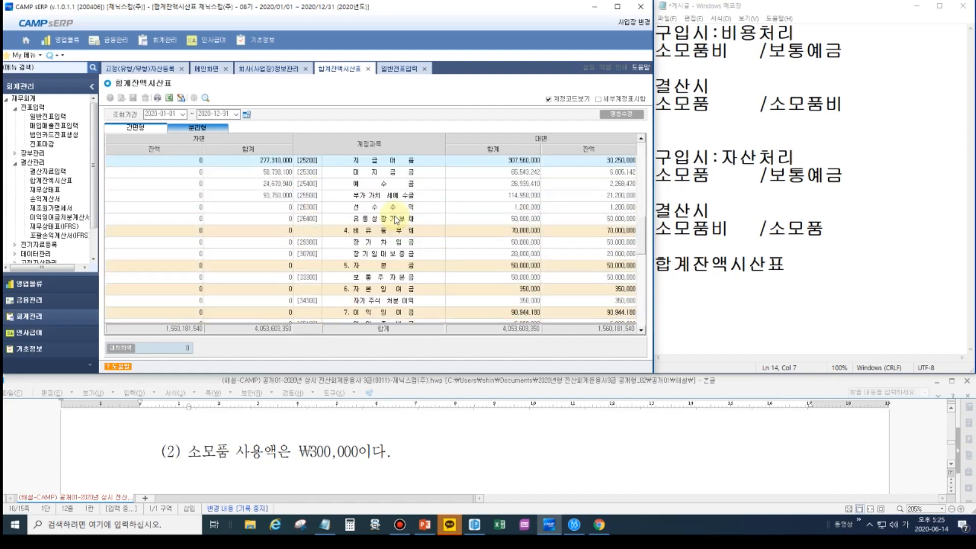
pyautogui.scroll(-4, 397, 219)
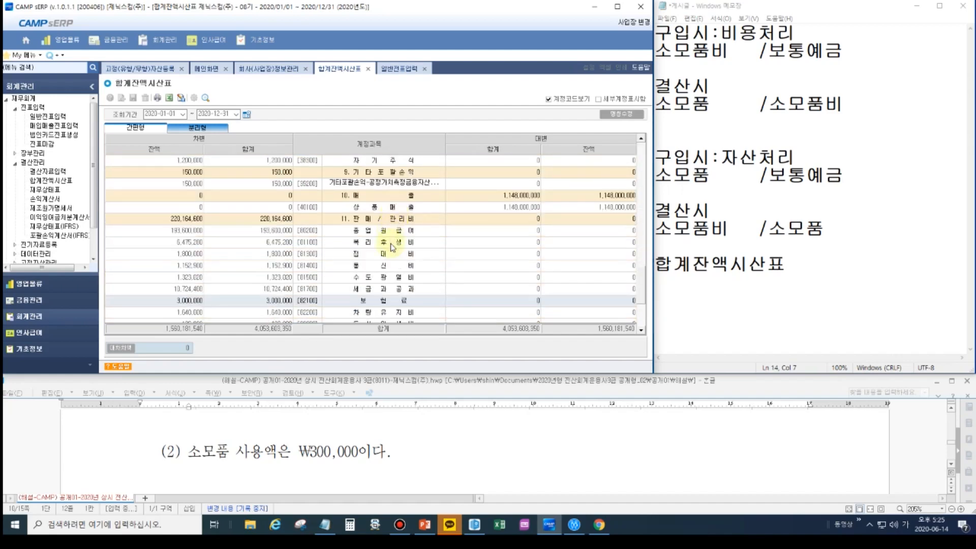
pyautogui.scroll(-1, 379, 284)
pyautogui.click(379, 302)
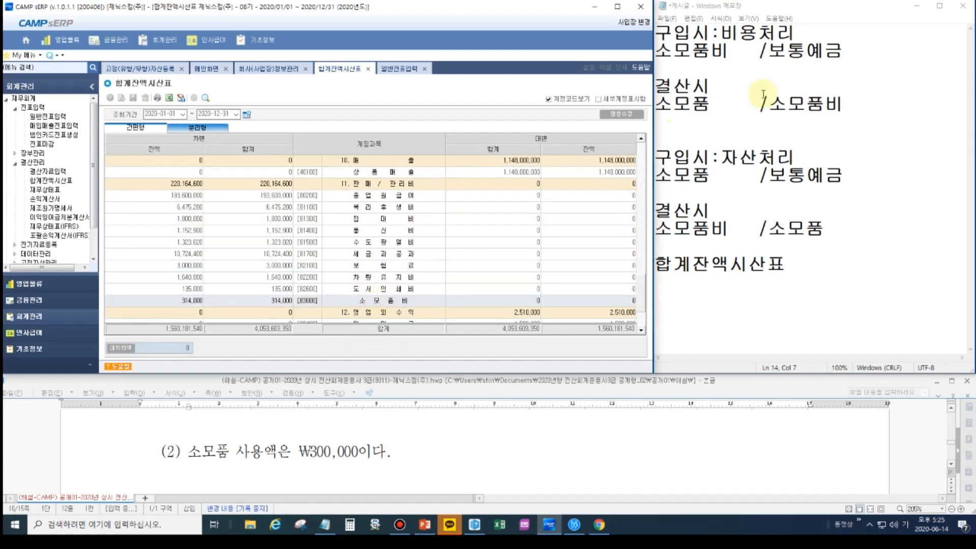
# - Annotate the trial balance's 소모품비 row with the red text "비용처리" beside the account name
pyautogui.click(956, 2)
pyautogui.click(968, 107)
pyautogui.click(425, 294)
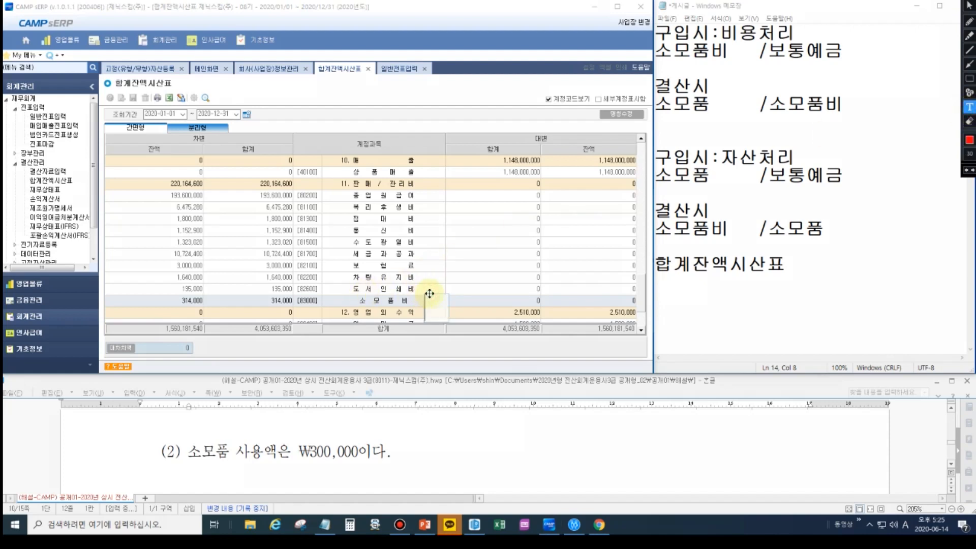
pyautogui.write('QL')
pyautogui.press('BackSpace')
pyautogui.press('BackSpace')
pyautogui.write('비용처리')
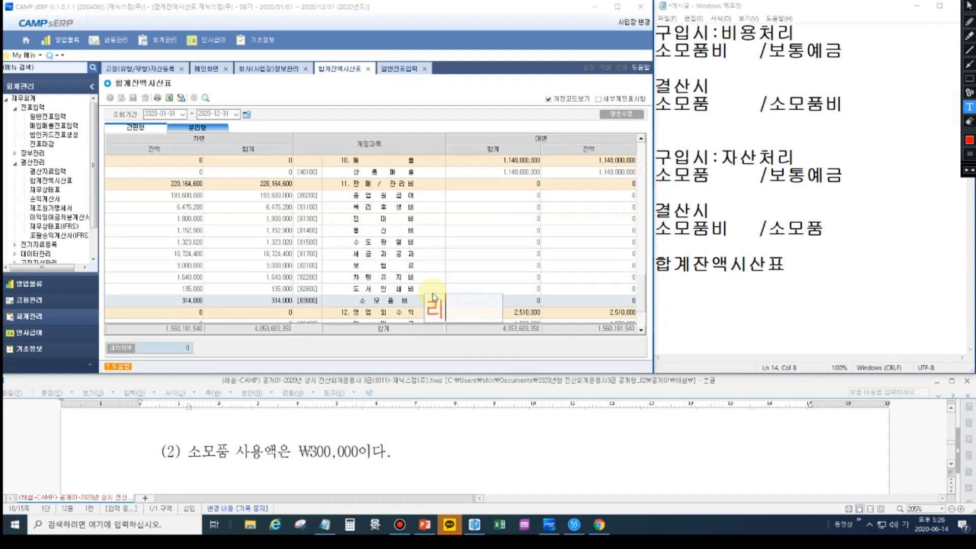
pyautogui.moveTo(434, 293); pyautogui.dragTo(432, 283)
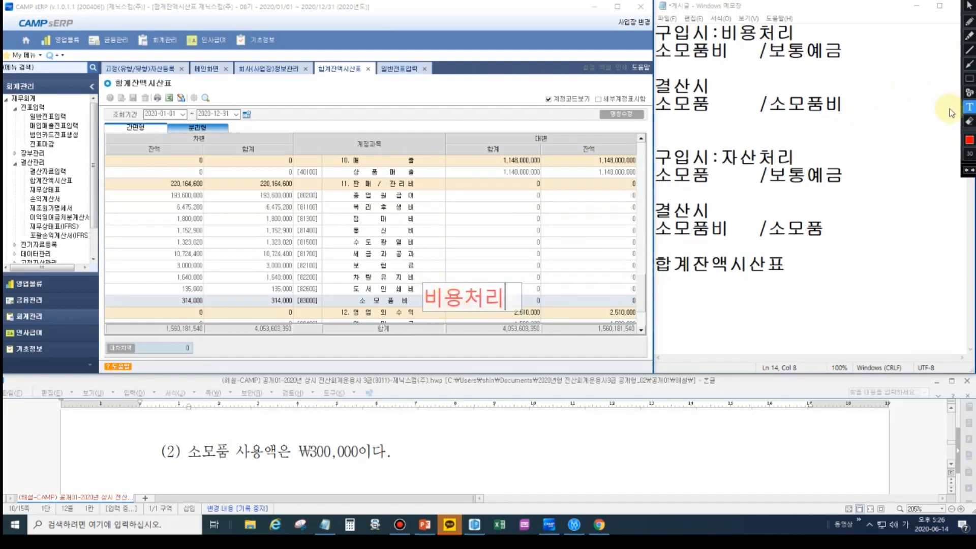
# - Draw rectangles around the 소모품비 account name in the trial balance and around "소모품비" in the memo's first purchase entry
pyautogui.click(969, 78)
pyautogui.moveTo(328, 294); pyautogui.dragTo(416, 307)
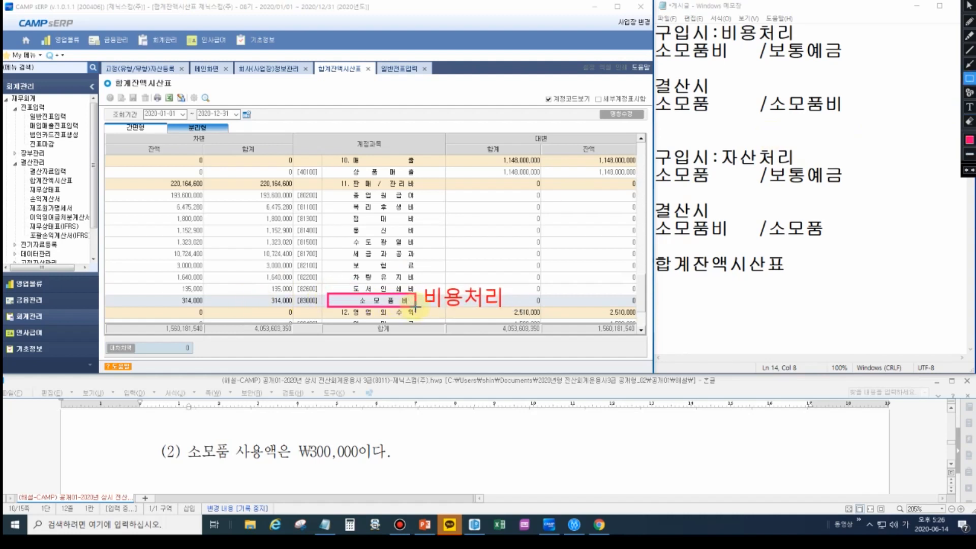
pyautogui.moveTo(656, 42)
pyautogui.mouseDown()
pyautogui.moveTo(666, 57)
pyautogui.moveTo(827, 58)
pyautogui.moveTo(738, 59)
pyautogui.mouseUp()
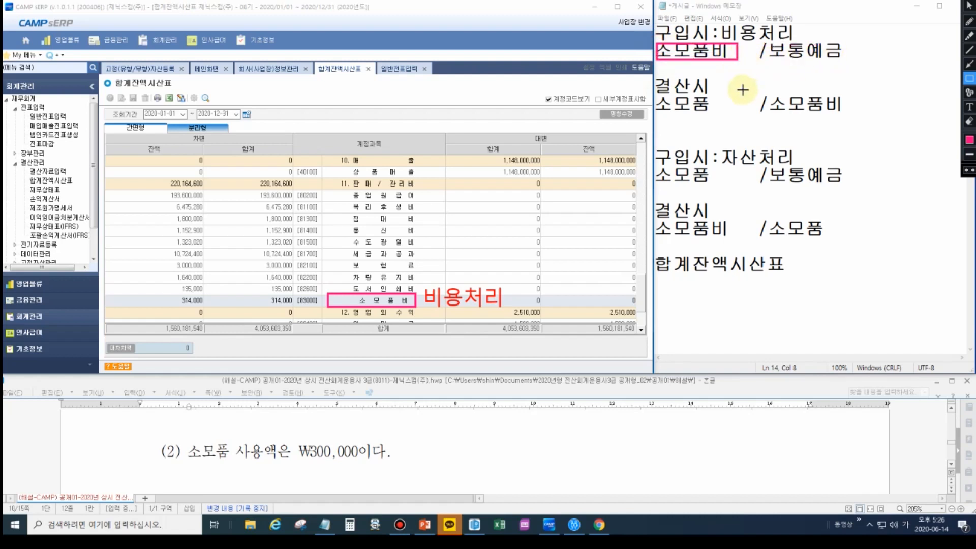
# - Mark the memo's first "결산시" with a highlighter check and put a row of dots above "소모품비" in its entry
pyautogui.click(970, 36)
pyautogui.moveTo(717, 83); pyautogui.dragTo(739, 65)
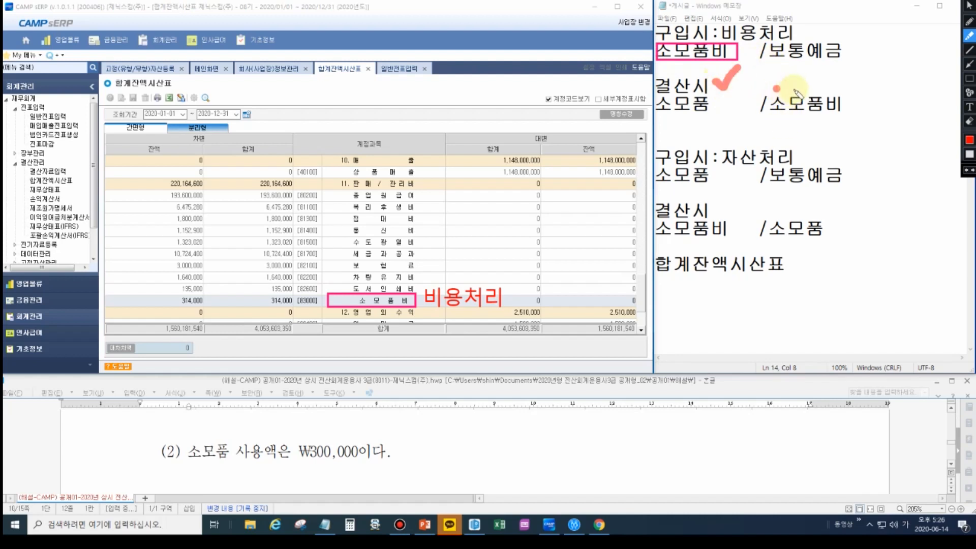
pyautogui.click(810, 89)
pyautogui.click(828, 88)
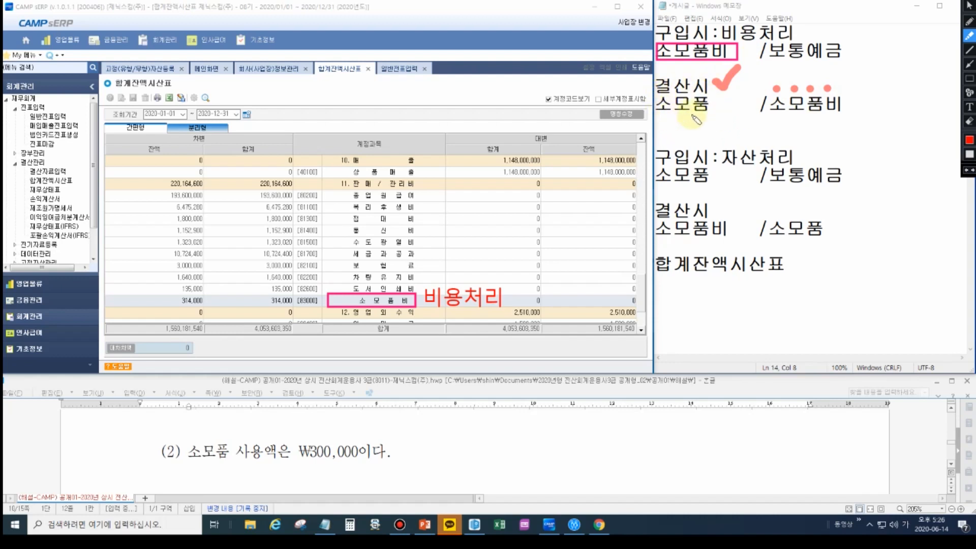
# - Box the ₩300,000 supplies-used sentence and the 소모품비 debit balance, and draw an arrow from the sentence to the balance
pyautogui.click(969, 78)
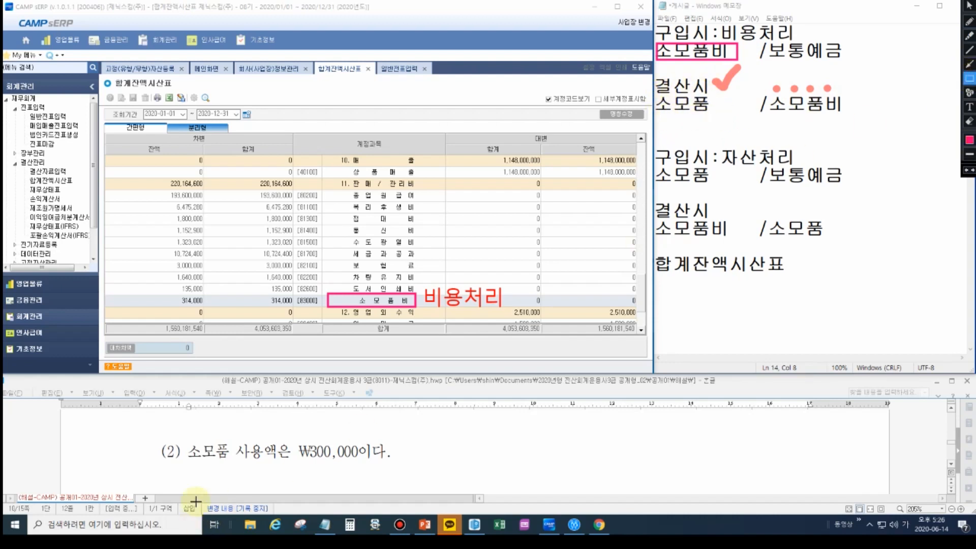
pyautogui.moveTo(187, 442); pyautogui.dragTo(395, 465)
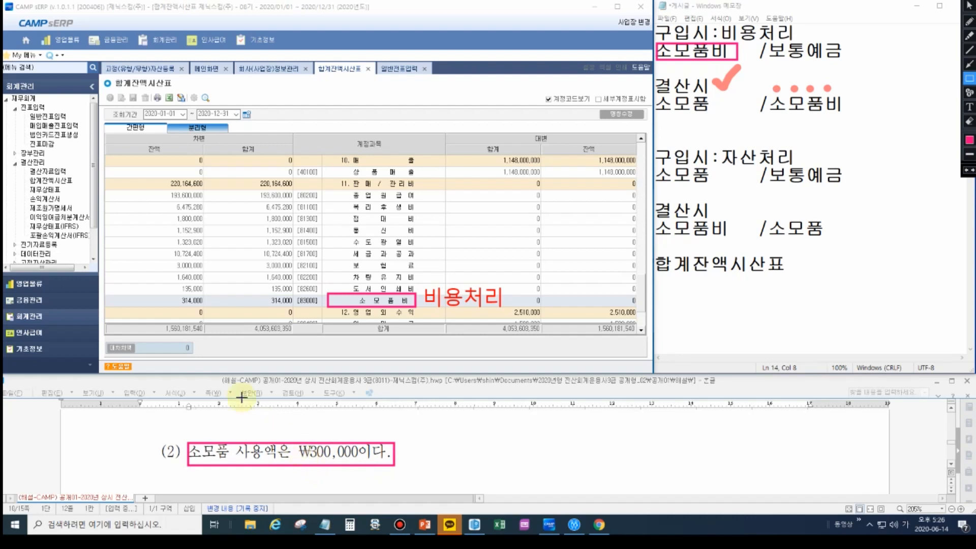
pyautogui.moveTo(160, 294); pyautogui.dragTo(211, 308)
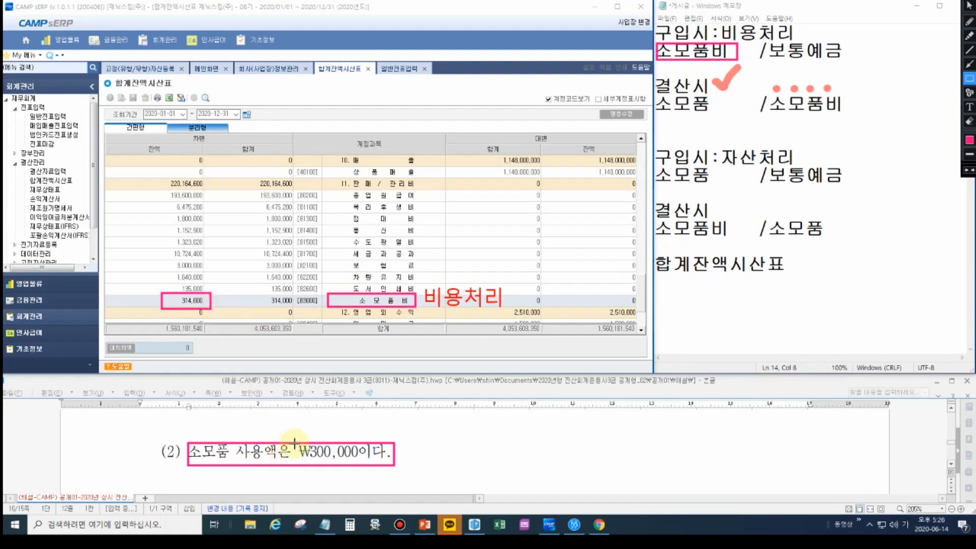
pyautogui.click(969, 64)
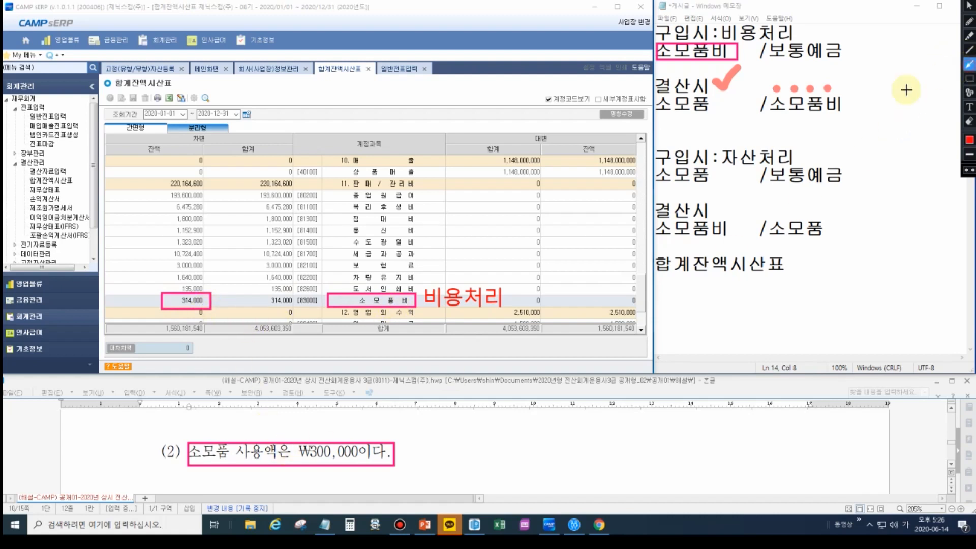
pyautogui.moveTo(328, 438); pyautogui.dragTo(212, 309)
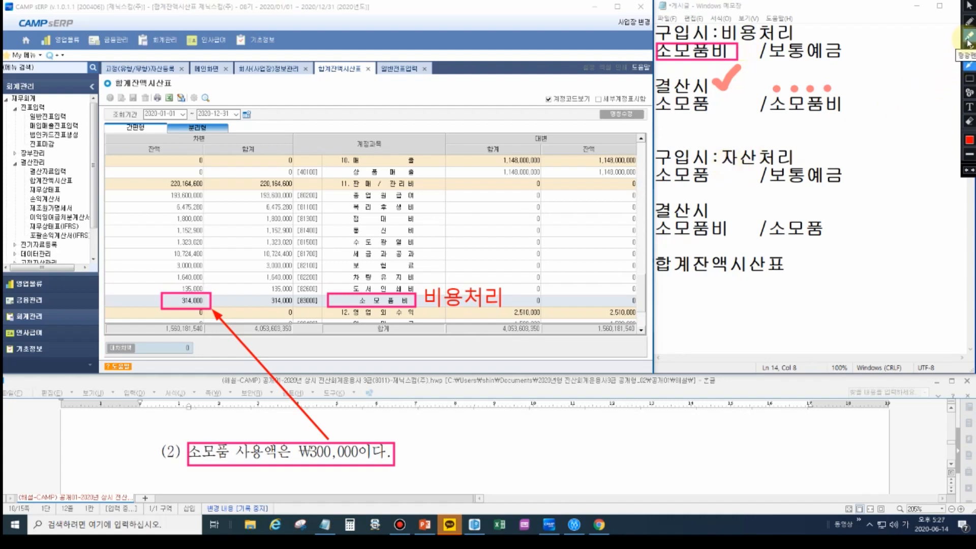
# - Draw a rectangle around the 합계잔액시산표 tab title
pyautogui.click(969, 78)
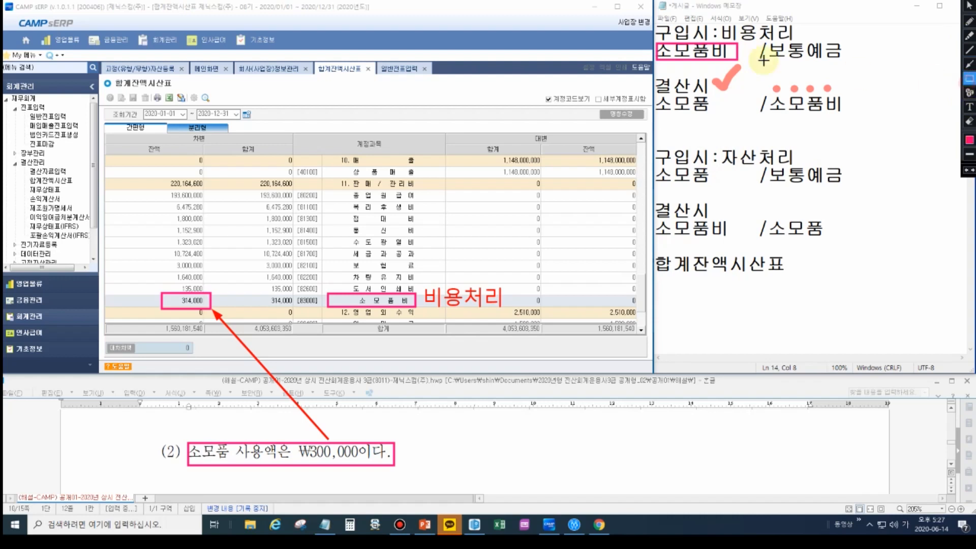
pyautogui.moveTo(314, 58); pyautogui.dragTo(376, 77)
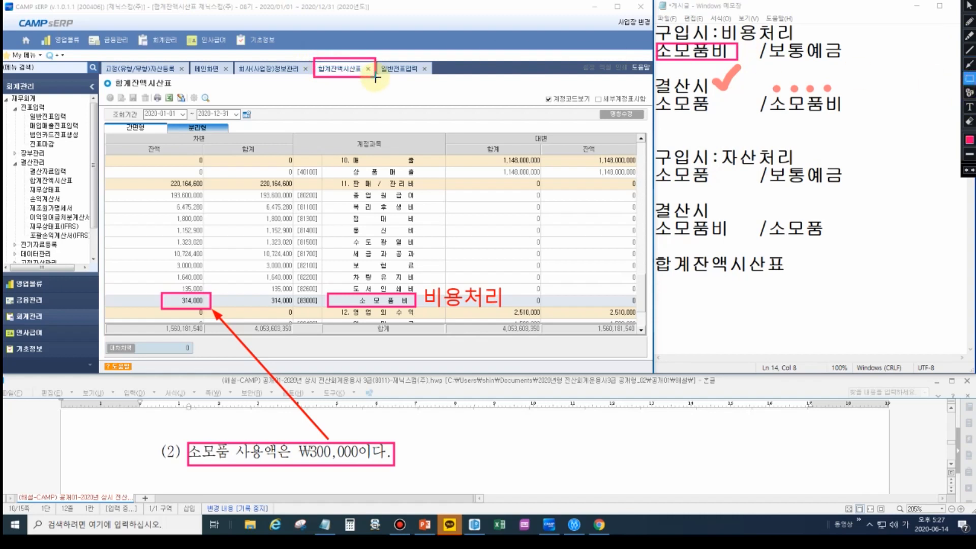
# - Draw rectangles around the trial balance's query period and the 판매/관리비 heading
pyautogui.moveTo(142, 101); pyautogui.dragTo(265, 131)
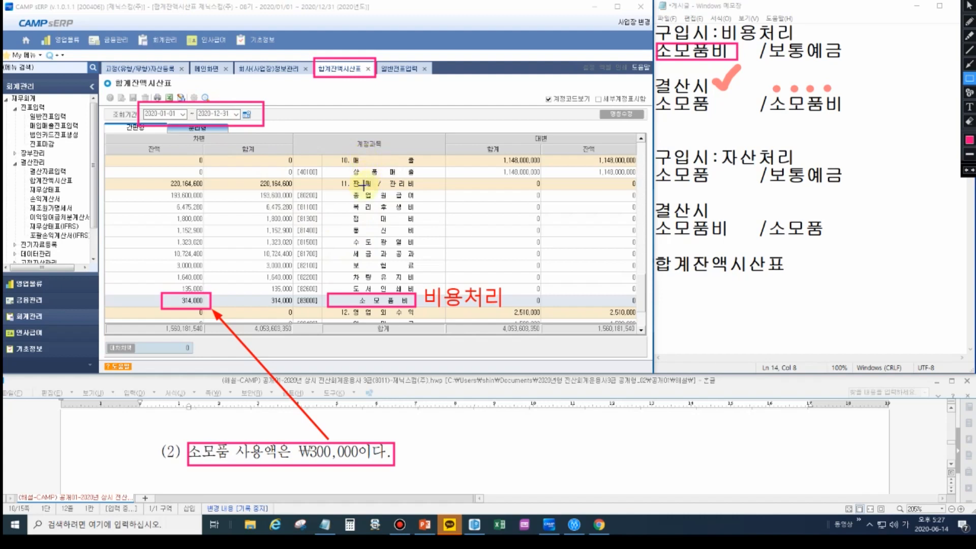
pyautogui.moveTo(333, 177); pyautogui.dragTo(422, 189)
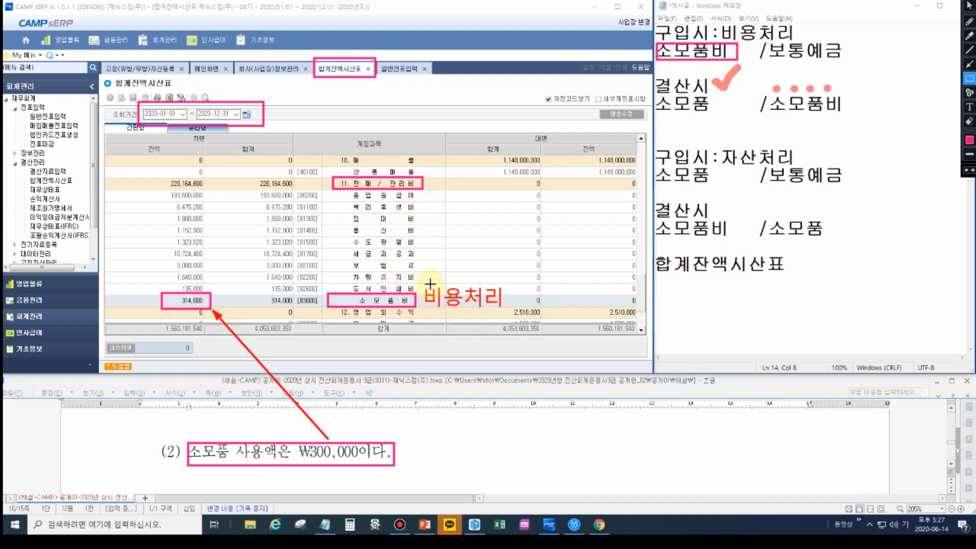
# - Highlight two dots above "비용처리" beside the 소모품비 row and an arrow toward 소모품비 in the memo's first closing entry
pyautogui.click(970, 35)
pyautogui.click(427, 280)
pyautogui.click(447, 280)
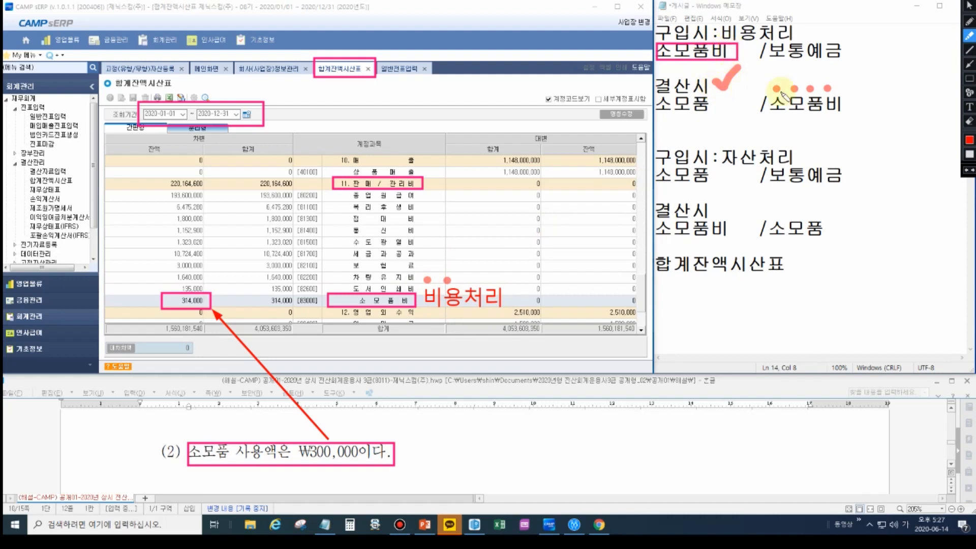
pyautogui.moveTo(746, 62)
pyautogui.mouseDown()
pyautogui.moveTo(782, 79)
pyautogui.moveTo(760, 81)
pyautogui.mouseUp()
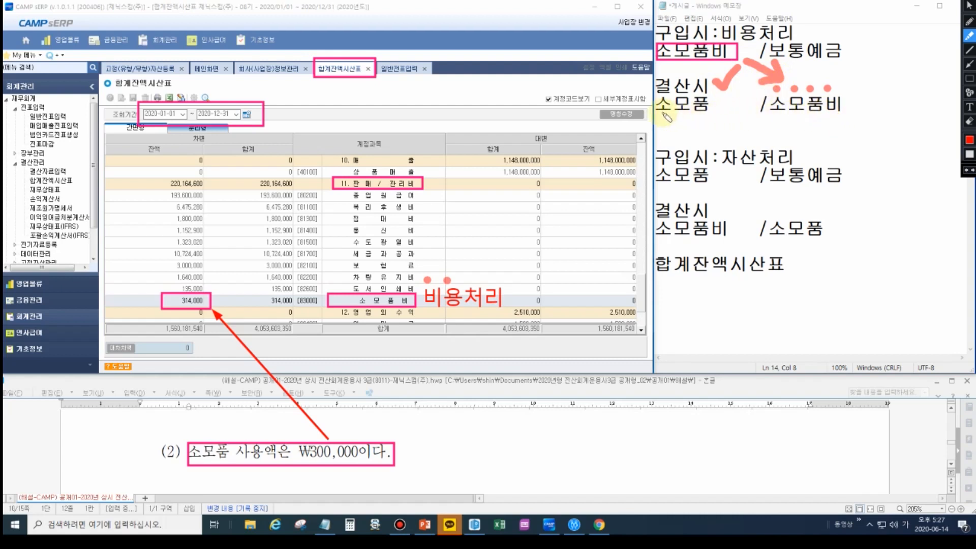
# - Add the text note "미사용" below 소모품 in the memo's first closing entry and clear all screen annotations
pyautogui.click(971, 79)
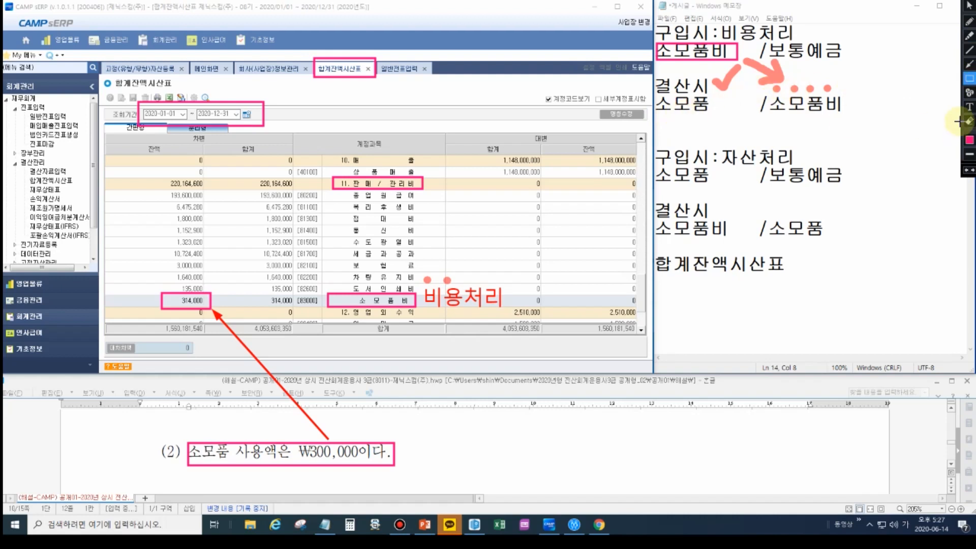
pyautogui.click(971, 108)
pyautogui.click(707, 134)
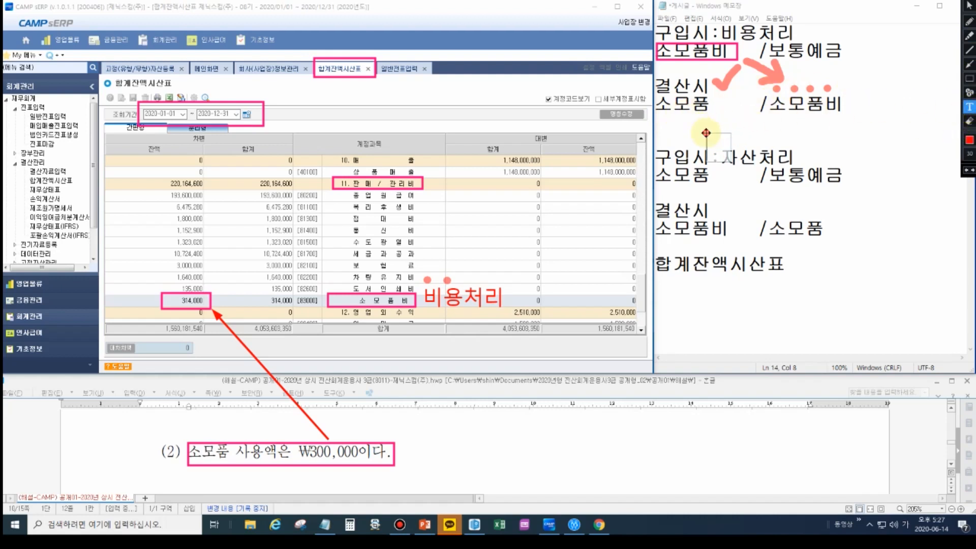
pyautogui.moveTo(724, 133); pyautogui.dragTo(677, 113)
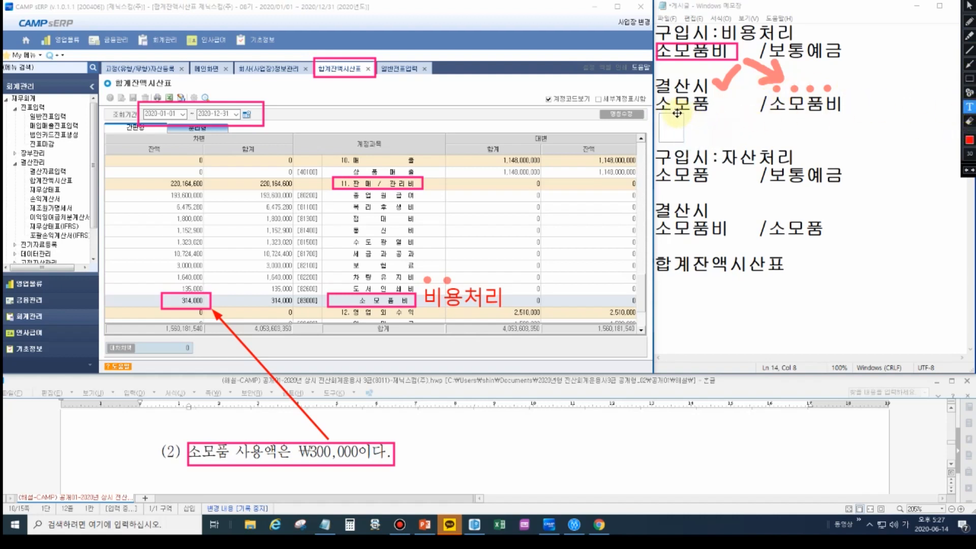
pyautogui.write('미사용')
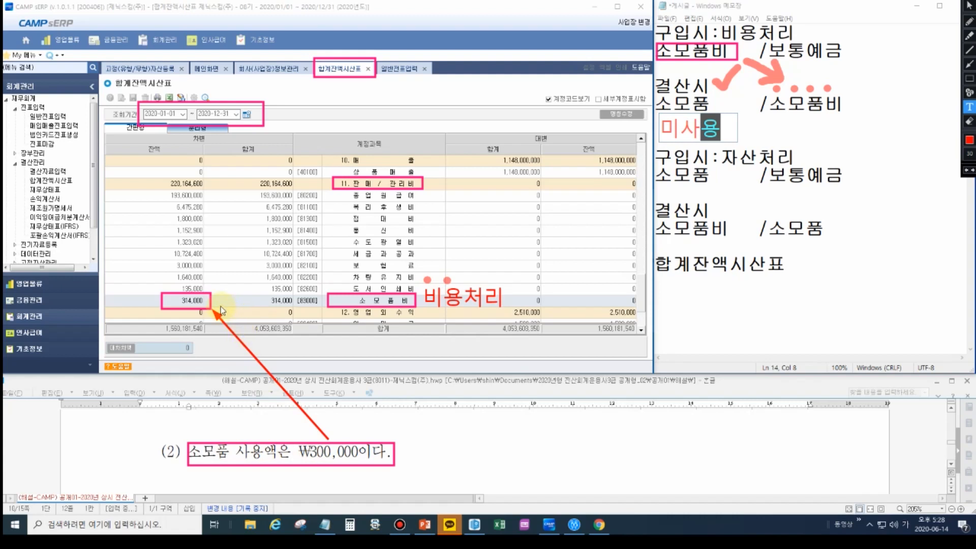
pyautogui.press('Escape')
pyautogui.press('Escape')
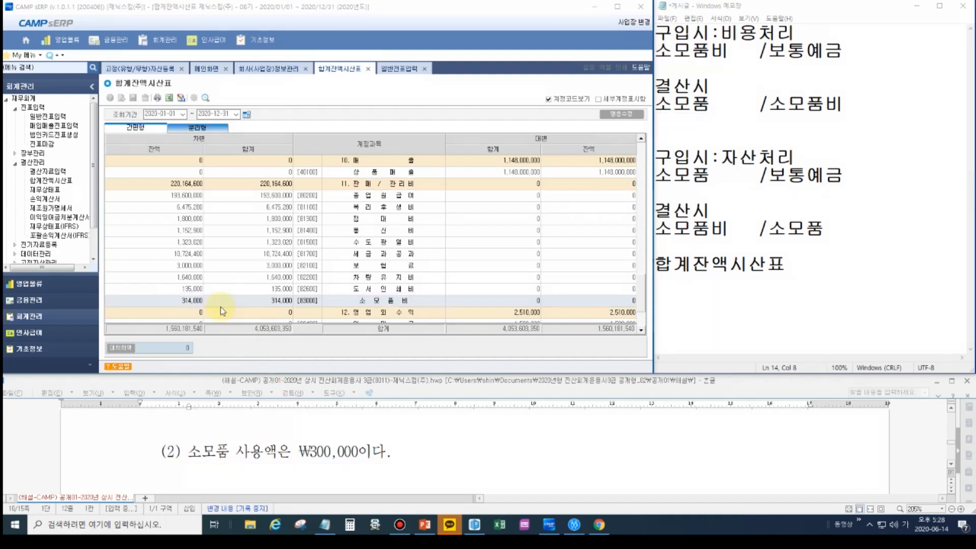
# - Add the date "12/31" and the entry "소모품14,000 /소모품비14,000" below 합계잔액시산표 in the memo
pyautogui.click(797, 273)
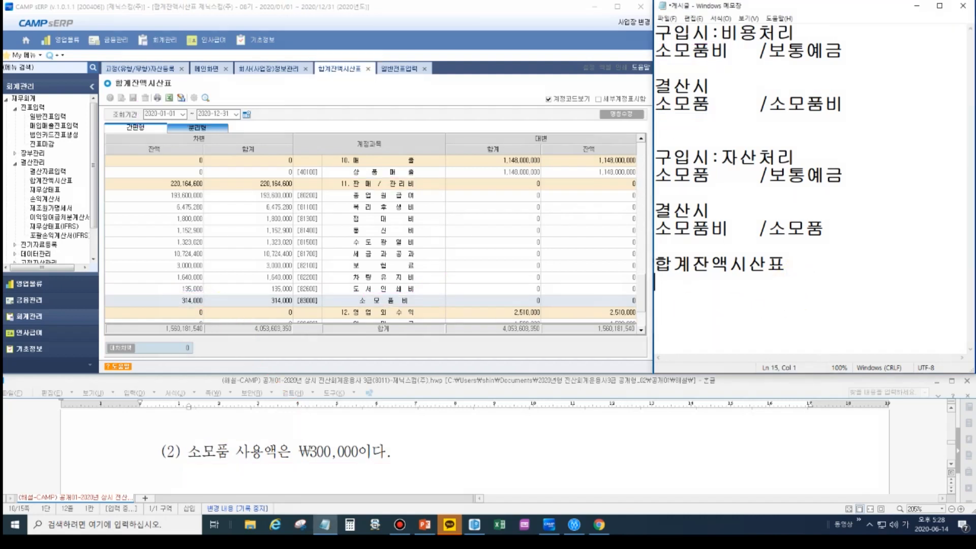
pyautogui.write('12/31')
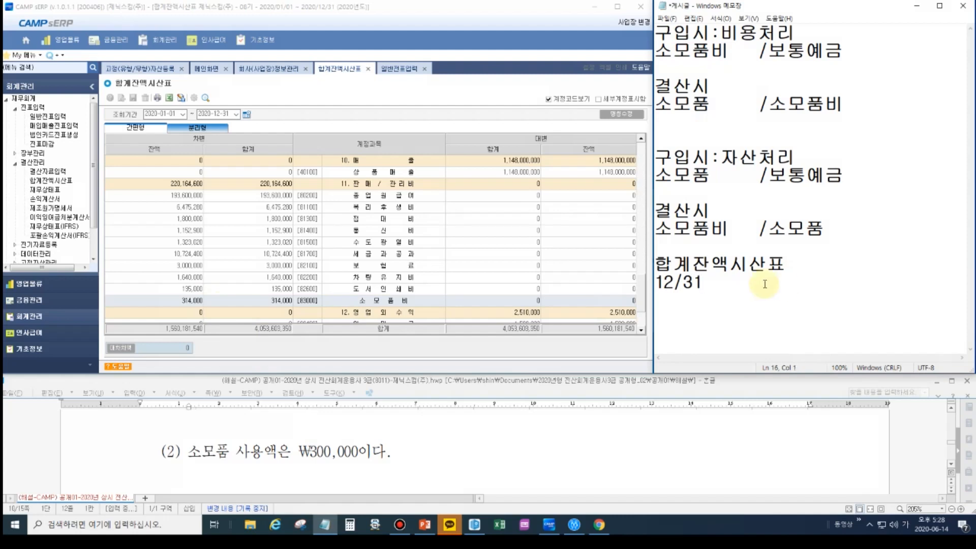
pyautogui.click(692, 104)
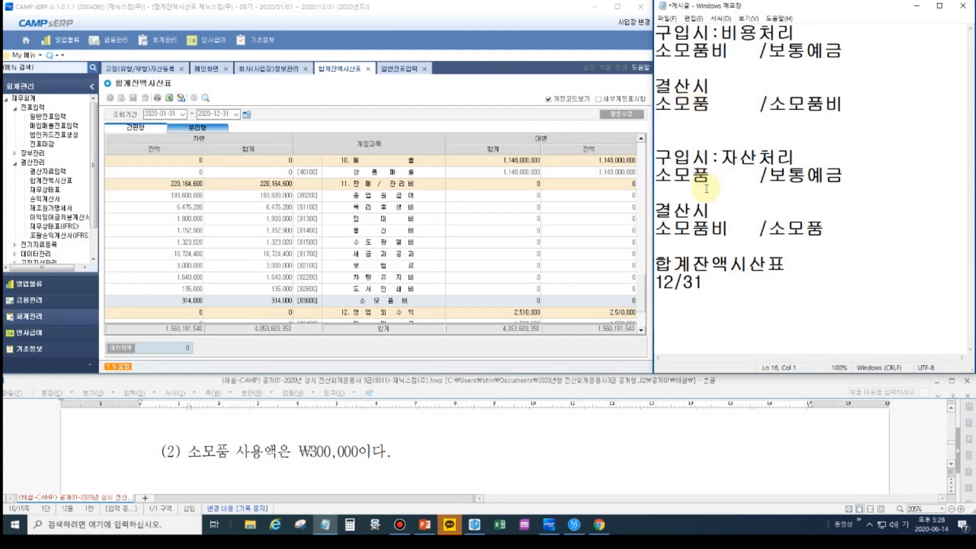
pyautogui.write('소모품1')
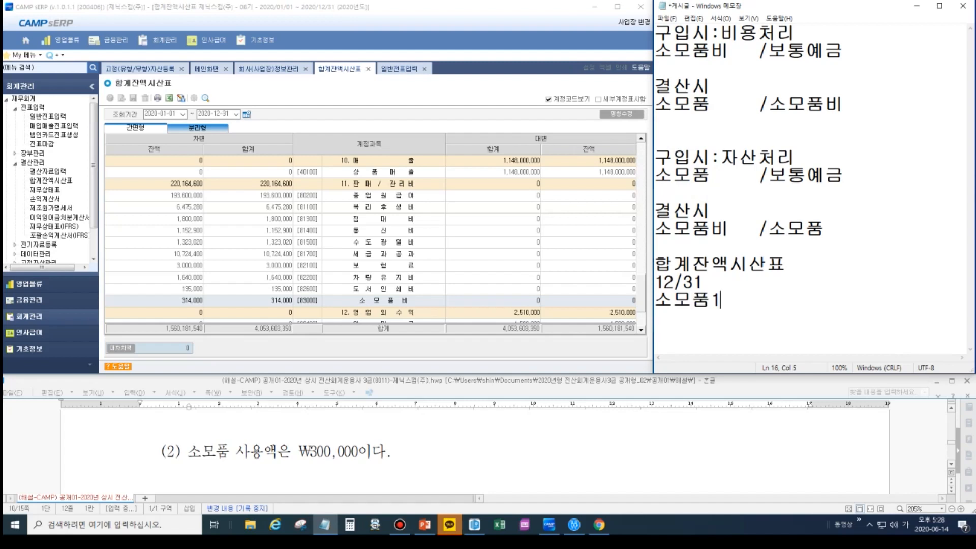
pyautogui.write('4,000 /소모품비14,000')
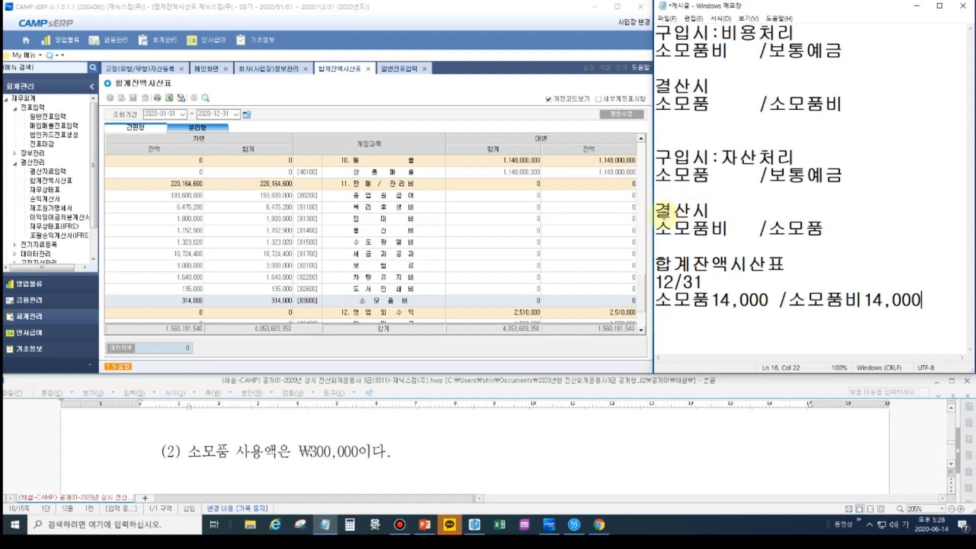
# - Enter a 12/31 debit line in 일반전표입력 for account 17600 소모품 with the amount 14,000
pyautogui.click(407, 69)
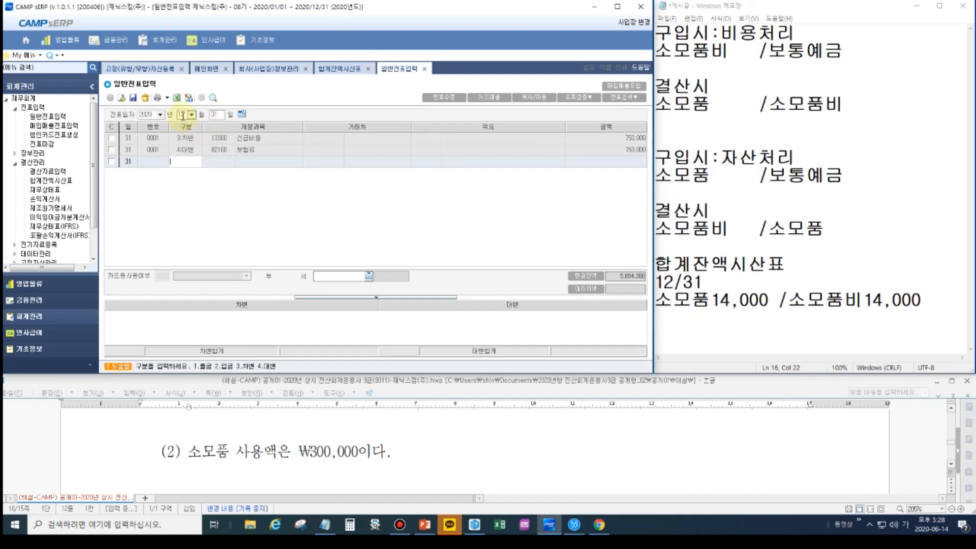
pyautogui.write('3:차변')
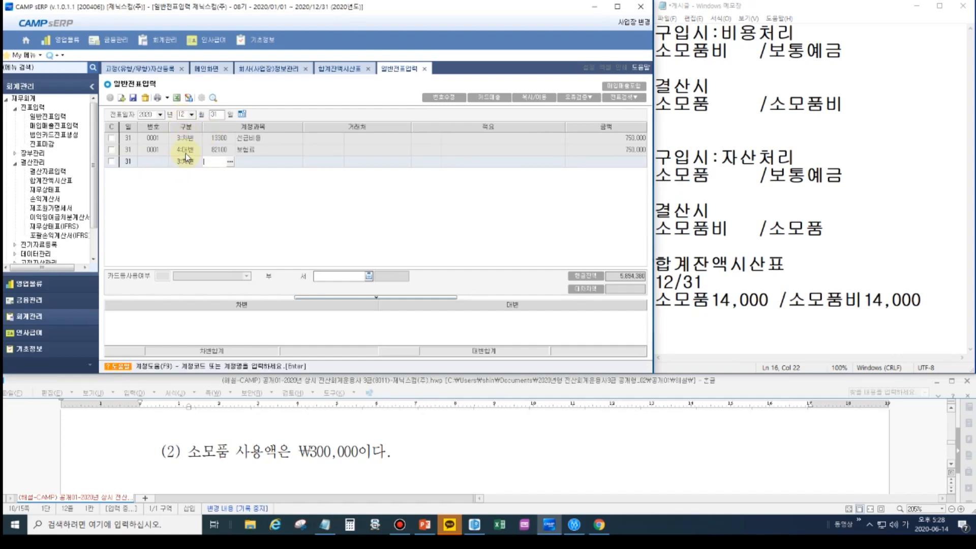
pyautogui.write('소모')
pyautogui.press('Return')
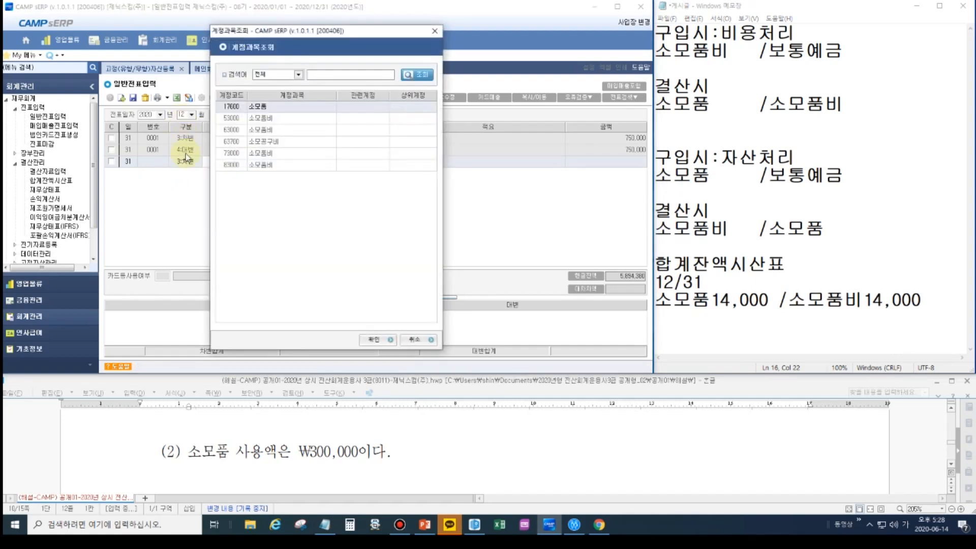
pyautogui.press('Up')
pyautogui.press('Return')
pyautogui.press('Return')
pyautogui.press('Return')
pyautogui.write('140000')
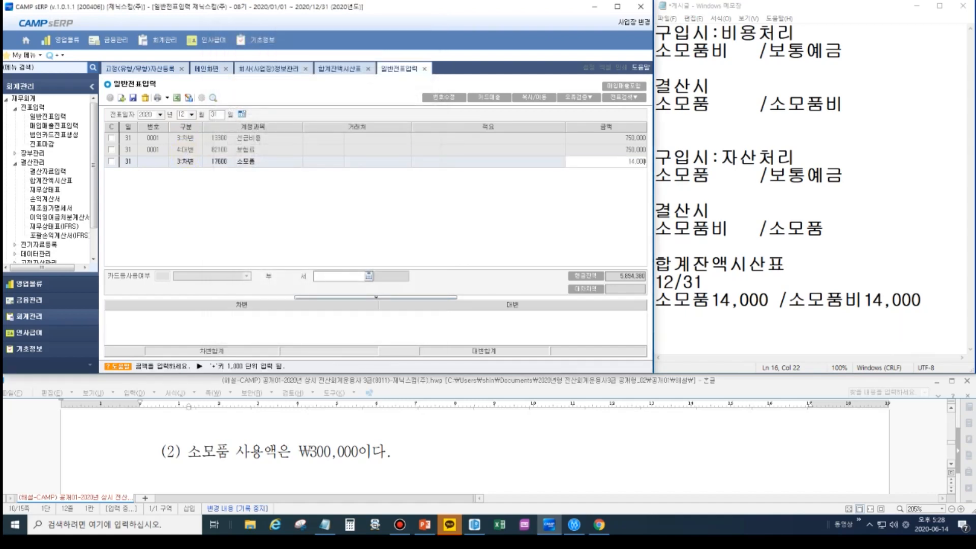
pyautogui.press('Return')
# - Complete the 12/31 supplies voucher with a credit line for account 83000 소모품비 of 14,000
pyautogui.press('Return')
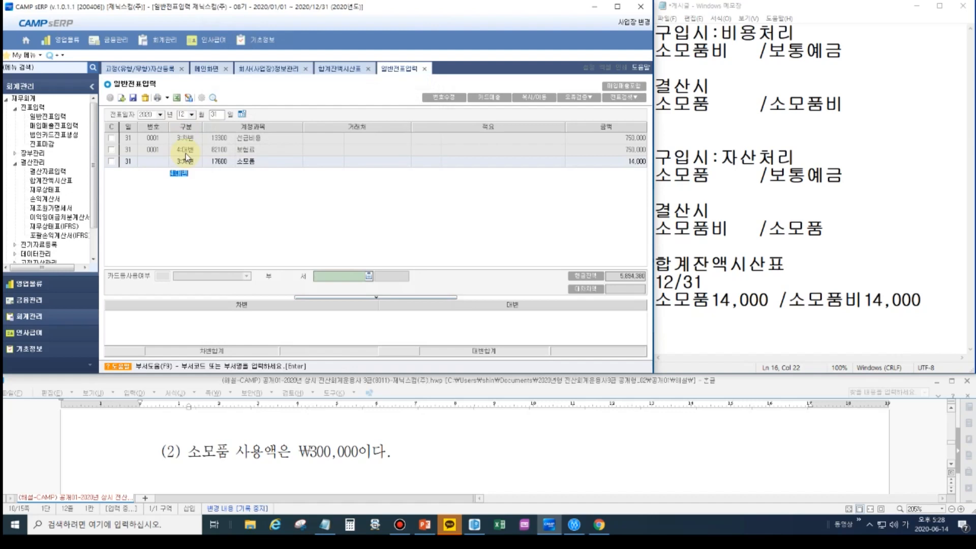
pyautogui.press('Return')
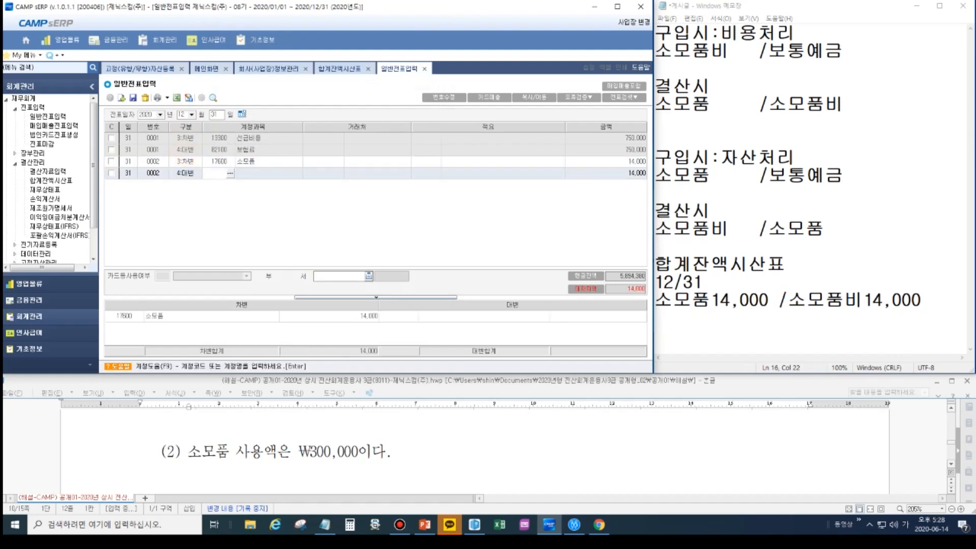
pyautogui.press('Return')
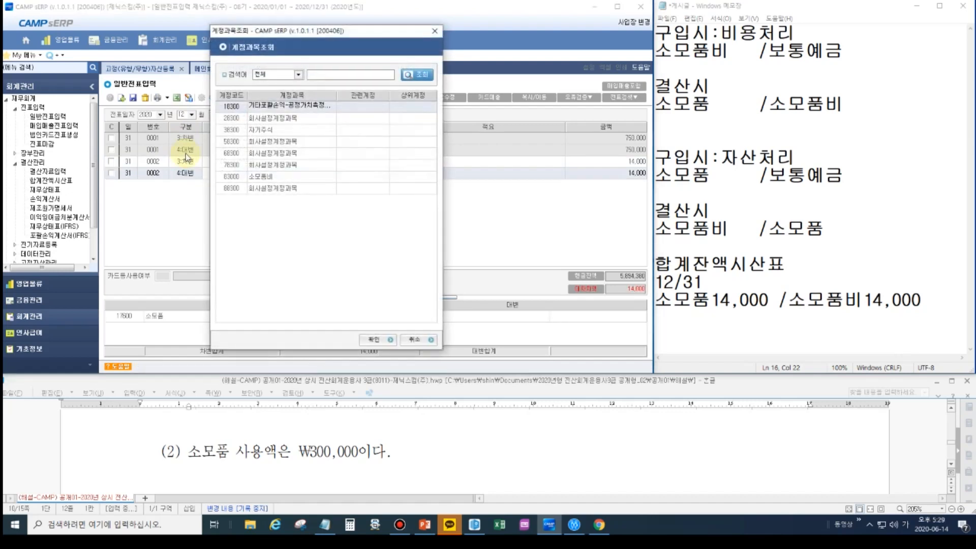
pyautogui.press('Down')
pyautogui.press('Down')
pyautogui.press('Down')
pyautogui.press('Down')
pyautogui.press('Down')
pyautogui.press('Down')
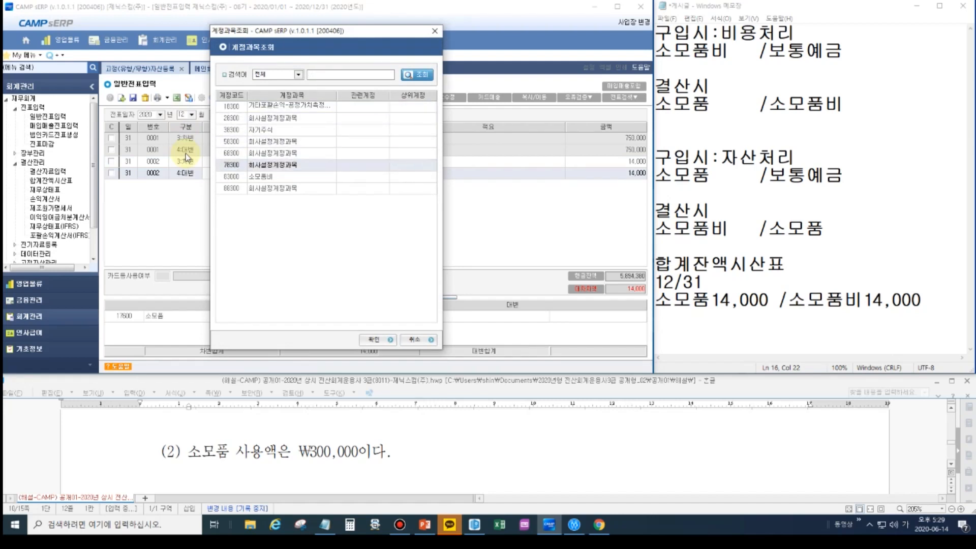
pyautogui.press('Return')
pyautogui.press('Return')
pyautogui.press('Return')
pyautogui.press('Return')
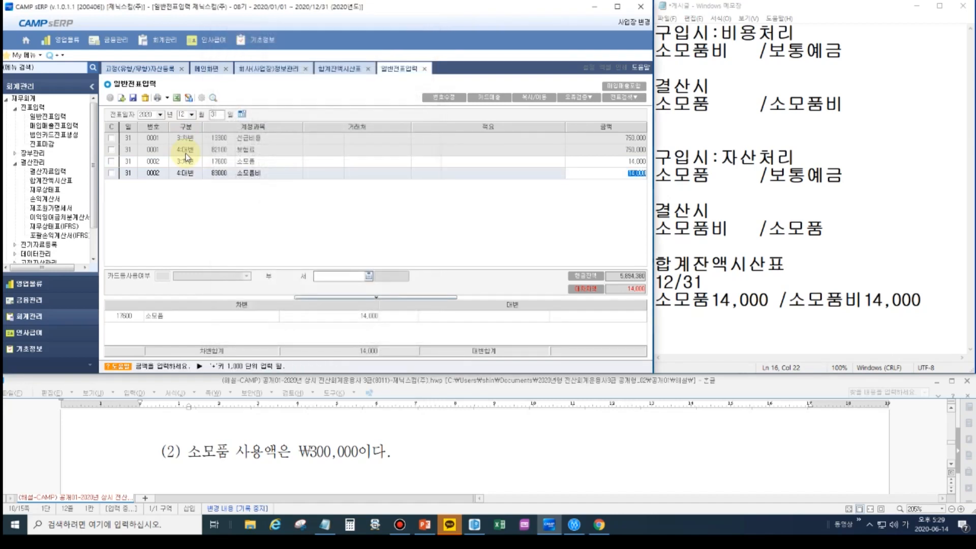
pyautogui.press('Return')
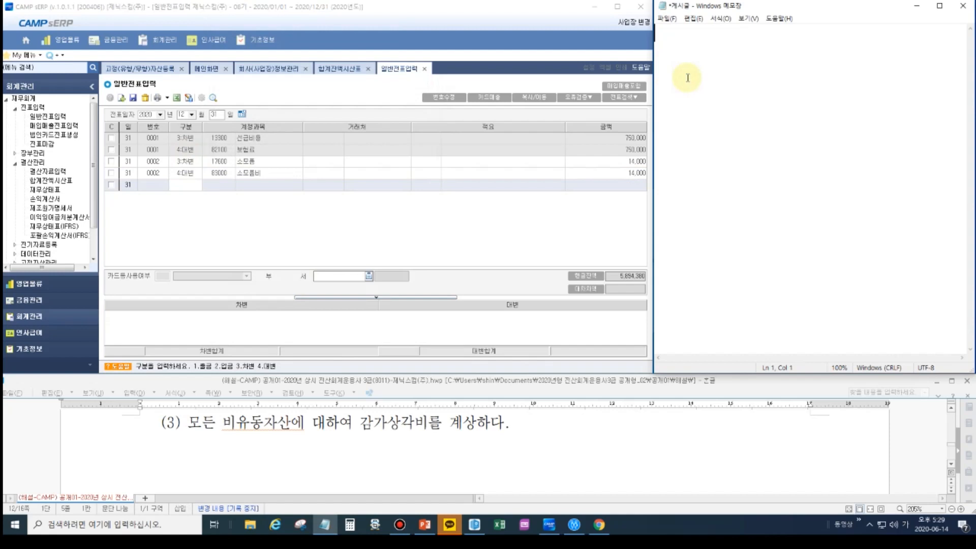
# - Write "감가" in the empty memo and insert the heading "자동결산" on the line above it
pyautogui.write('감가')
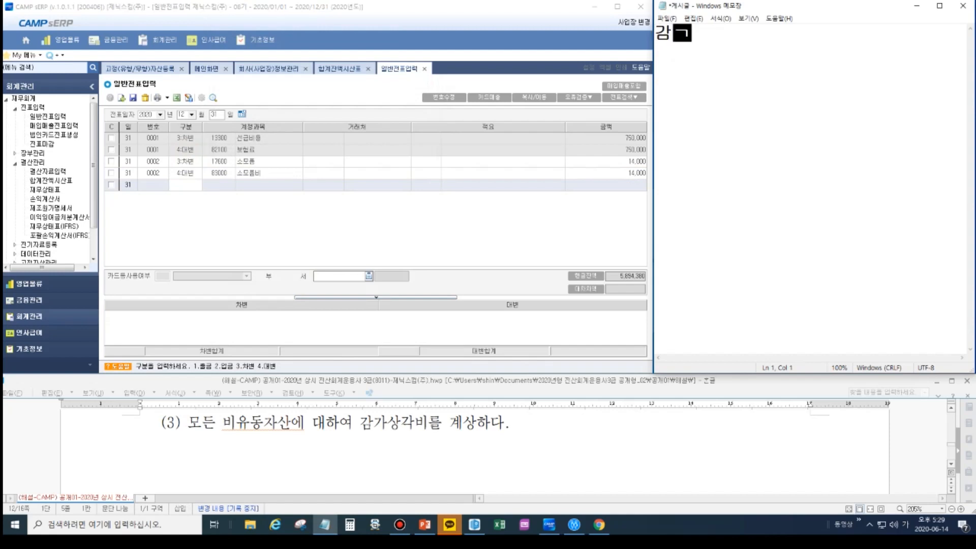
pyautogui.press('Home')
pyautogui.press('Return')
pyautogui.press('Up')
pyautogui.write('자동결산')
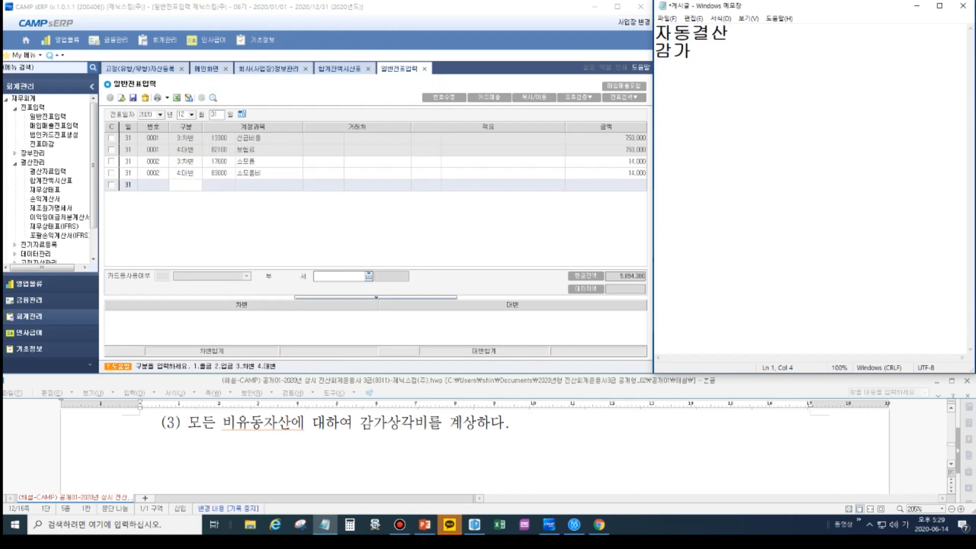
# - Extend the memo's second line to "감가(가치감소)상각(없어지는)비용" and add blank lines below it
pyautogui.click(685, 79)
pyautogui.write('(가치감소')
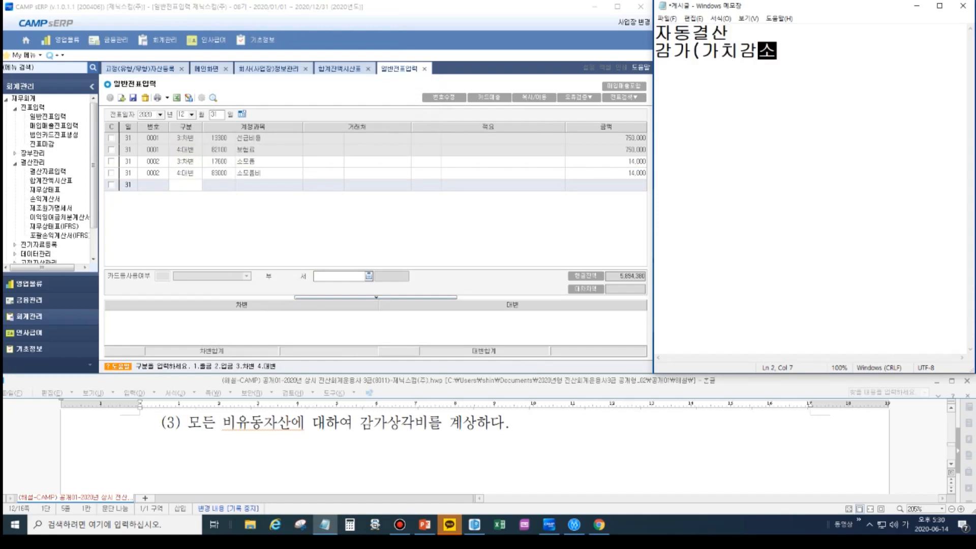
pyautogui.write(')상각(')
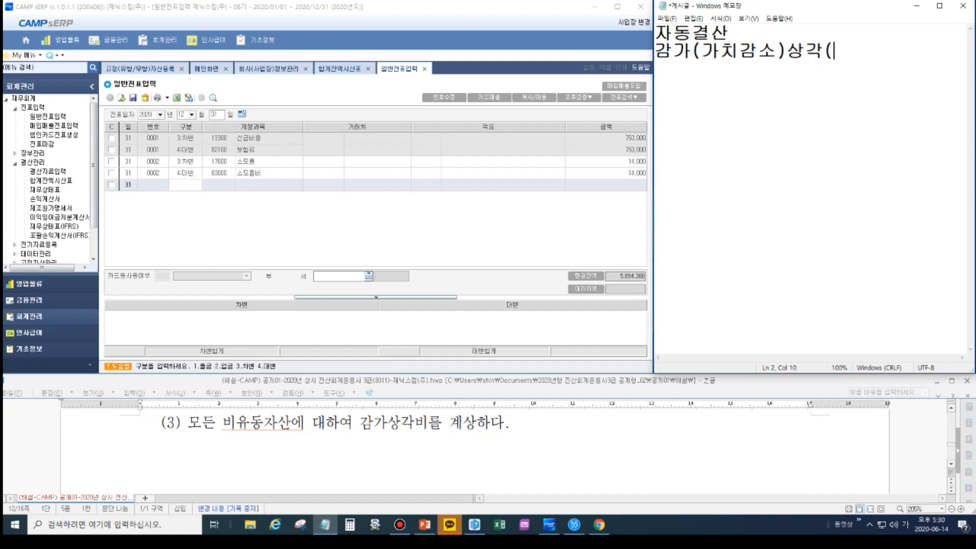
pyautogui.write('업없어지는')
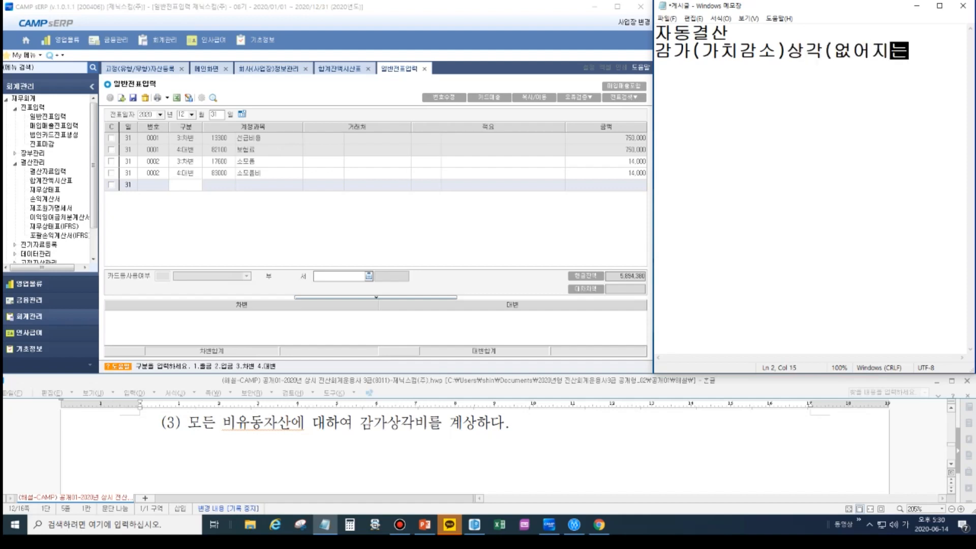
pyautogui.write(')비용')
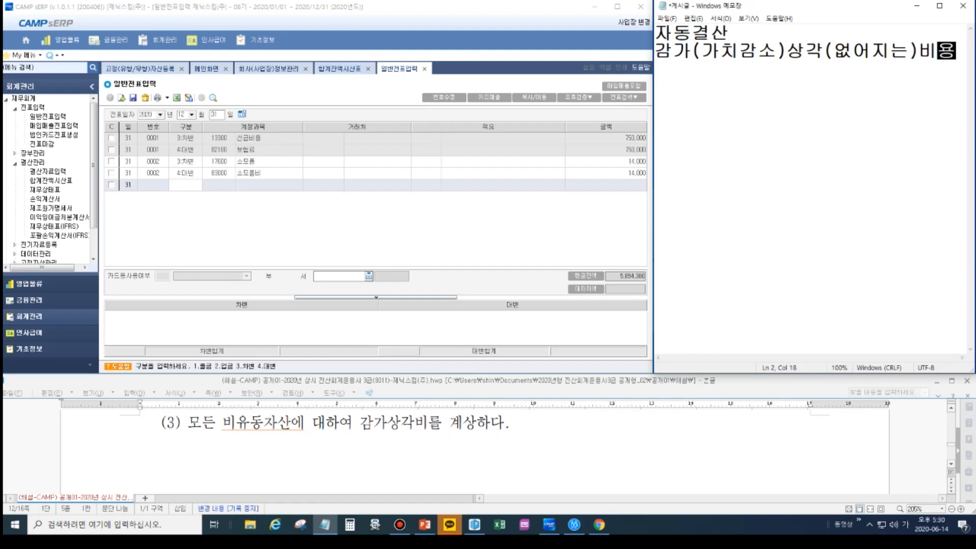
pyautogui.press('Return')
pyautogui.press('Return')
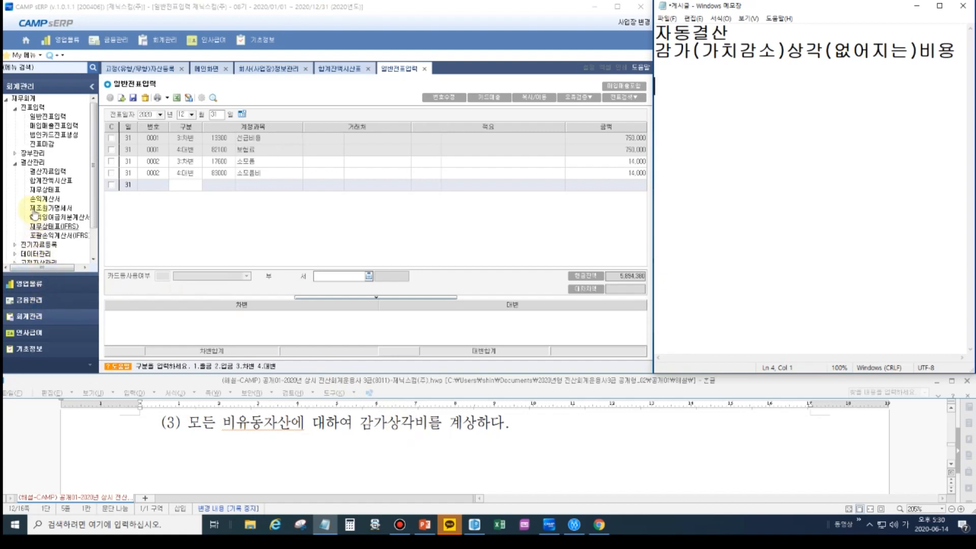
# - Open the 고정(유형/무형)자산등록 screen from 고정자산관리 in the 회계관리 module
pyautogui.click(32, 286)
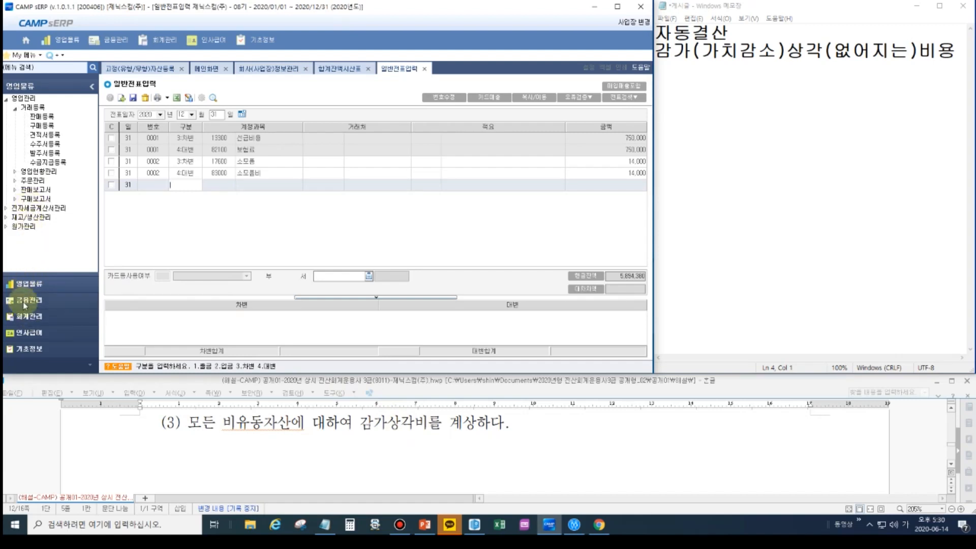
pyautogui.click(30, 317)
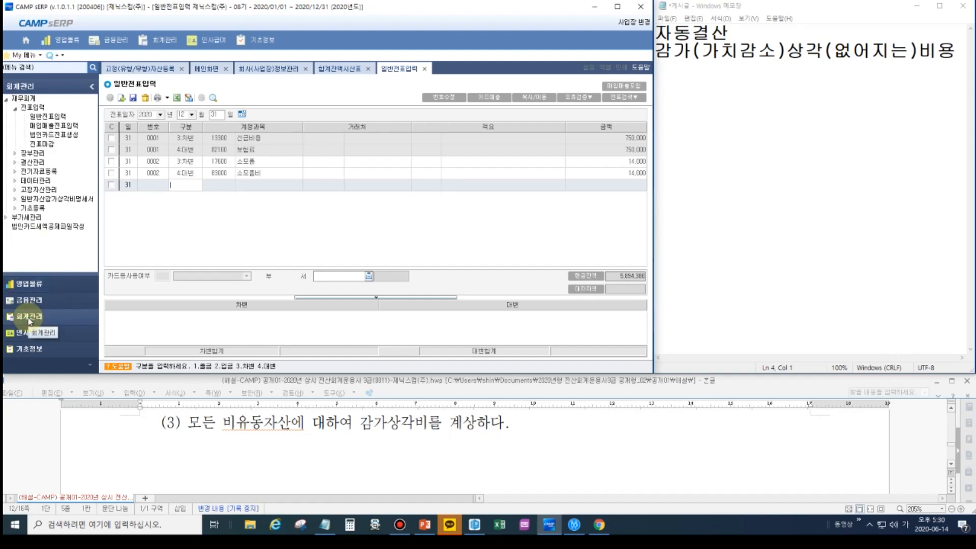
pyautogui.click(35, 191)
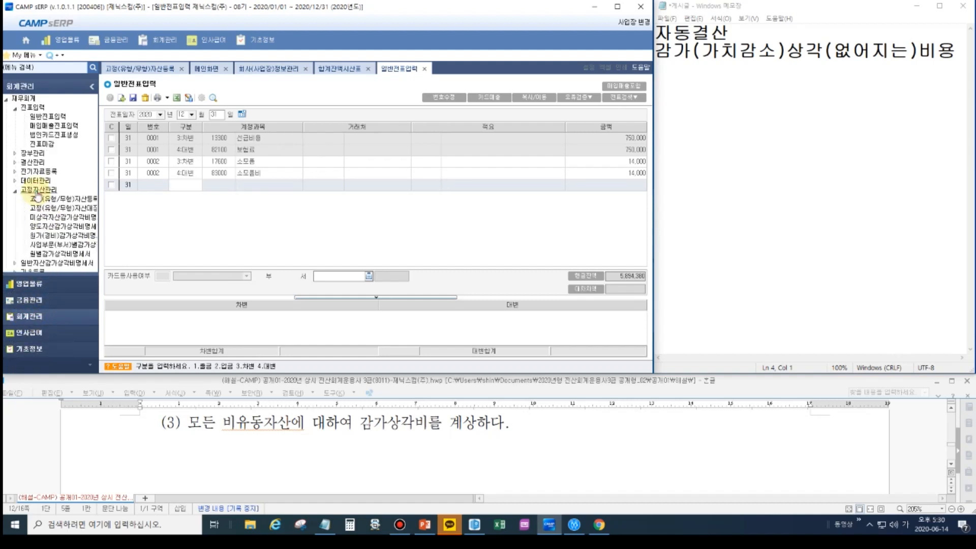
pyautogui.click(78, 200)
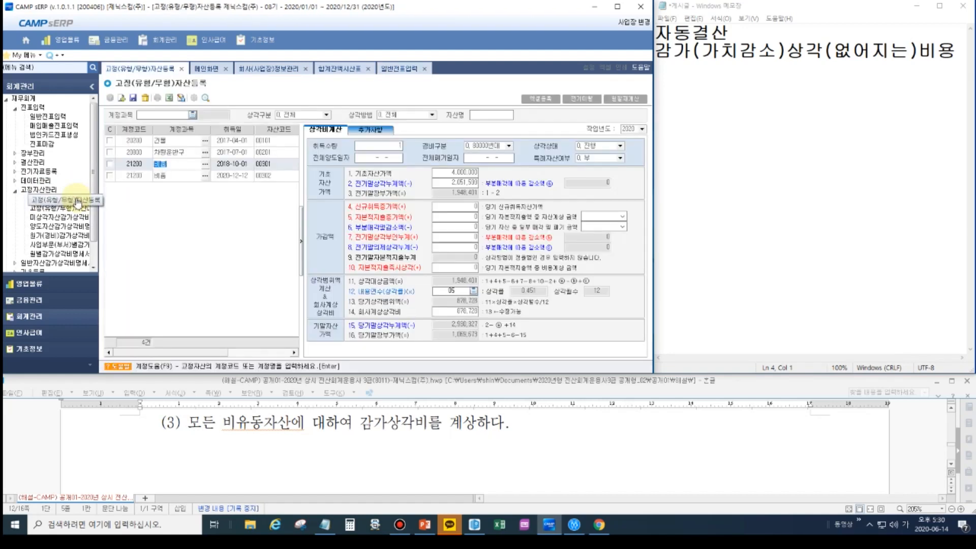
# - Review the depreciation calculation of 비품 asset 00302, acquired 2020-12-12, in the fixed-asset register
pyautogui.click(183, 176)
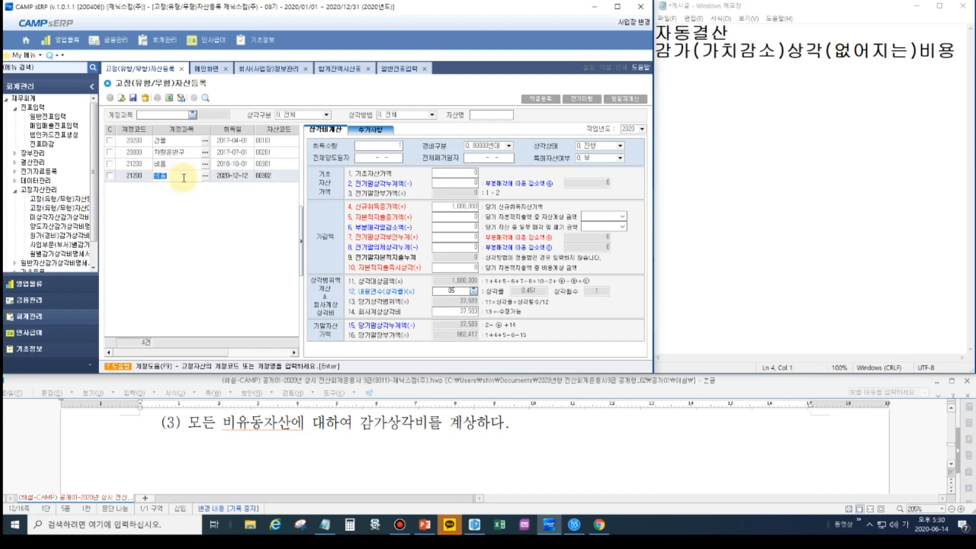
pyautogui.click(134, 100)
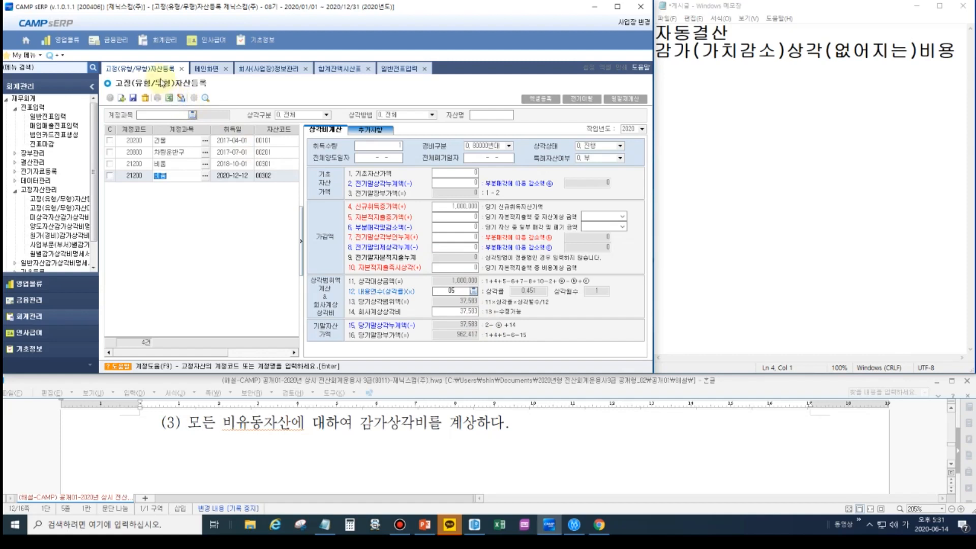
pyautogui.click(452, 312)
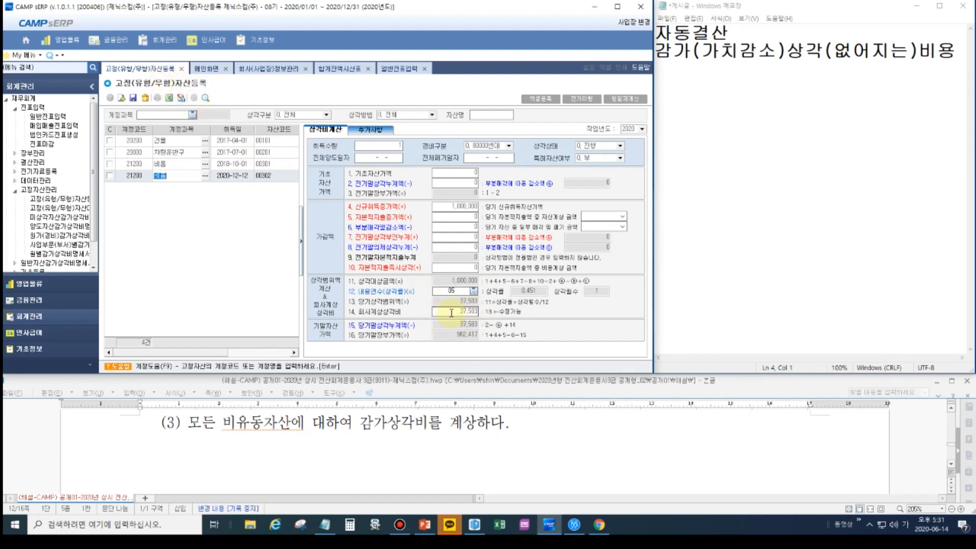
pyautogui.press('ctrl')
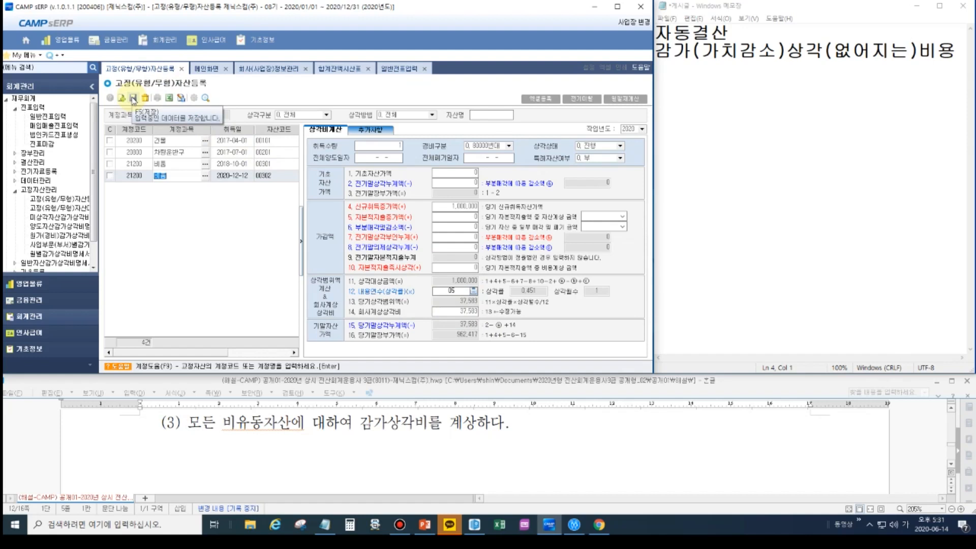
# - Open 미상각자산감가상각비명세서 and examine the 당기상각비 subtotals for 건물, 차량운반구 and 비품 in the 총괄 view
pyautogui.click(68, 220)
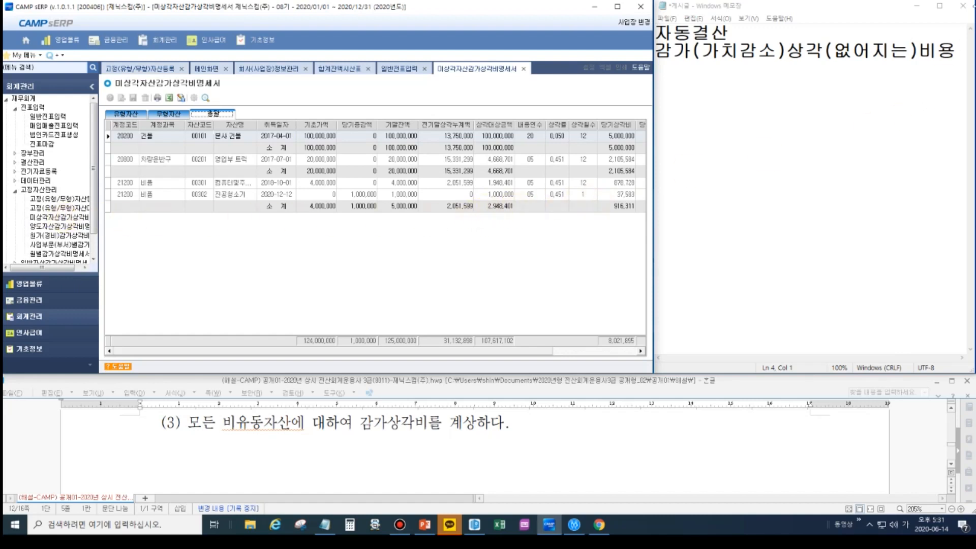
pyautogui.hotkey('ctrl', 'alt', 'd')
pyautogui.click(967, 83)
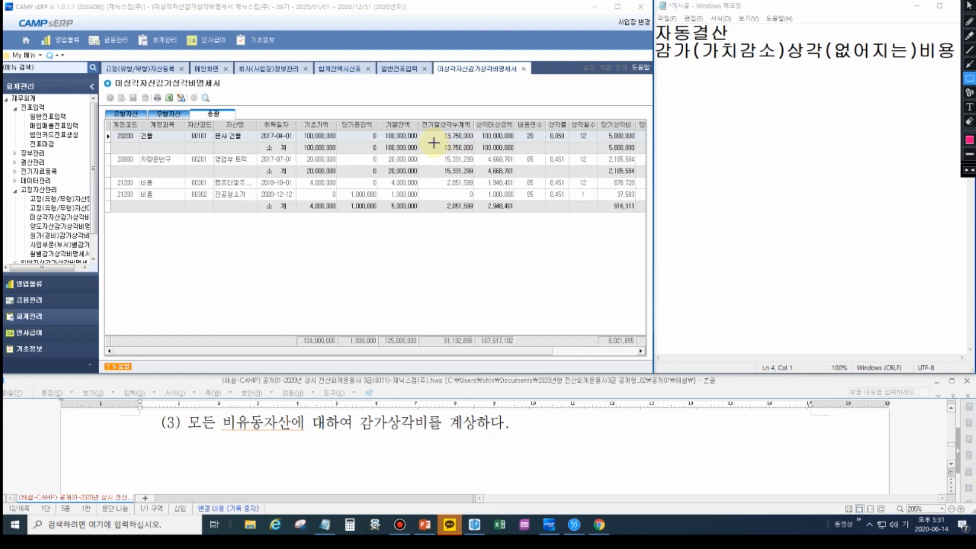
pyautogui.moveTo(598, 142); pyautogui.dragTo(637, 154)
pyautogui.moveTo(597, 113); pyautogui.dragTo(637, 131)
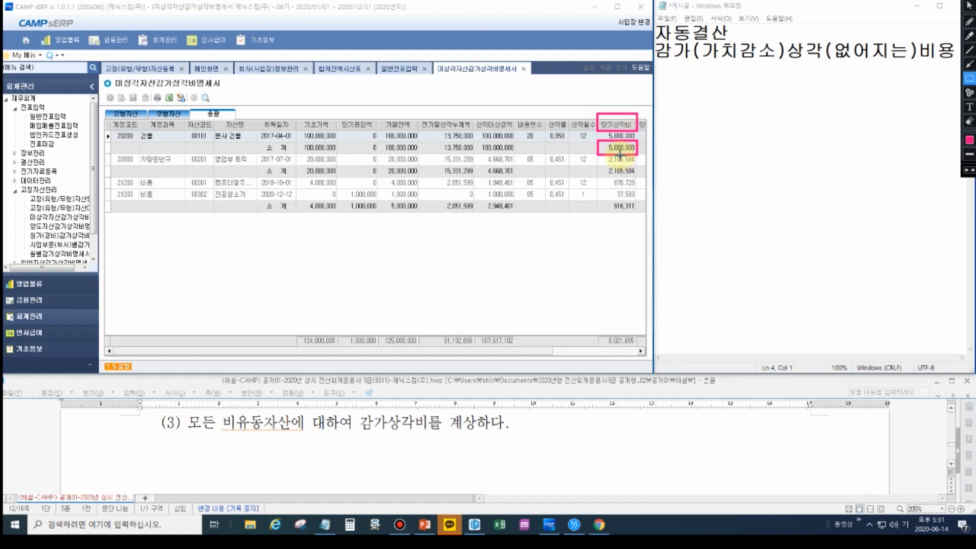
pyautogui.moveTo(596, 164); pyautogui.dragTo(637, 178)
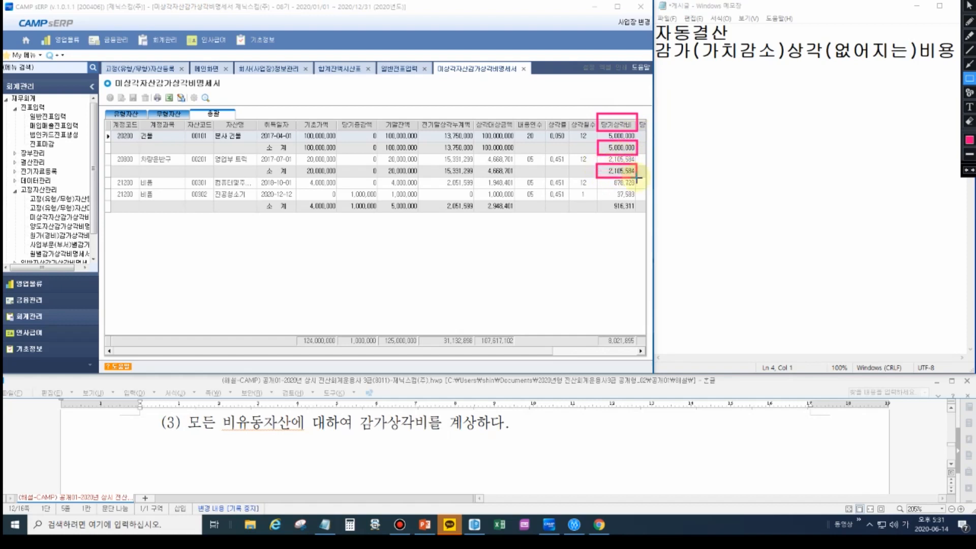
pyautogui.moveTo(600, 201); pyautogui.dragTo(636, 212)
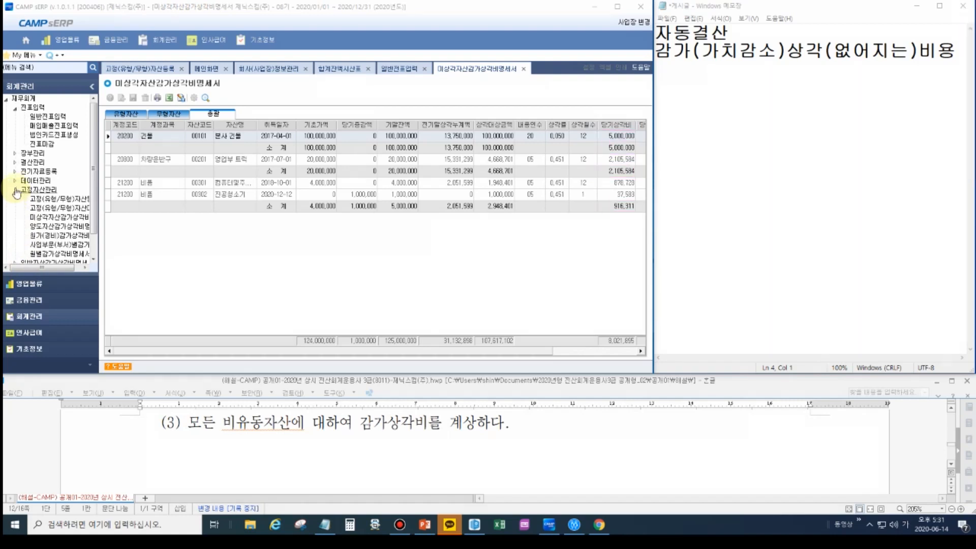
# - Open 결산자료입력 from 결산관리 and load the closing data for January through December 2020
pyautogui.click(32, 162)
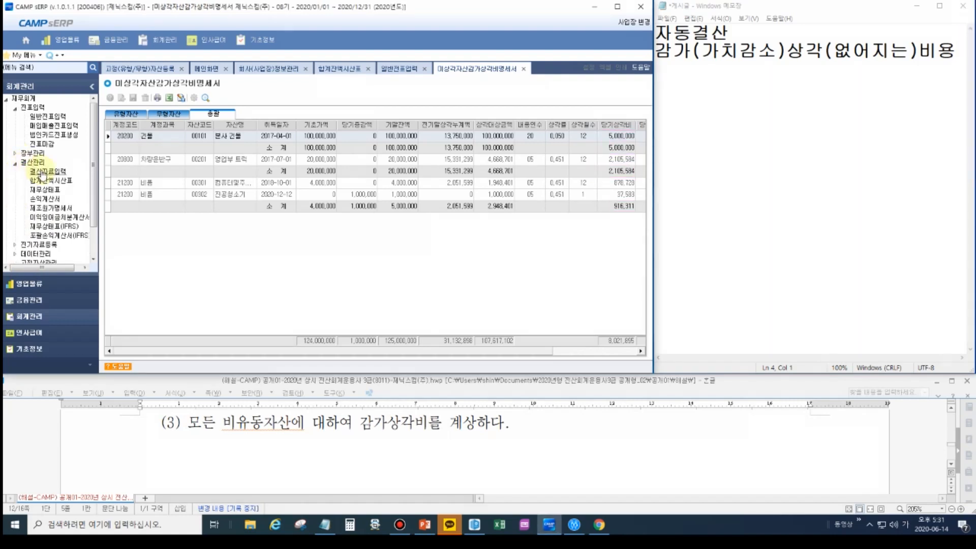
pyautogui.doubleClick(43, 171)
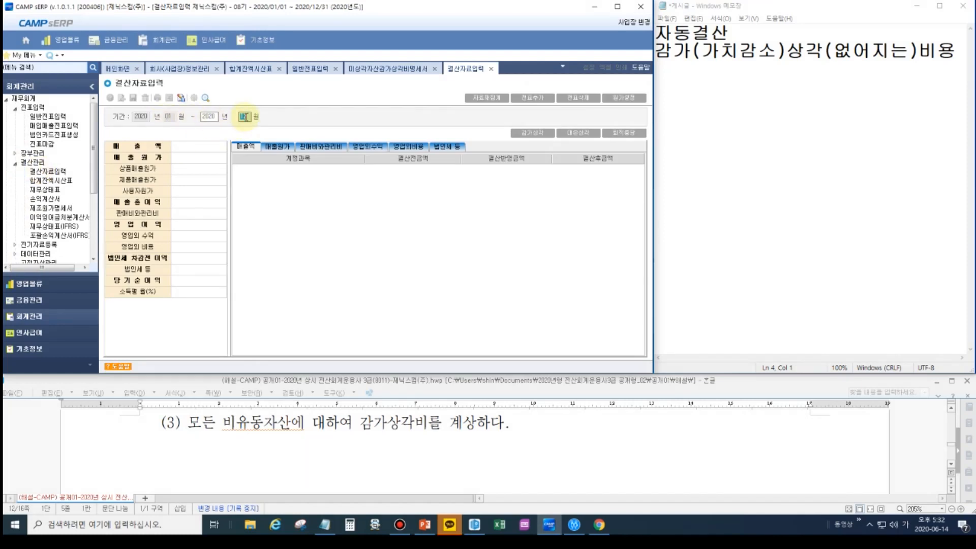
pyautogui.press('Return')
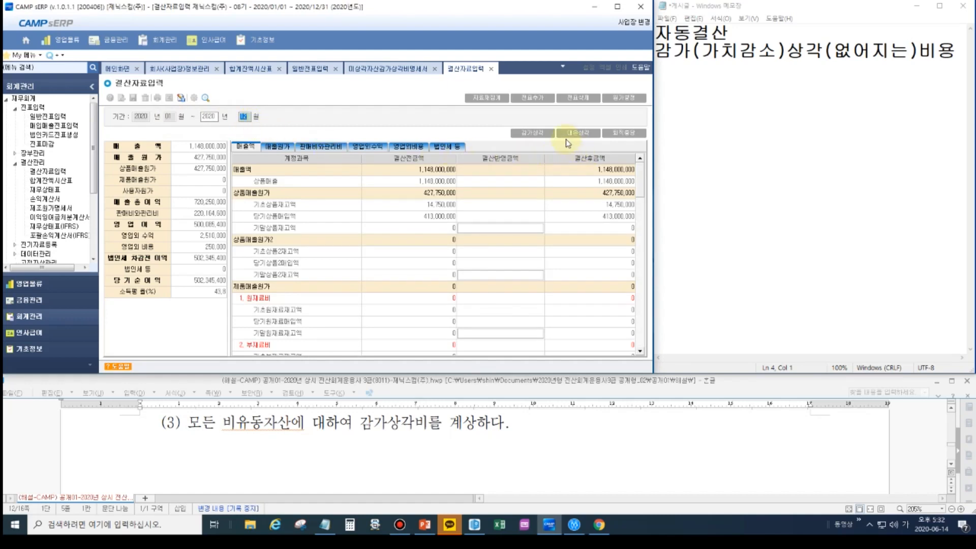
# - Reflect the calculated 감가상각 amounts in the closing data: 건물 5,000,000, 비품 916,311 and 차량운반구 2,105,584
pyautogui.hotkey('ctrl', 'alt', 'd')
pyautogui.moveTo(508, 125); pyautogui.dragTo(556, 140)
pyautogui.press('Escape')
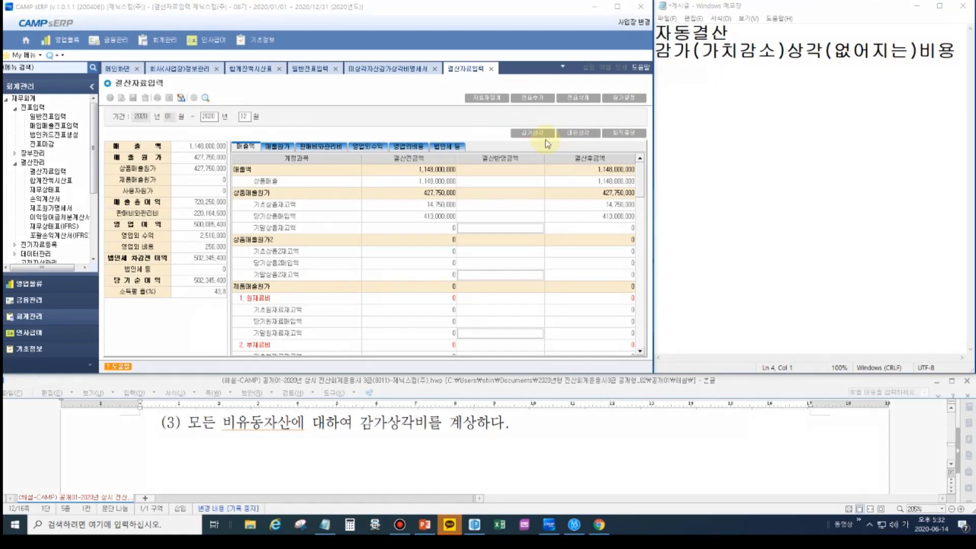
pyautogui.click(536, 133)
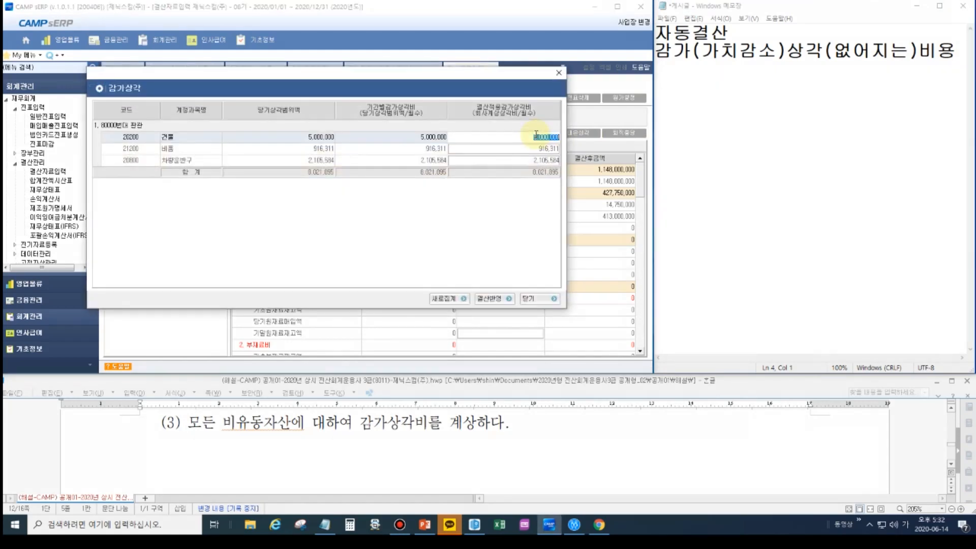
pyautogui.click(534, 149)
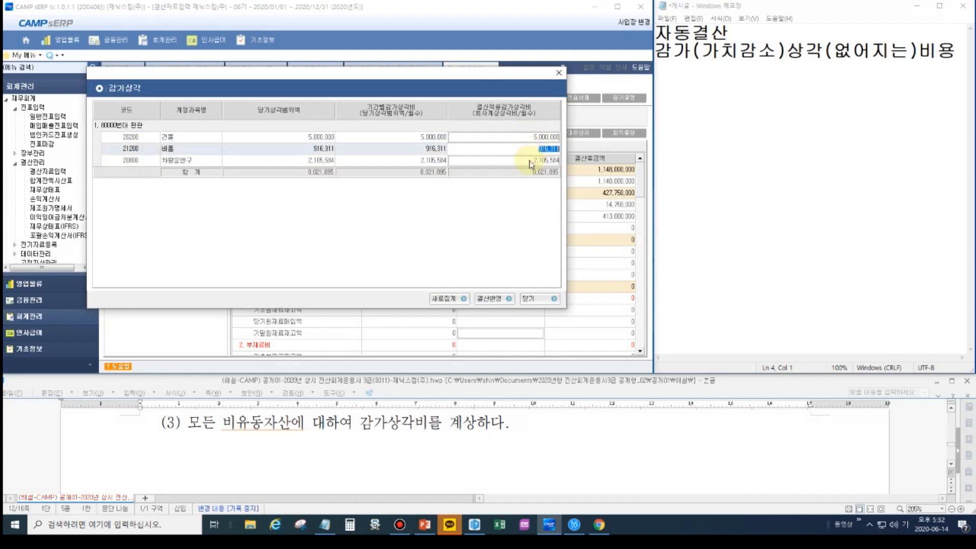
pyautogui.click(529, 161)
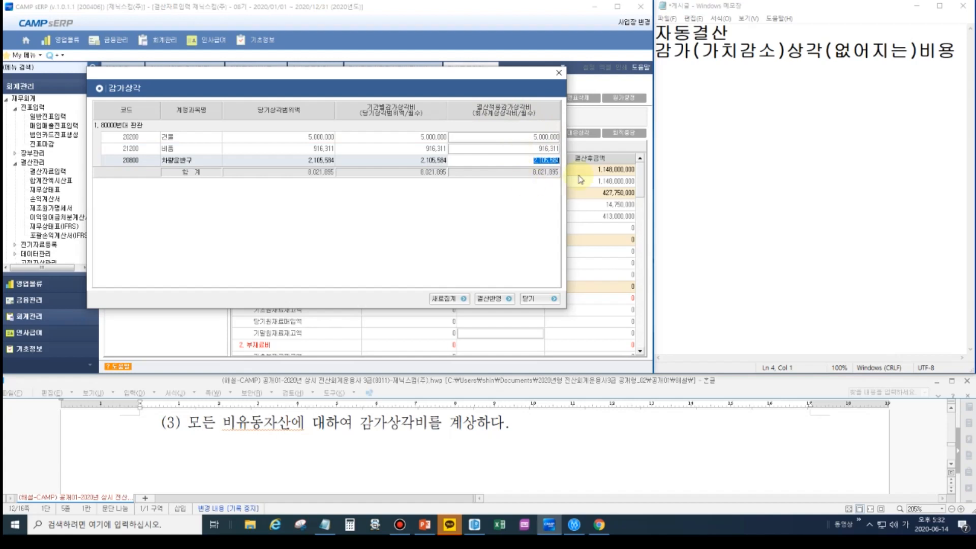
pyautogui.click(489, 301)
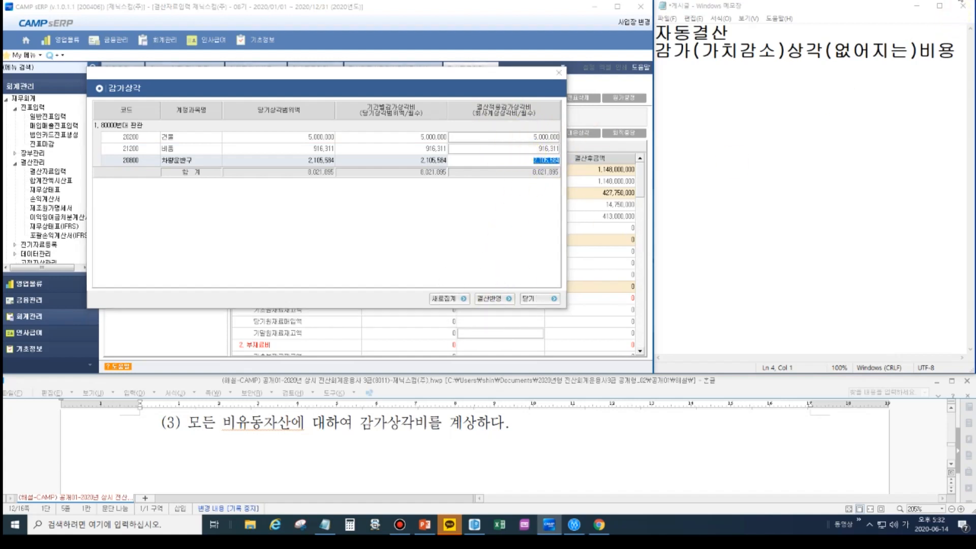
pyautogui.moveTo(472, 286); pyautogui.dragTo(521, 306)
pyautogui.press('Escape')
pyautogui.click(495, 300)
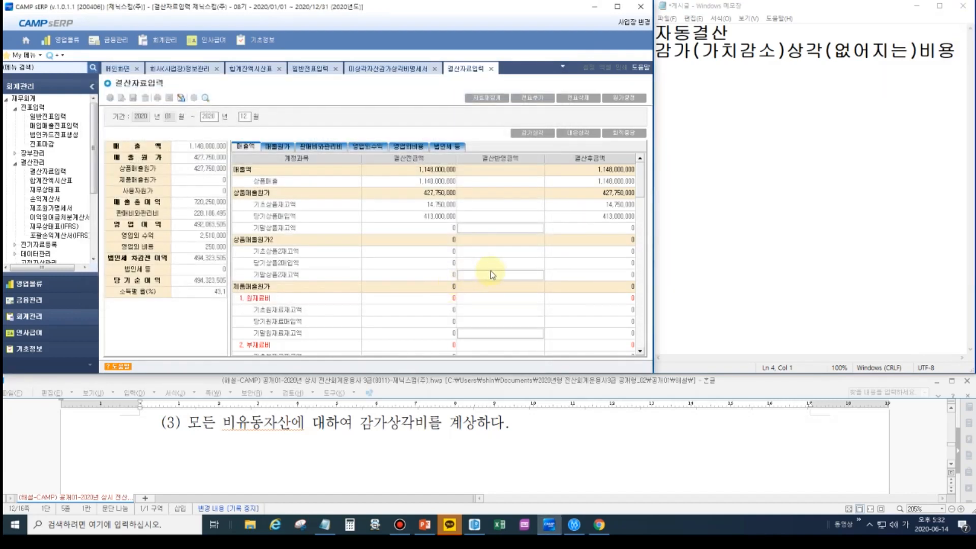
# - Retrieve the previously reflected 감가상각 data for 건물, 차량운반구 and 비품 and apply it to the closing again
pyautogui.scroll(-3, 496, 287)
pyautogui.scroll(-2, 497, 284)
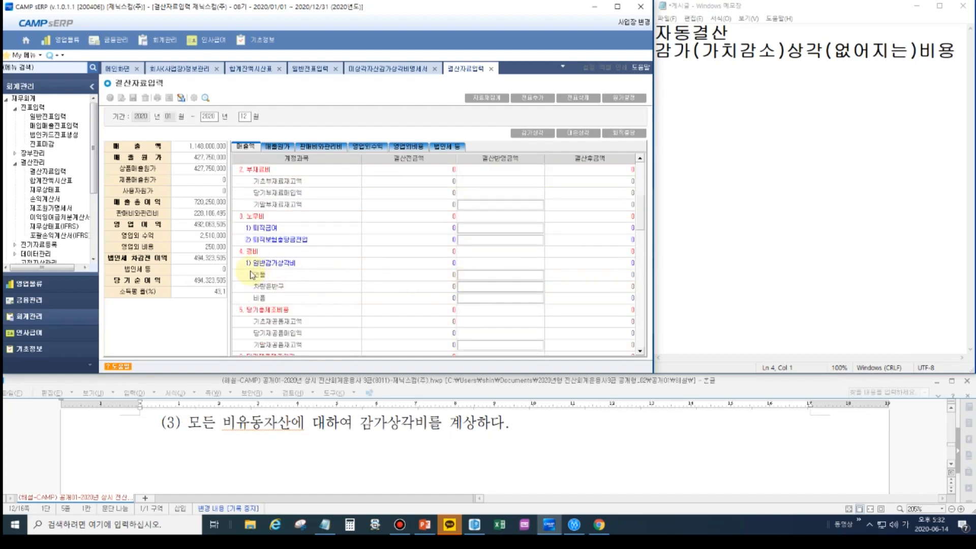
pyautogui.click(508, 279)
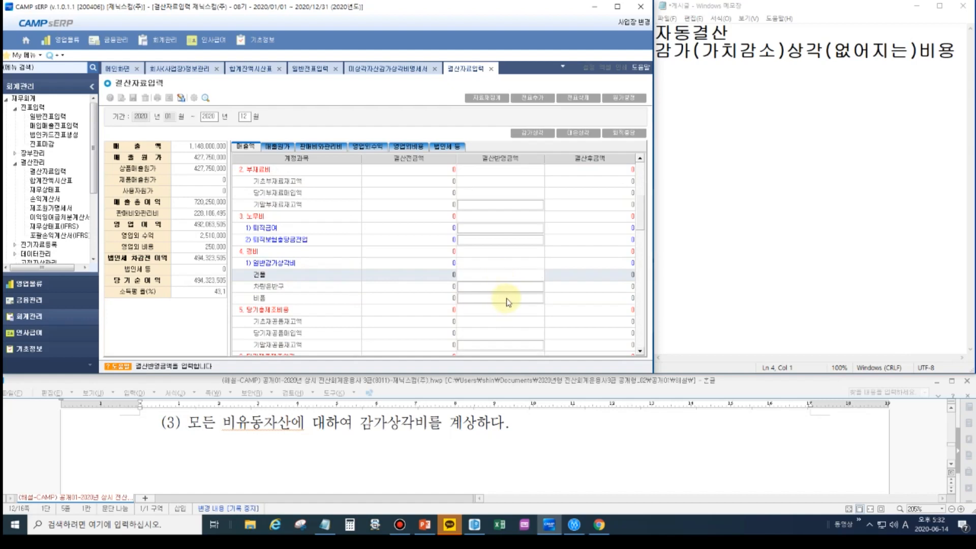
pyautogui.click(533, 132)
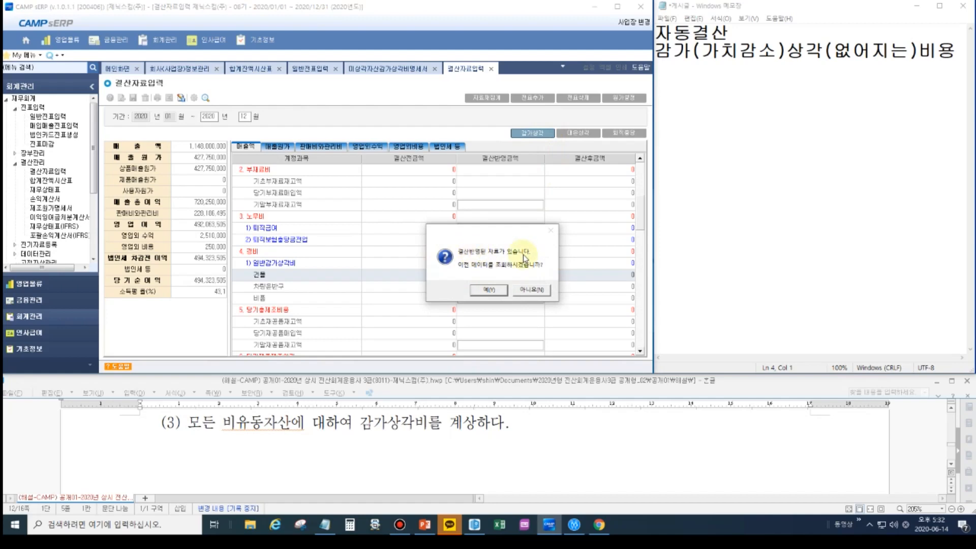
pyautogui.click(489, 290)
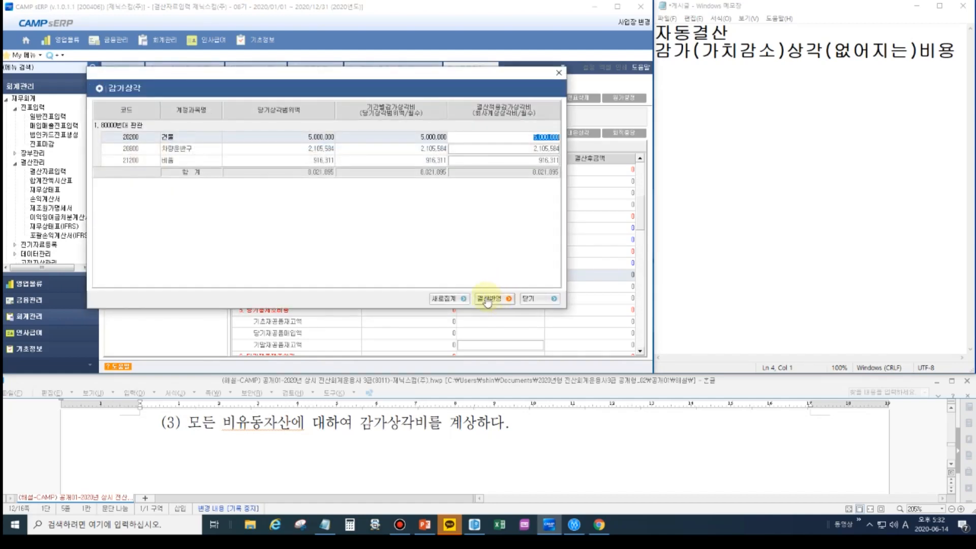
pyautogui.click(488, 300)
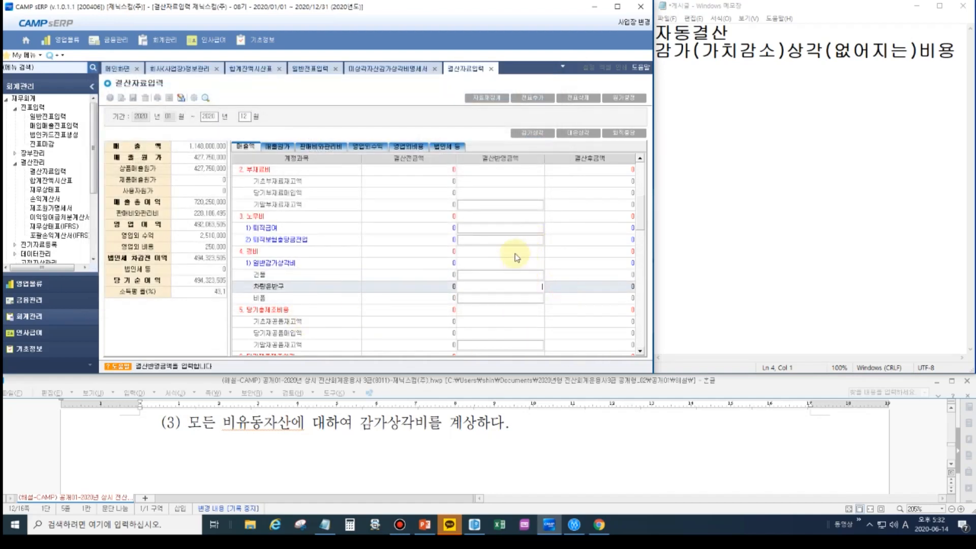
# - Compare the 감가상각비 entries for 건물, 차량운반구 and 비품 under 판매비와 관리비 with the 일반감가상각비 lines under 경비
pyautogui.scroll(-3, 516, 257)
pyautogui.scroll(-3, 517, 256)
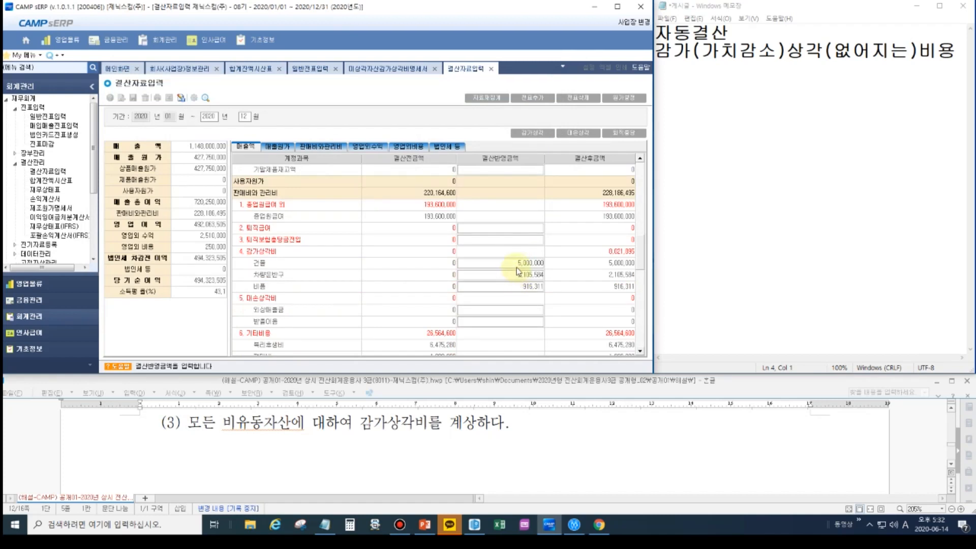
pyautogui.scroll(2, 517, 271)
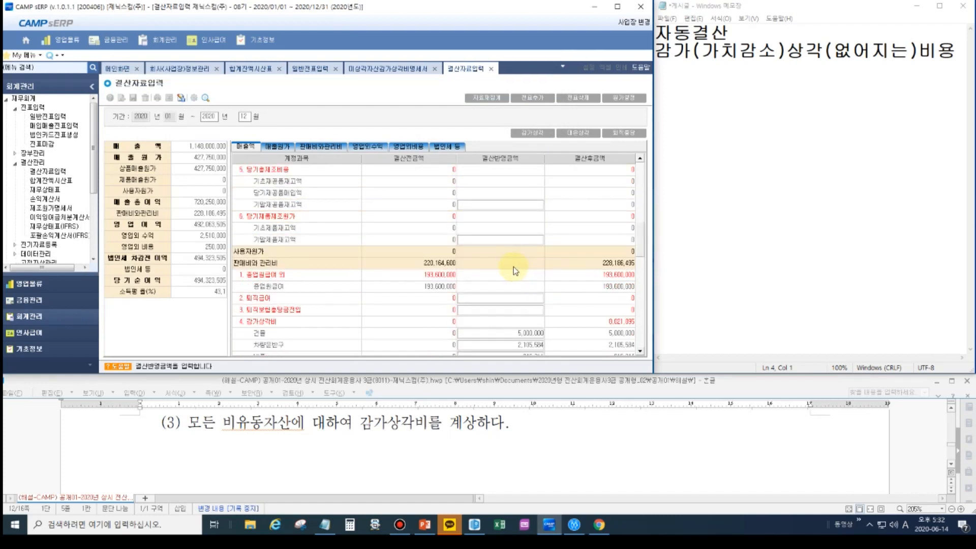
pyautogui.scroll(2, 513, 270)
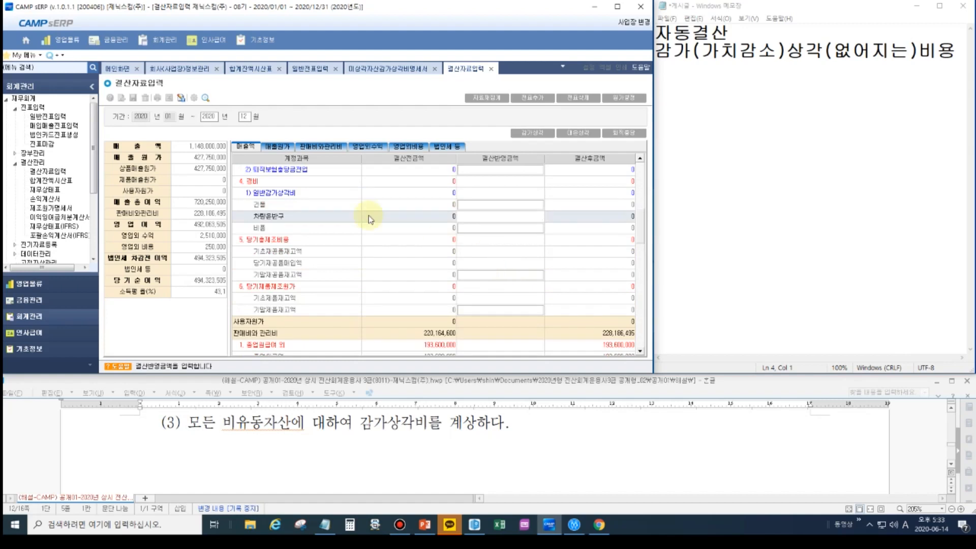
pyautogui.scroll(2, 285, 211)
pyautogui.click(256, 252)
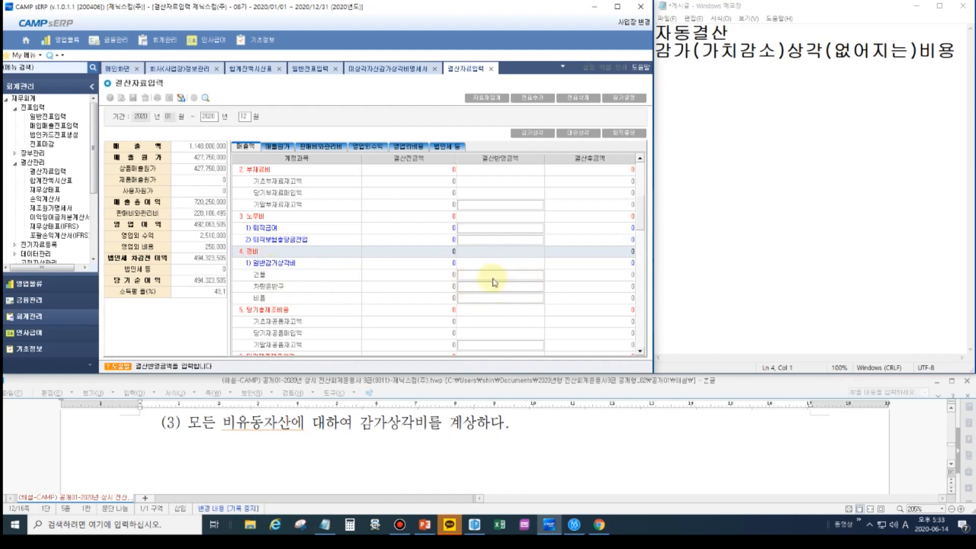
pyautogui.scroll(-5, 492, 276)
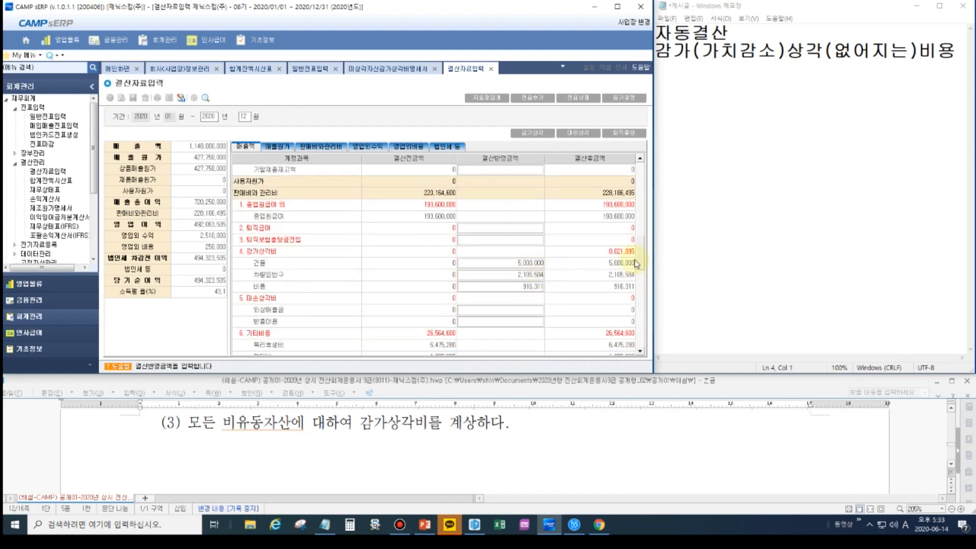
pyautogui.click(951, 3)
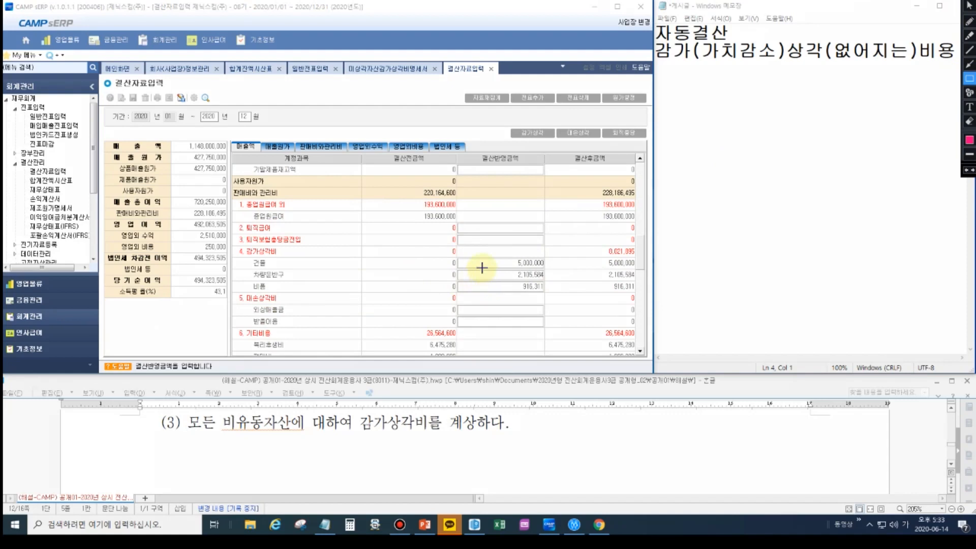
pyautogui.moveTo(237, 248)
pyautogui.mouseDown()
pyautogui.moveTo(399, 294)
pyautogui.moveTo(567, 302)
pyautogui.moveTo(553, 298)
pyautogui.mouseUp()
pyautogui.moveTo(231, 186); pyautogui.dragTo(461, 202)
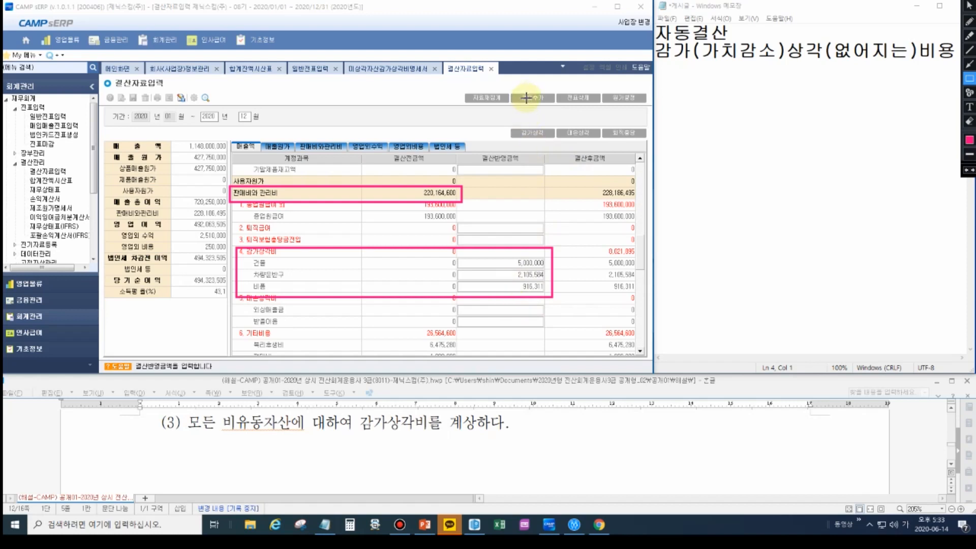
pyautogui.moveTo(517, 92); pyautogui.dragTo(549, 105)
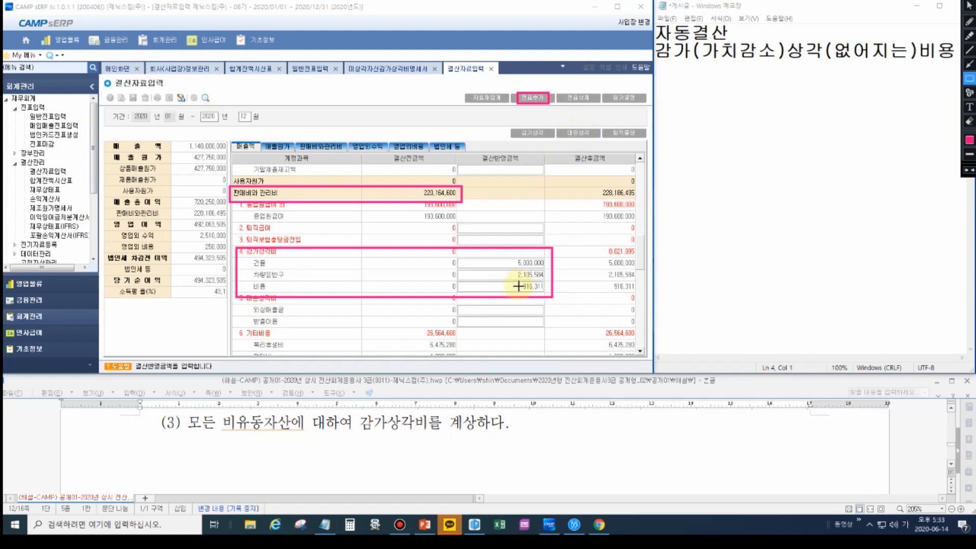
pyautogui.press('Escape')
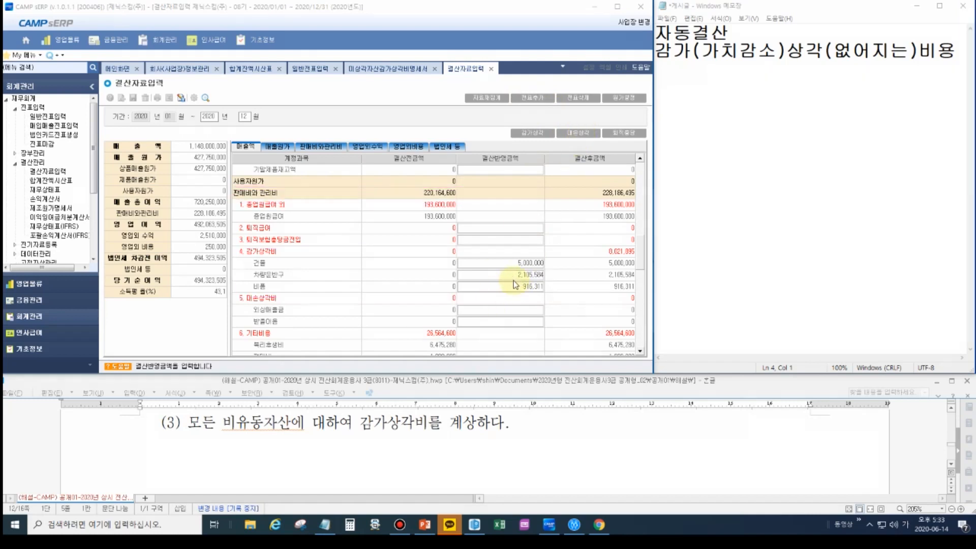
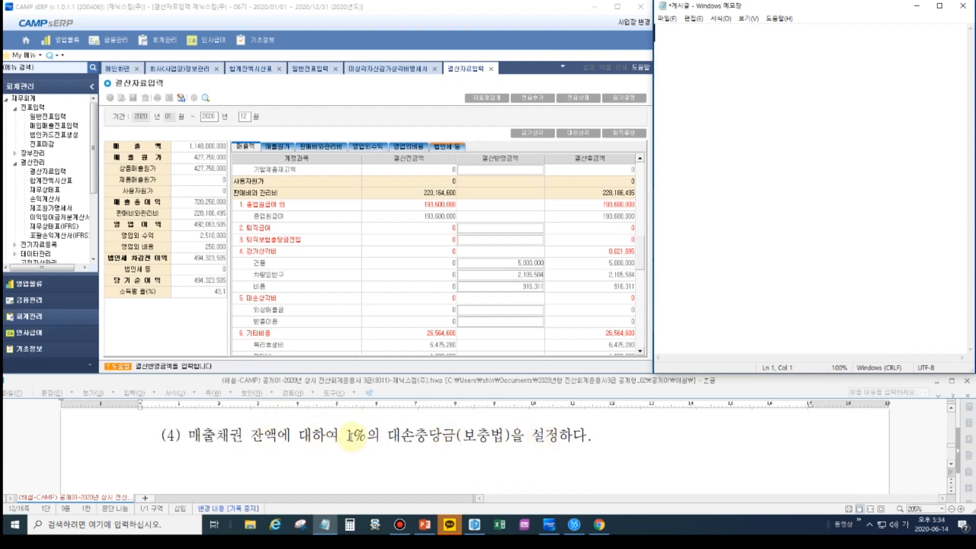
# - Open the 대손상각 calculation for the receivables from 결산자료입력
pyautogui.click(563, 135)
pyautogui.click(964, 1)
pyautogui.click(968, 78)
pyautogui.moveTo(553, 122); pyautogui.dragTo(601, 140)
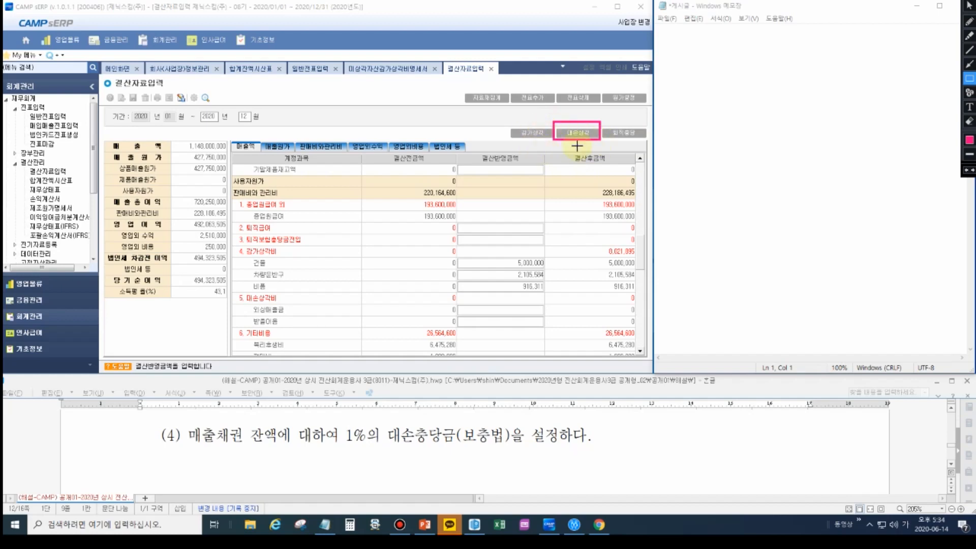
pyautogui.press('Escape')
pyautogui.click(577, 132)
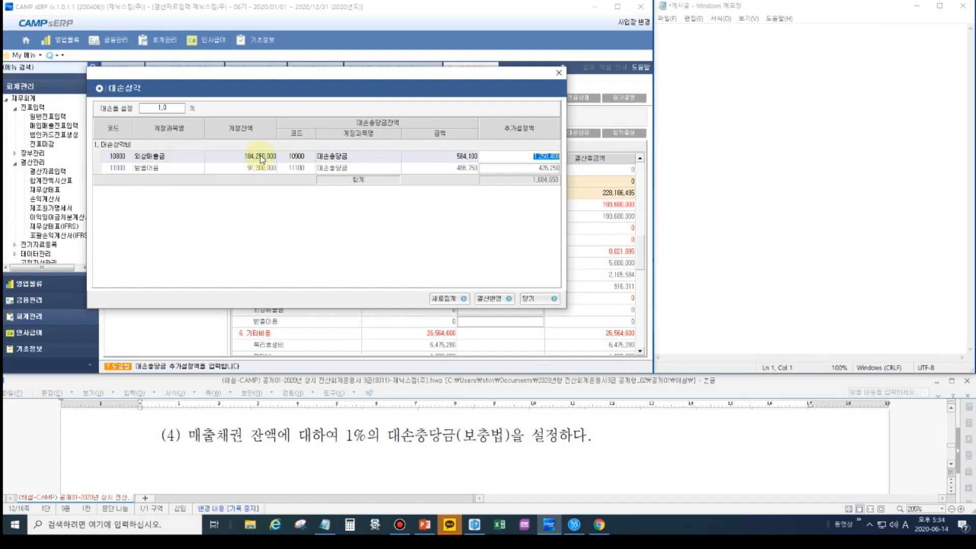
# - Switch to Notepad and note the account balance as 외상매출금 184,250,000
pyautogui.click(679, 105)
pyautogui.write('외상매출금')
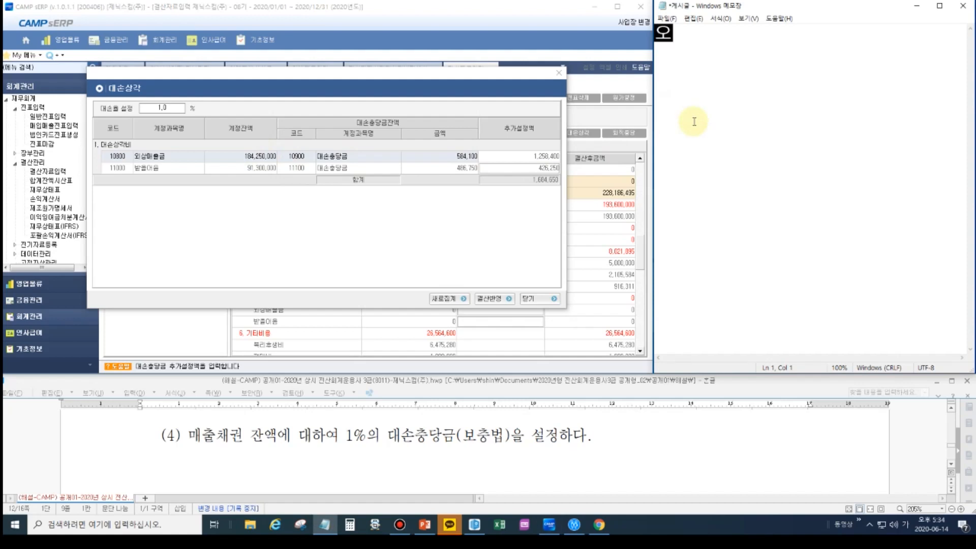
pyautogui.write(' 1')
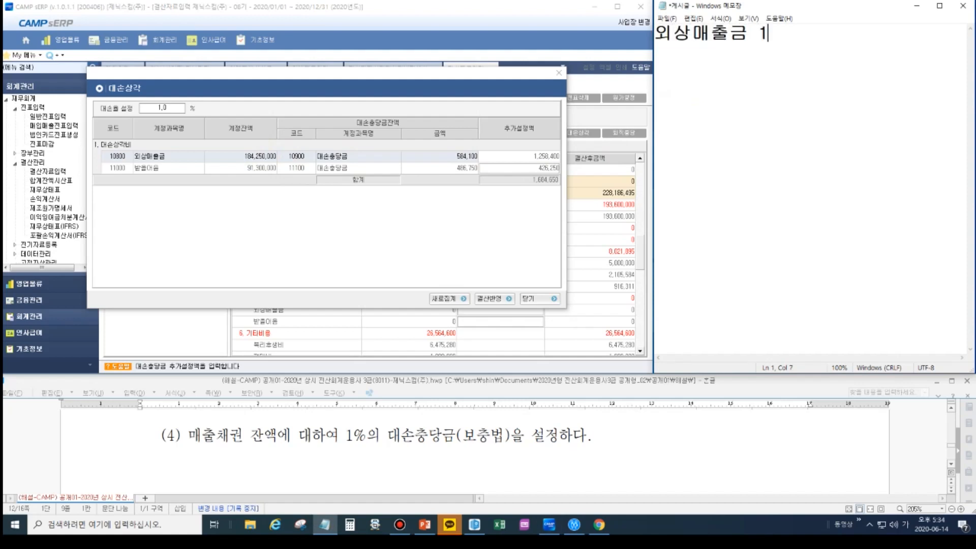
pyautogui.write('84,250,000')
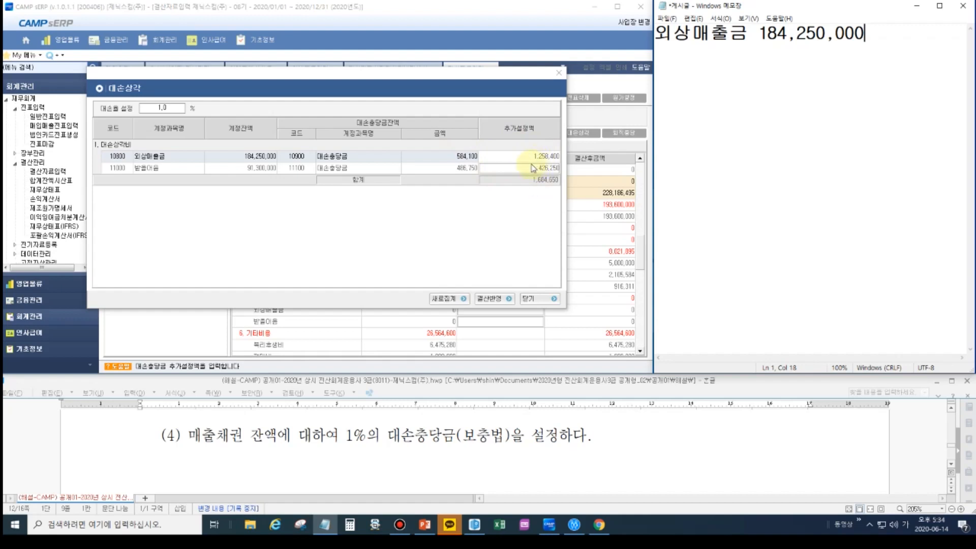
pyautogui.press('ctrl')
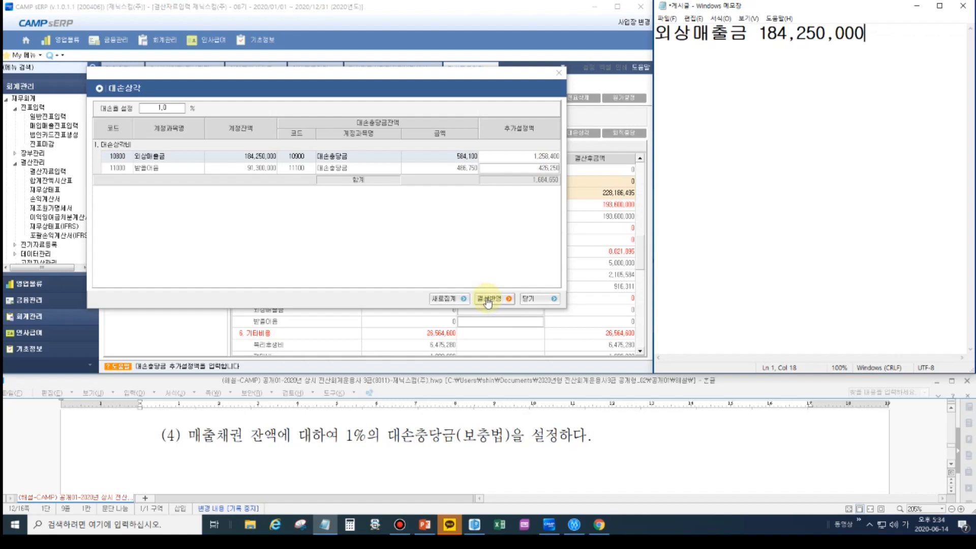
pyautogui.click(745, 34)
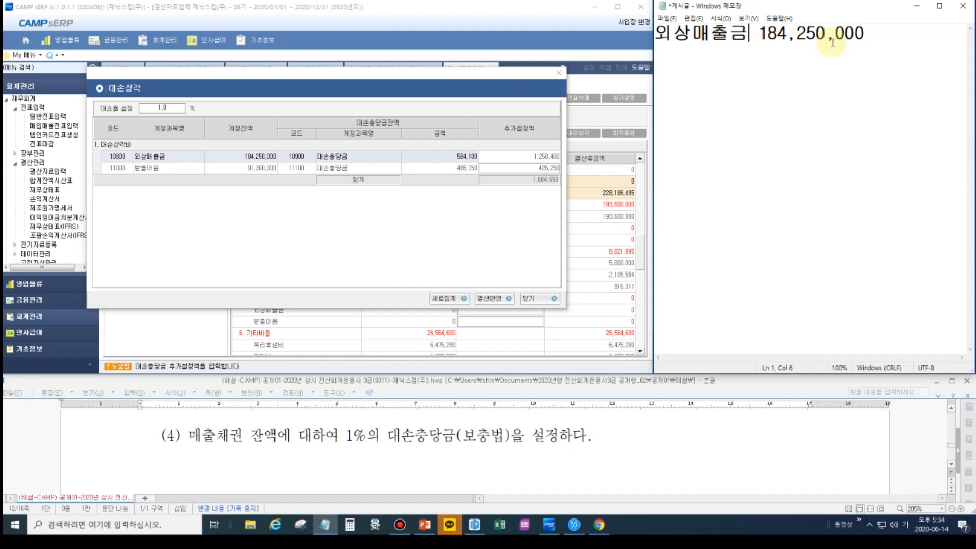
pyautogui.click(863, 32)
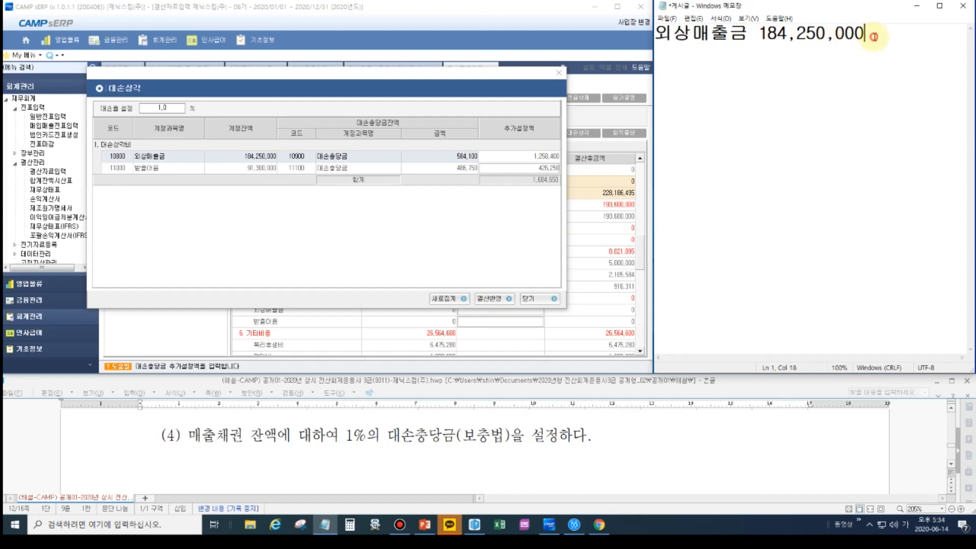
# - Add a multiplication line of * 1% under the 외상매출금 balance, aligned with the amount and followed by a dashed rule
pyautogui.press('Return')
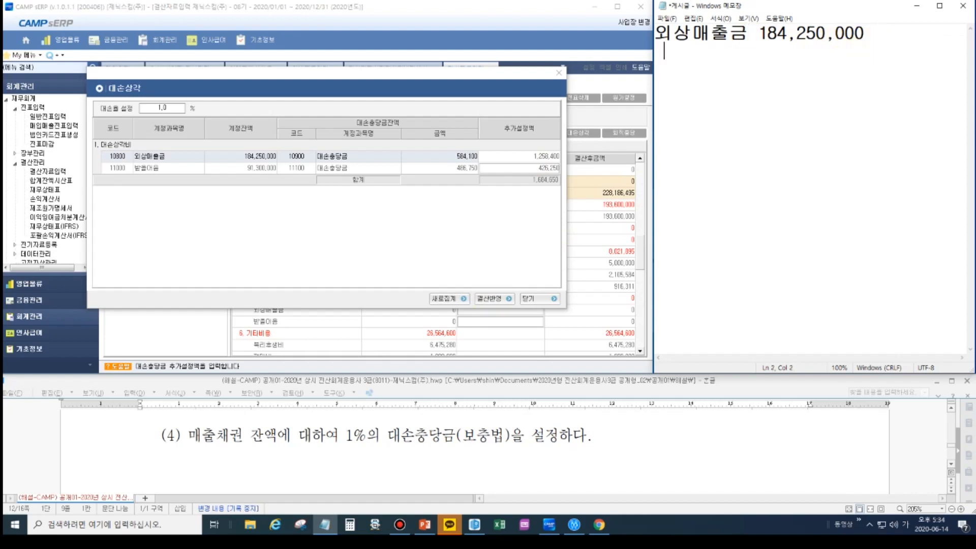
pyautogui.write('*         1%')
pyautogui.press('Return')
pyautogui.write('--------------')
pyautogui.press('Home')
pyautogui.press('Delete')
pyautogui.press('Delete')
pyautogui.press('End')
pyautogui.press('Return')
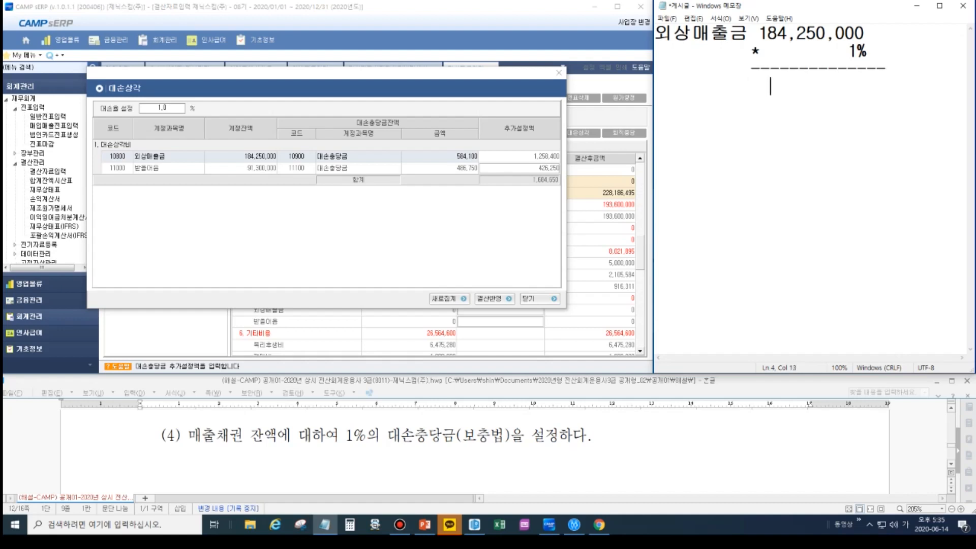
# - Write the 1% result as 1,842,500 below the dashed rule, with thousands separators
pyautogui.write('1842500')
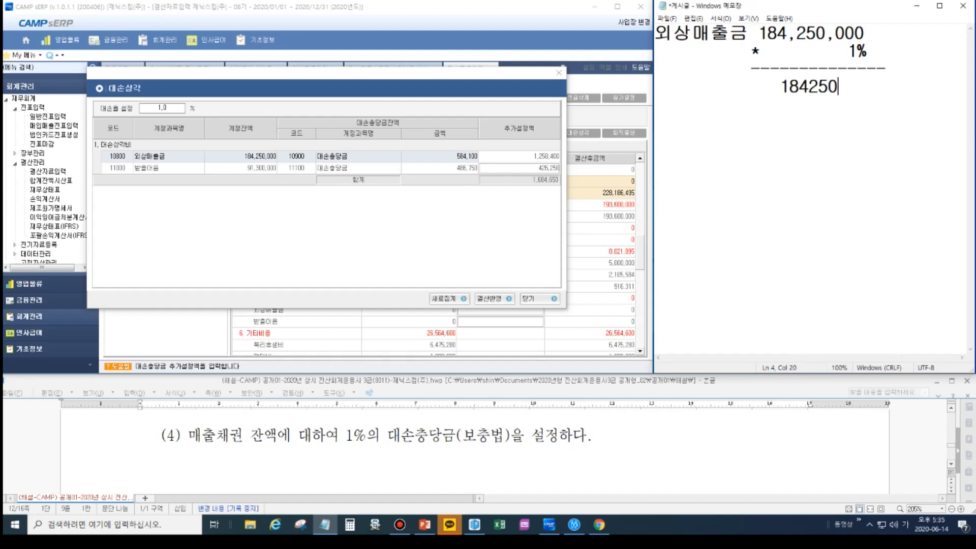
pyautogui.press('Left')
pyautogui.press('Left')
pyautogui.press('Left')
pyautogui.write(',')
pyautogui.press('Left')
pyautogui.press('Left')
pyautogui.press('Left')
pyautogui.press('Left')
pyautogui.write(',')
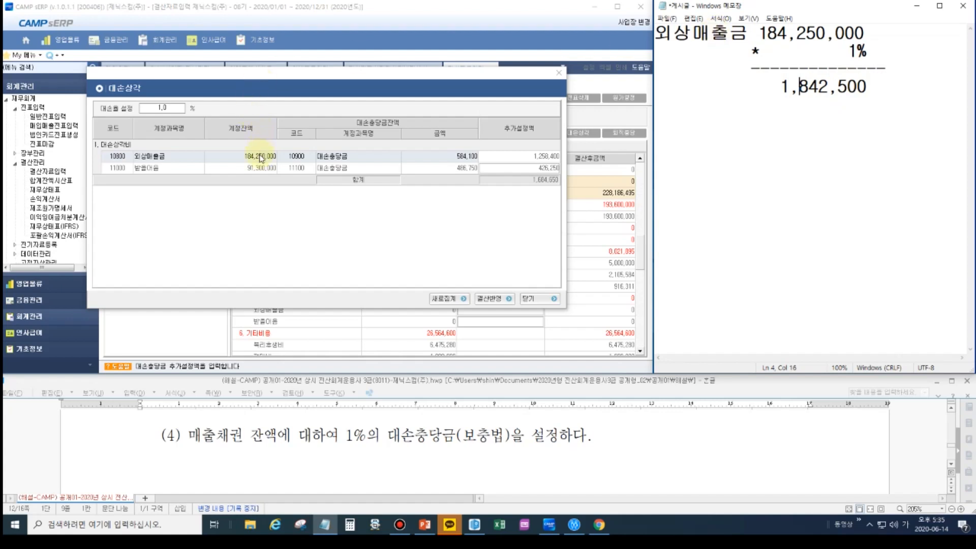
# - Examine the 외상매출금 balance, its 대손충당금 account and the 대손율 설정 rate in the 대손상각 dialog
pyautogui.hotkey('ctrl', 'alt', 'd')
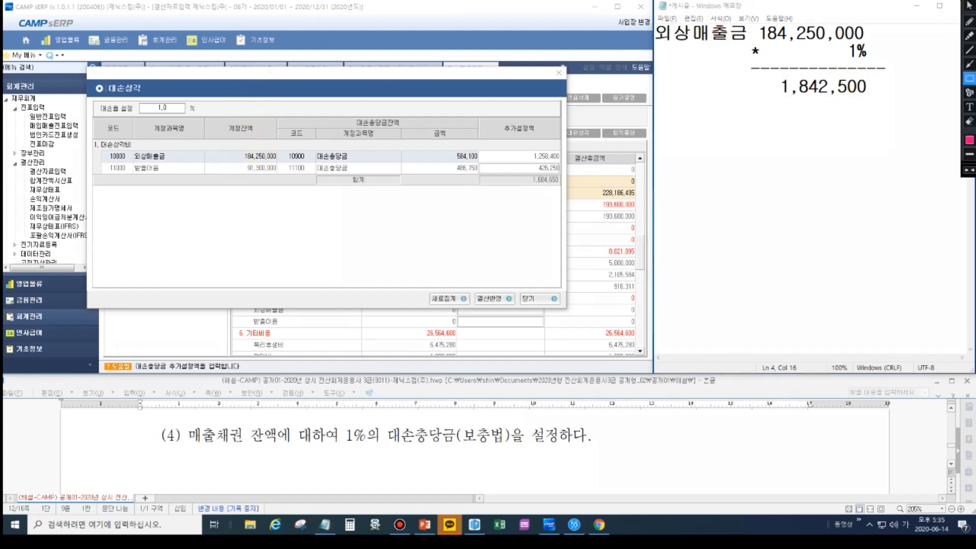
pyautogui.moveTo(222, 148); pyautogui.dragTo(280, 162)
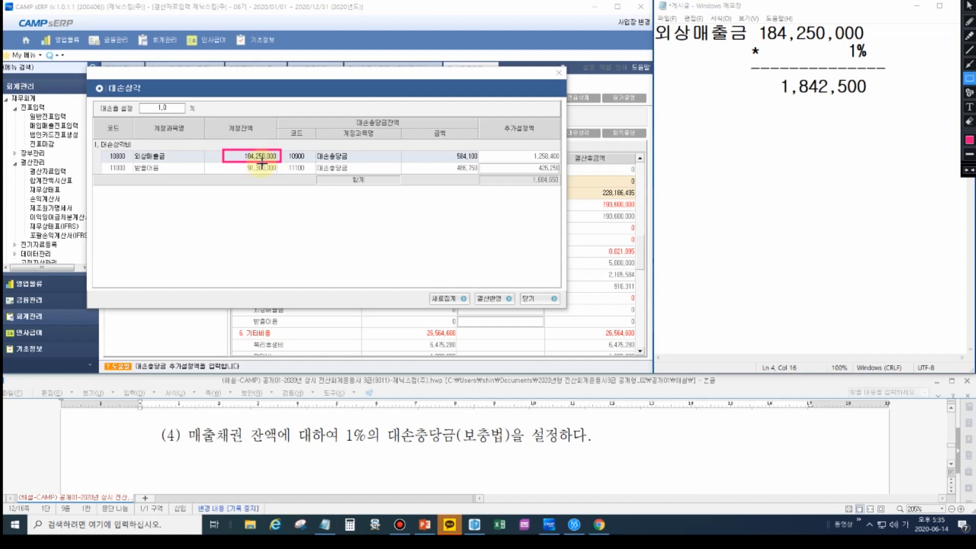
pyautogui.moveTo(314, 149); pyautogui.dragTo(353, 164)
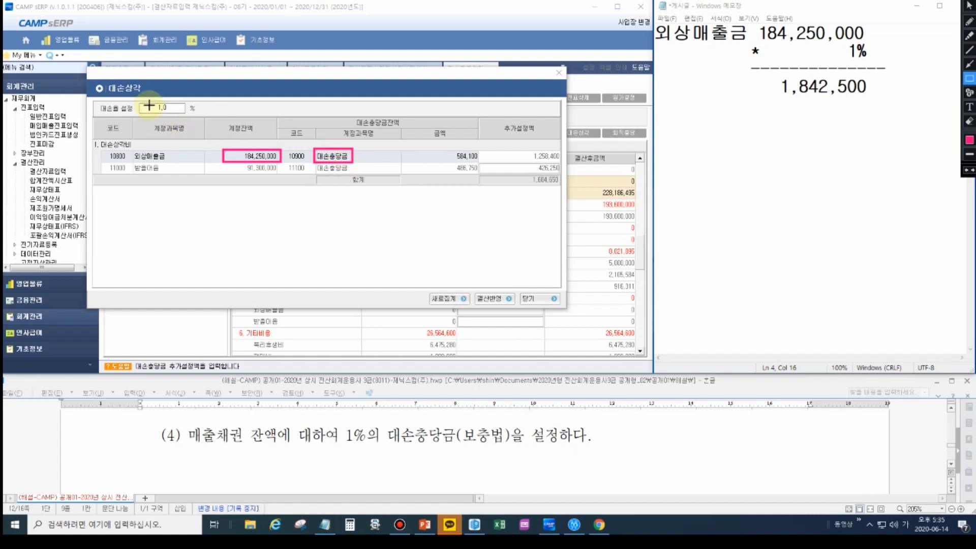
pyautogui.moveTo(152, 105); pyautogui.dragTo(202, 117)
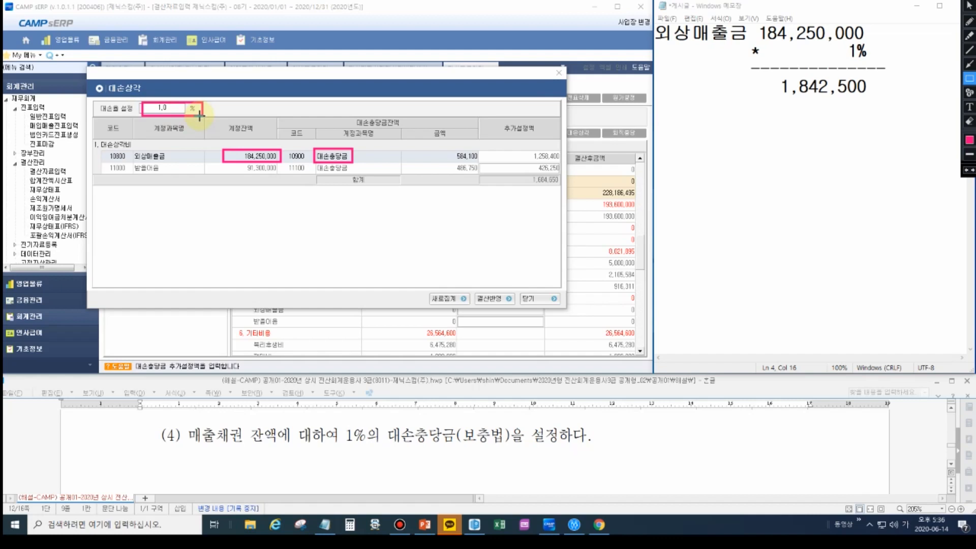
pyautogui.click(176, 113)
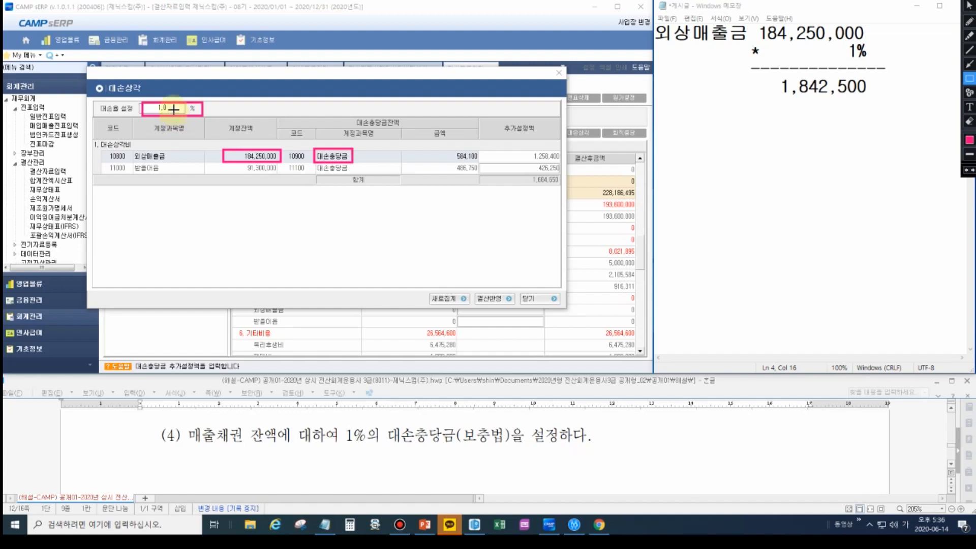
pyautogui.press('Escape')
pyautogui.click(174, 108)
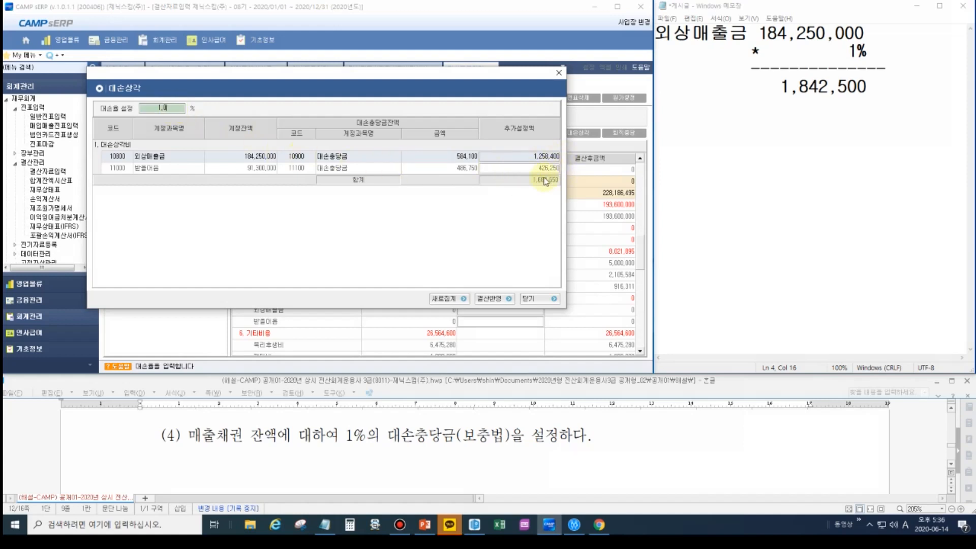
# - Subtract the existing allowance in the Notepad calculation with a line of - 584,100 and a dashed rule beneath it
pyautogui.click(891, 101)
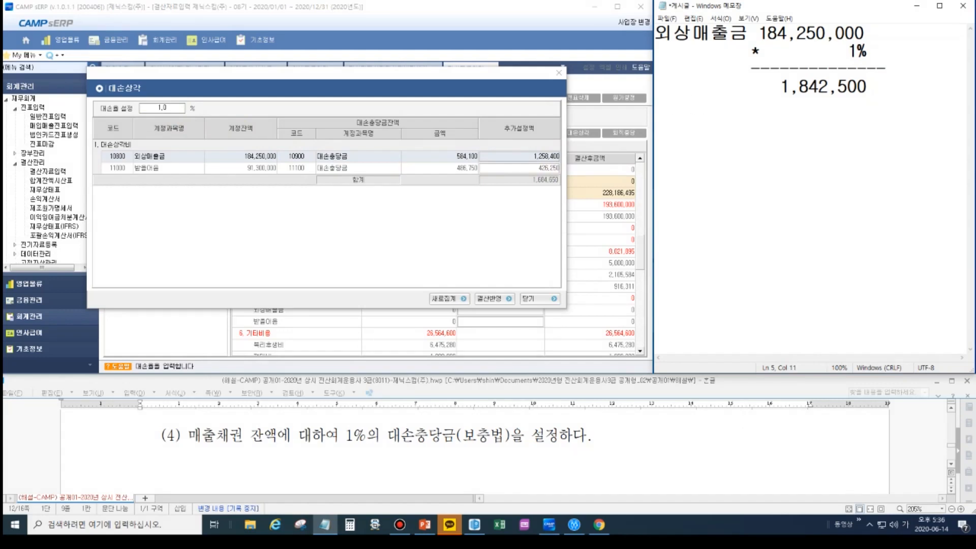
pyautogui.write('584,100')
pyautogui.press('Return')
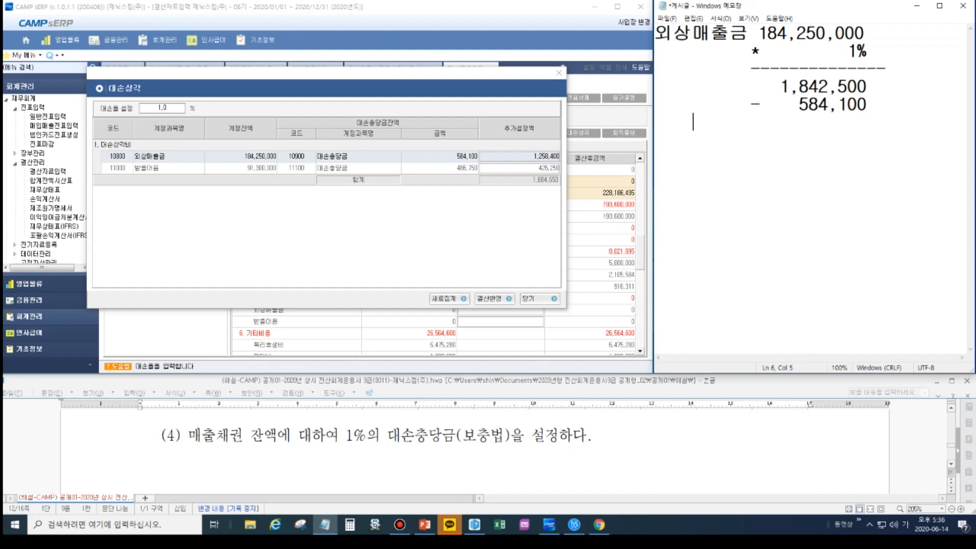
pyautogui.write('--------------')
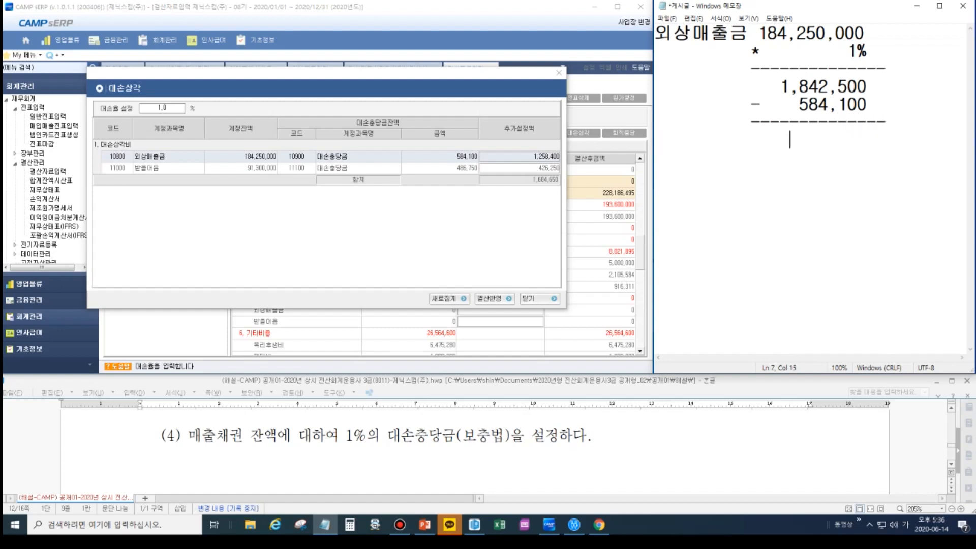
pyautogui.write('            1,258,4000')
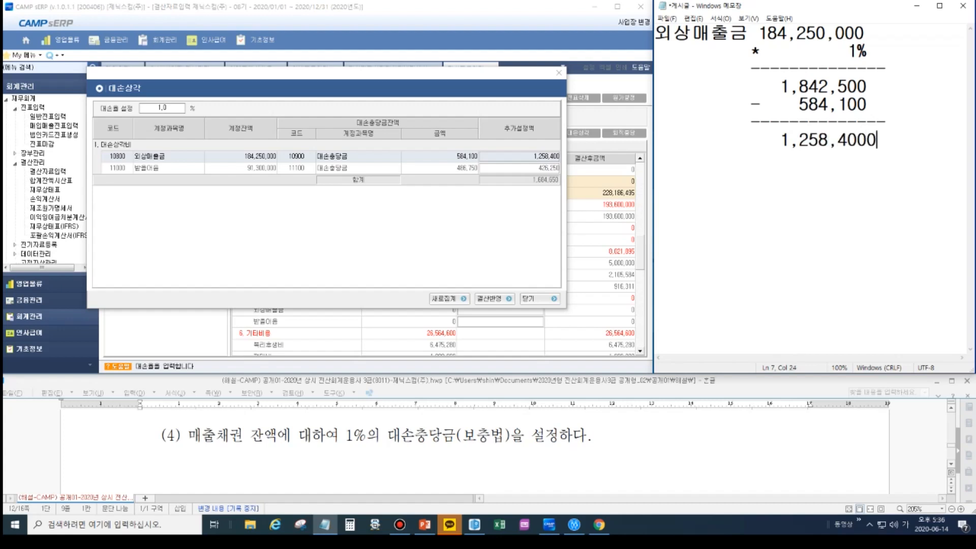
# - Write the difference as 1,258,400 under the second rule and label it 보충
pyautogui.press('BackSpace')
pyautogui.write('보충')
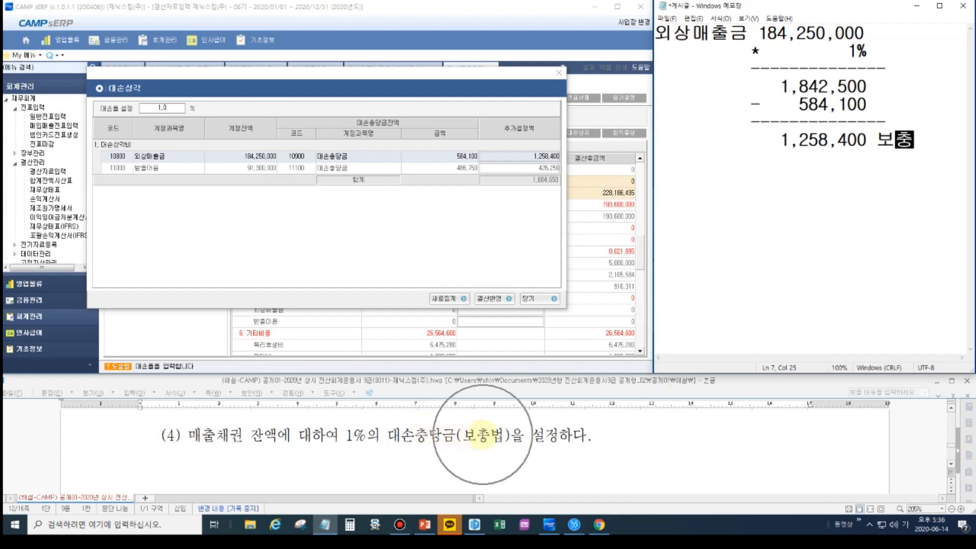
# - Reflect the additional 대손상각 amounts in the closing data: 외상매출금 1,258,400 and 받을어음 426,250
pyautogui.click(501, 301)
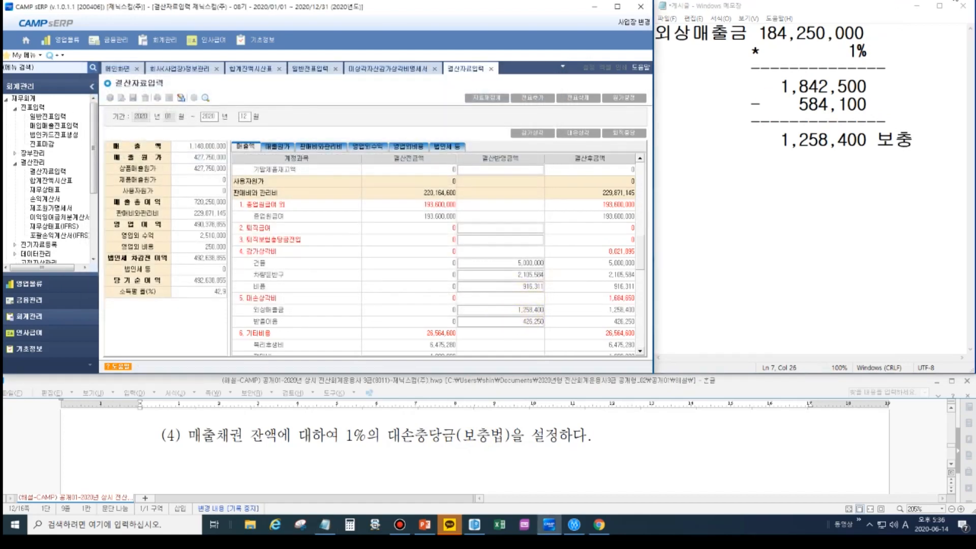
pyautogui.click(940, 1)
pyautogui.moveTo(250, 303); pyautogui.dragTo(560, 331)
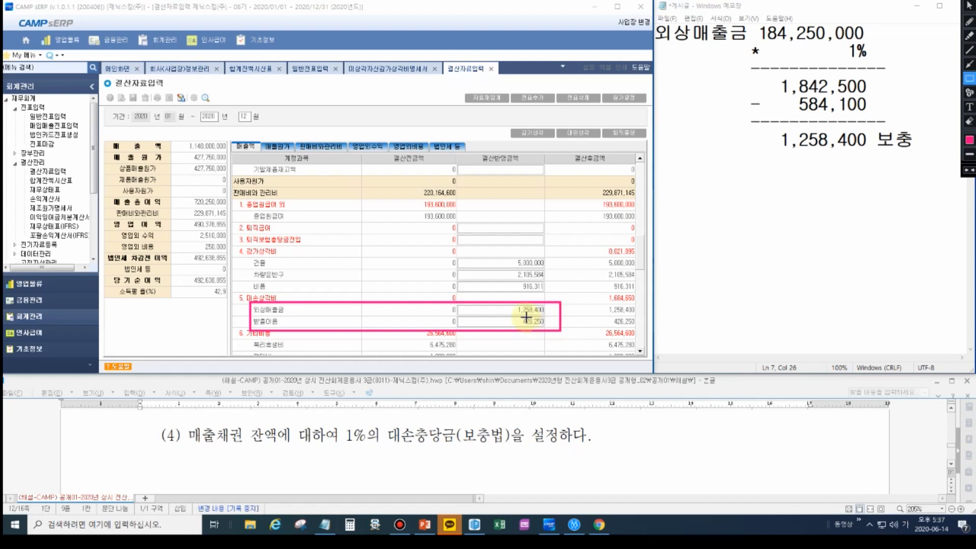
pyautogui.press('Escape')
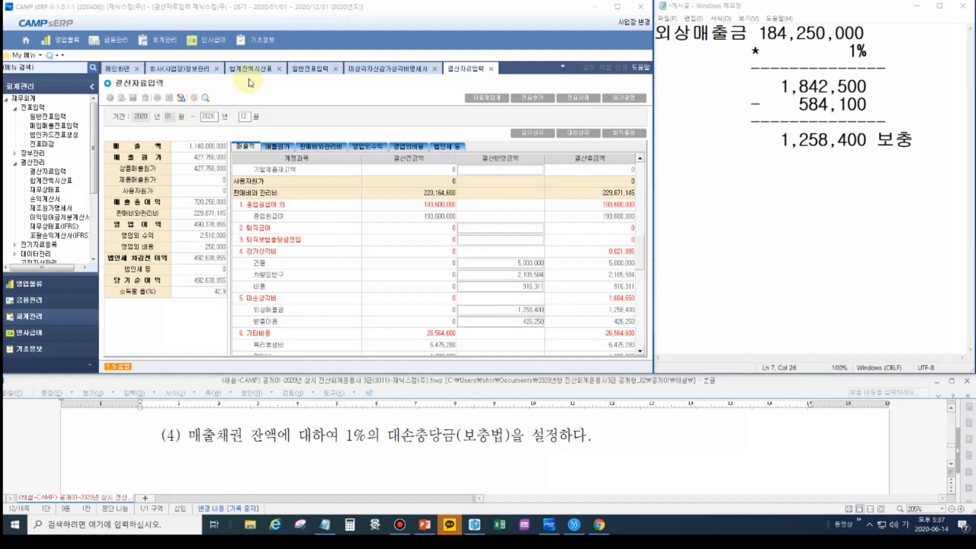
# - Check the 외상매출금 balance in 합계잔액시산표 against the amount noted in Notepad
pyautogui.click(250, 69)
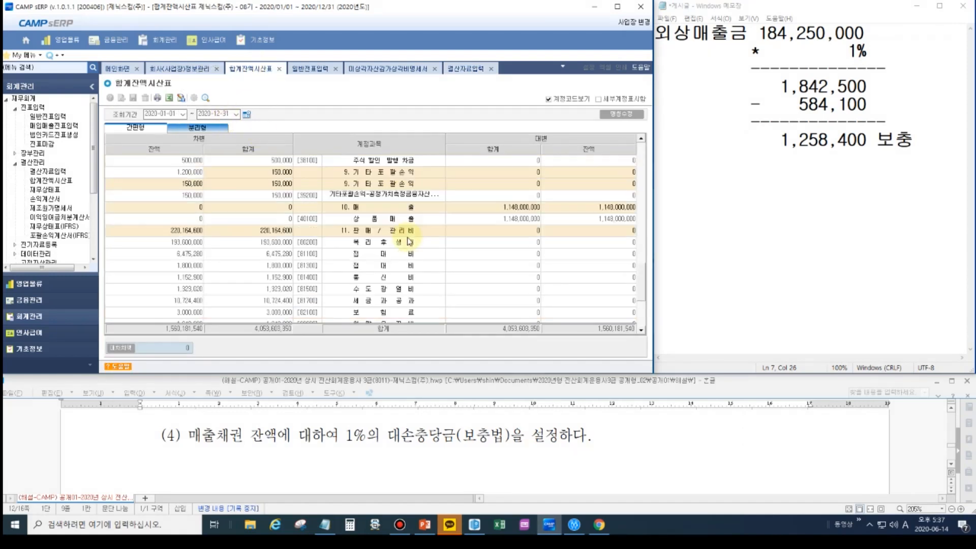
pyautogui.scroll(10, 407, 244)
pyautogui.scroll(10, 401, 247)
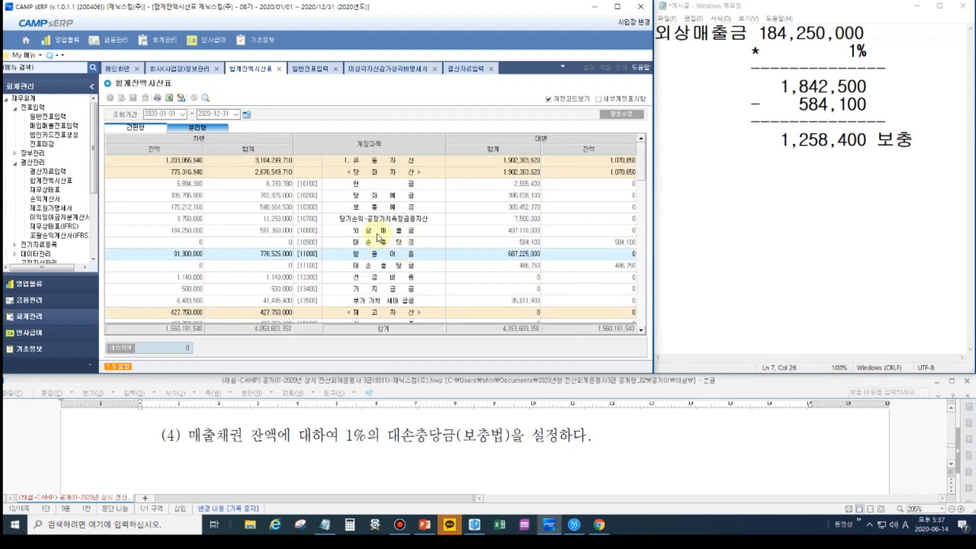
pyautogui.click(176, 233)
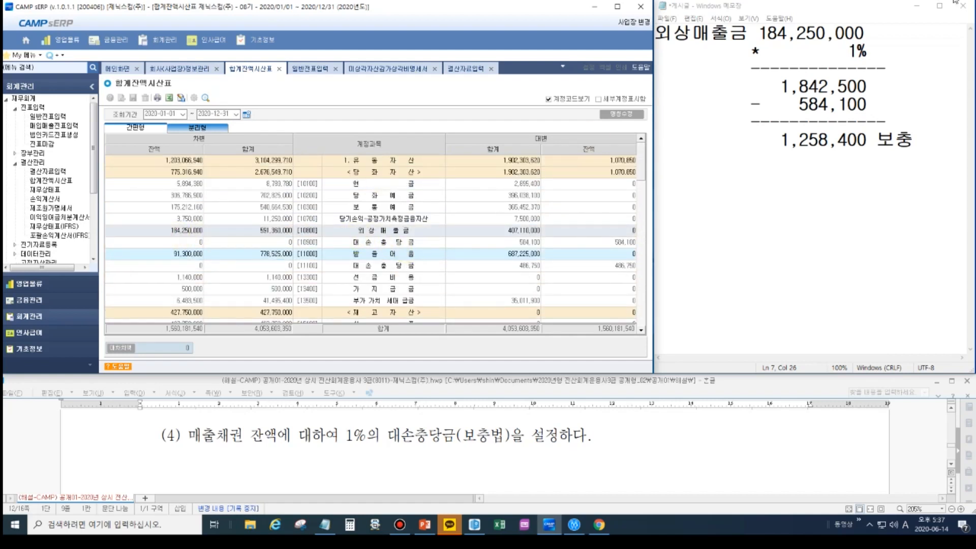
pyautogui.moveTo(155, 225); pyautogui.dragTo(222, 244)
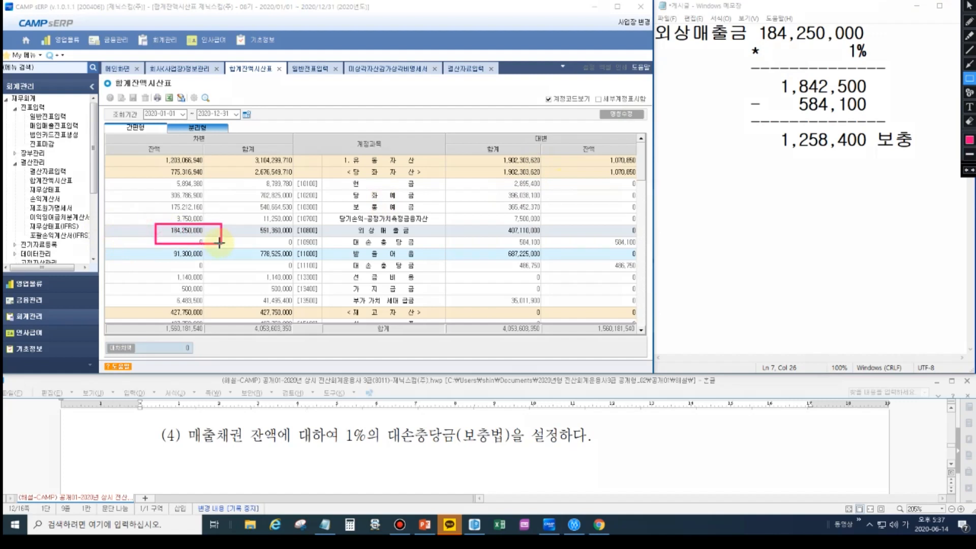
pyautogui.press('Escape')
pyautogui.click(187, 233)
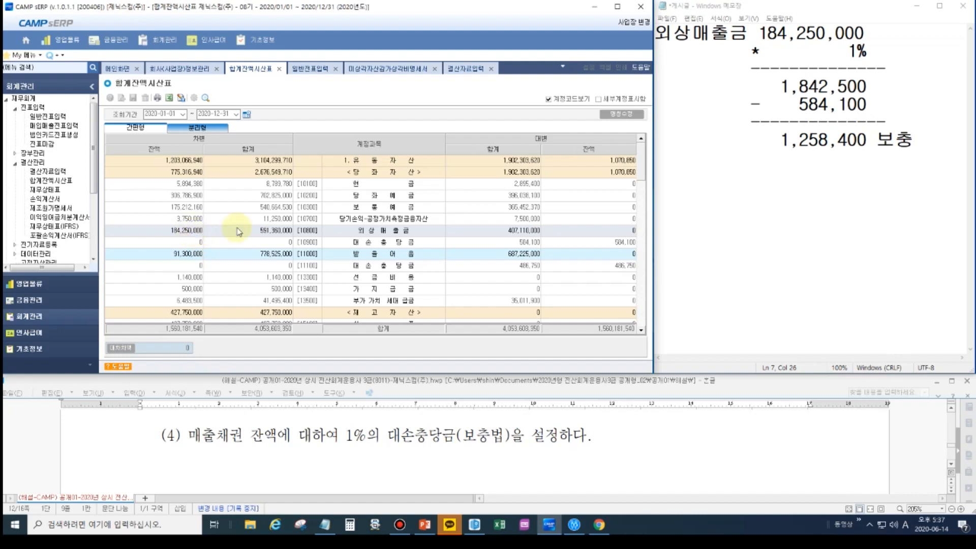
pyautogui.click(810, 37)
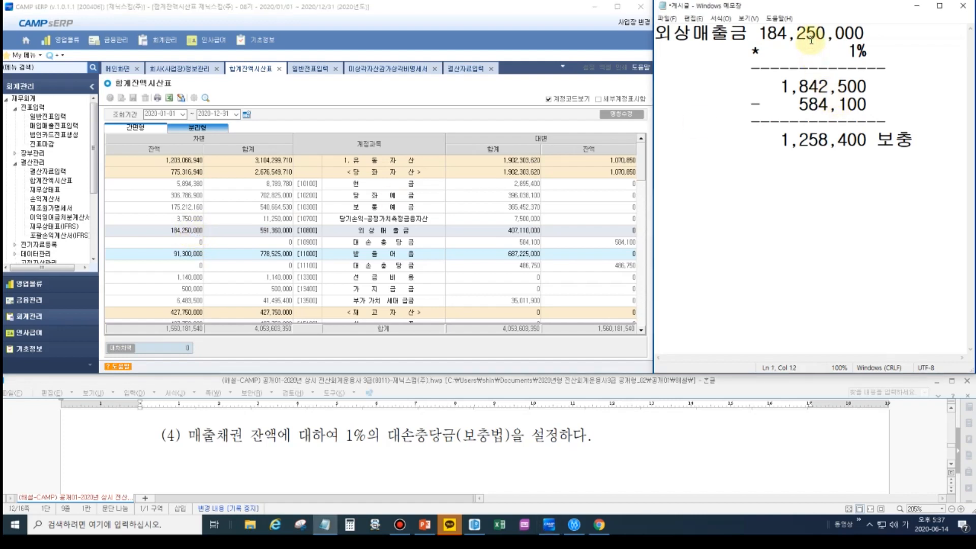
# - Check the 대손충당금 credit balance and the 받을어음 balance in the trial balance, and return to 결산자료입력
pyautogui.click(618, 246)
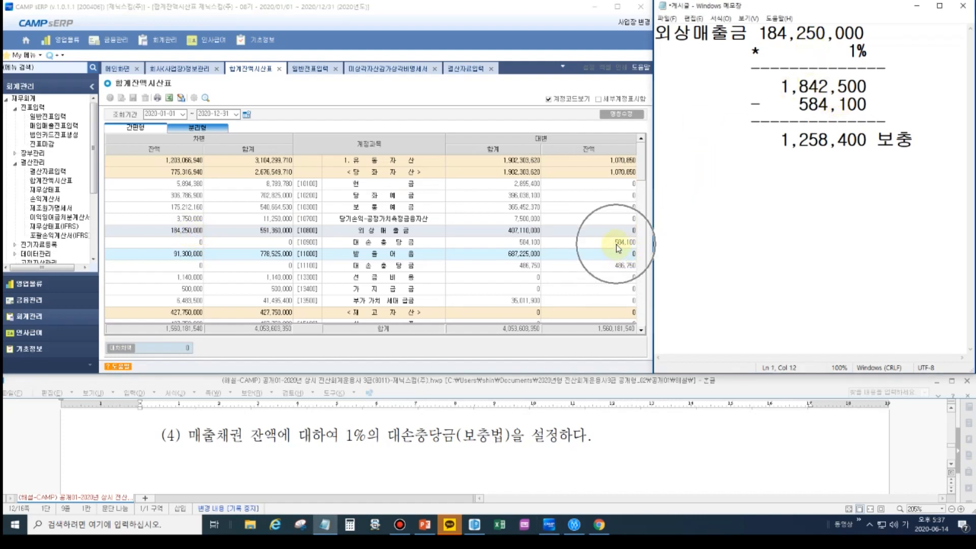
pyautogui.click(966, 6)
pyautogui.click(969, 78)
pyautogui.moveTo(598, 237); pyautogui.dragTo(645, 250)
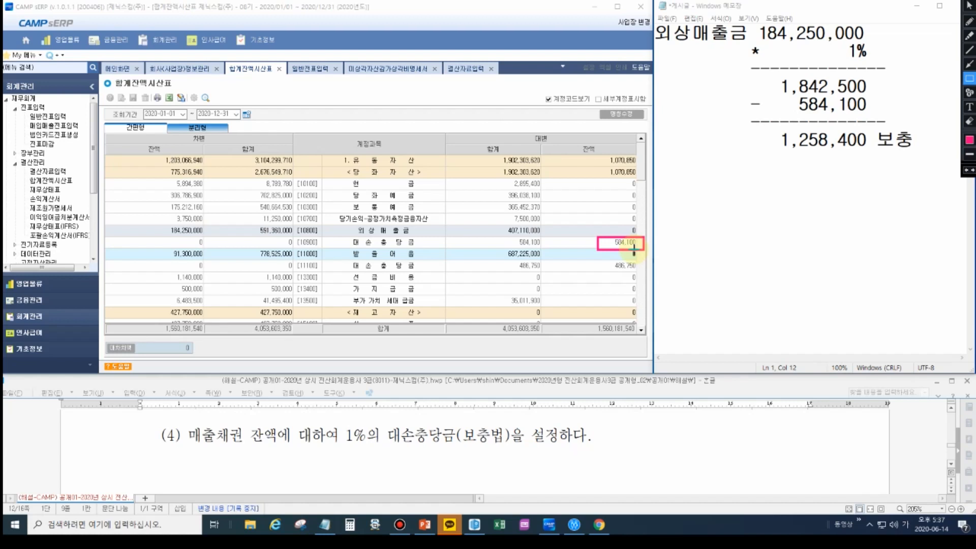
pyautogui.press('Escape')
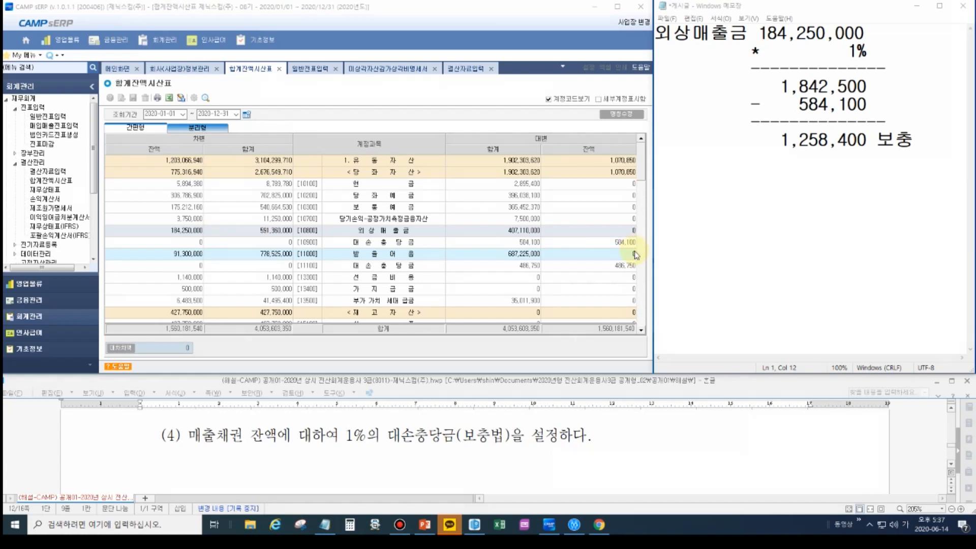
pyautogui.press('ctrl')
pyautogui.press('ctrl')
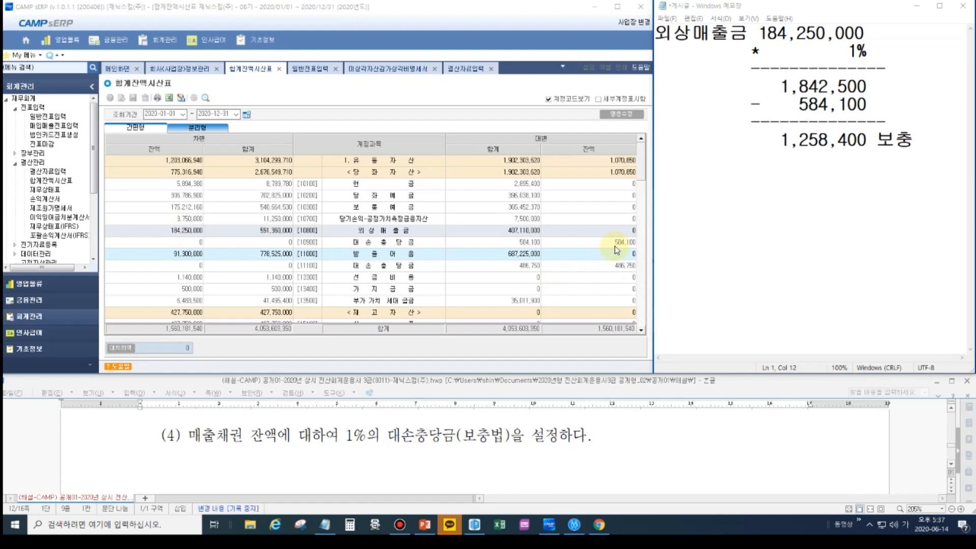
pyautogui.click(198, 255)
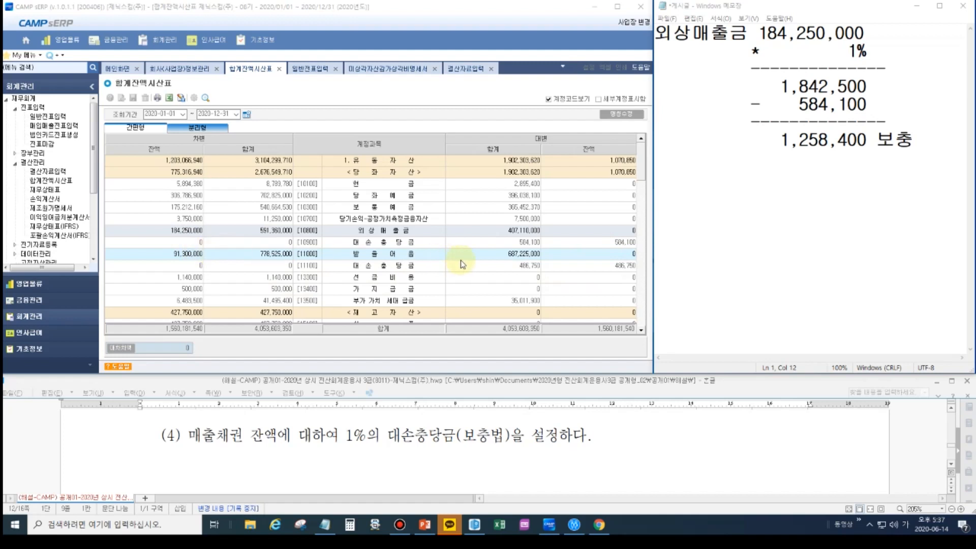
pyautogui.click(466, 68)
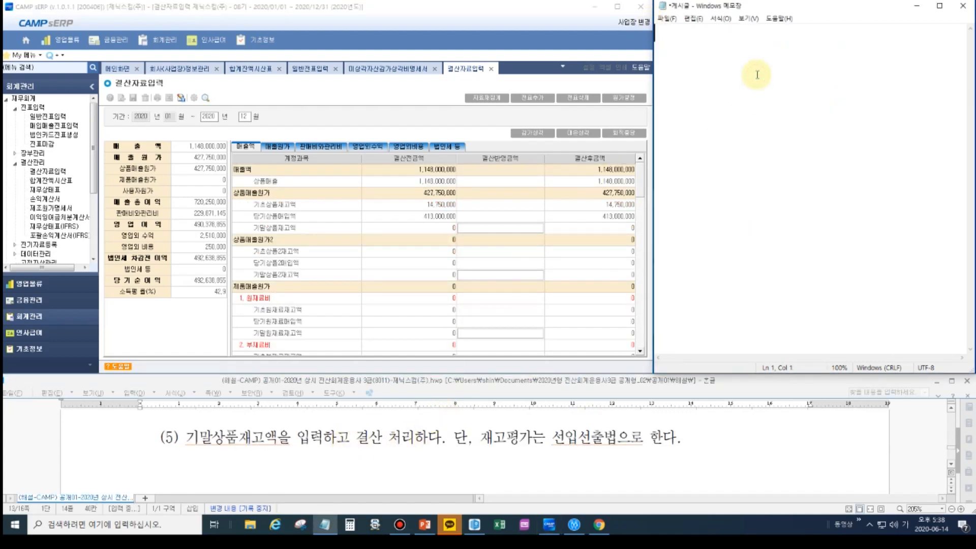
# - Replace the Notepad calculation with the heading 5. 기말상품재고액 and leave blank lines below it
pyautogui.write('5. 기말상품재고')
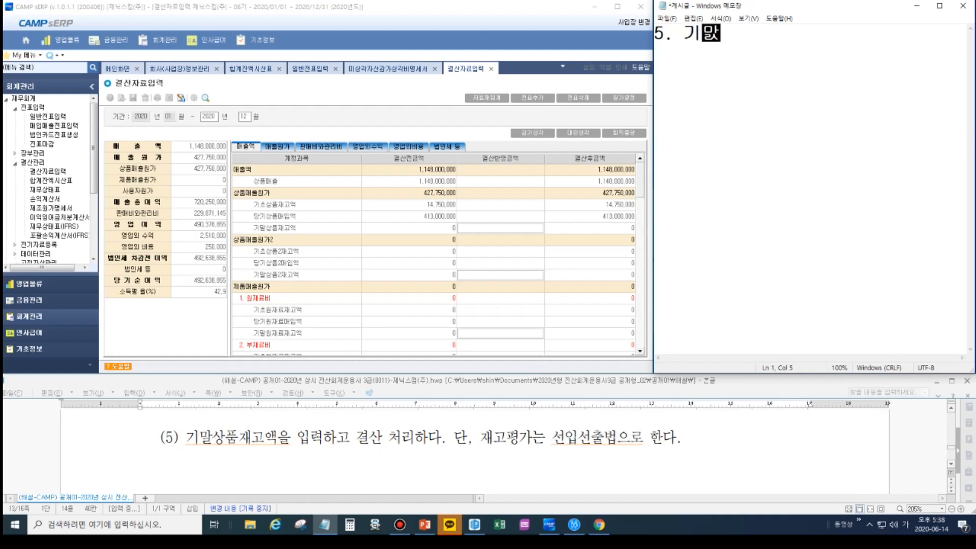
pyautogui.write('액')
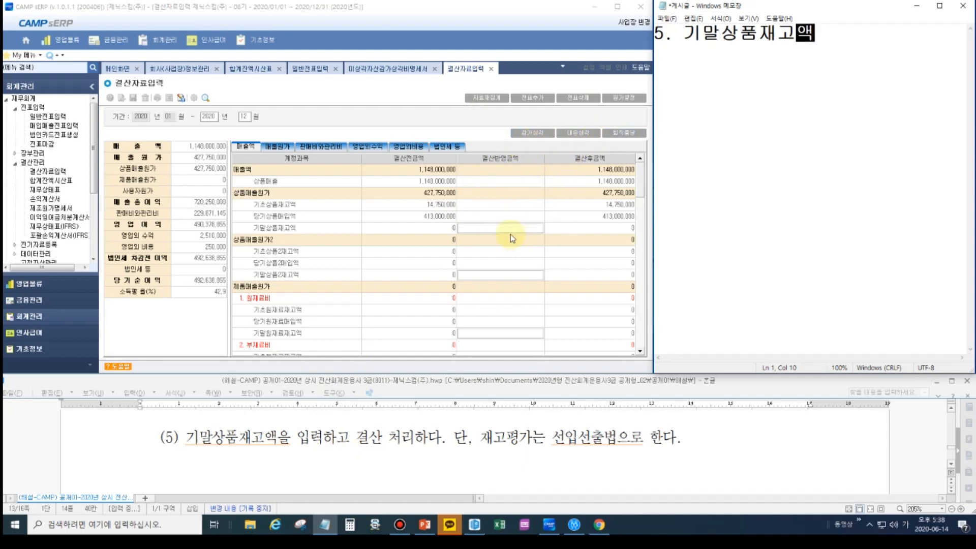
pyautogui.click(492, 229)
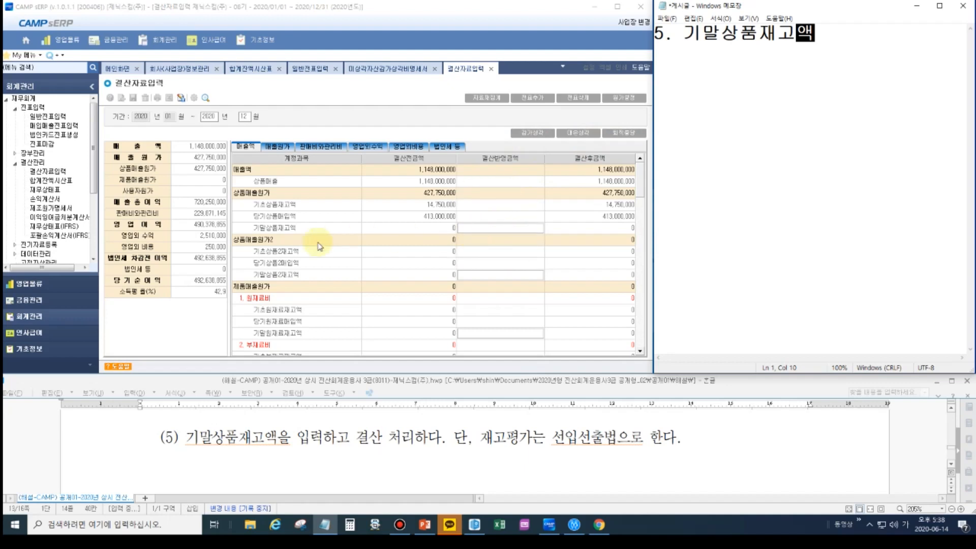
pyautogui.click(489, 227)
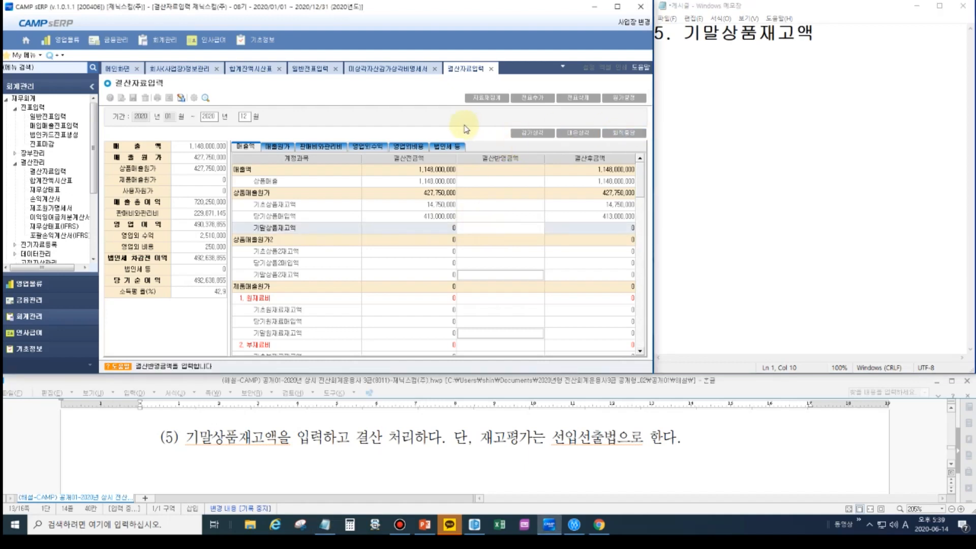
pyautogui.click(816, 39)
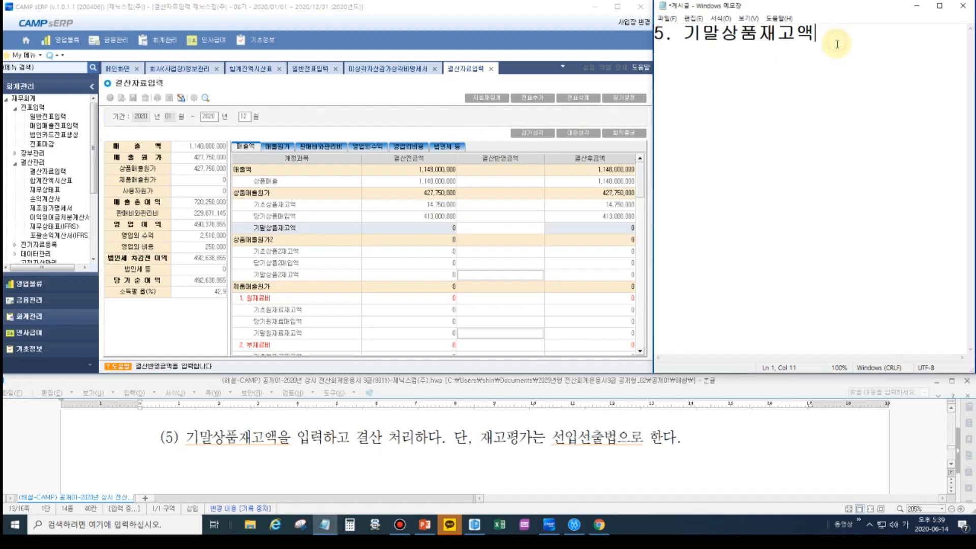
pyautogui.press('Return')
pyautogui.press('Return')
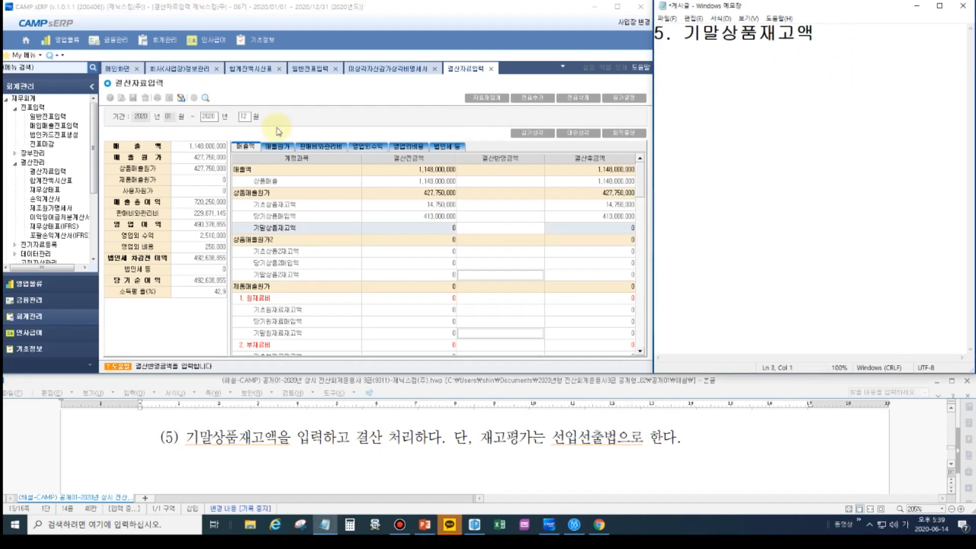
# - Show the 영업물류 module's menu tree and expand 재고/생산관리
pyautogui.click(29, 286)
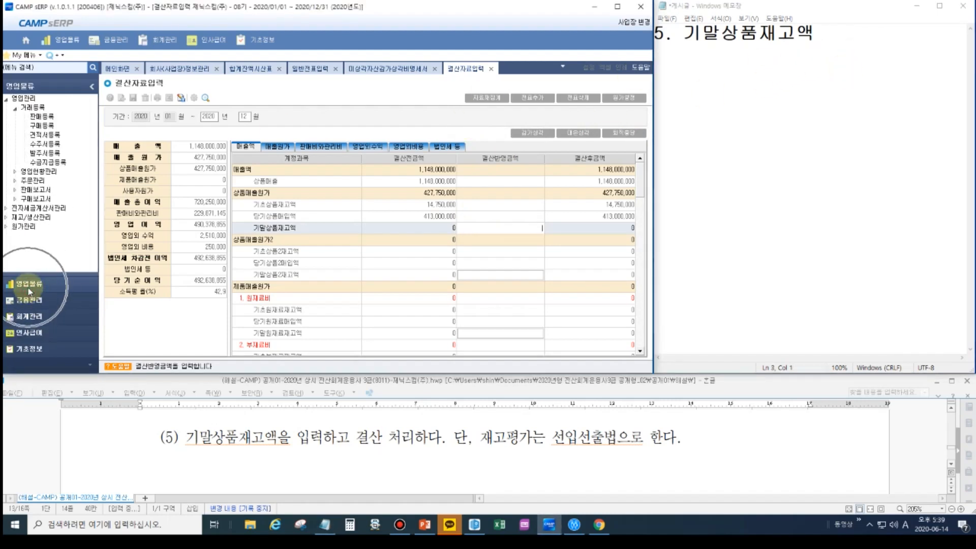
pyautogui.click(31, 217)
pyautogui.click(34, 232)
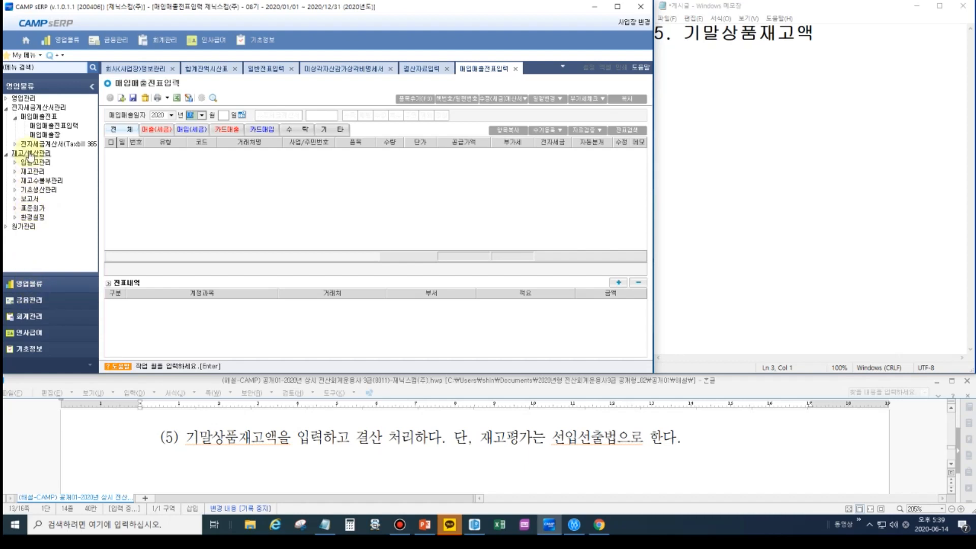
# - Write the indented menu path 영업물류, 재고/생산관리, 재고수불부관리 below the heading in Notepad
pyautogui.click(888, 114)
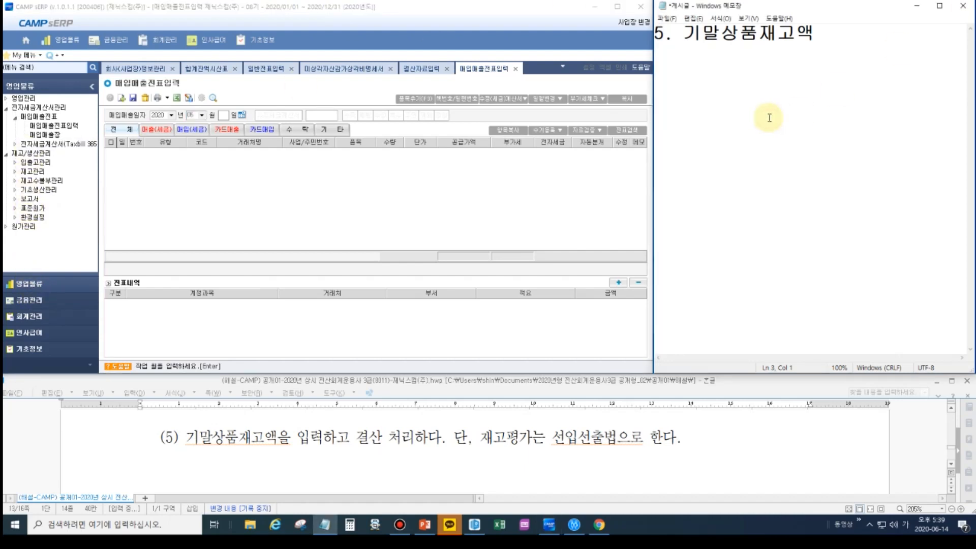
pyautogui.press('Return')
pyautogui.write('영업')
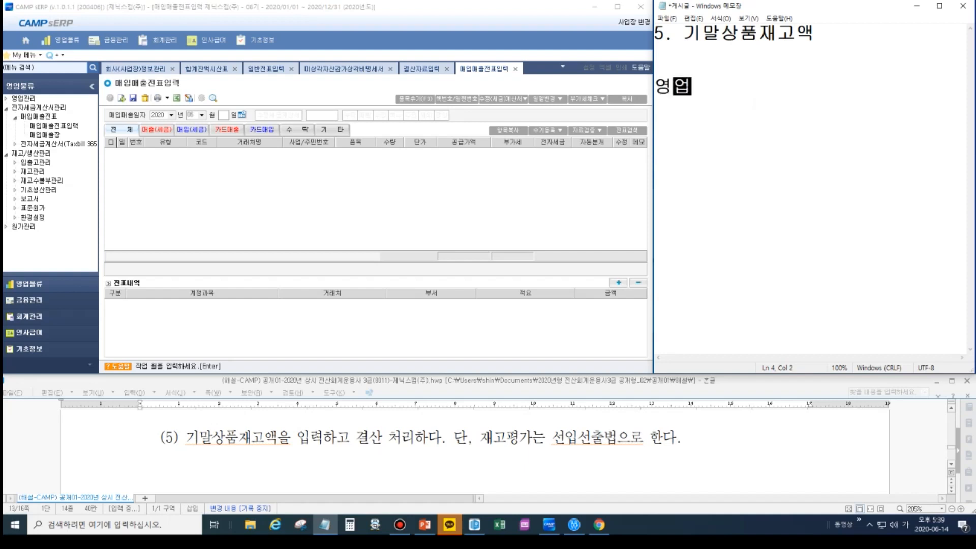
pyautogui.write('물ㄹㅠ')
pyautogui.press('Return')
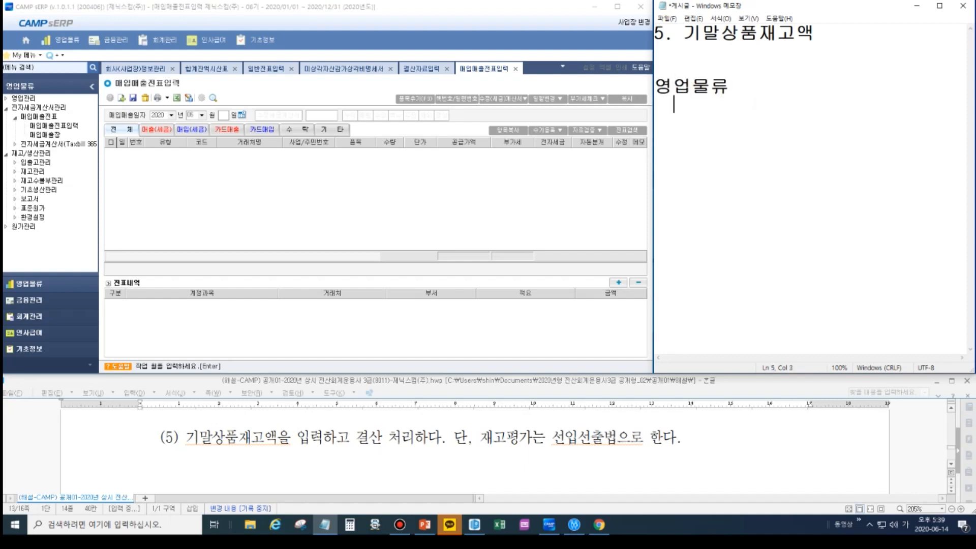
pyautogui.write('재고/새ㅇ산관리')
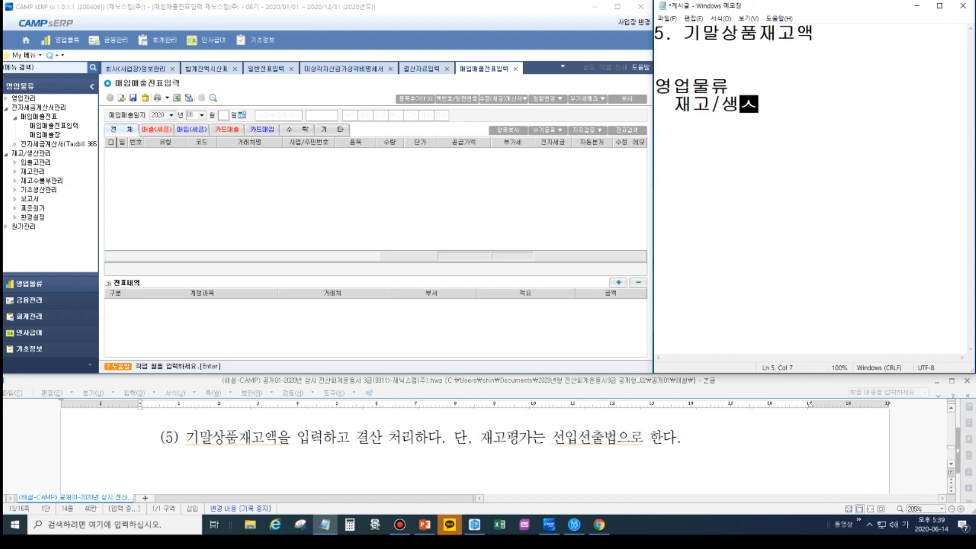
pyautogui.press('Return')
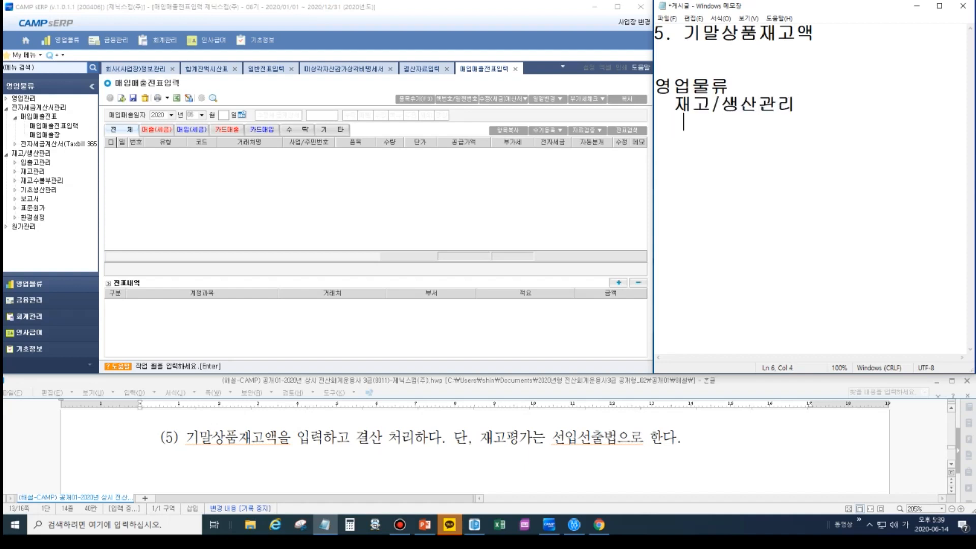
pyautogui.write('재고수불ㅂ')
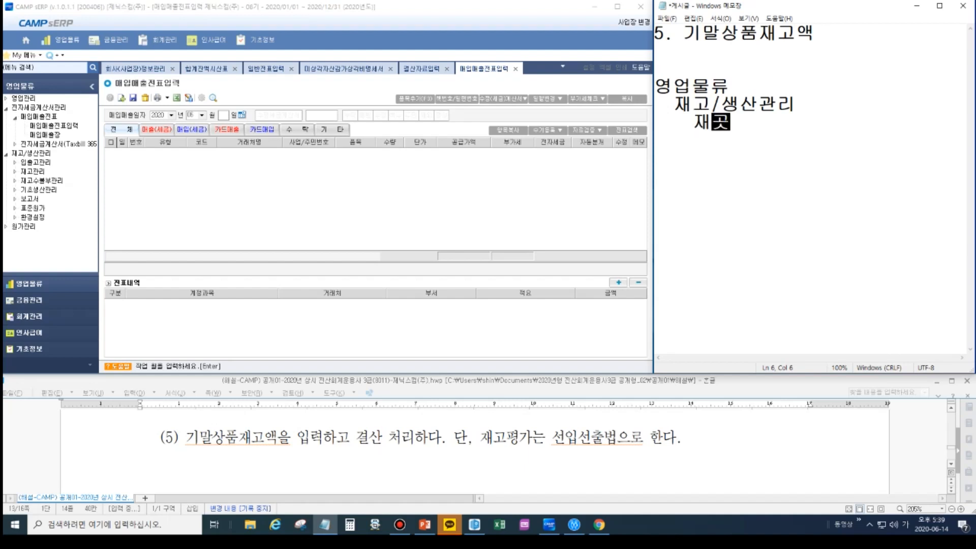
pyautogui.write('관리')
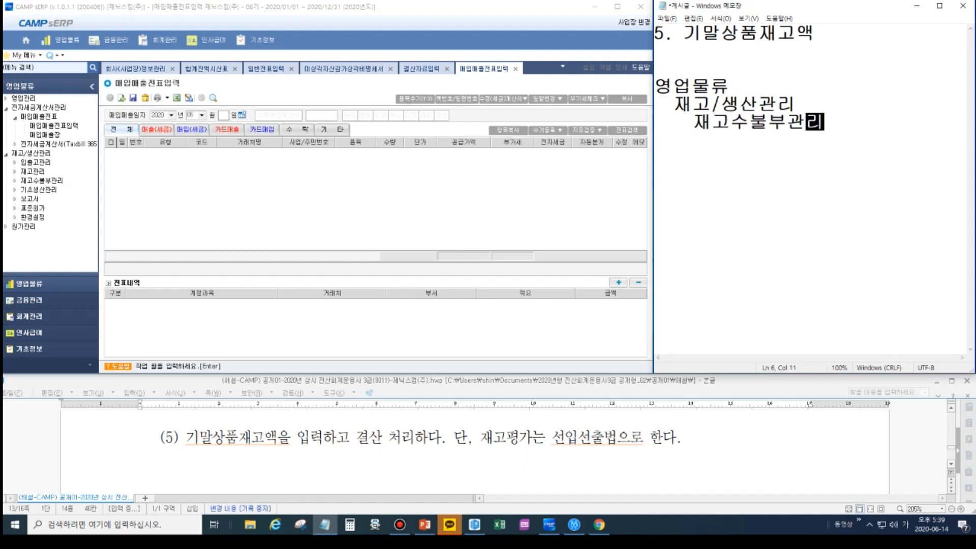
# - Expand 재고수불부관리 under 재고/생산관리 and open 재고수불부
pyautogui.click(967, 6)
pyautogui.click(969, 79)
pyautogui.moveTo(8, 176); pyautogui.dragTo(73, 187)
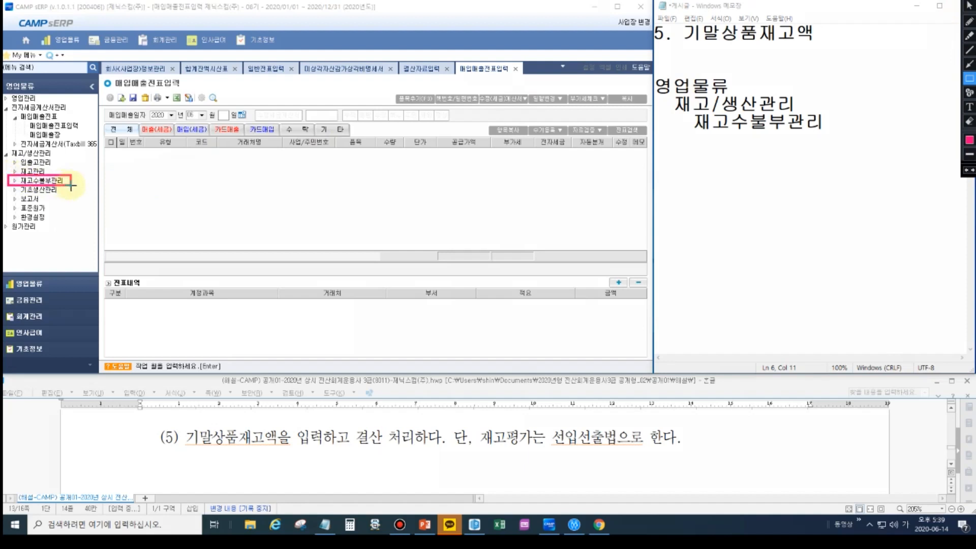
pyautogui.press('Escape')
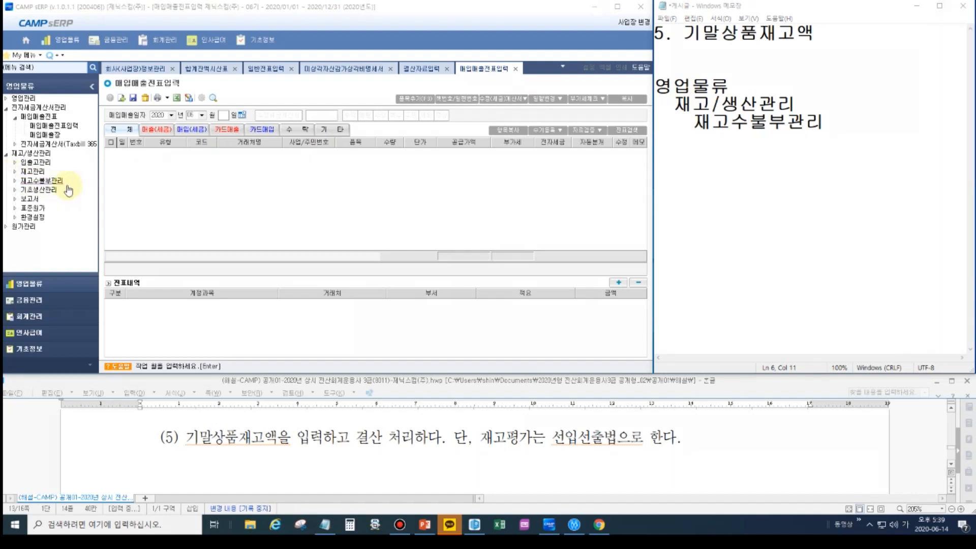
pyautogui.click(58, 181)
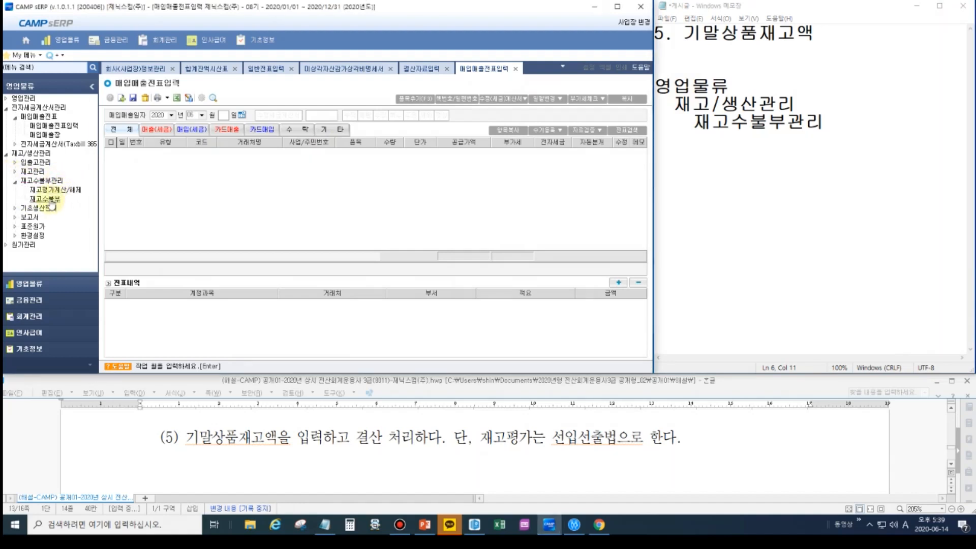
pyautogui.doubleClick(51, 203)
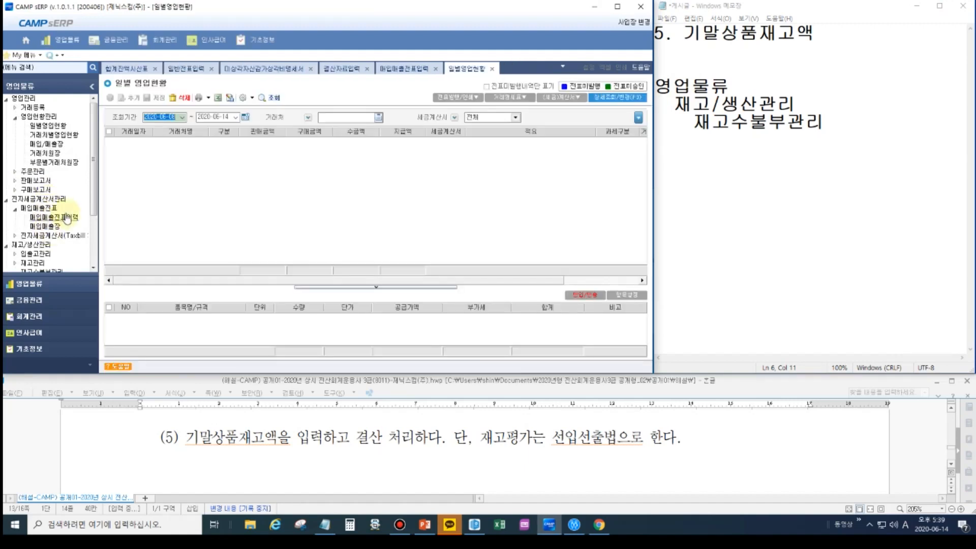
pyautogui.moveTo(94, 179); pyautogui.dragTo(93, 220)
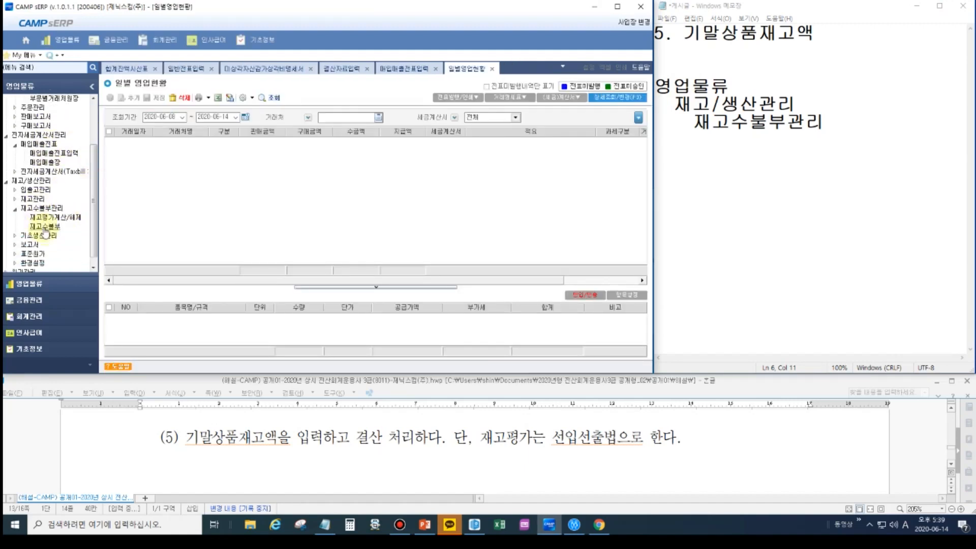
pyautogui.doubleClick(44, 227)
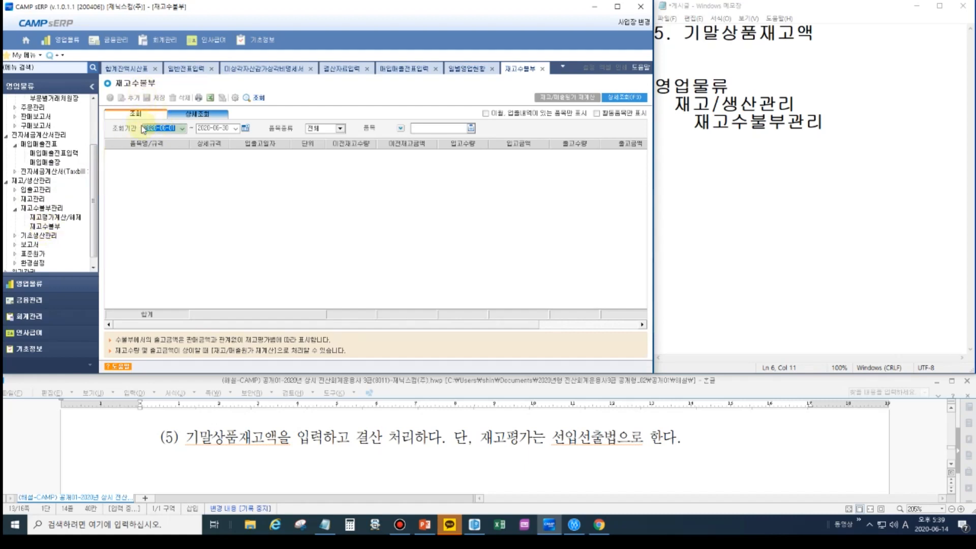
# - Query the 재고수불부 for the period 2020-01-01 to 2020-12-31 with 품목종류 전체
pyautogui.write('20')
pyautogui.press('Return')
pyautogui.write('2')
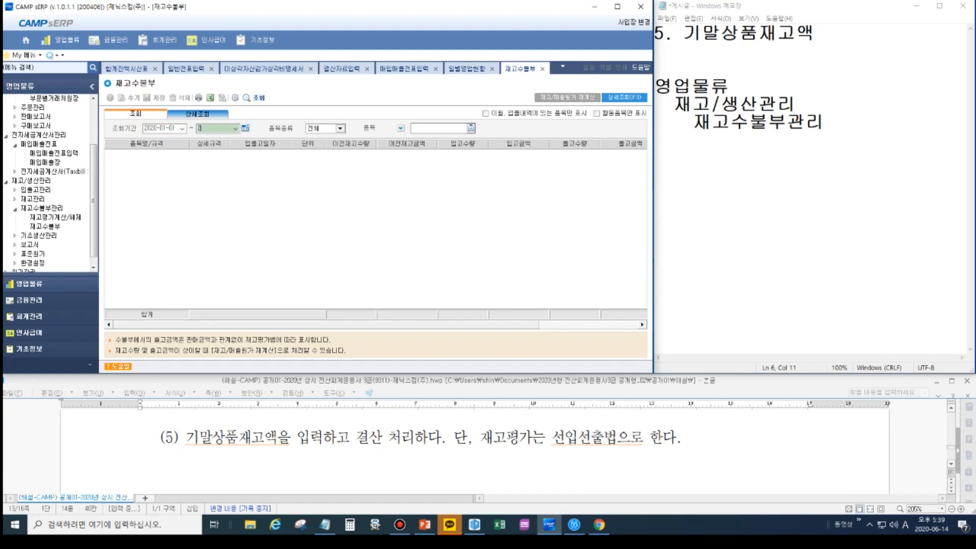
pyautogui.press('Return')
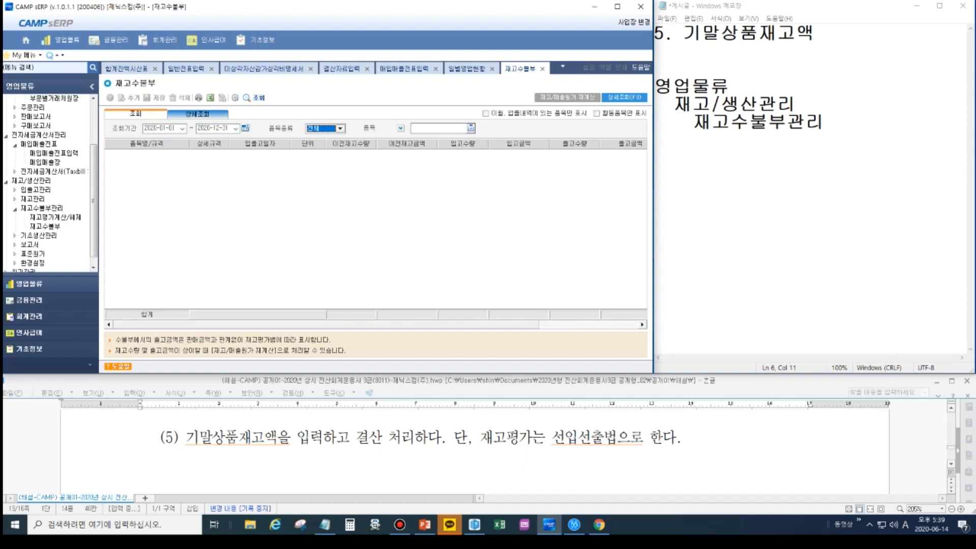
pyautogui.press('Return')
pyautogui.press('Return')
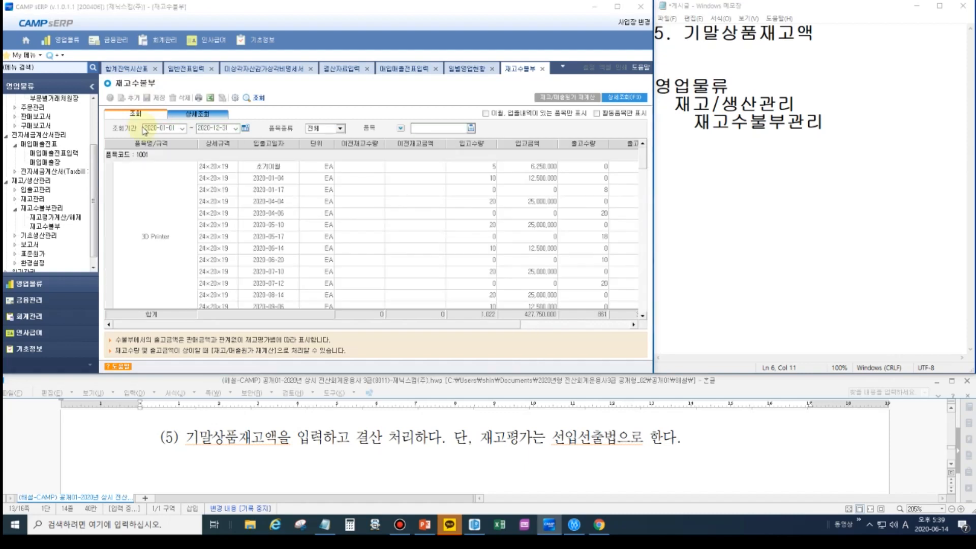
# - Check the total 재고금액 in the 합계 row of the stock ledger
pyautogui.moveTo(517, 326); pyautogui.dragTo(645, 331)
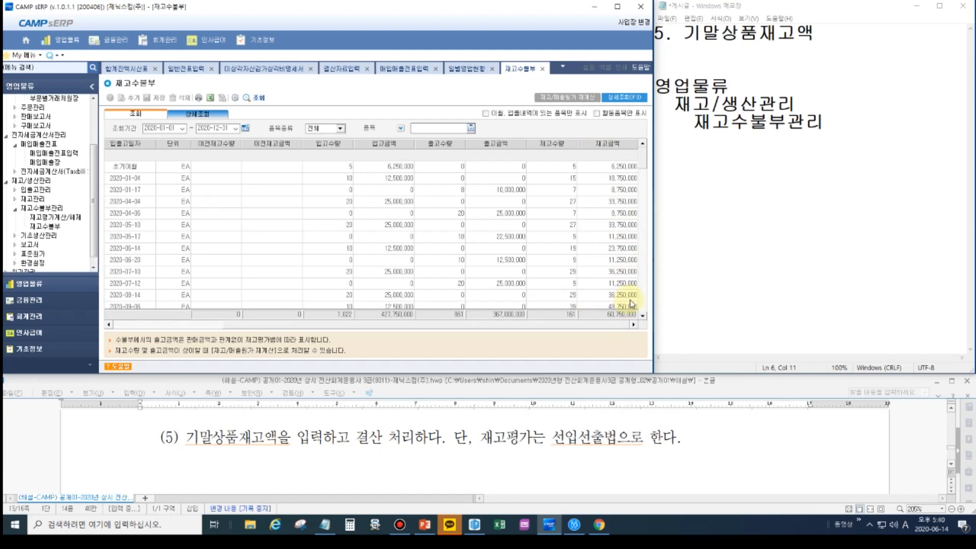
pyautogui.click(947, 1)
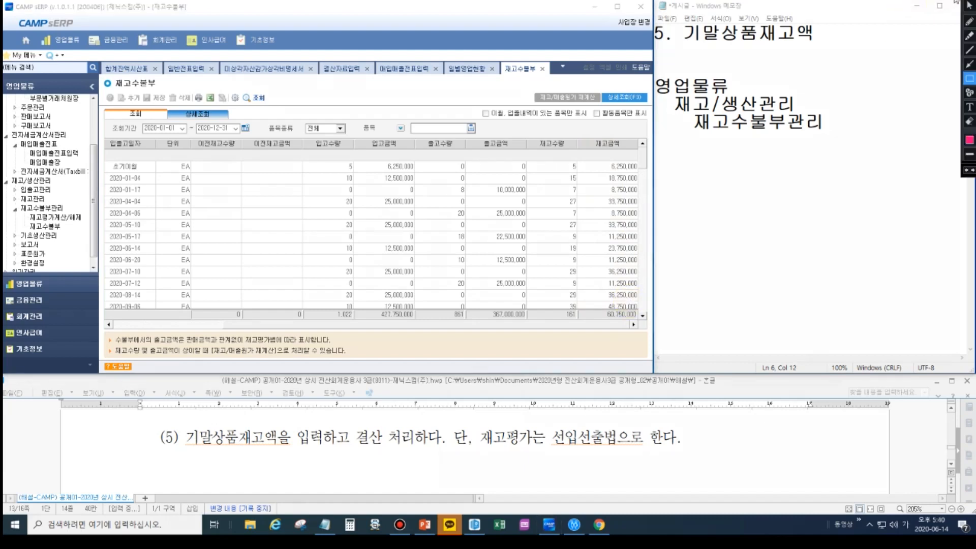
pyautogui.moveTo(576, 310); pyautogui.dragTo(643, 321)
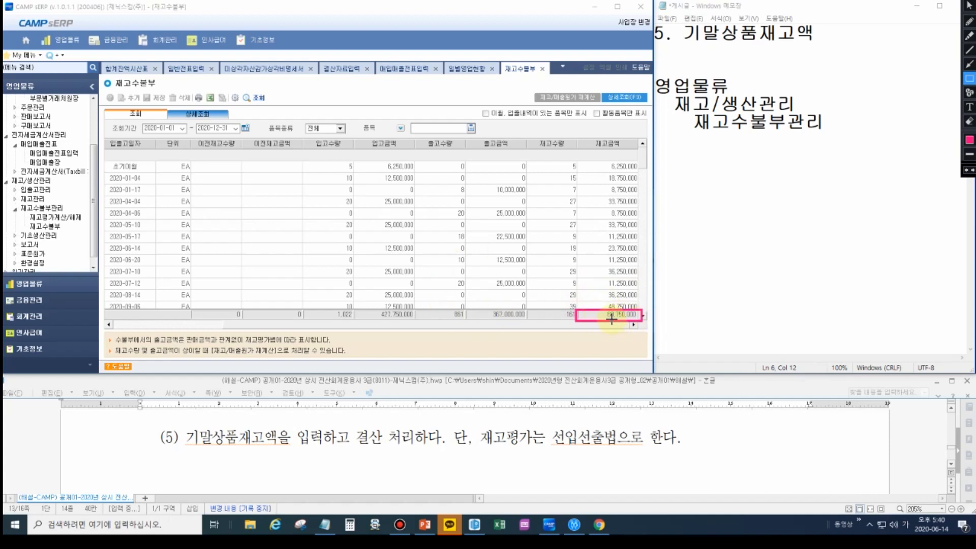
pyautogui.press('Escape')
# - Note the ending inventory amount 60,750,000 under the 기말상품재고액 heading in Notepad
pyautogui.click(788, 167)
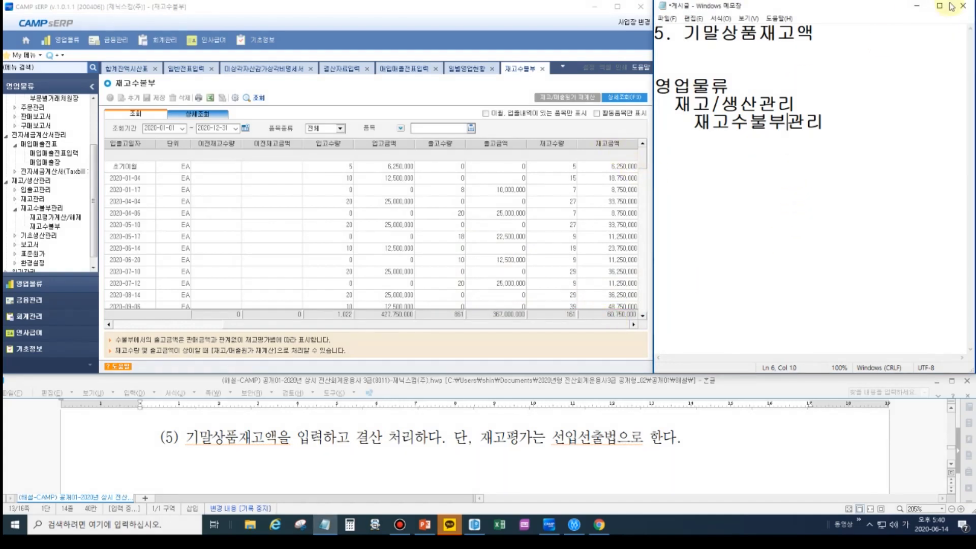
pyautogui.click(797, 57)
pyautogui.write('60,750,000')
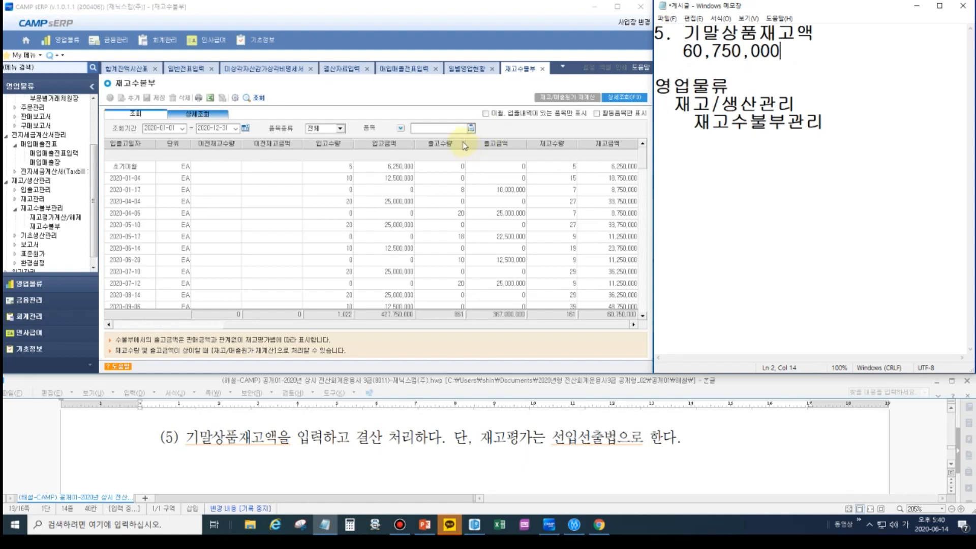
# - Return to 결산자료입력 and enter 60,750,000 as the 결산반영금액 of 기말상품재고액
pyautogui.click(345, 71)
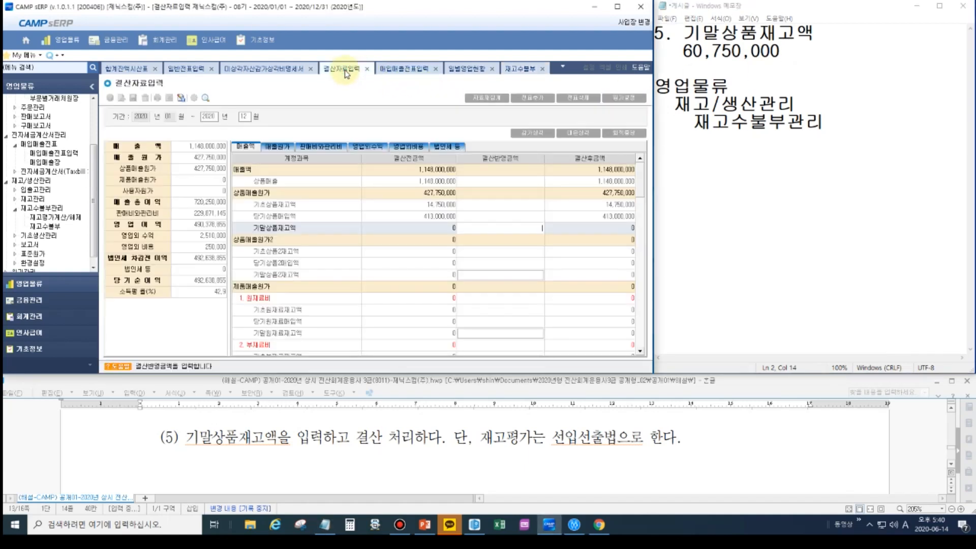
pyautogui.click(511, 230)
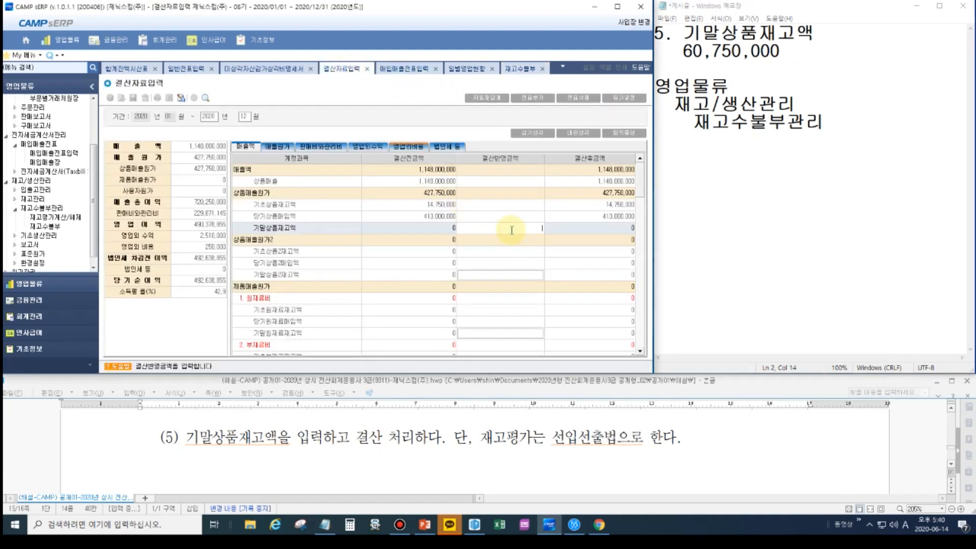
pyautogui.write('60,750,000')
pyautogui.press('Return')
pyautogui.click(512, 229)
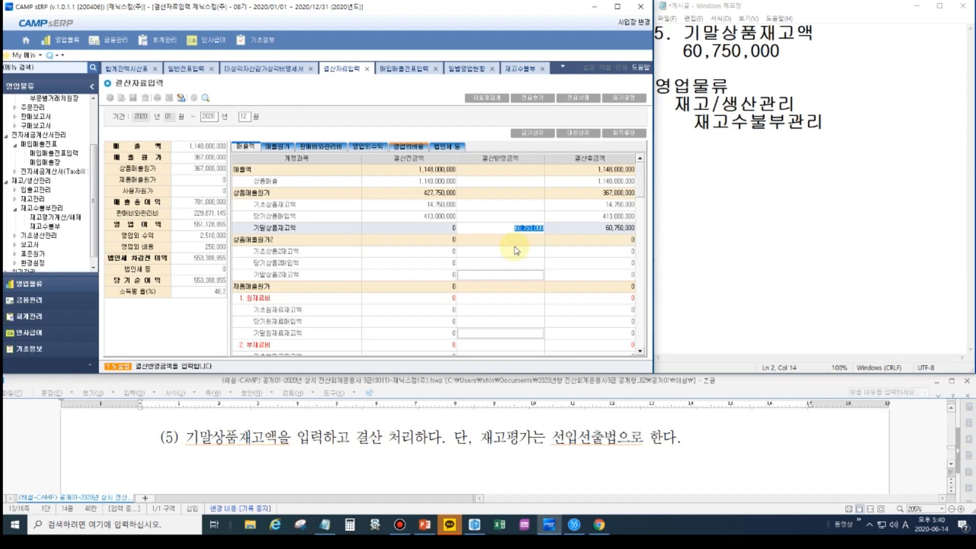
# - Issue the closing voucher from the entered closing data with 전표추가 and accept the confirmation
pyautogui.hotkey('ctrl', 'alt', 'd')
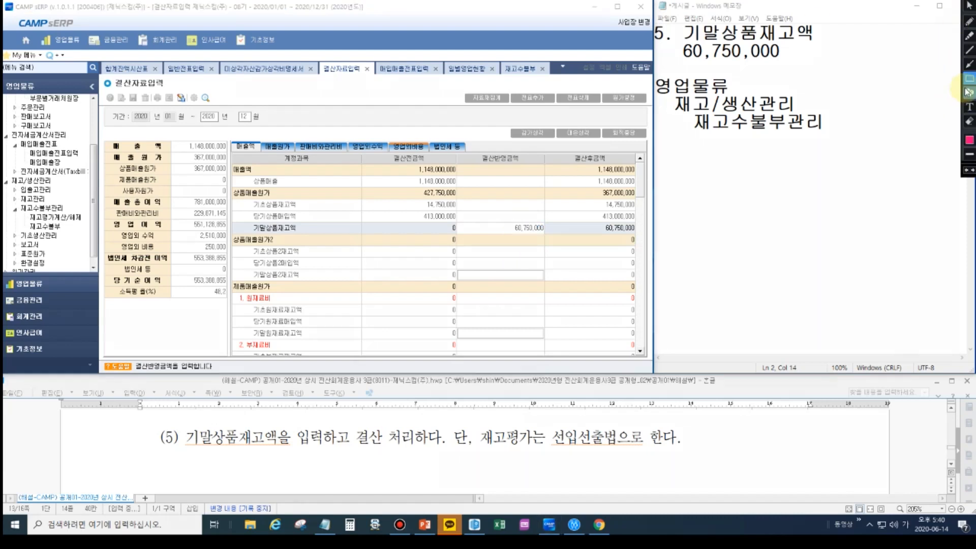
pyautogui.moveTo(512, 91); pyautogui.dragTo(552, 105)
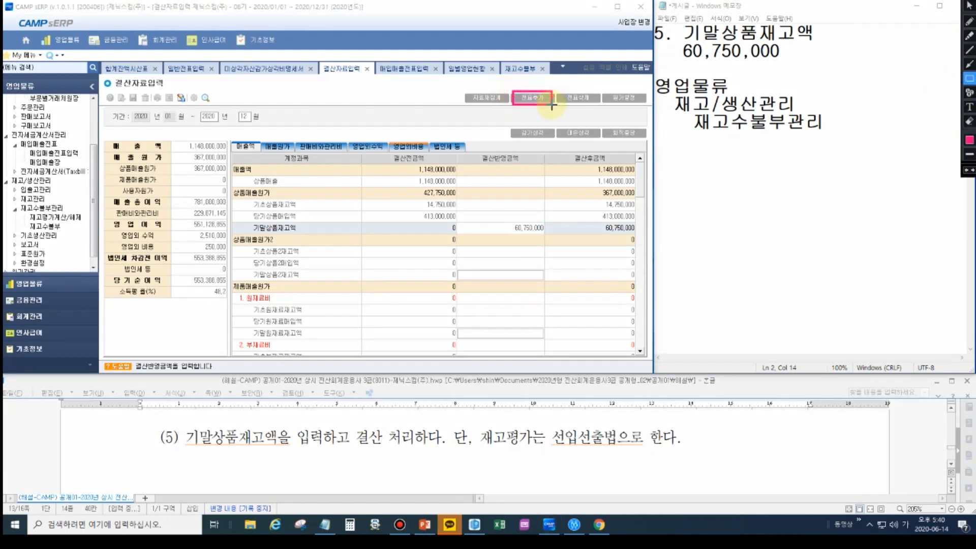
pyautogui.hotkey('ctrl', 'alt', 'd')
pyautogui.click(532, 98)
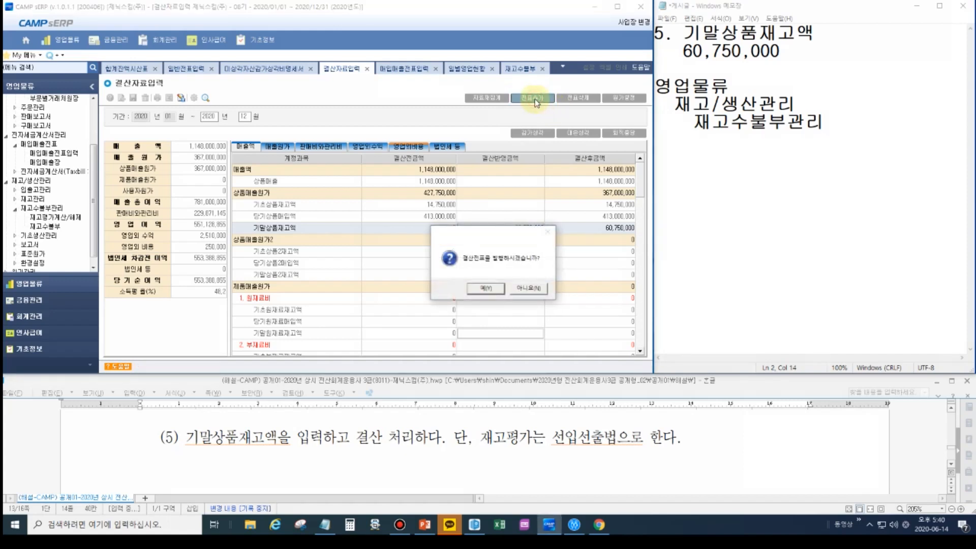
pyautogui.click(485, 288)
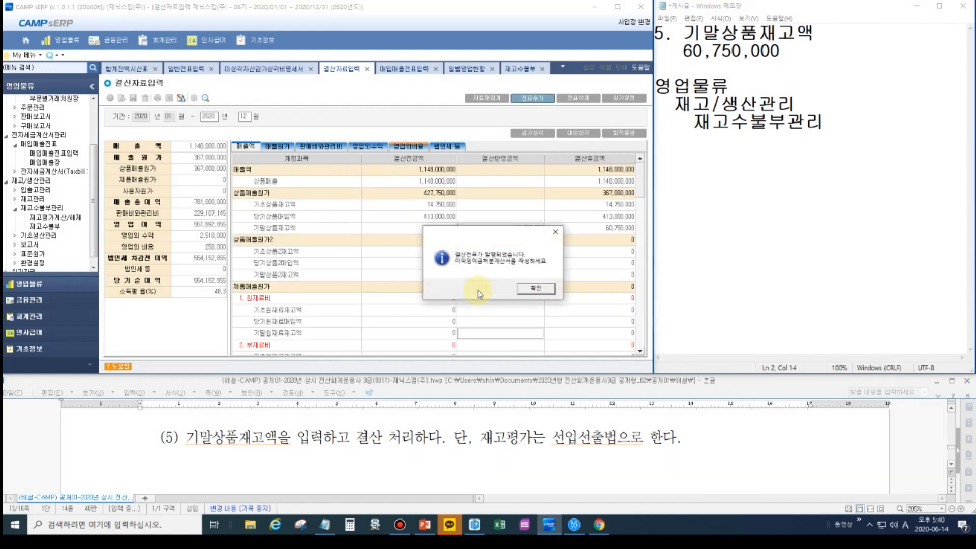
# - Acknowledge the closing voucher message and reload the 12/31 vouchers in 일반전표입력
pyautogui.click(533, 289)
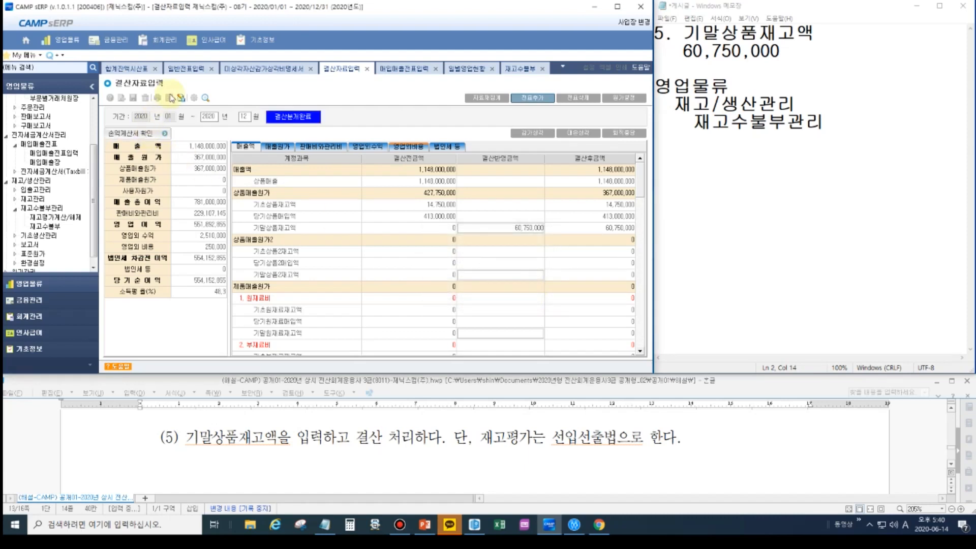
pyautogui.click(183, 69)
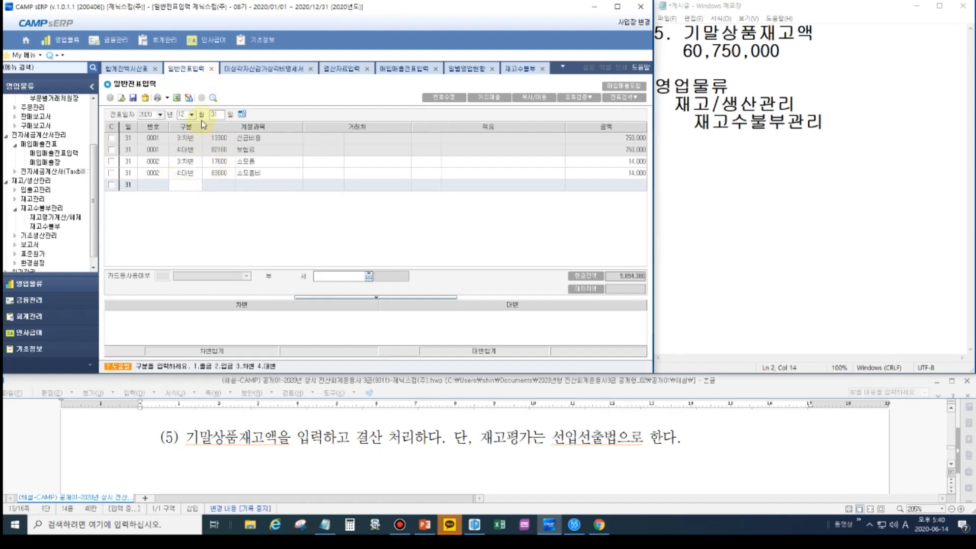
pyautogui.click(213, 98)
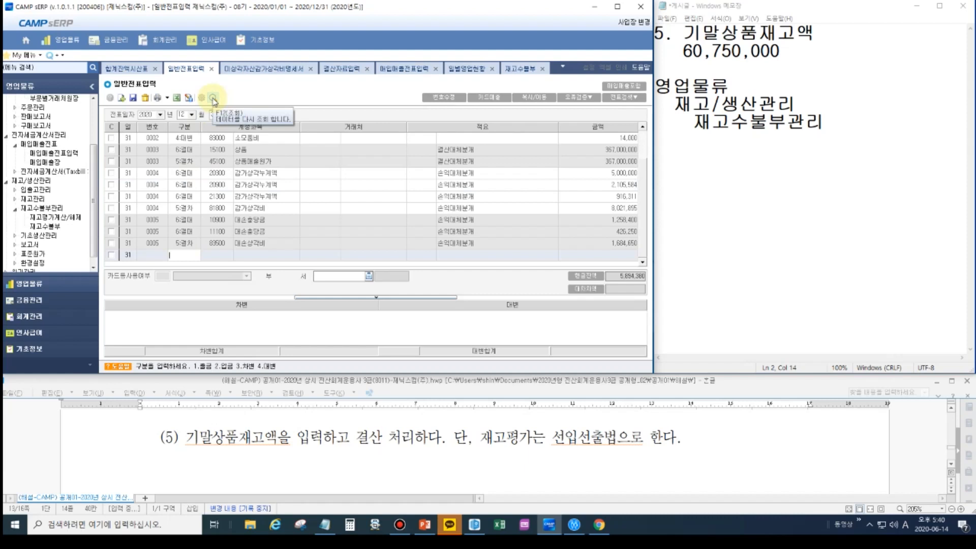
# - Examine the 12/31 journal entries, including the closing entry that transfers 상품 to 상품매출원가
pyautogui.click(185, 162)
pyautogui.scroll(1, 195, 175)
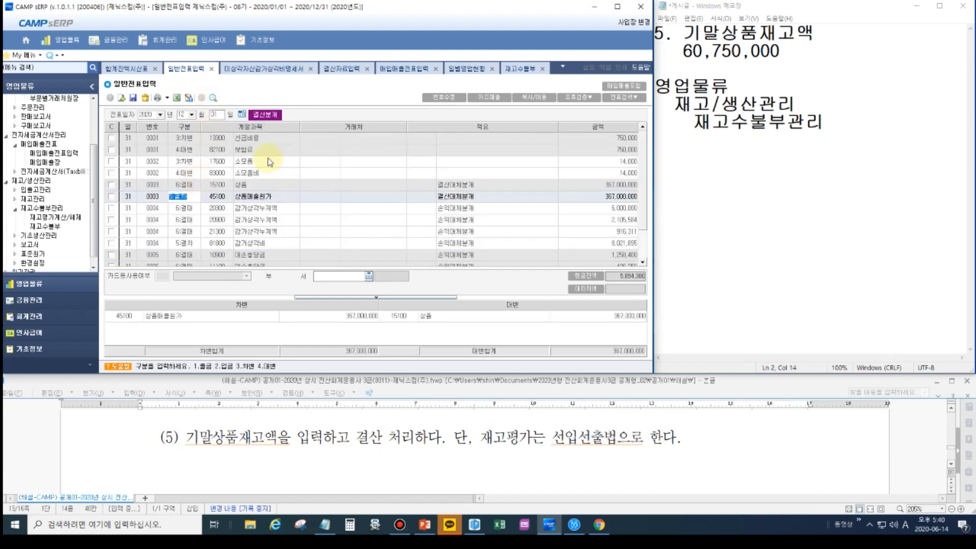
pyautogui.click(265, 138)
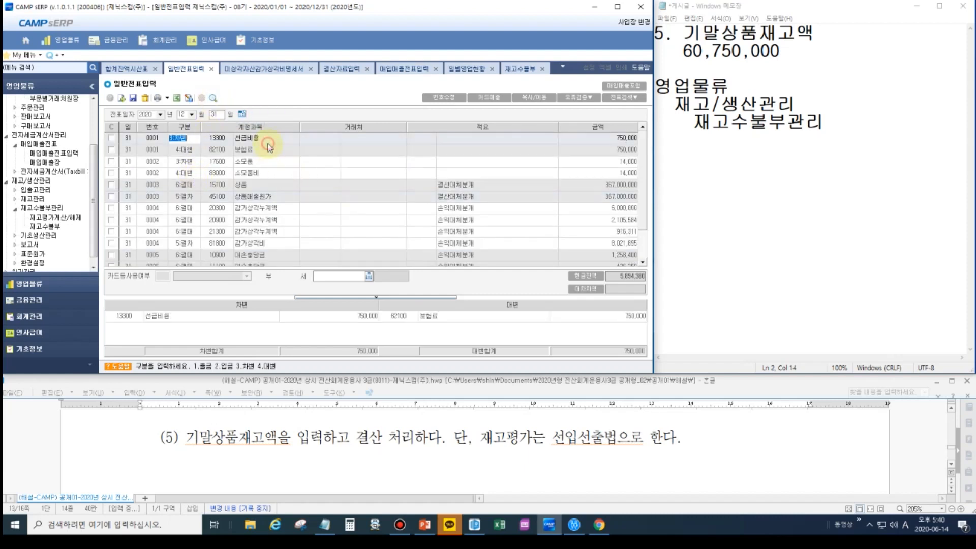
pyautogui.click(272, 174)
pyautogui.click(270, 185)
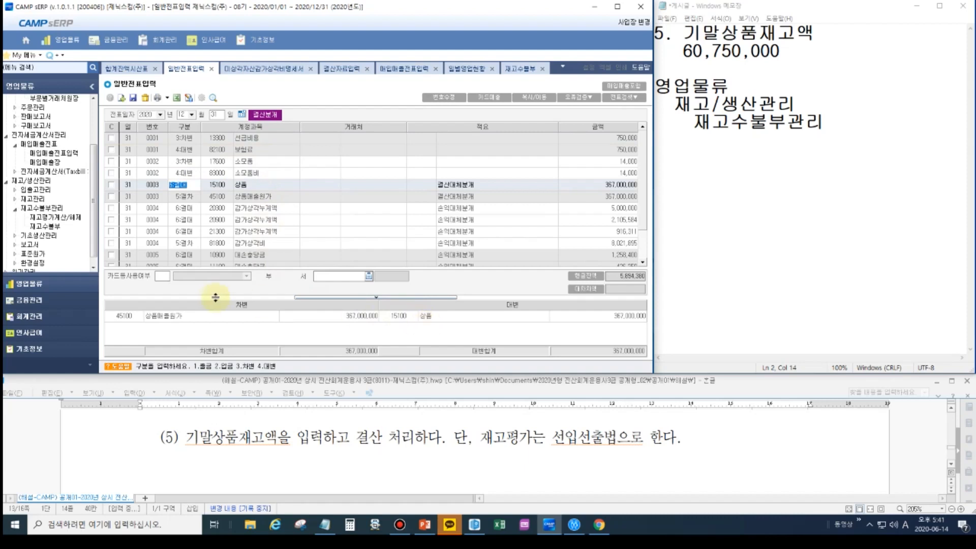
pyautogui.click(186, 317)
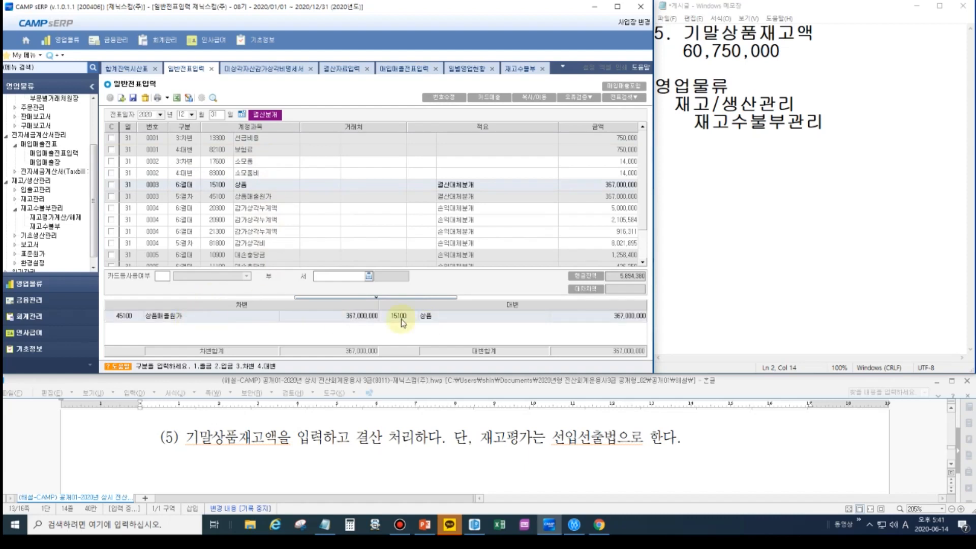
# - Switch to Notepad and remove the 60,750,000 amount and the 영업물류 menu path lines below the 기말상품재고액 heading
pyautogui.click(795, 53)
pyautogui.moveTo(793, 53); pyautogui.dragTo(683, 51)
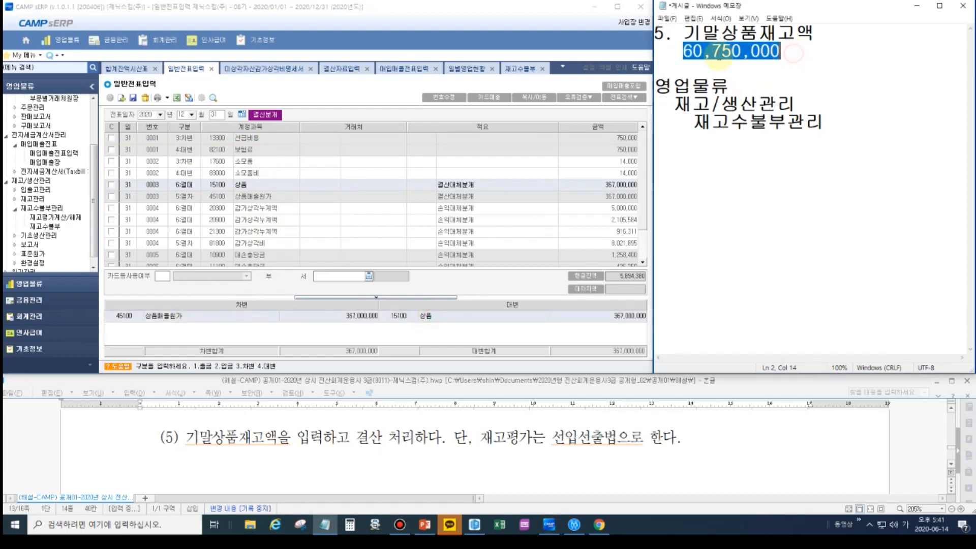
pyautogui.hotkey('ctrl', 'x')
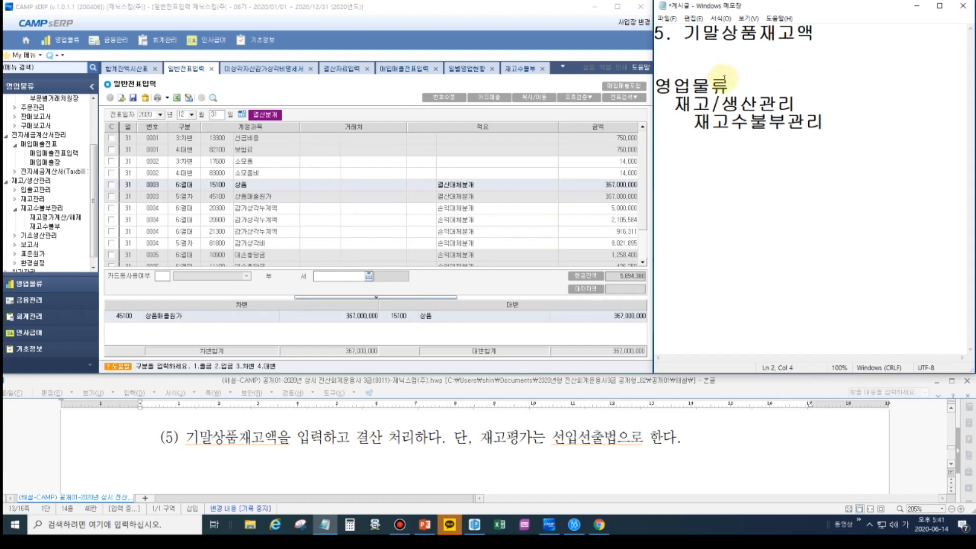
pyautogui.moveTo(849, 122); pyautogui.dragTo(635, 86)
pyautogui.press('Delete')
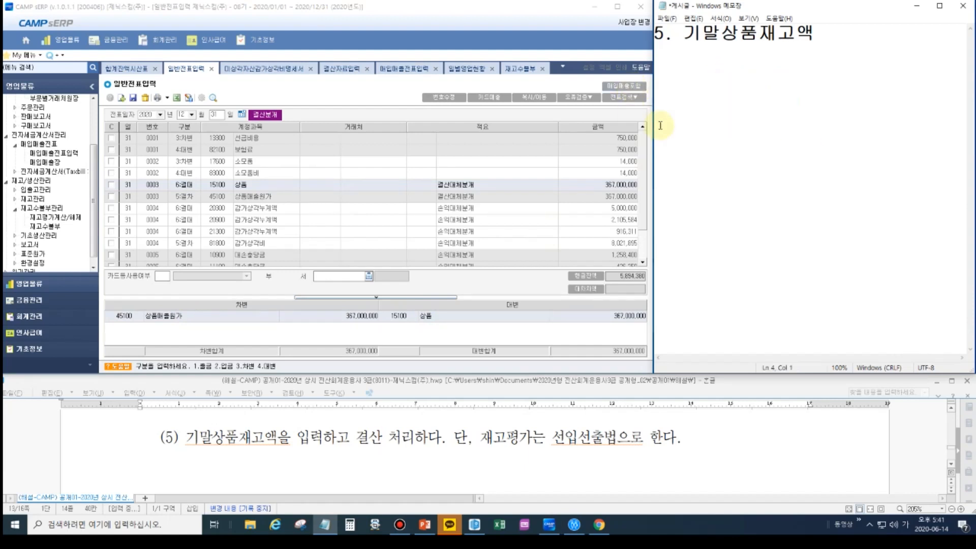
# - Write a 구입시 heading in the notes with the journal entry 상품 / 보통예금 beneath it
pyautogui.click(670, 69)
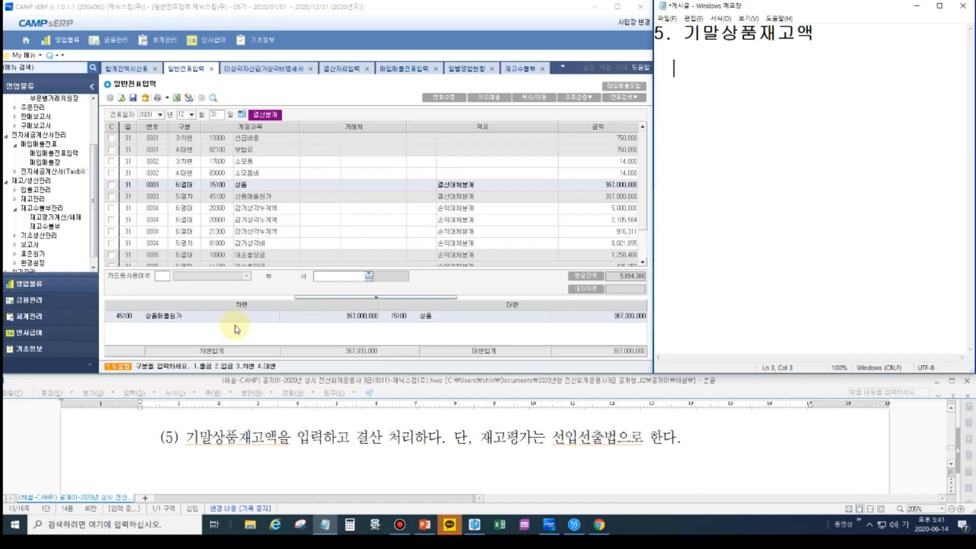
pyautogui.write('구입시')
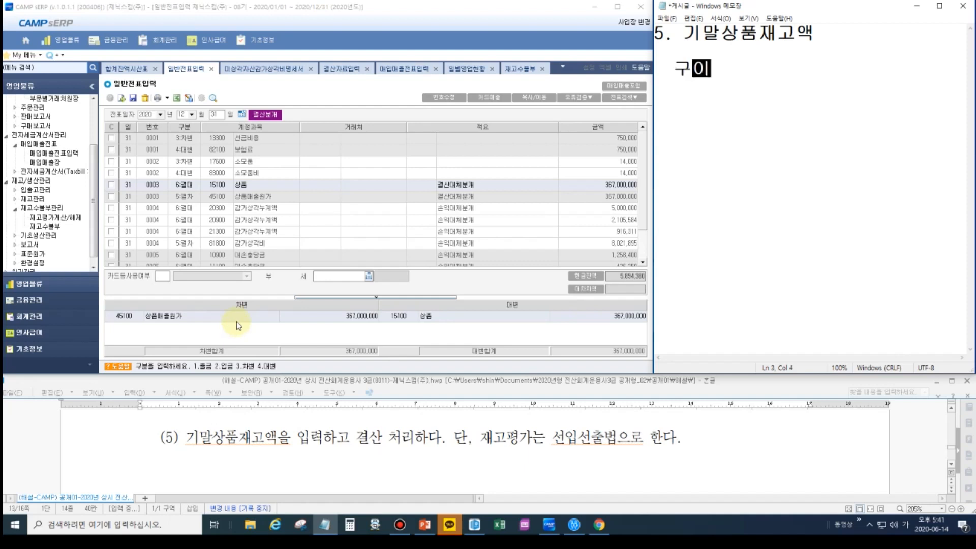
pyautogui.press('Delete')
pyautogui.press('Delete')
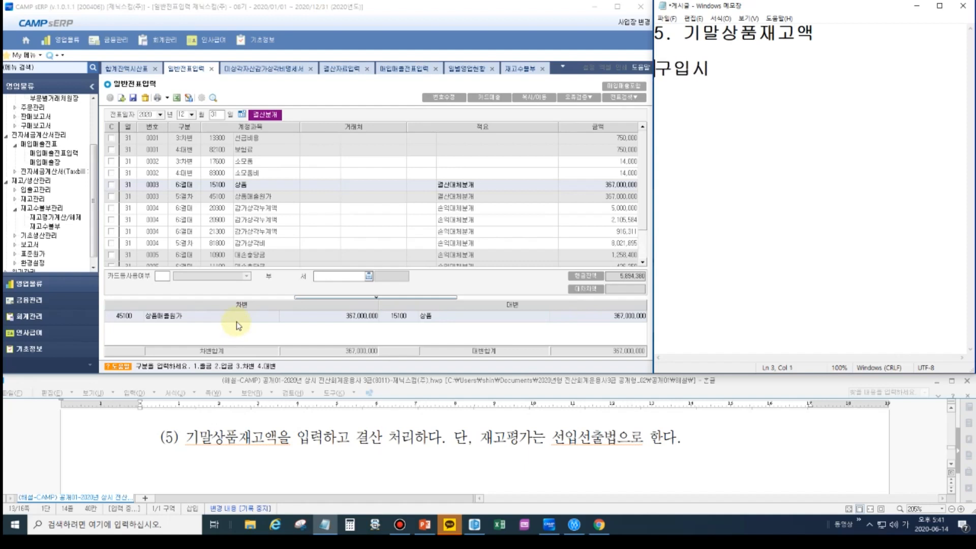
pyautogui.press('Down')
pyautogui.write('상품     /보통예금')
pyautogui.press('Return')
pyautogui.press('Return')
# - Add a 판매시 heading below the purchase entry, with /상품 as the credit side beneath it
pyautogui.write('결산시')
pyautogui.press('Return')
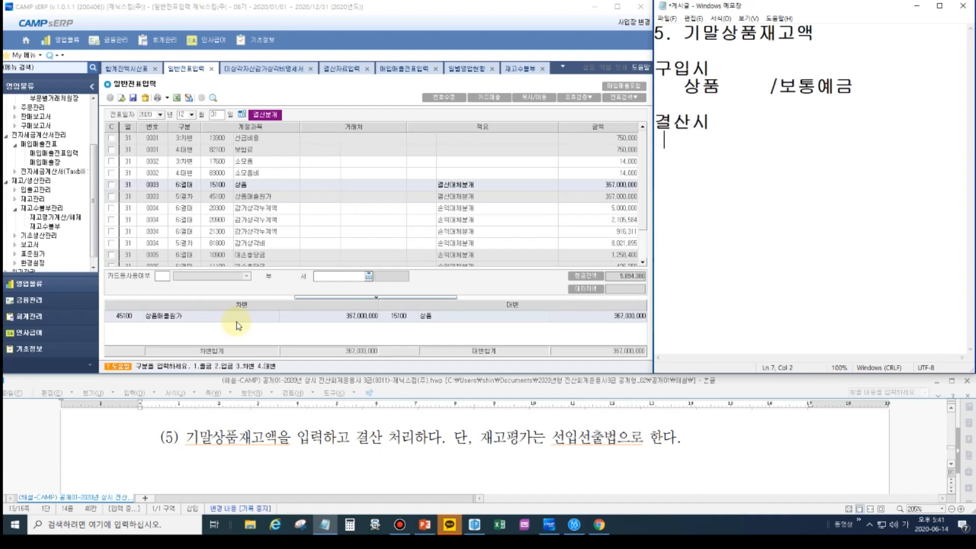
pyautogui.press('BackSpace')
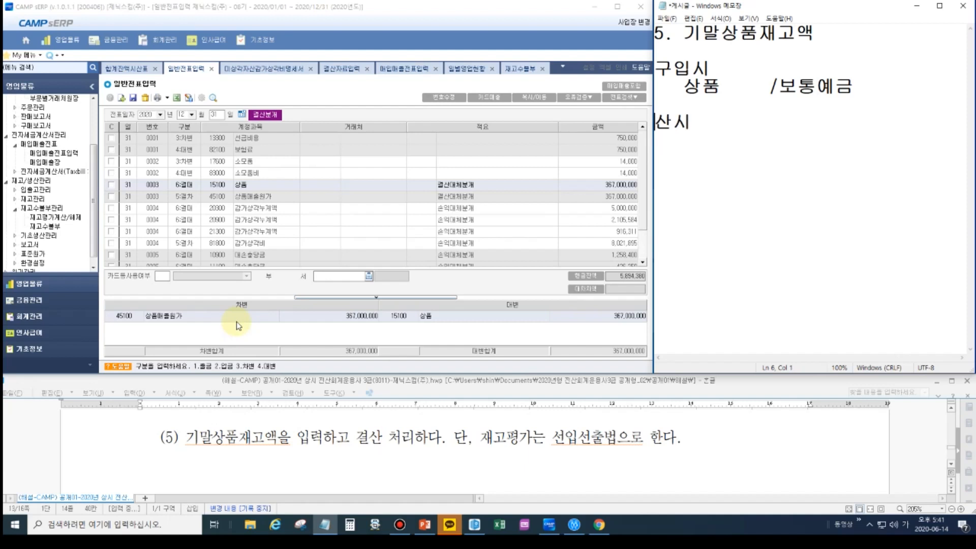
pyautogui.press('Delete')
pyautogui.write('판매')
pyautogui.press('Return')
pyautogui.write('/상품')
pyautogui.press('Return')
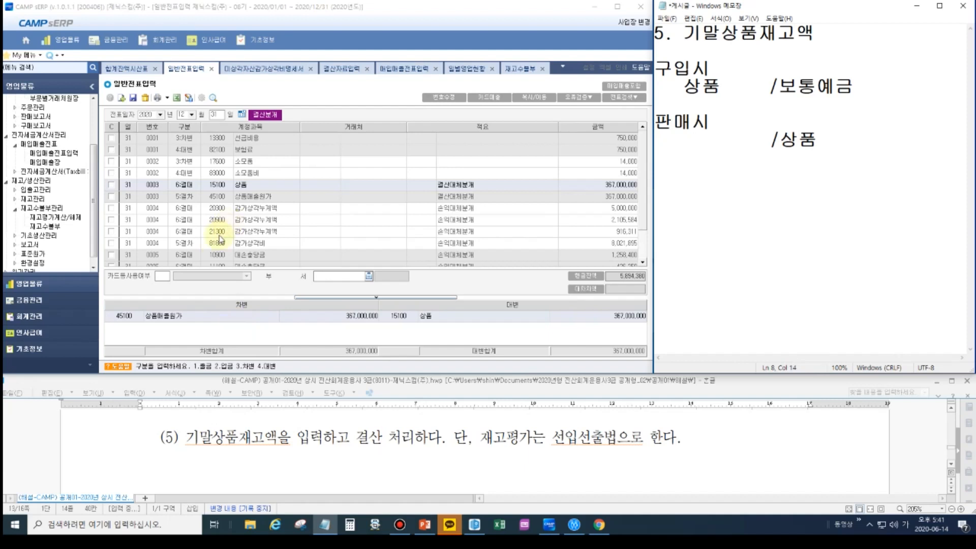
# - Add the amount 1,000 to 상품 in the 구입시 entry and close the extra gap before /보통예금
pyautogui.click(724, 86)
pyautogui.write('1,000')
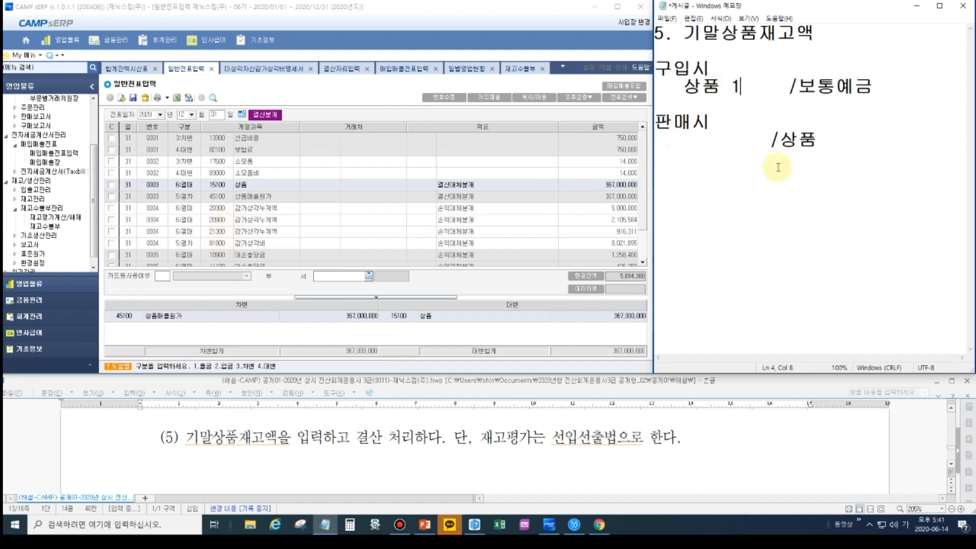
pyautogui.press('Delete')
pyautogui.press('Delete')
pyautogui.press('Delete')
pyautogui.press('Delete')
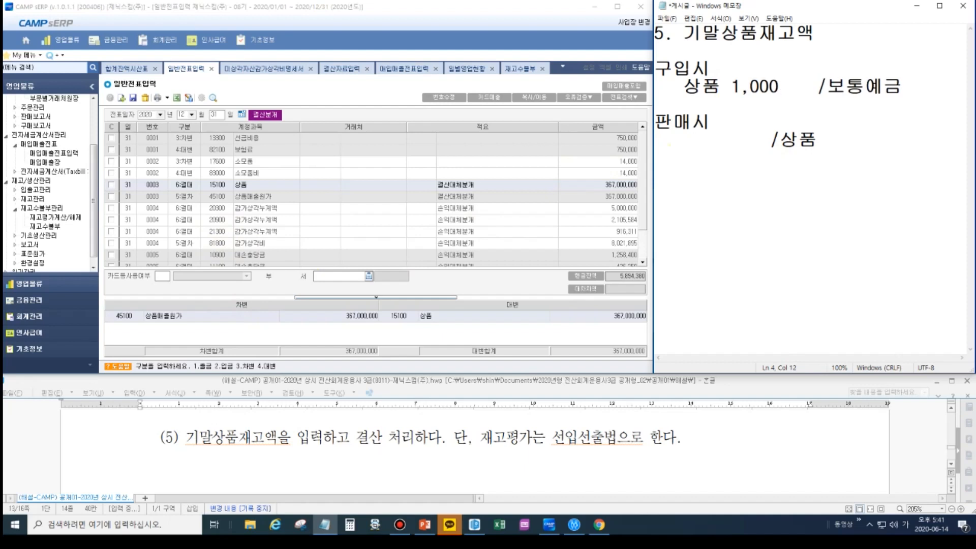
# - Add 1,000 to the 상품 credit of the 판매시 entry and a second credit line, 상품매출이익 200
pyautogui.click(819, 140)
pyautogui.write('1,000')
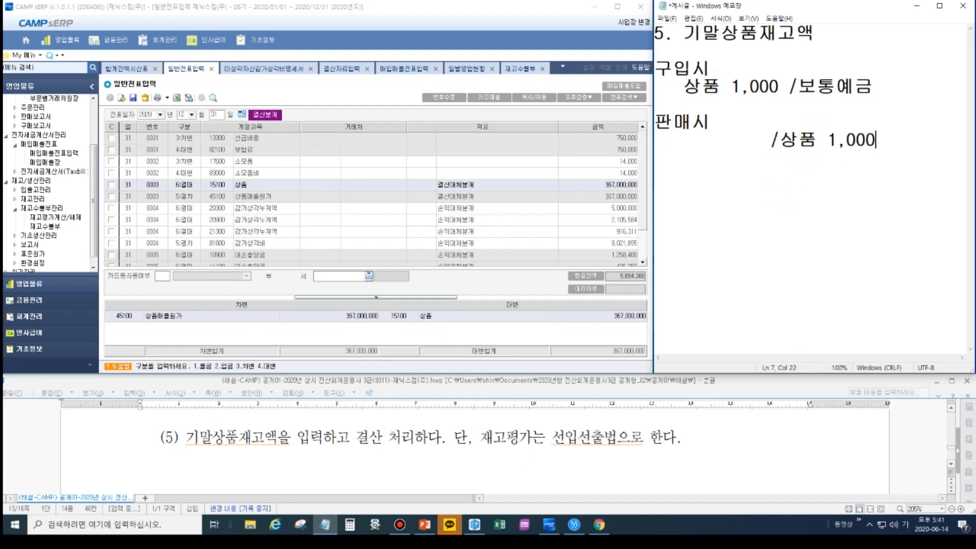
pyautogui.press('Return')
pyautogui.write('상품매출이익 ')
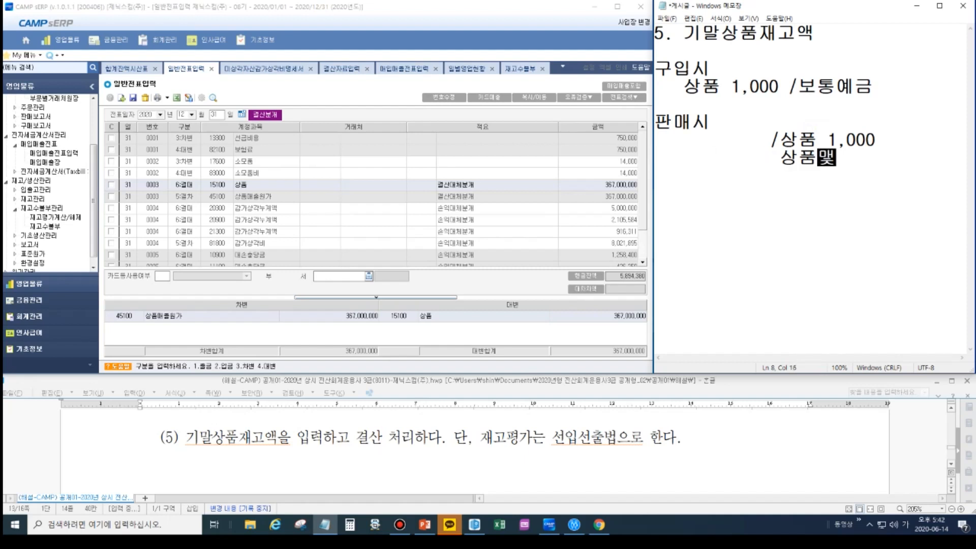
pyautogui.write('200')
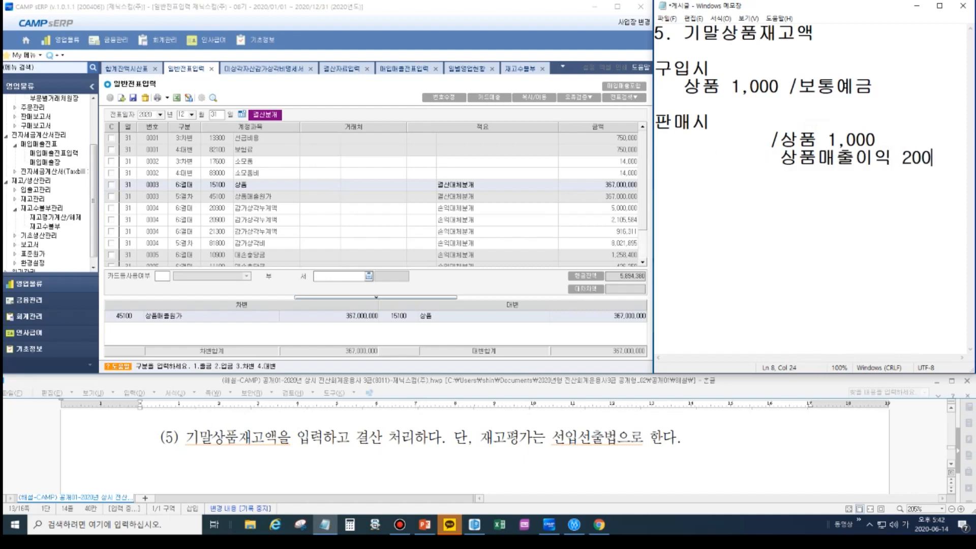
# - Enter 보통예금 1200 as the debit of the 판매시 entry and tidy the spacing of its credit lines
pyautogui.click(668, 142)
pyautogui.write('보통예그')
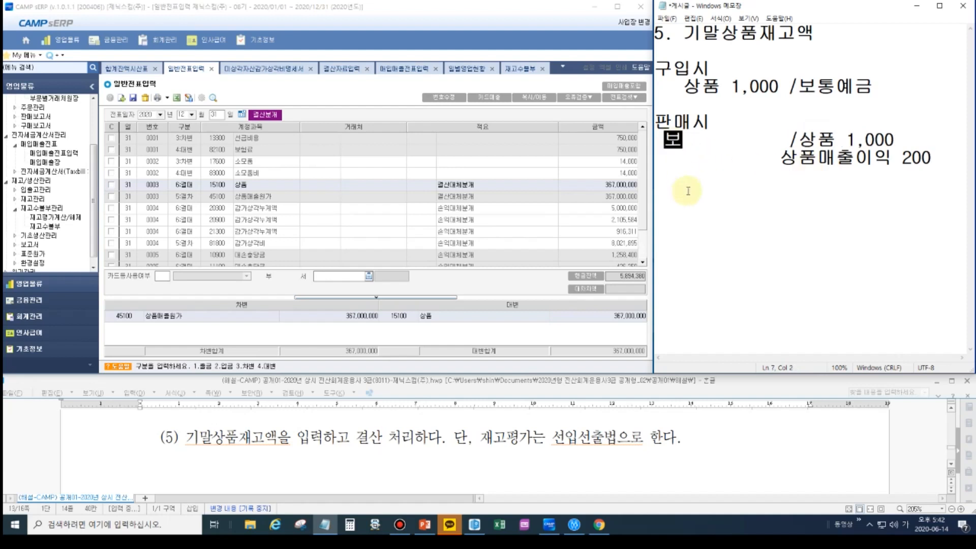
pyautogui.write('ㅁ  1200')
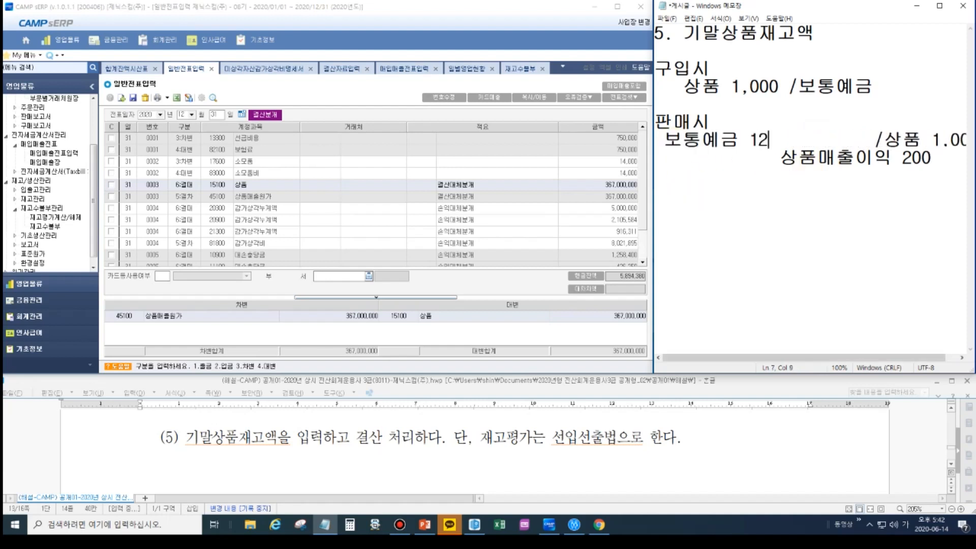
pyautogui.press('Delete')
pyautogui.press('Delete')
pyautogui.press('Delete')
pyautogui.press('Delete')
pyautogui.press('Delete')
pyautogui.press('Delete')
pyautogui.press('Delete')
pyautogui.press('Delete')
pyautogui.press('Delete')
pyautogui.press('Delete')
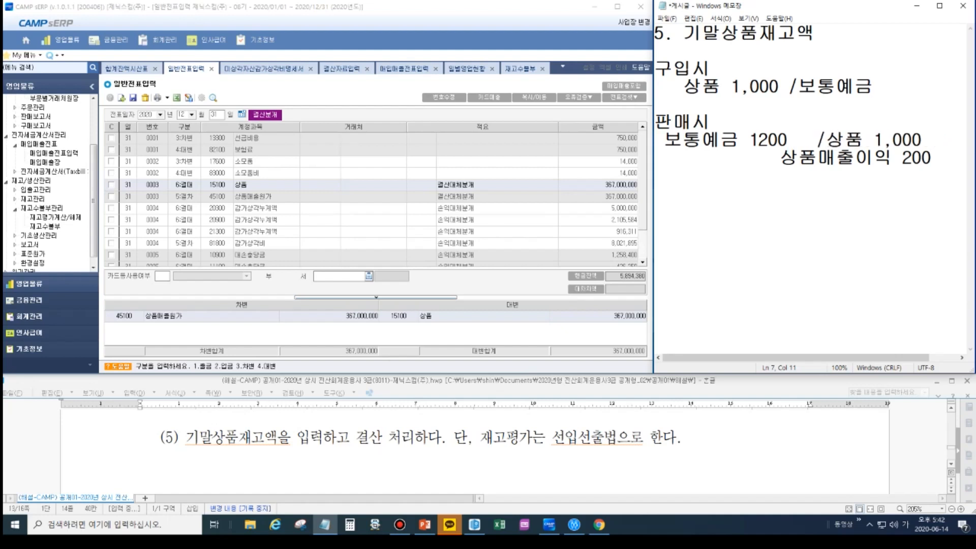
pyautogui.press('Down')
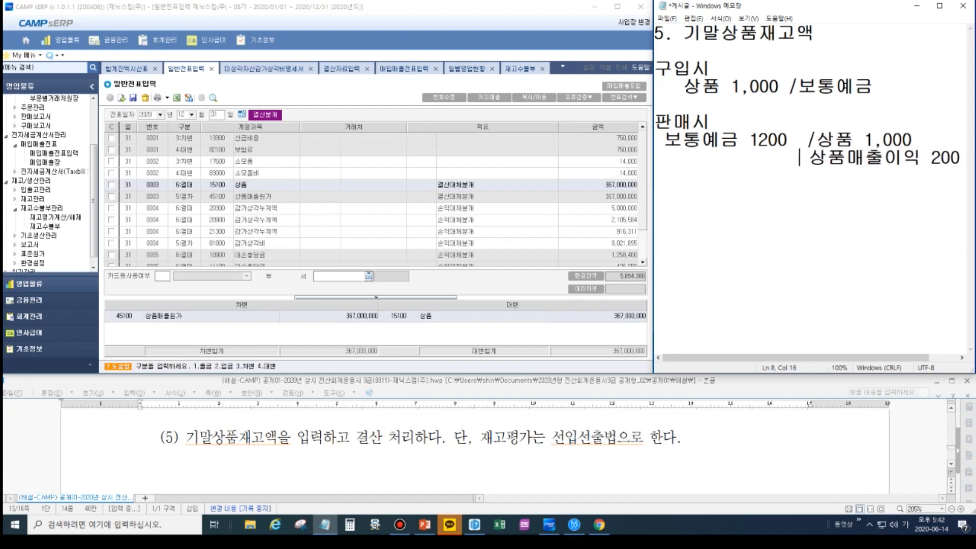
pyautogui.press('Up')
pyautogui.press('Delete')
pyautogui.press('Delete')
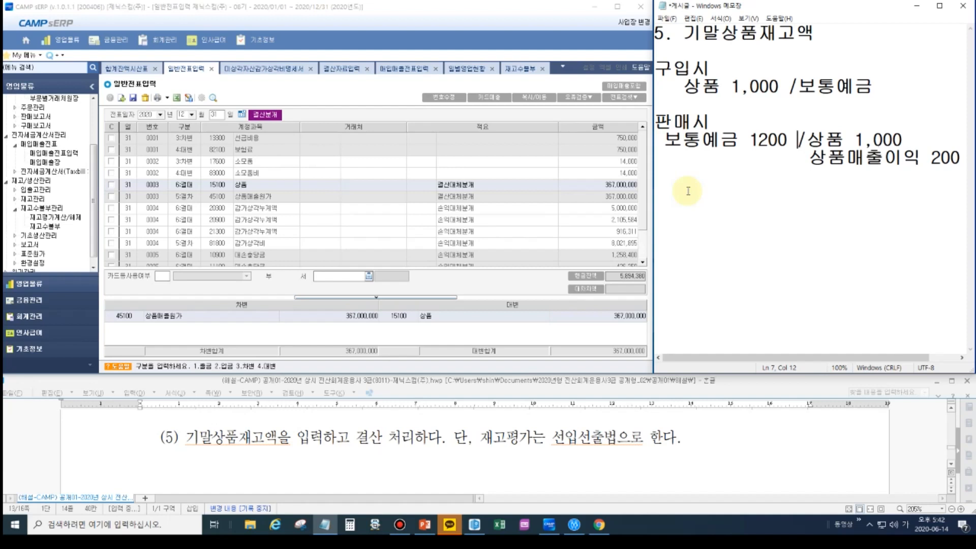
# - Delete the 상품매출이익 200 line from the 판매시 entry
pyautogui.click(750, 86)
pyautogui.click(826, 161)
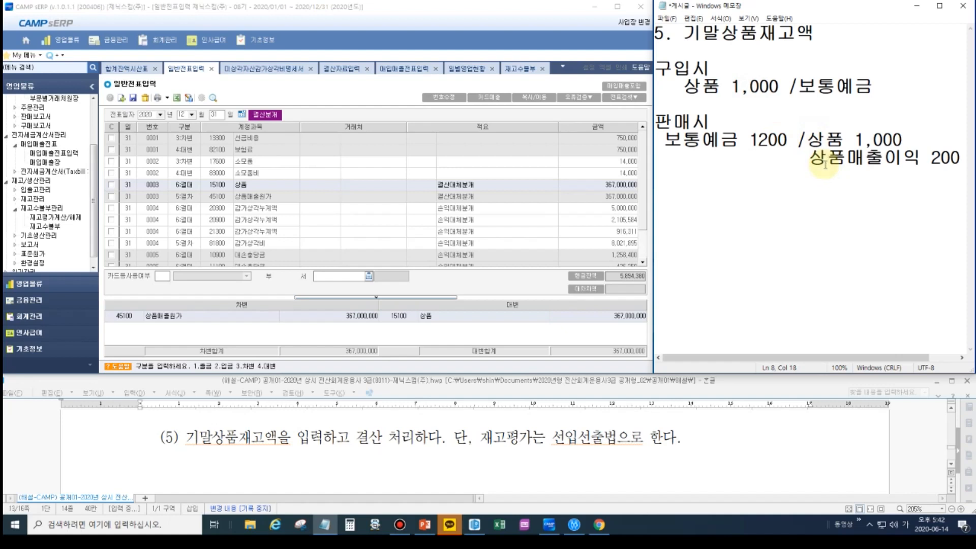
pyautogui.moveTo(810, 158); pyautogui.dragTo(959, 168)
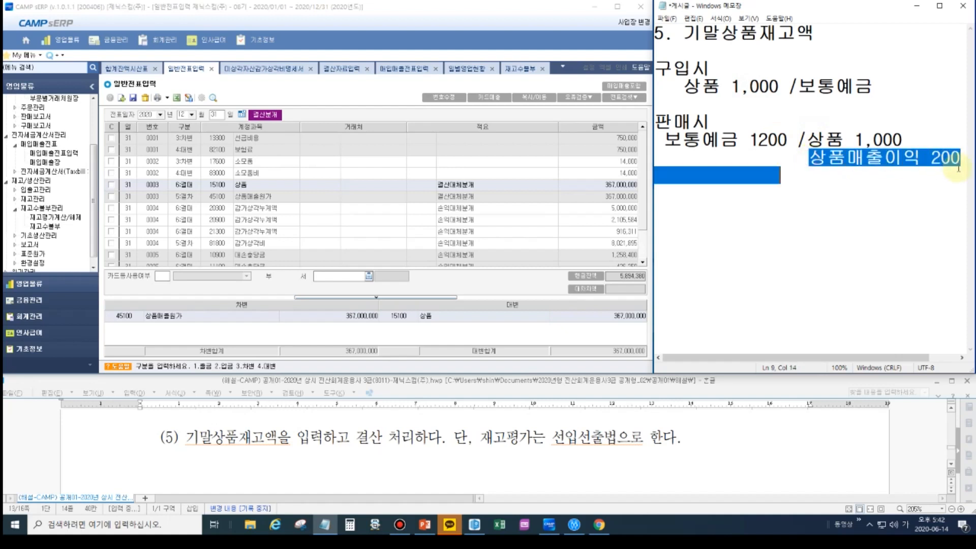
pyautogui.press('BackSpace')
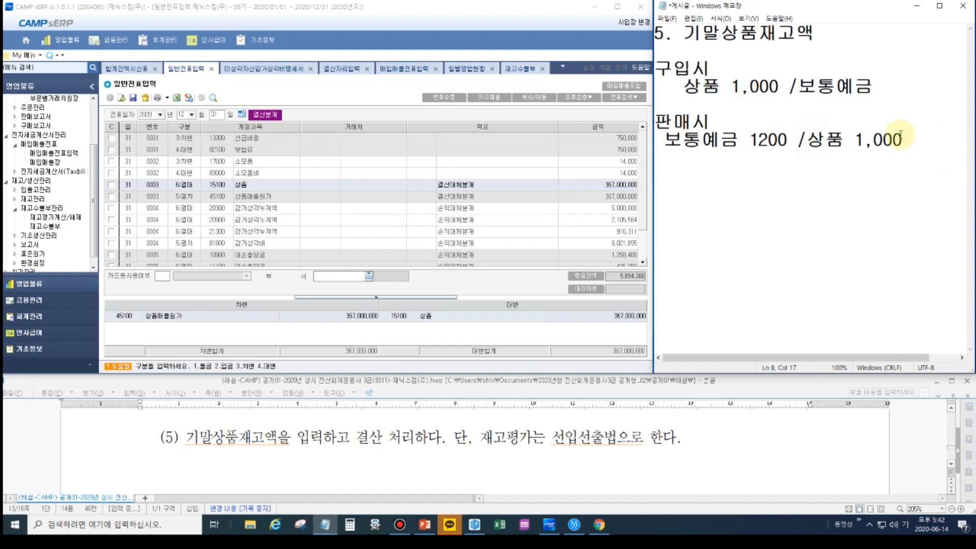
# - Change the credit side of the 판매시 entry to 상품매출 1,200
pyautogui.click(847, 146)
pyautogui.write('매출')
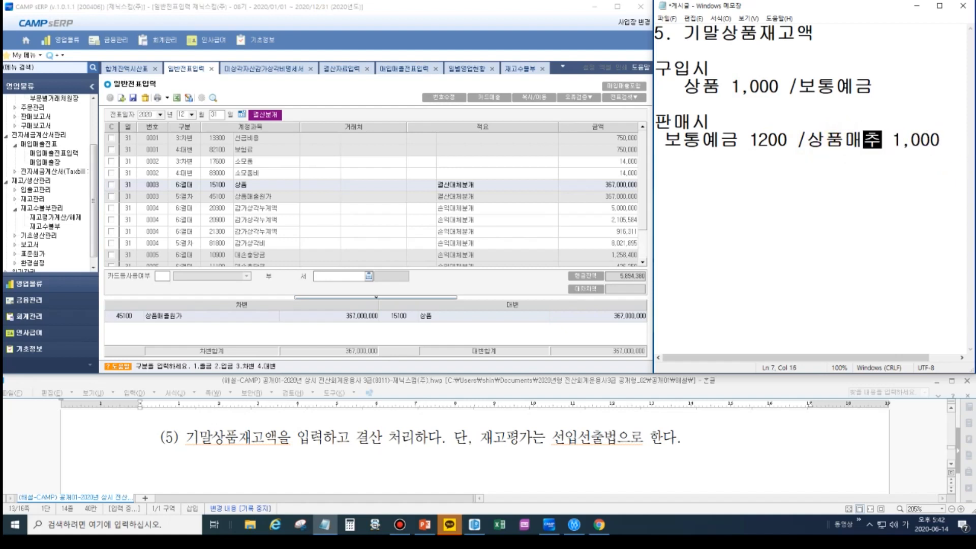
pyautogui.moveTo(909, 139); pyautogui.dragTo(945, 140)
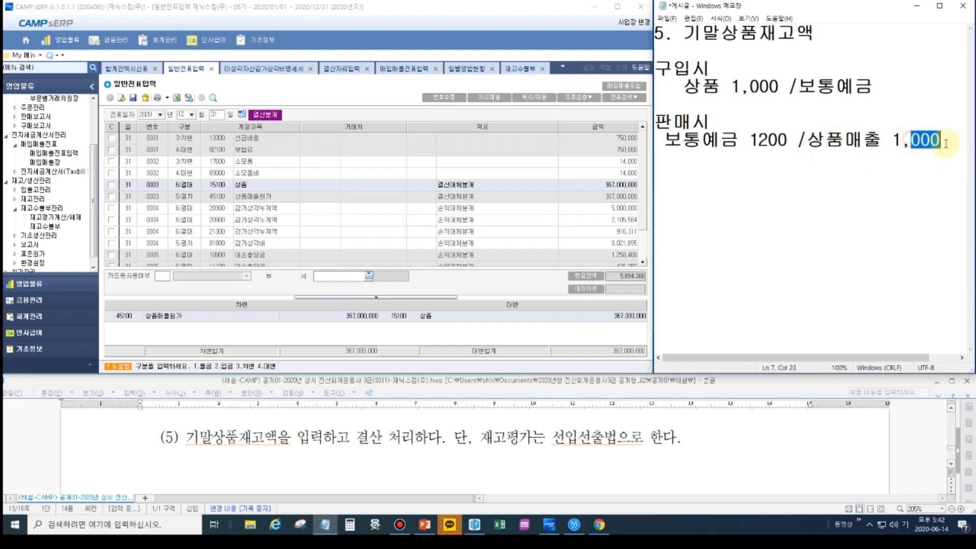
pyautogui.write('200')
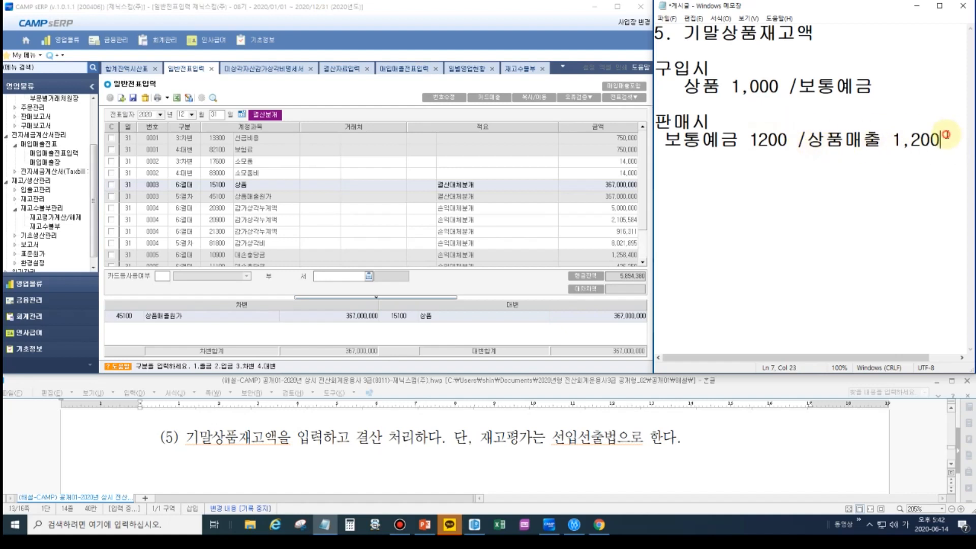
# - Start a 12/31 journal entry below the 판매시 entry in the notes, with 상품매출원가 as the debit account followed by a slash
pyautogui.press('Return')
pyautogui.write('12/31')
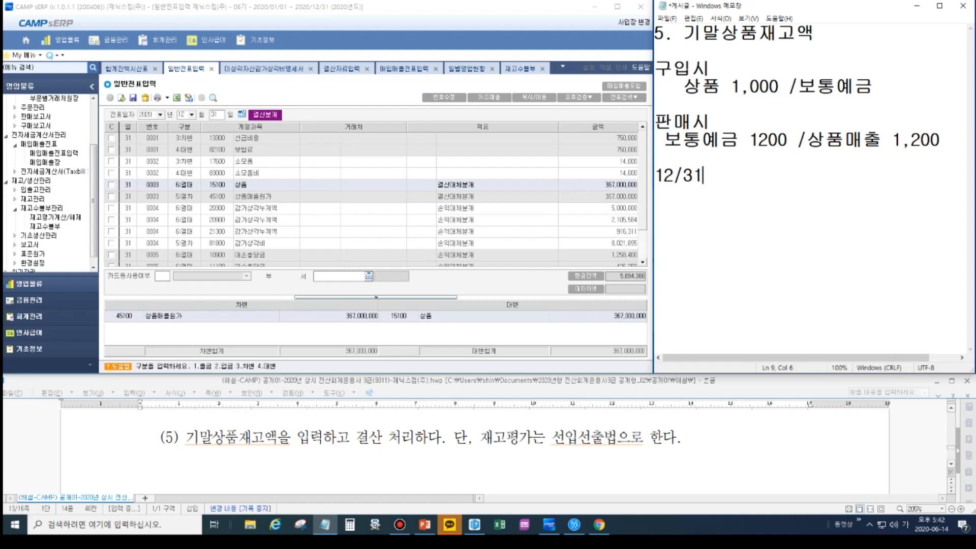
pyautogui.press('Return')
pyautogui.write('상품매출원')
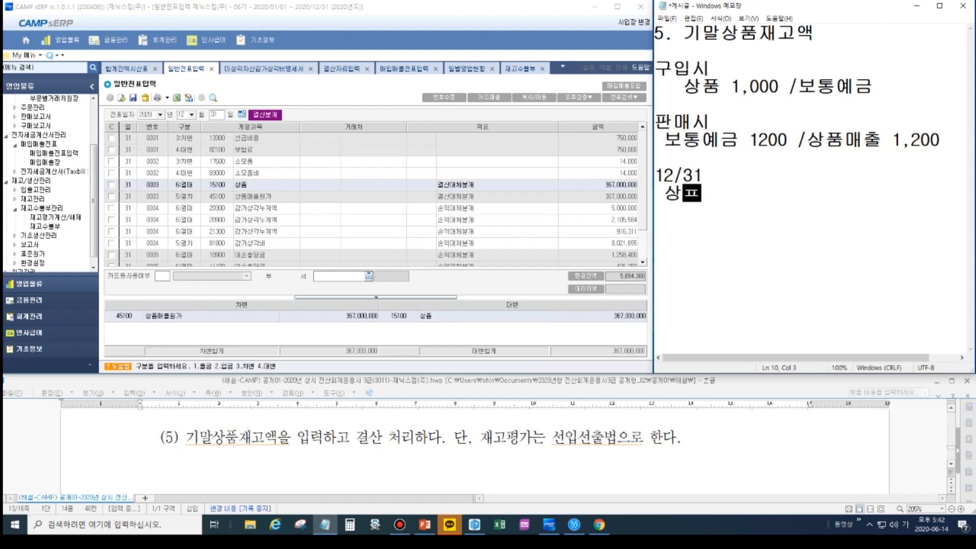
pyautogui.write('가    ')
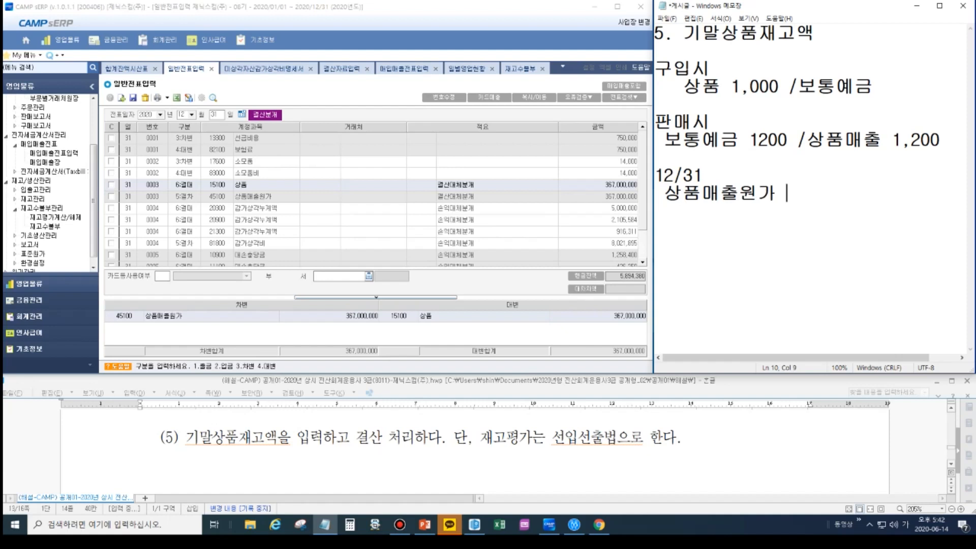
pyautogui.write('/')
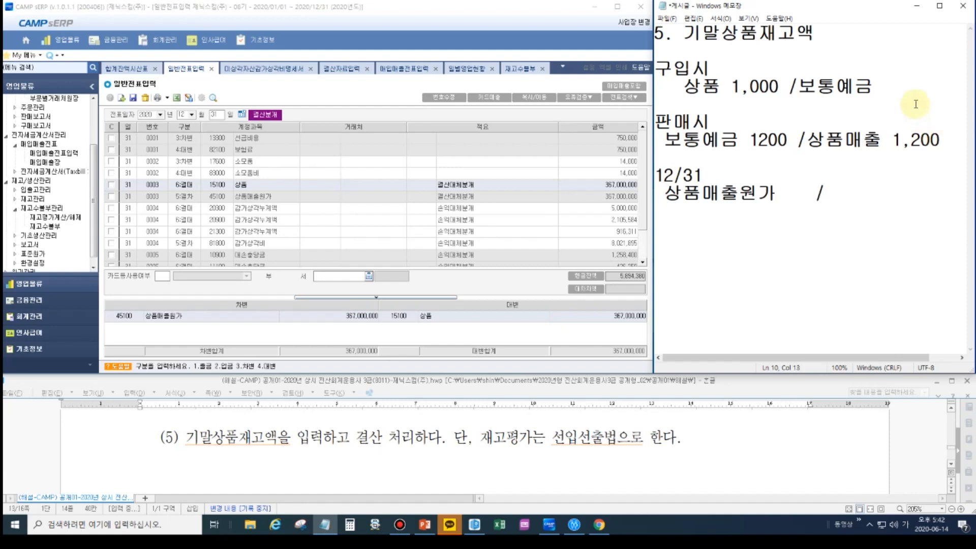
# - Compare the 상품 debit balance in the 합계잔액시산표 with the total received, issued and remaining stock amounts in the 재고수불부
pyautogui.click(770, 87)
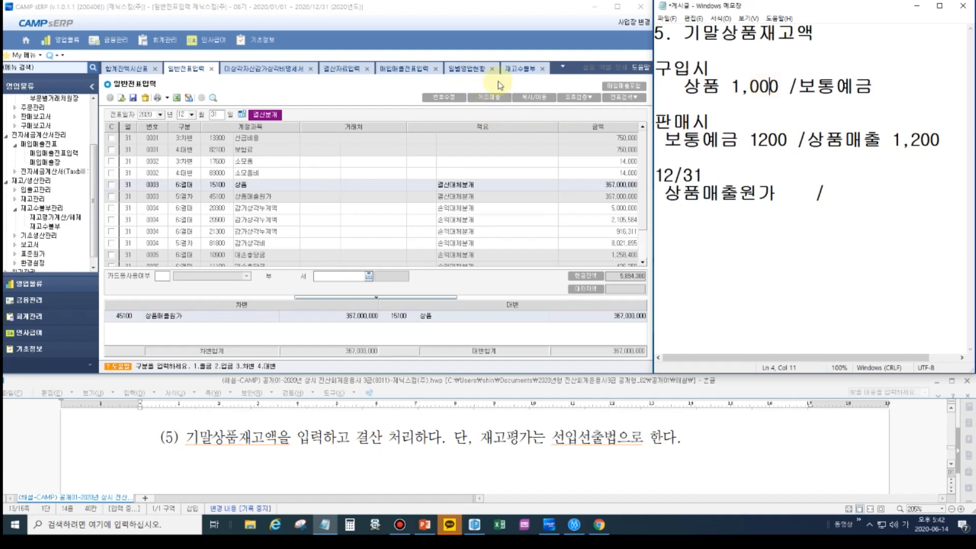
pyautogui.click(521, 70)
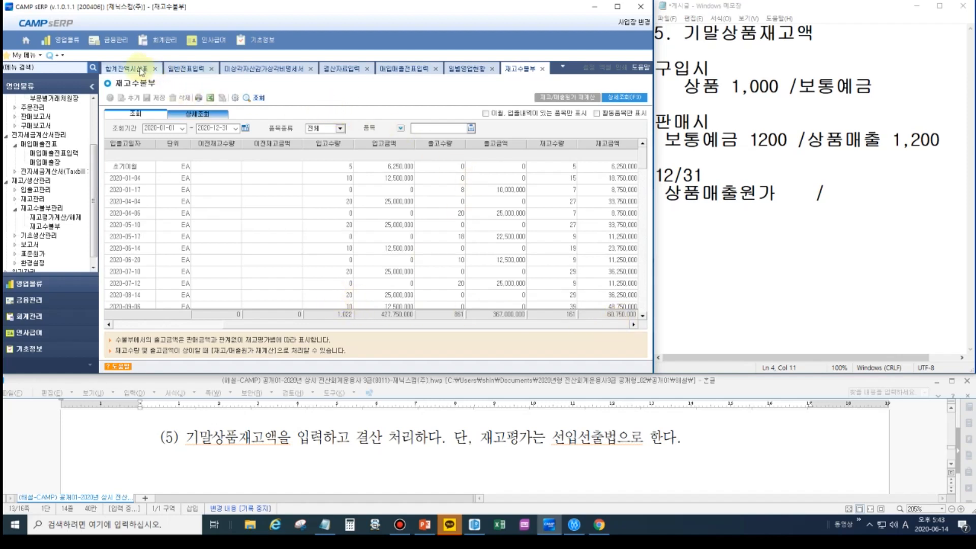
pyautogui.click(141, 70)
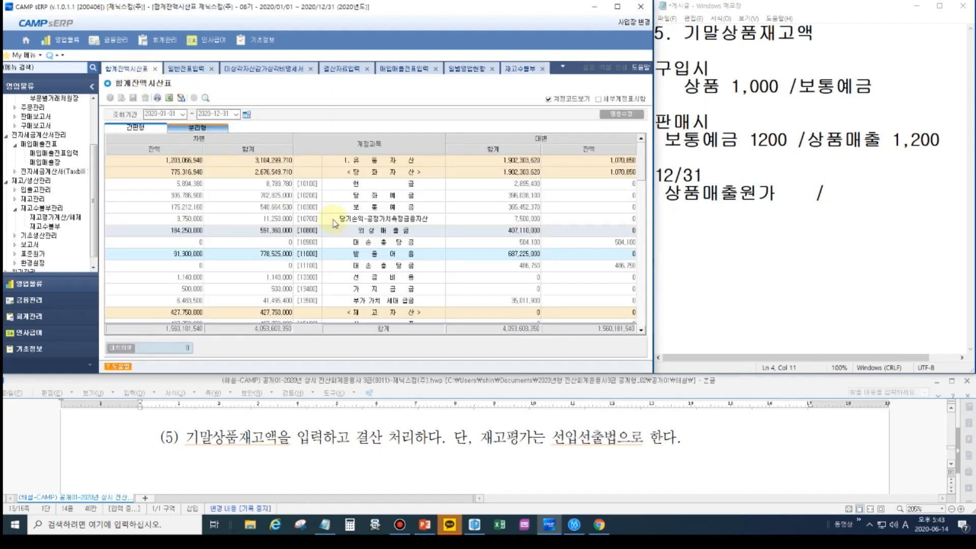
pyautogui.scroll(-1, 382, 294)
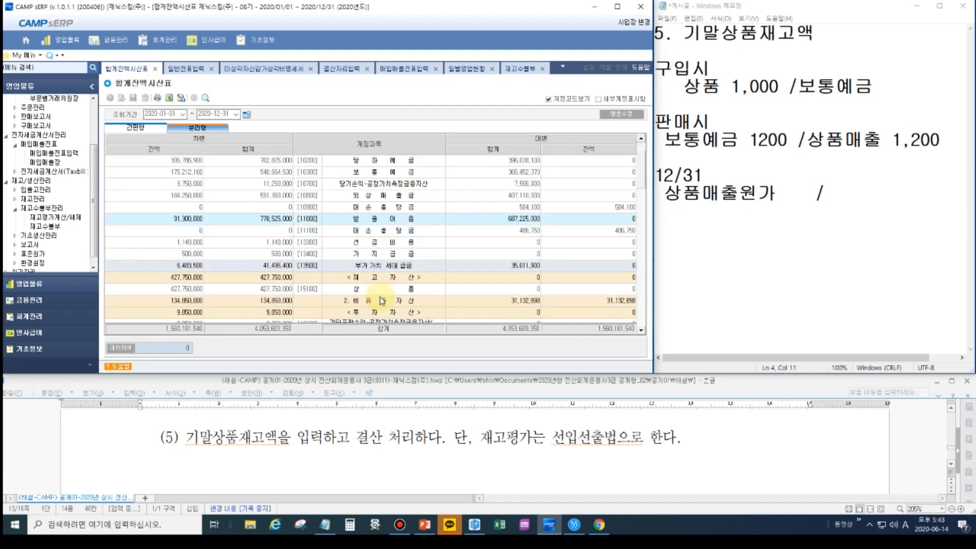
pyautogui.click(174, 290)
pyautogui.press('ctrl')
pyautogui.press('ctrl')
pyautogui.press('ctrl')
pyautogui.press('ctrl')
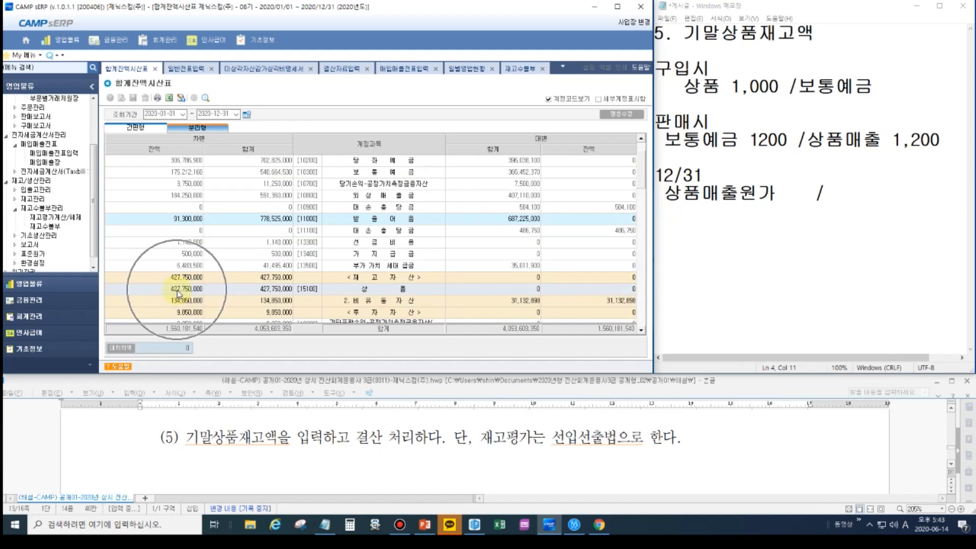
pyautogui.click(519, 69)
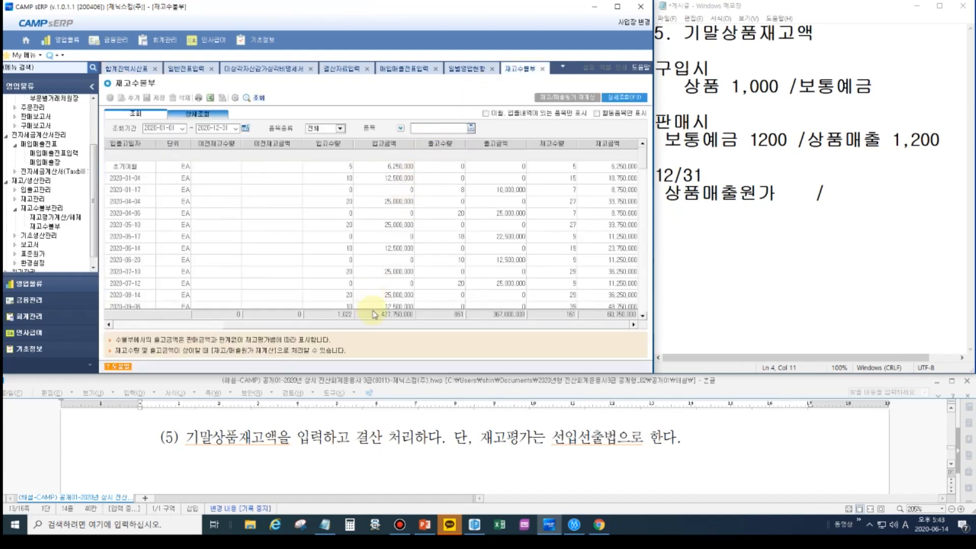
pyautogui.press('ctrl')
# - Complete the 12/31 entry with 상품 as the credit account and 367,000,000 as the 상품매출원가 amount, removing the extra spaces before the slash
pyautogui.click(846, 192)
pyautogui.write('상품')
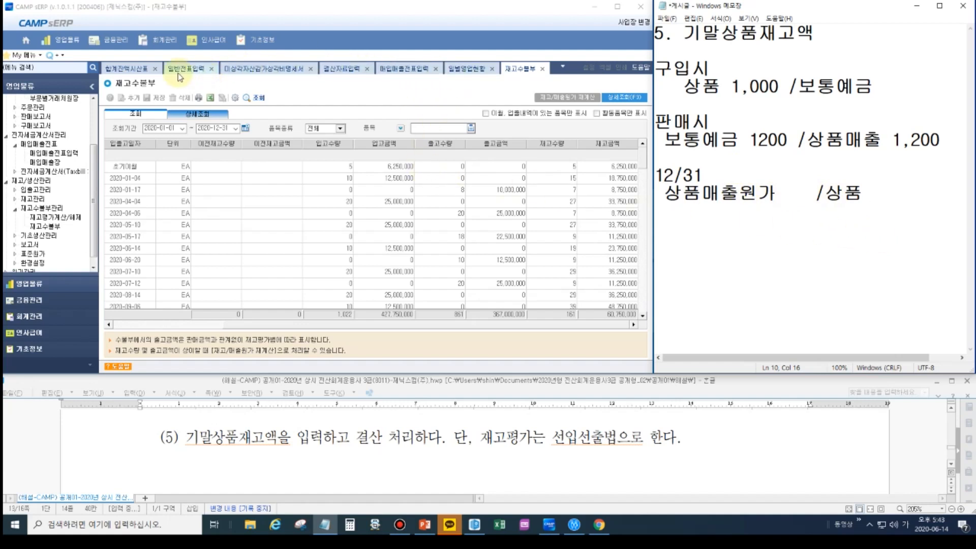
pyautogui.click(192, 69)
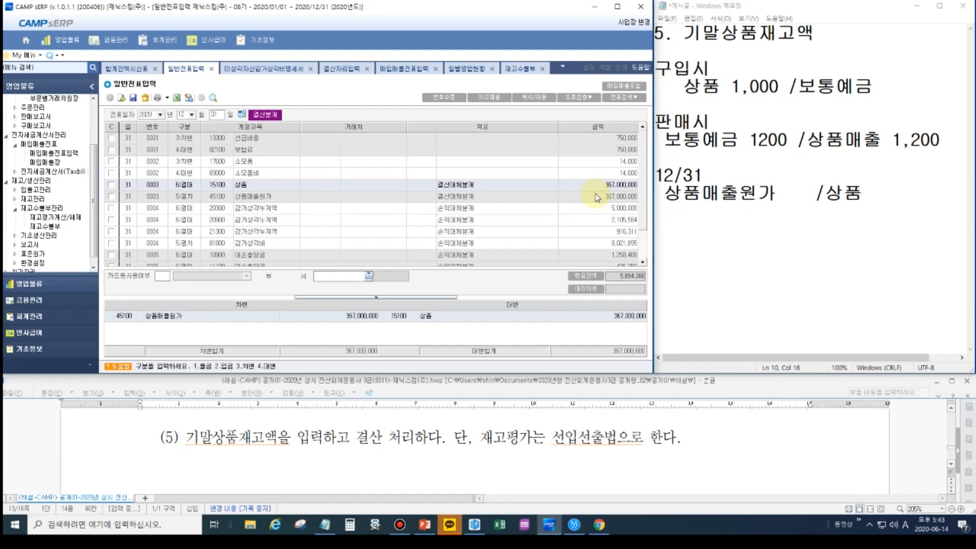
pyautogui.click(786, 193)
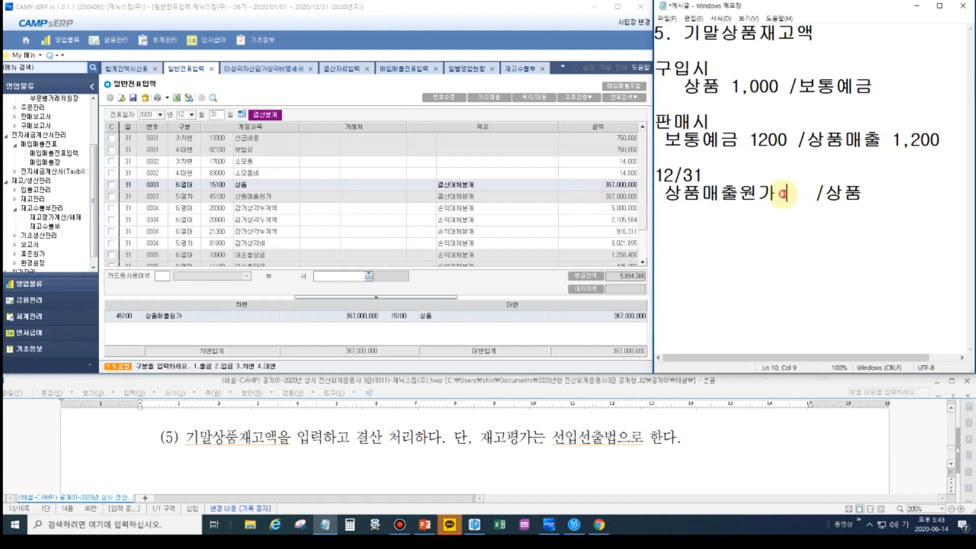
pyautogui.write('357')
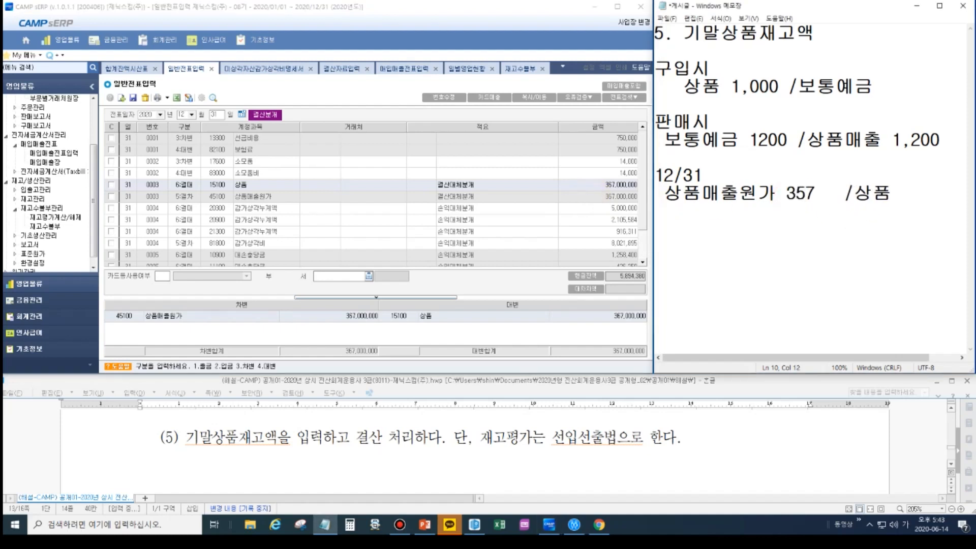
pyautogui.press('BackSpace')
pyautogui.press('BackSpace')
pyautogui.write('67,000,000')
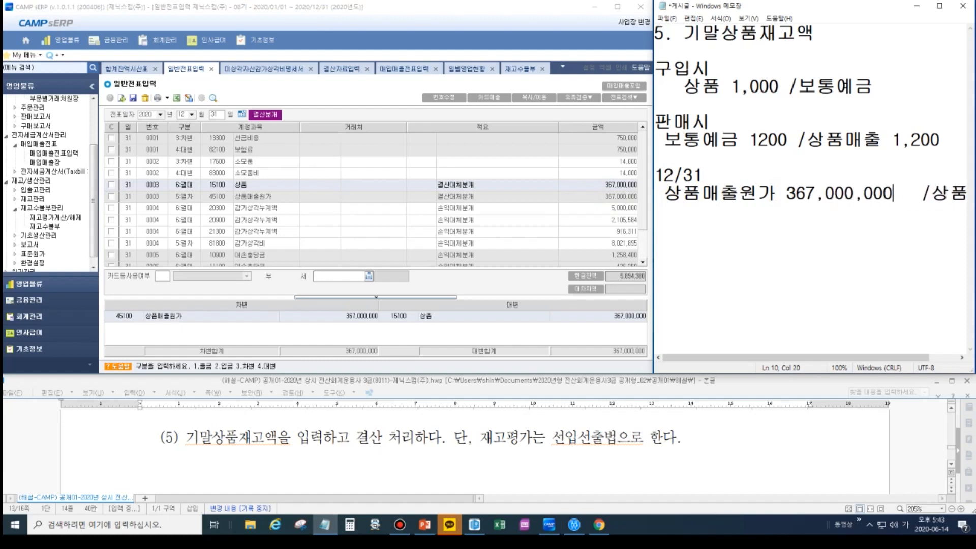
pyautogui.press('Delete')
pyautogui.press('Delete')
pyautogui.press('Delete')
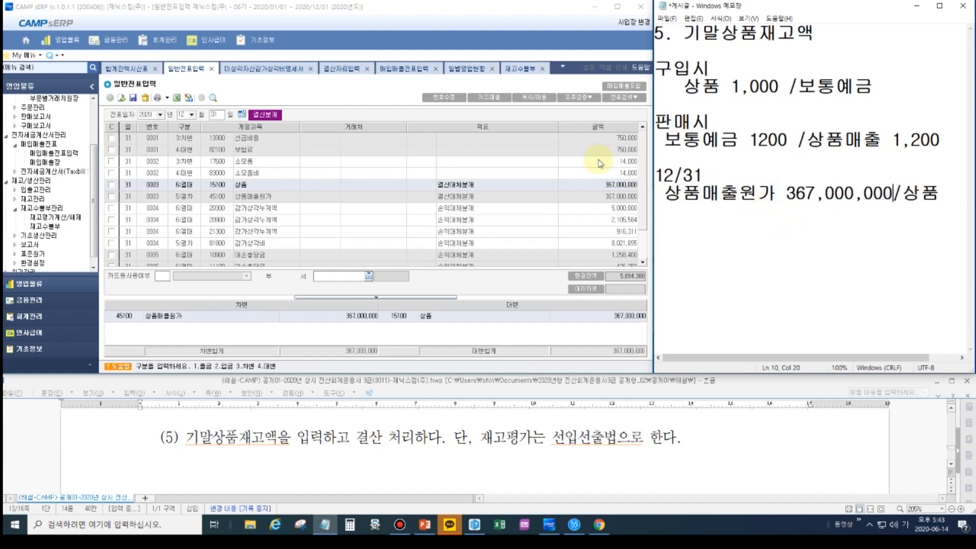
# - Review the 기말상품재고액 and 상품매출원가 amounts in 결산자료입력
pyautogui.click(346, 69)
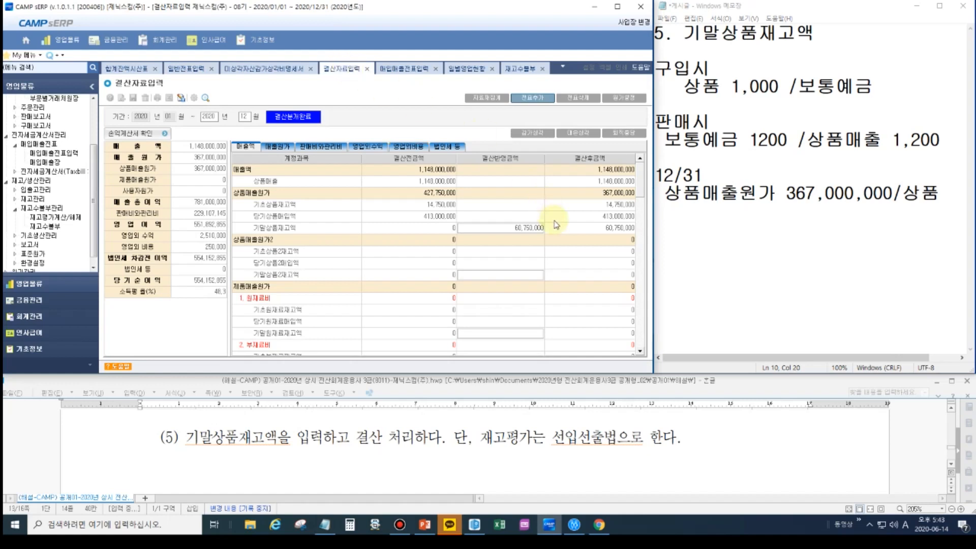
pyautogui.click(524, 228)
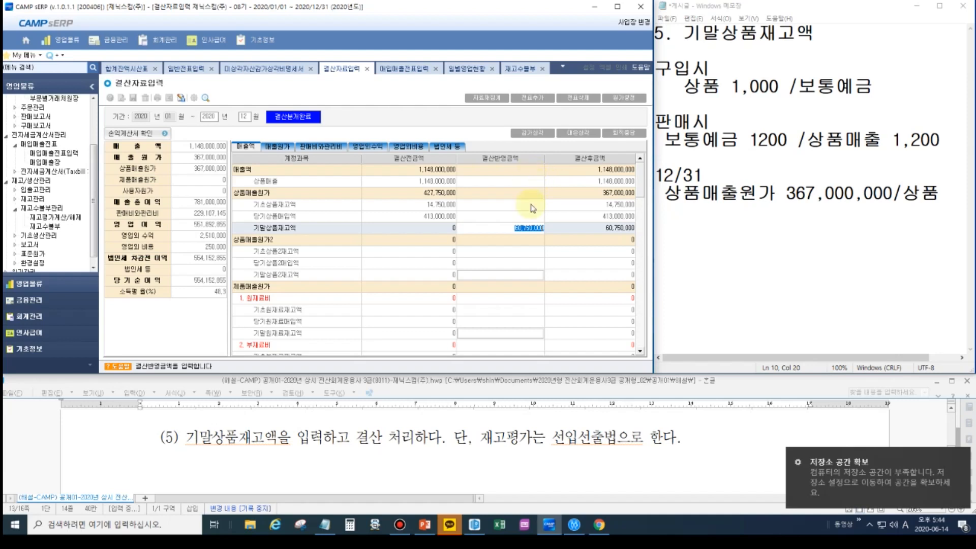
pyautogui.click(509, 249)
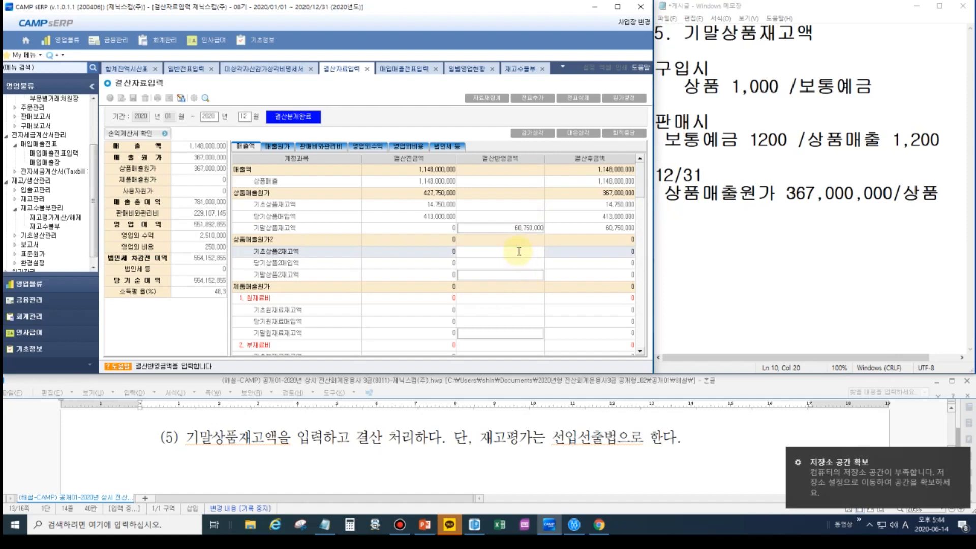
pyautogui.click(520, 263)
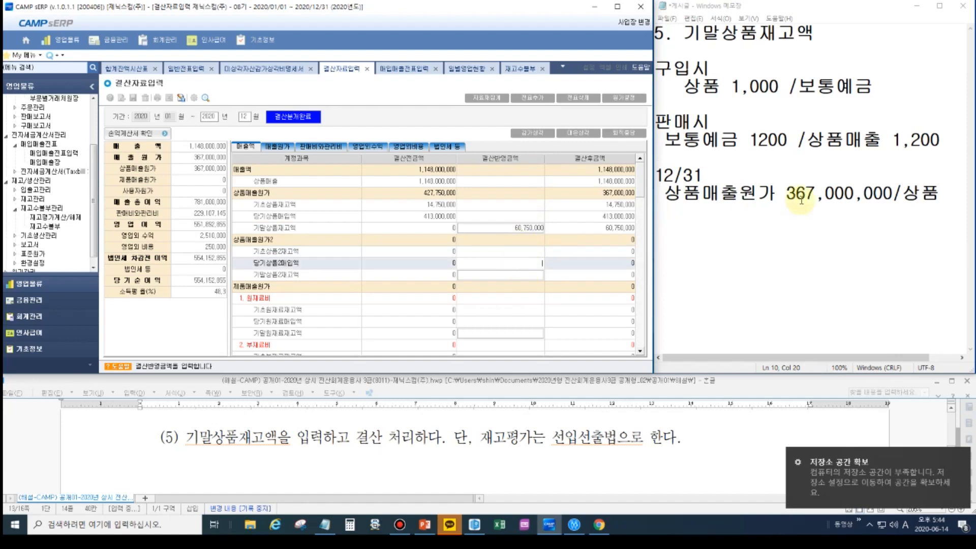
pyautogui.click(770, 230)
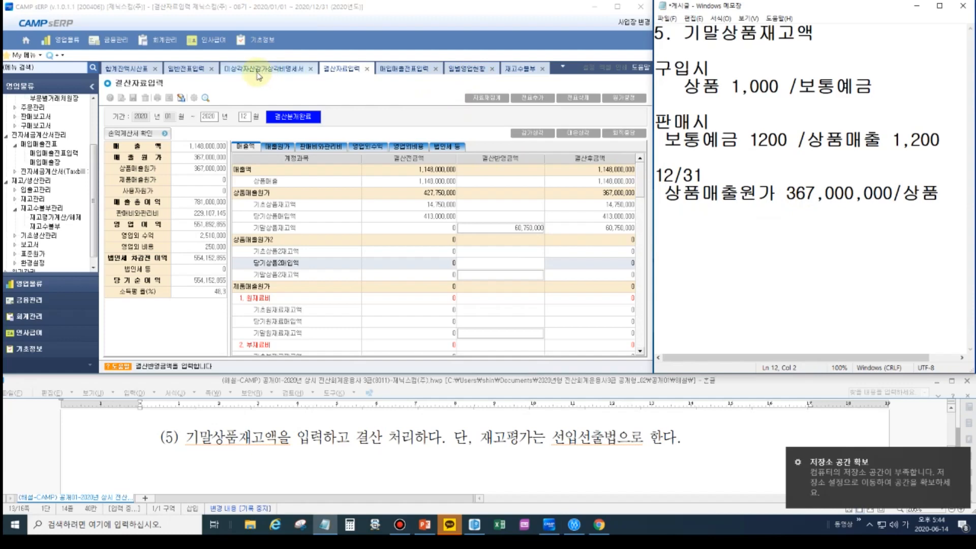
# - Check the depreciation voucher in 일반전표입력, and write a 감가상각비 entry in the notes with 203 감상누 as its first credit line
pyautogui.click(197, 74)
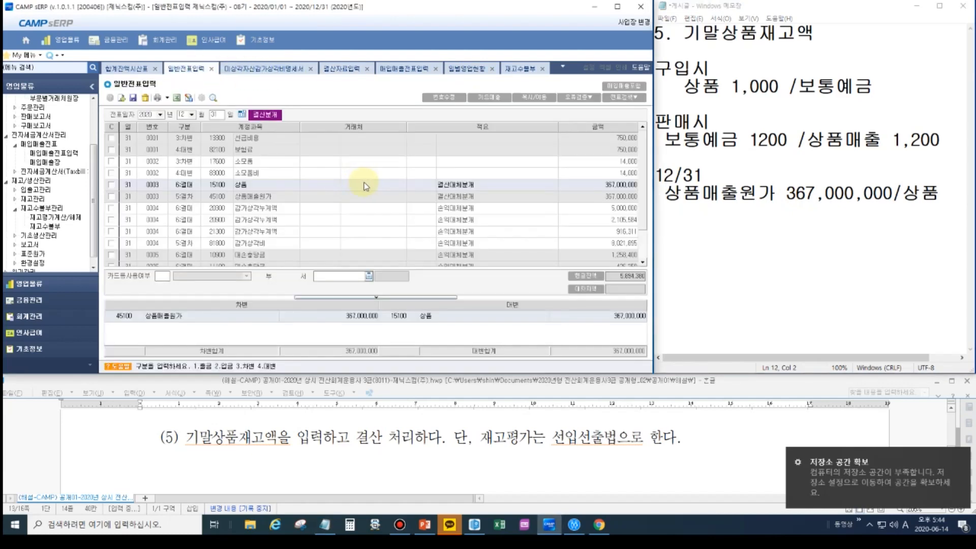
pyautogui.scroll(-1, 285, 186)
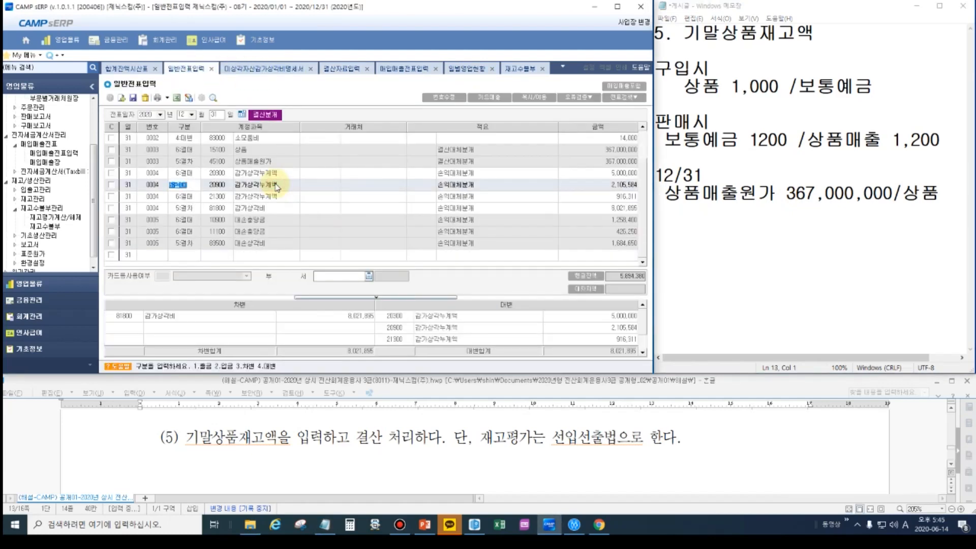
pyautogui.click(742, 289)
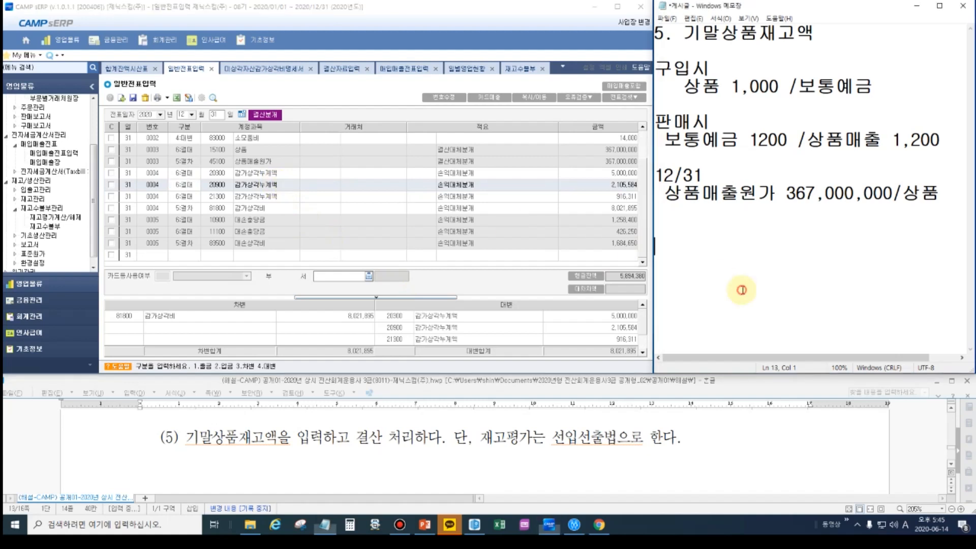
pyautogui.click(950, 197)
pyautogui.press('Return')
pyautogui.press('Return')
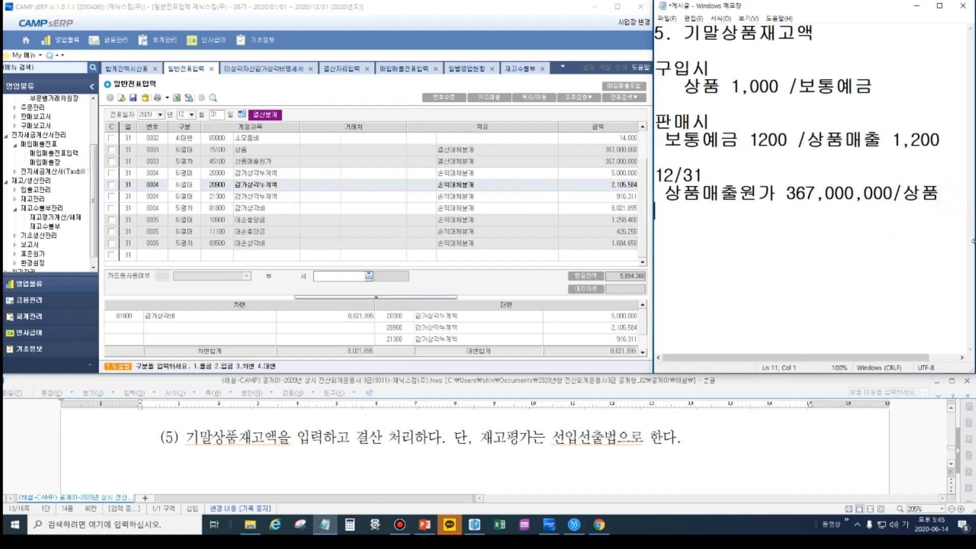
pyautogui.write('감가상각')
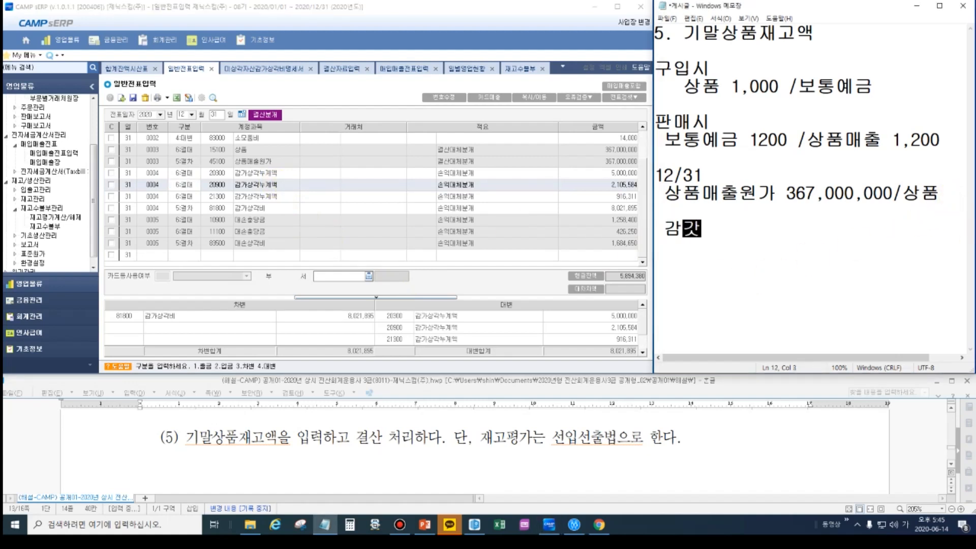
pyautogui.write('비  ')
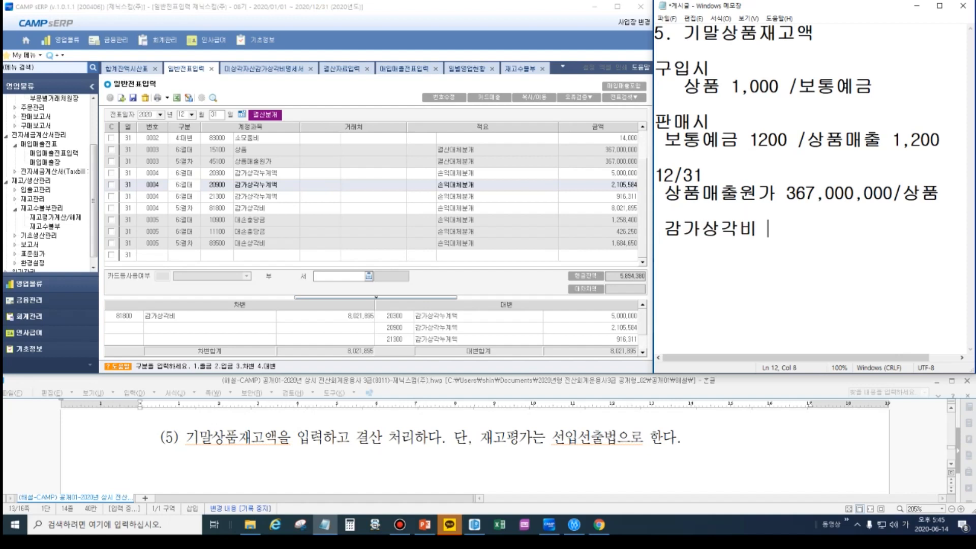
pyautogui.write(' /203 감상누')
pyautogui.press('Return')
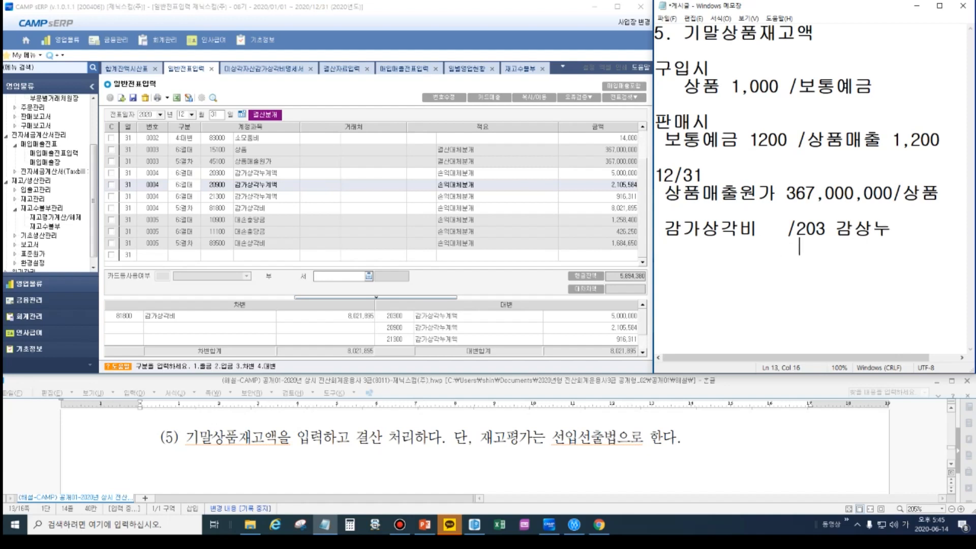
# - Add 209 감상누 and 213 감상누 as further credit lines of the 감가상각비 entry, aligned under the 203 line
pyautogui.write('209')
pyautogui.press('Left')
pyautogui.press('Left')
pyautogui.press('Left')
pyautogui.press('Right')
pyautogui.press('Right')
pyautogui.press('Right')
pyautogui.press('Return')
pyautogui.press('Right')
pyautogui.press('Right')
pyautogui.press('Right')
pyautogui.write('감ㅅ상누')
pyautogui.press('Return')
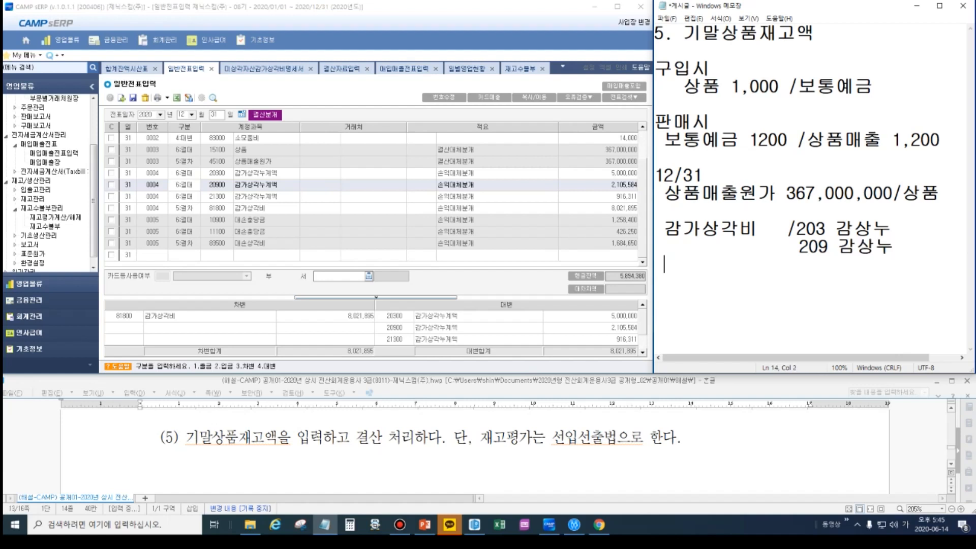
pyautogui.write('213 감상누')
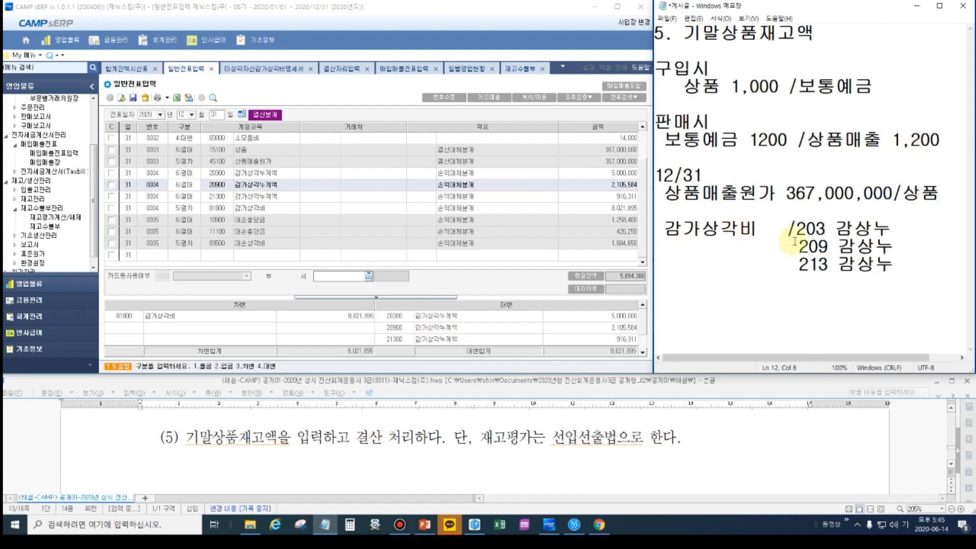
pyautogui.click(751, 232)
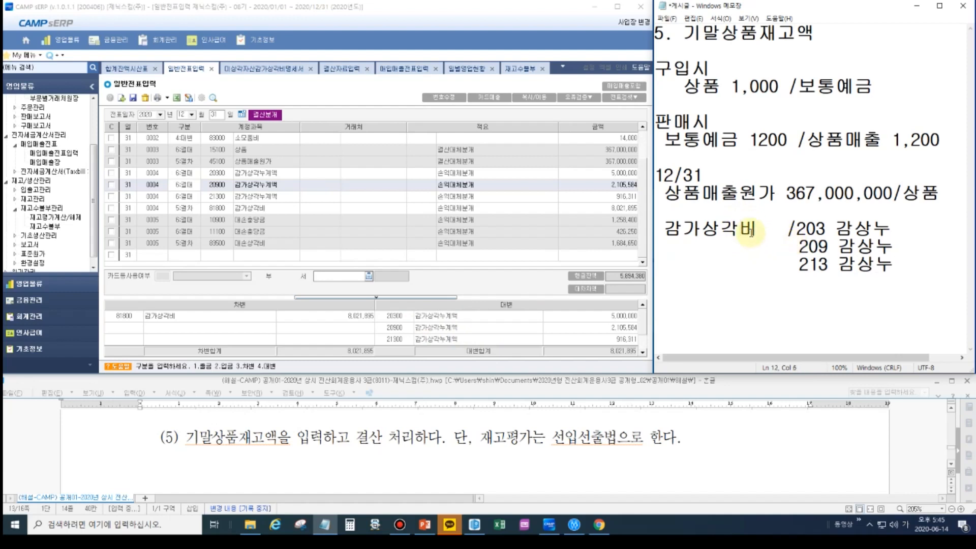
pyautogui.click(757, 248)
pyautogui.press('Right')
pyautogui.click(769, 262)
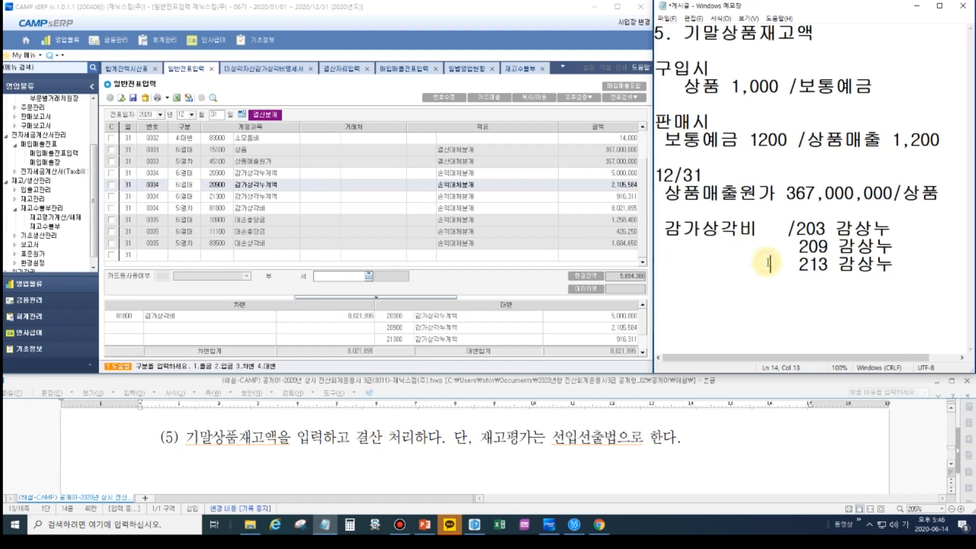
# - Check the 대손상각비 voucher in 일반전표입력, and write a 대손상각비 entry in the notes with 대손충당금 on the credit side
pyautogui.click(233, 221)
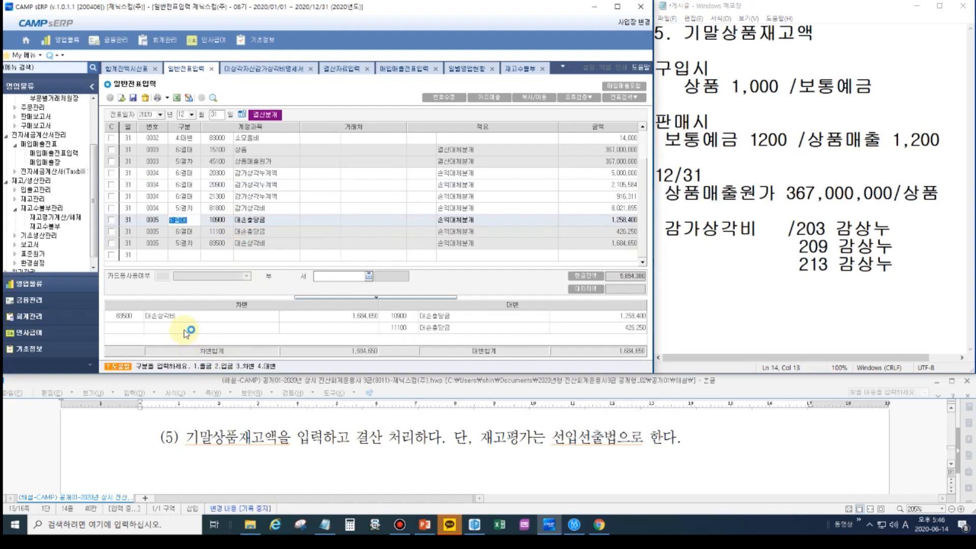
pyautogui.click(925, 259)
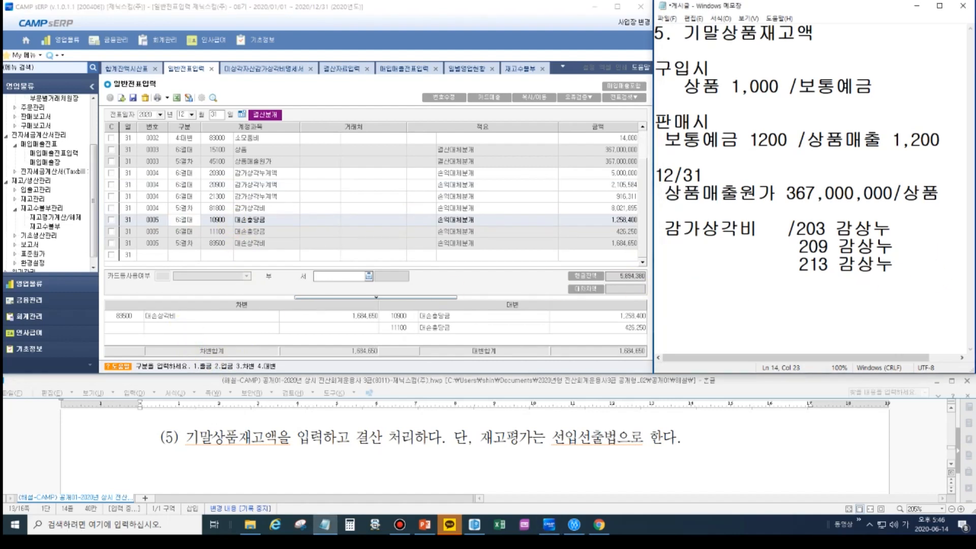
pyautogui.press('Return')
pyautogui.press('Return')
pyautogui.write('대손상각비  ')
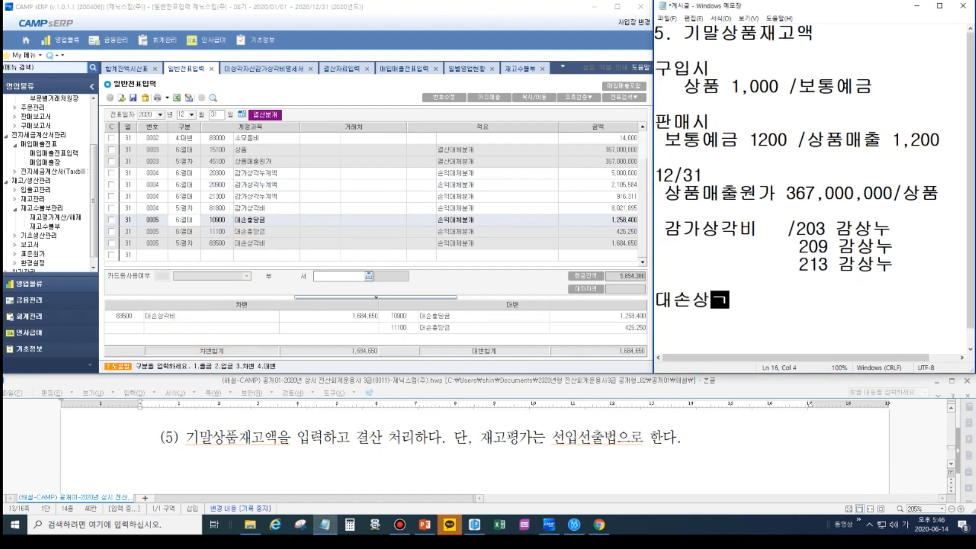
pyautogui.write(' /ㄷ')
pyautogui.write('대손충당금')
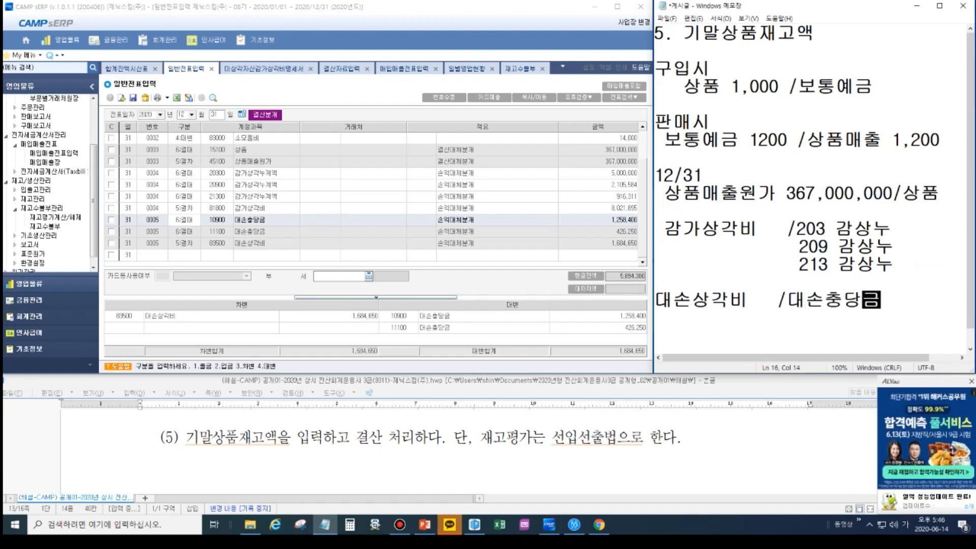
# - Prefix the 대손충당금 credit with code 109, and add 111대손충당금 as a second credit line aligned beneath it
pyautogui.press('Left')
pyautogui.press('Left')
pyautogui.write('109')
pyautogui.press('Return')
pyautogui.write('111댓')
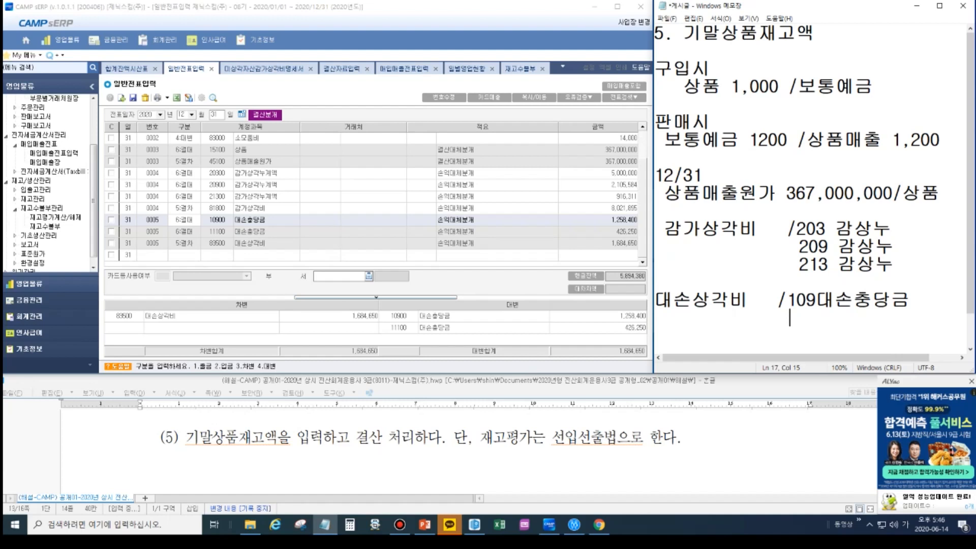
pyautogui.write('손충당금')
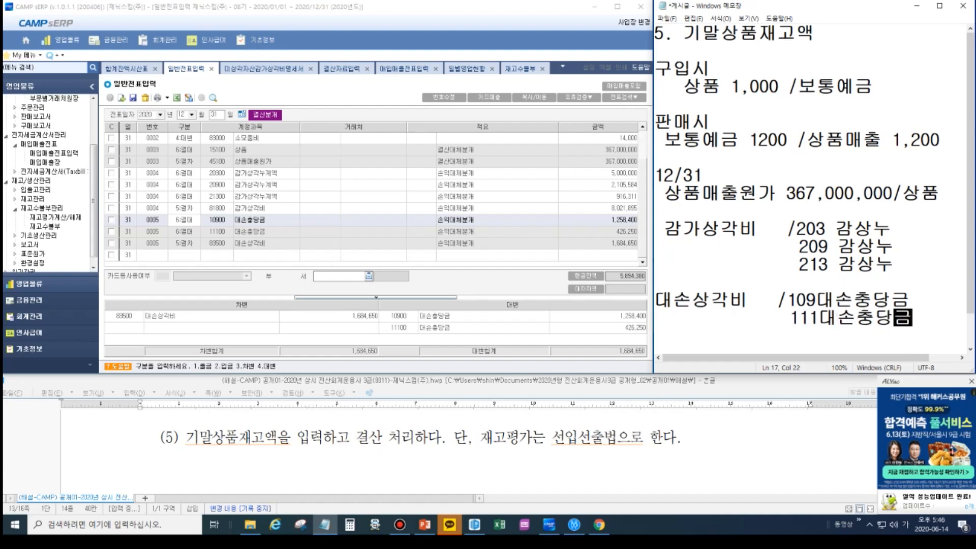
pyautogui.click(970, 381)
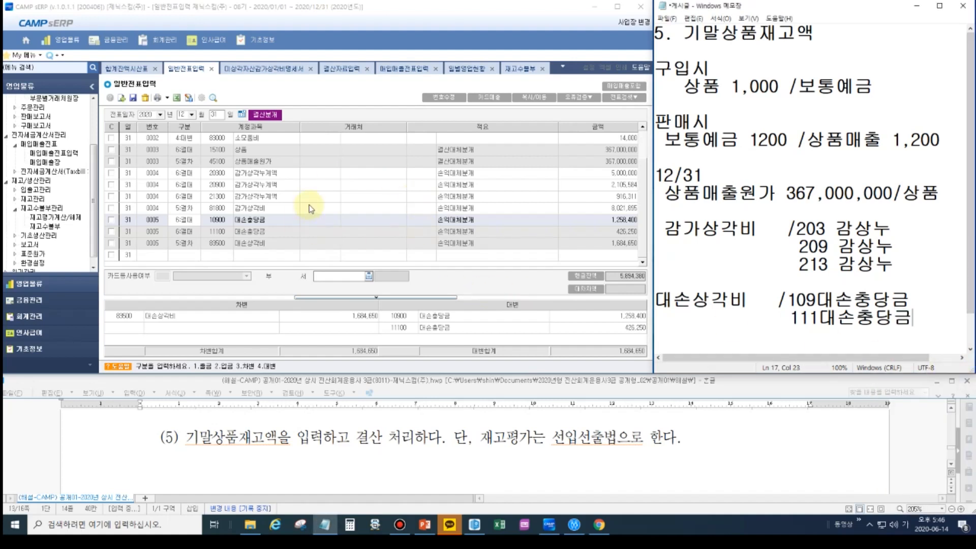
# - Close the inventory, sales, 결산자료입력 and depreciation pages opened after 일반전표입력, keeping 일반전표입력 open
pyautogui.click(542, 68)
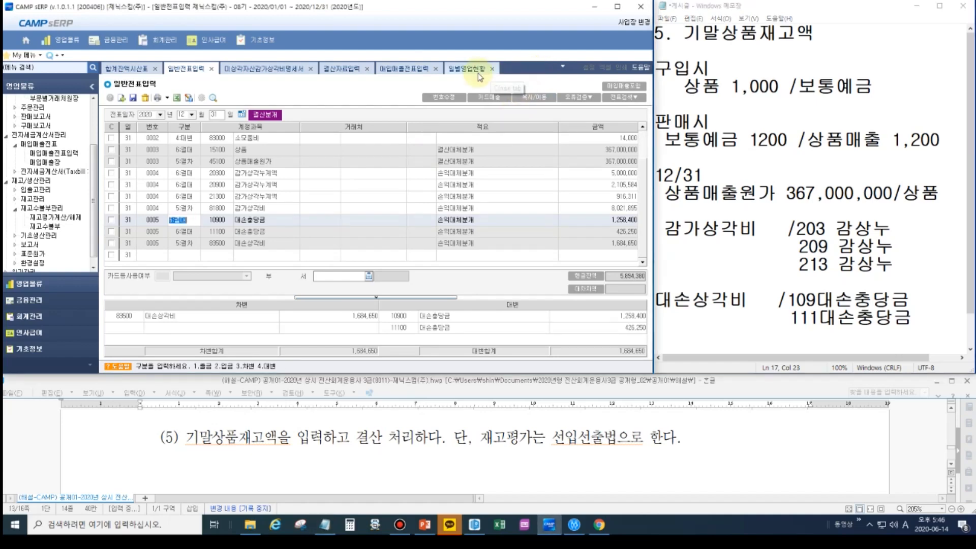
pyautogui.click(491, 68)
pyautogui.click(516, 68)
pyautogui.click(491, 69)
pyautogui.click(523, 68)
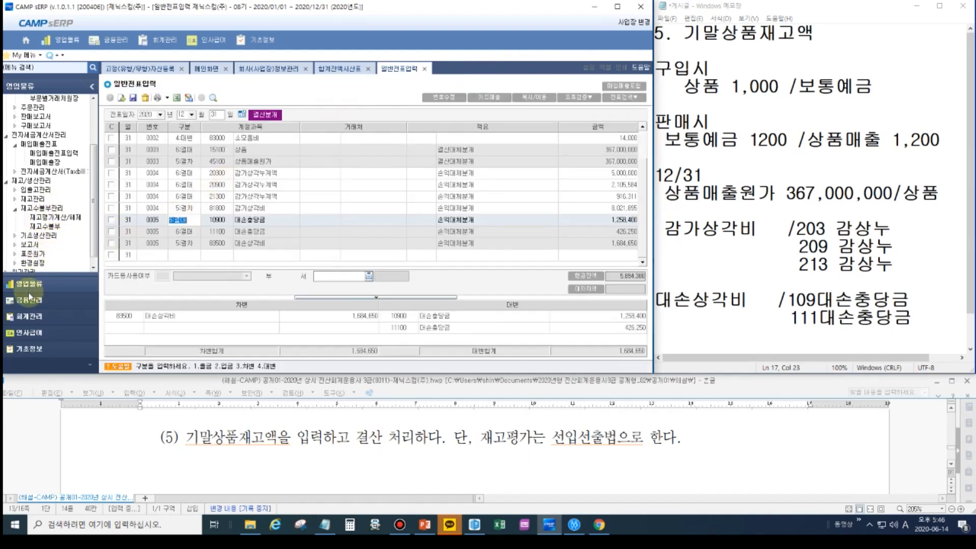
# - Query the 손익계산서 through 12/31/2020 under 결산관리 and review it from 매출액 down to 당기순이익
pyautogui.click(29, 316)
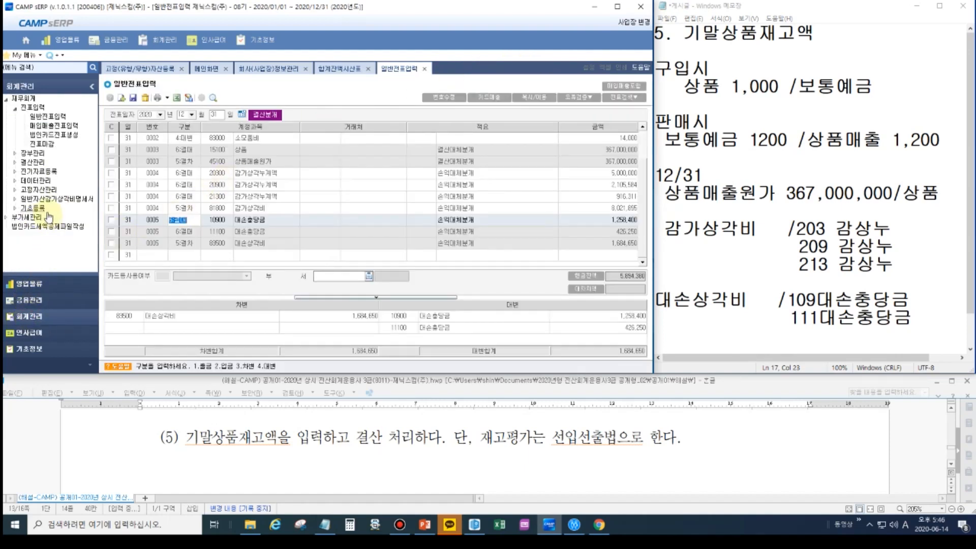
pyautogui.click(32, 162)
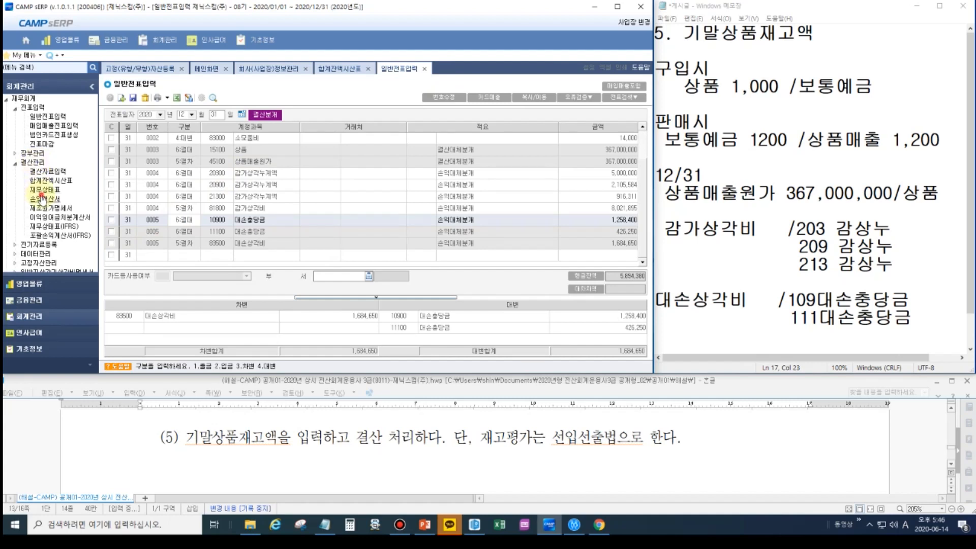
pyautogui.click(42, 198)
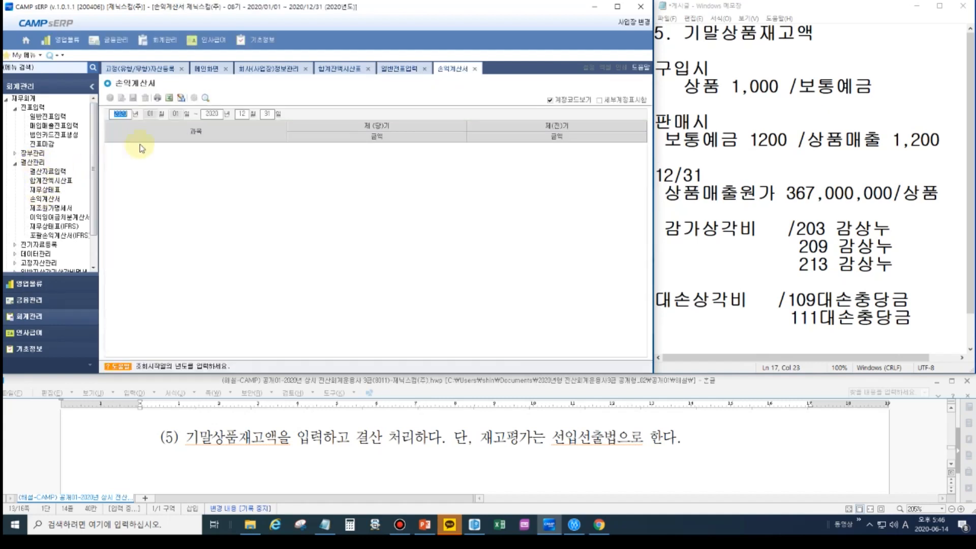
pyautogui.press('Return')
pyautogui.press('Return')
pyautogui.press('Return')
pyautogui.press('Return')
pyautogui.press('Return')
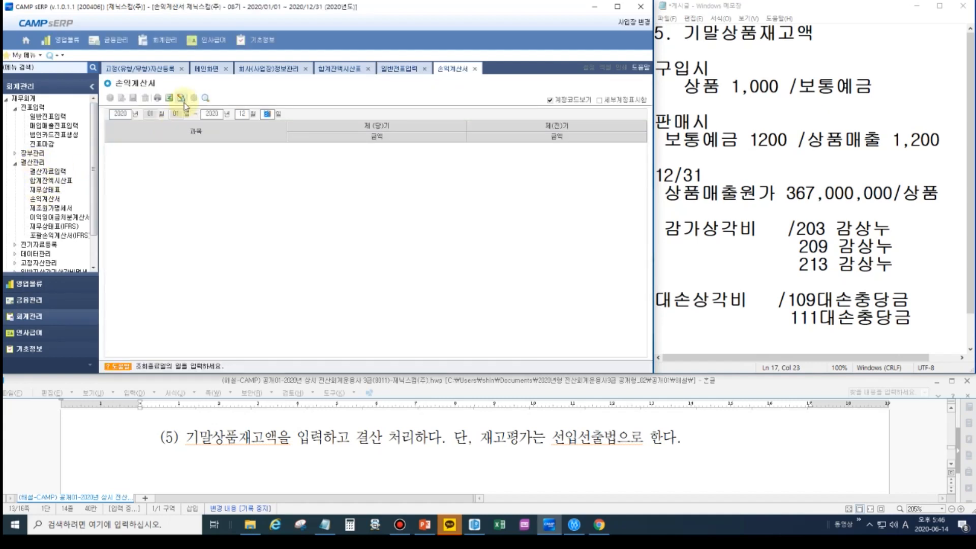
pyautogui.press('Return')
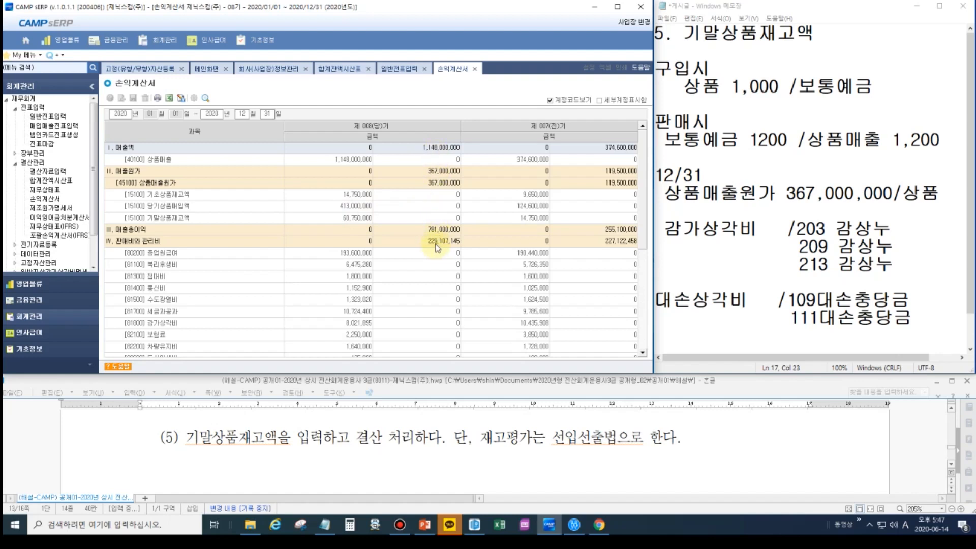
pyautogui.scroll(-2, 438, 247)
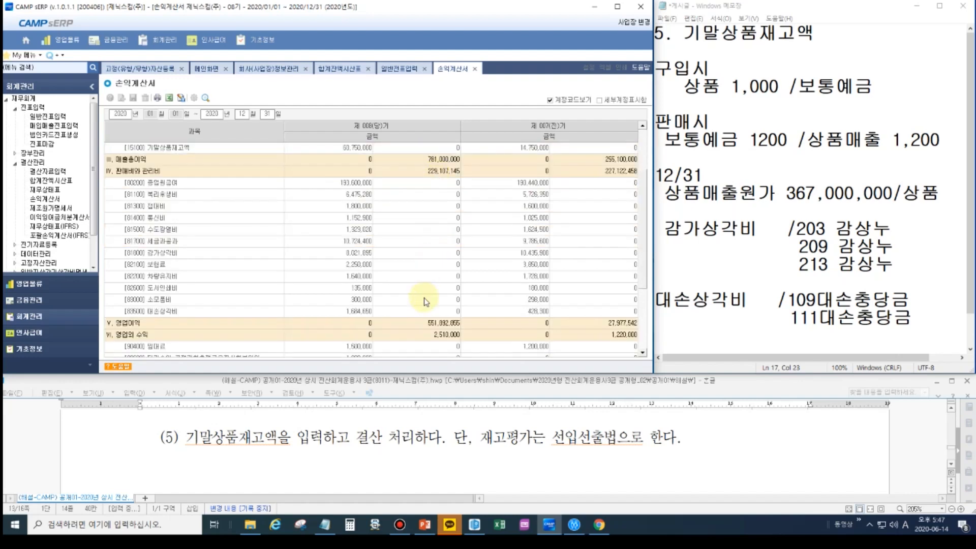
pyautogui.scroll(-1, 427, 300)
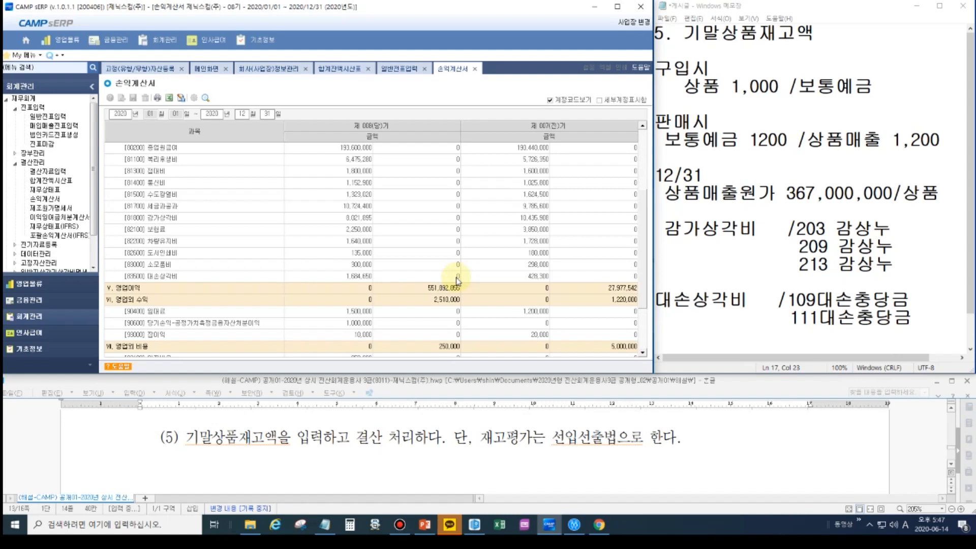
pyautogui.scroll(3, 455, 277)
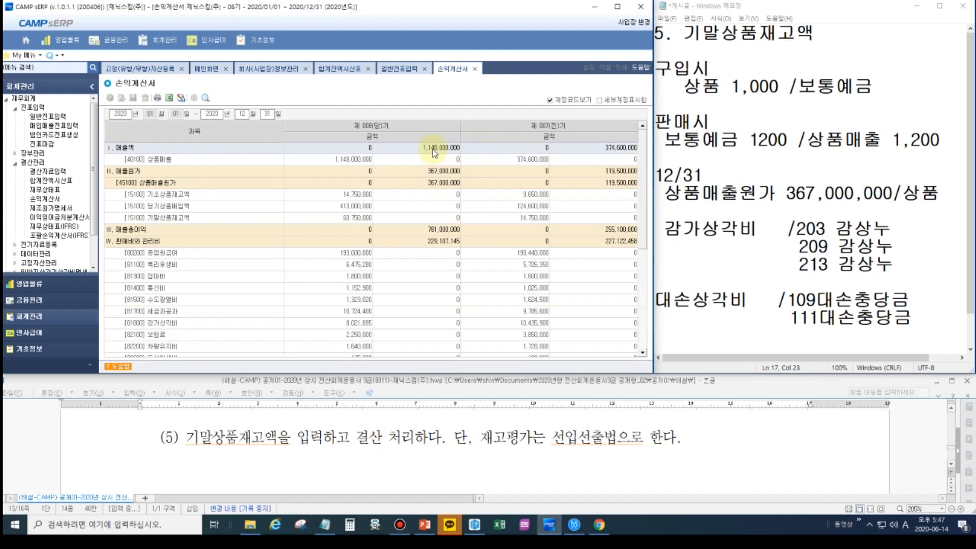
pyautogui.scroll(-2, 435, 218)
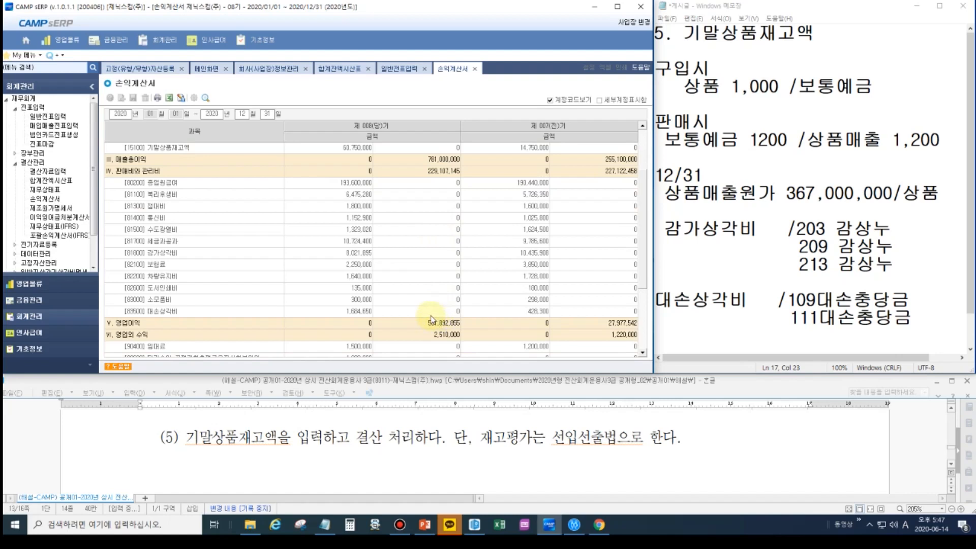
pyautogui.scroll(-3, 430, 328)
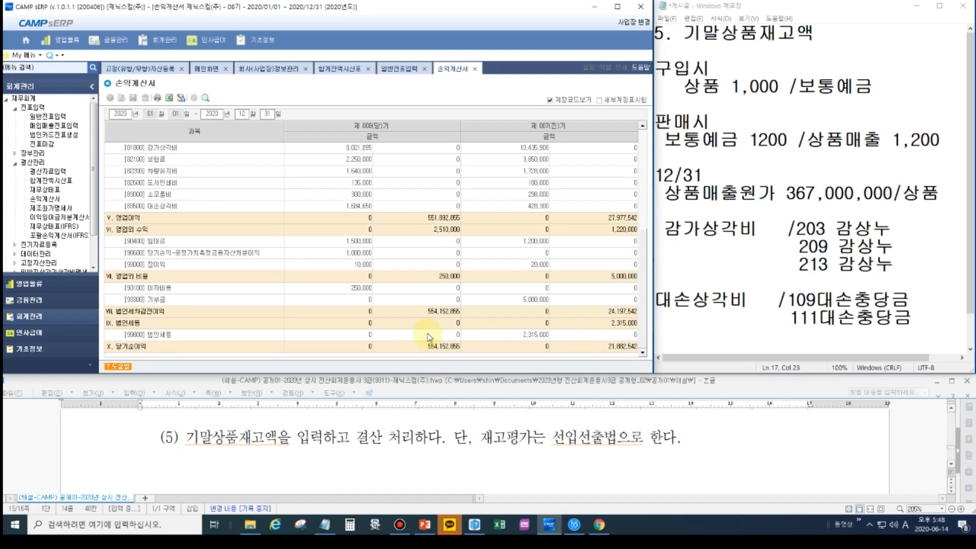
# - Load the 이익잉여금처분계산서 for 2020 and temporarily outline the current period's 미처분이익잉여금 amount
pyautogui.click(65, 219)
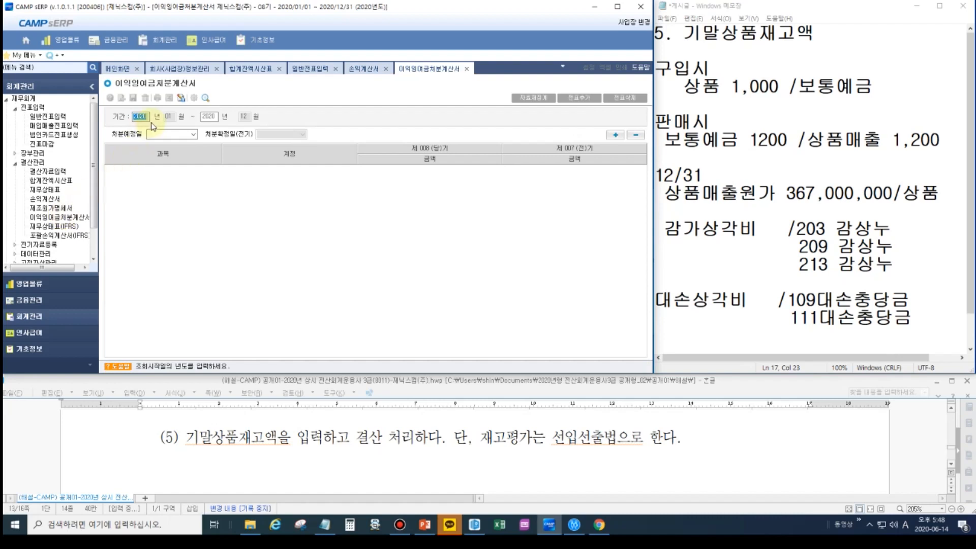
pyautogui.press('Return')
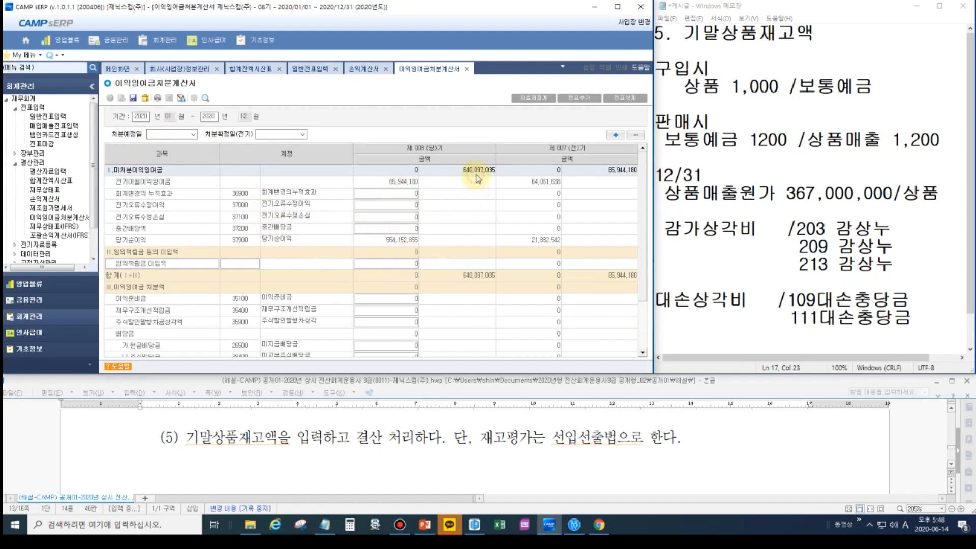
pyautogui.click(973, 24)
pyautogui.click(969, 78)
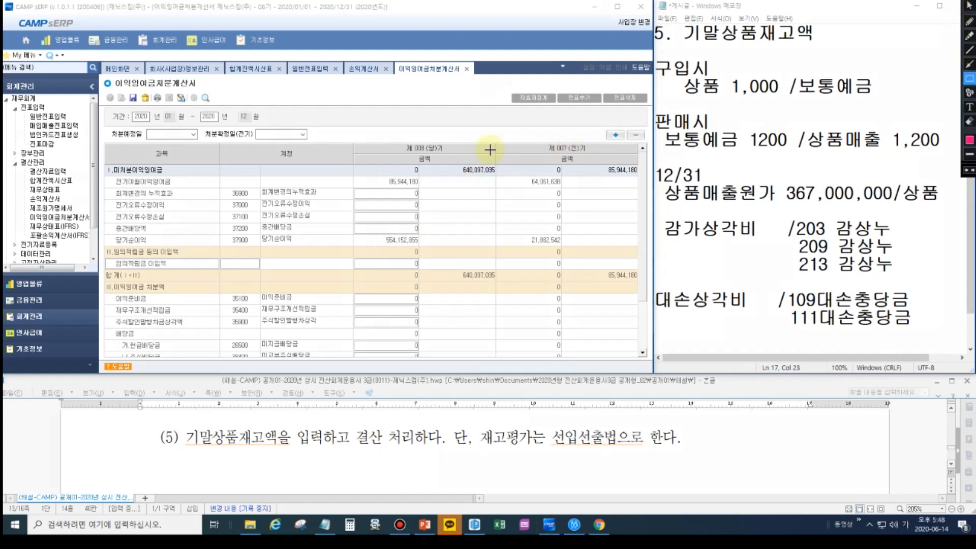
pyautogui.moveTo(452, 164); pyautogui.dragTo(502, 177)
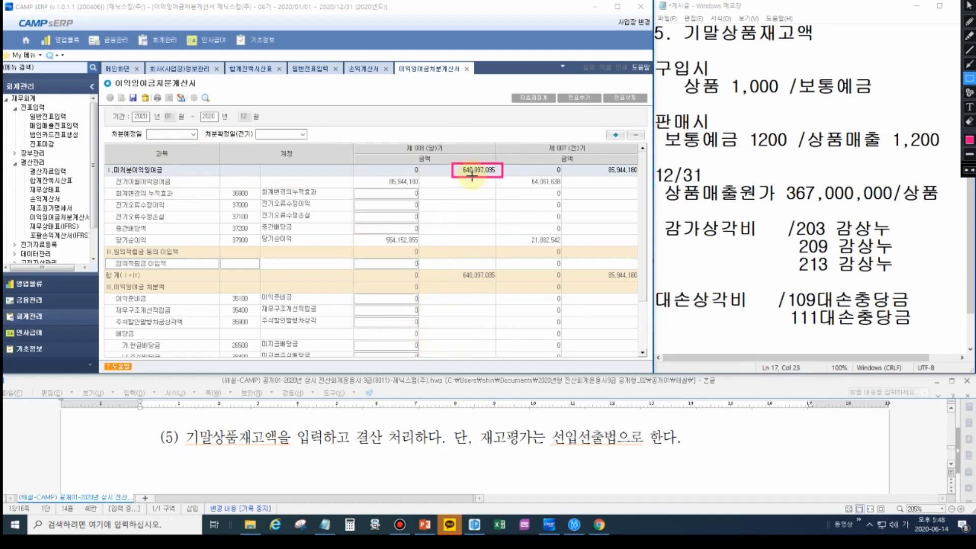
pyautogui.hotkey('ctrl', 'alt', 'd')
# - Issue the 잉여금(결손금)대체 voucher from the 이익잉여금처분계산서
pyautogui.click(578, 100)
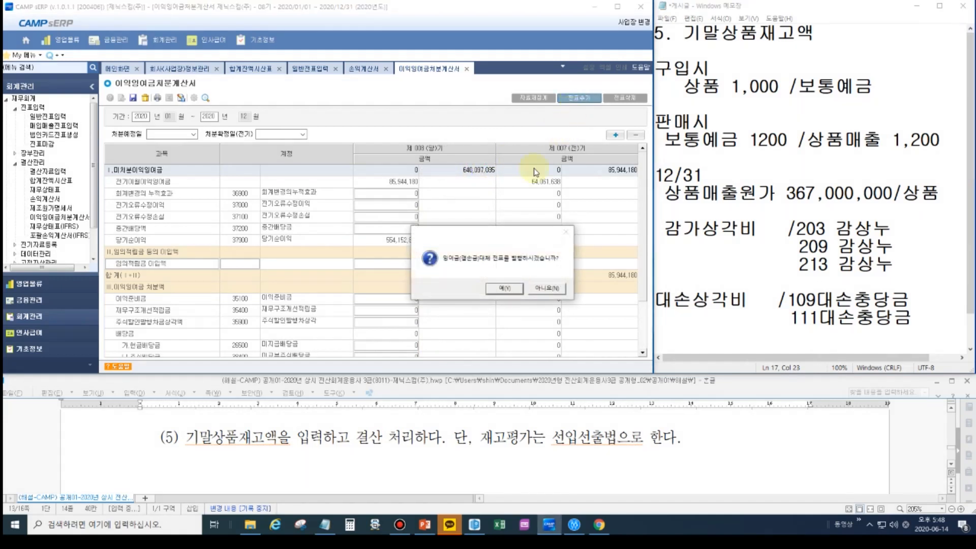
pyautogui.click(510, 291)
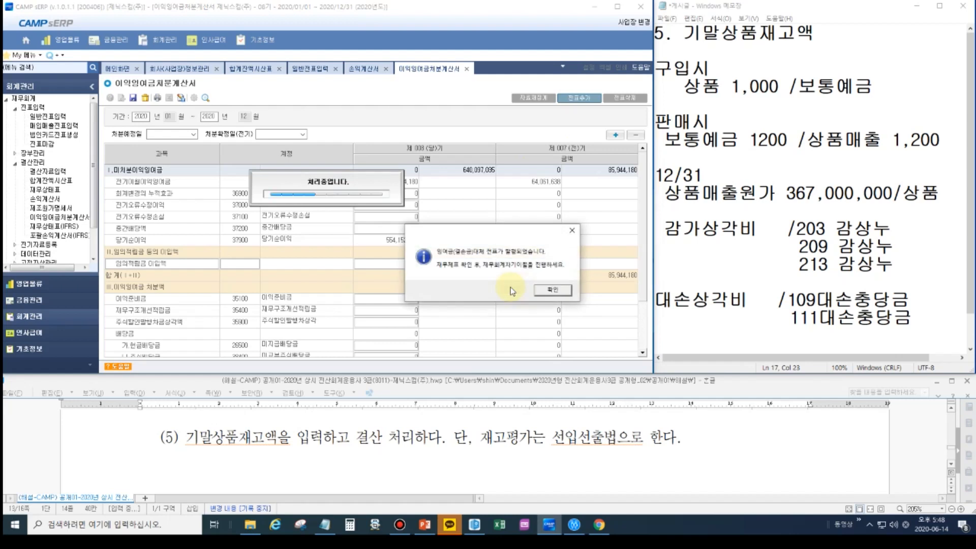
pyautogui.click(545, 291)
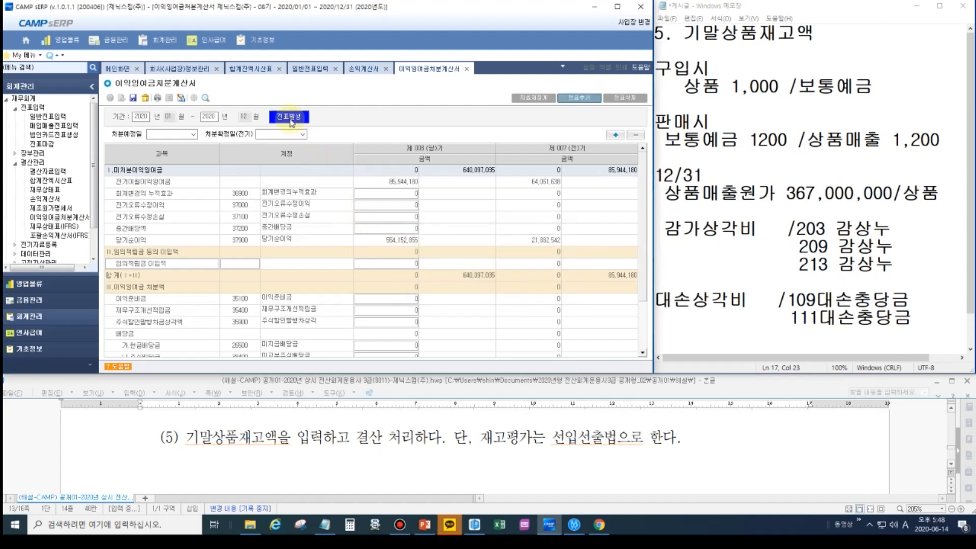
# - Refresh the 12/31 vouchers in 일반전표입력 and examine the 잉여금 대체 entries and the manual 보험료 adjustment
pyautogui.click(320, 69)
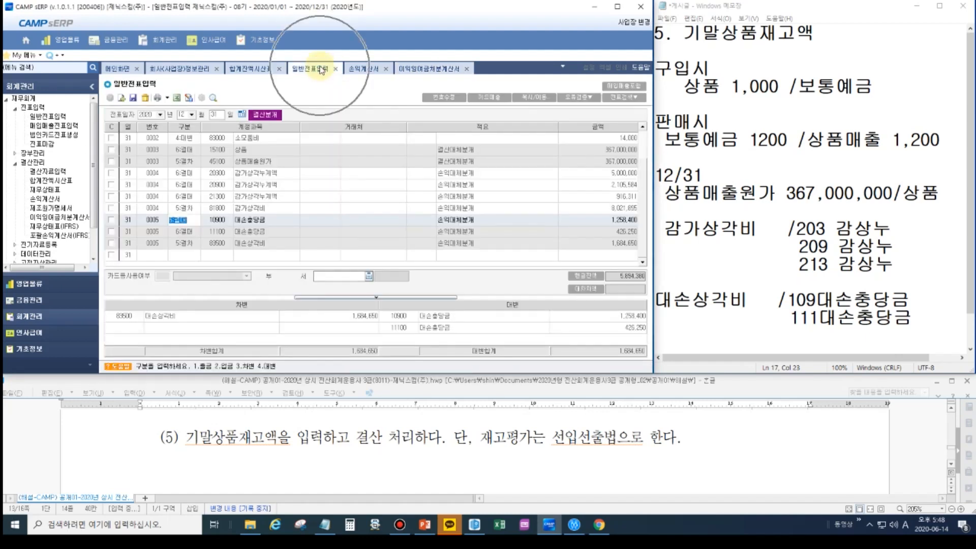
pyautogui.click(213, 98)
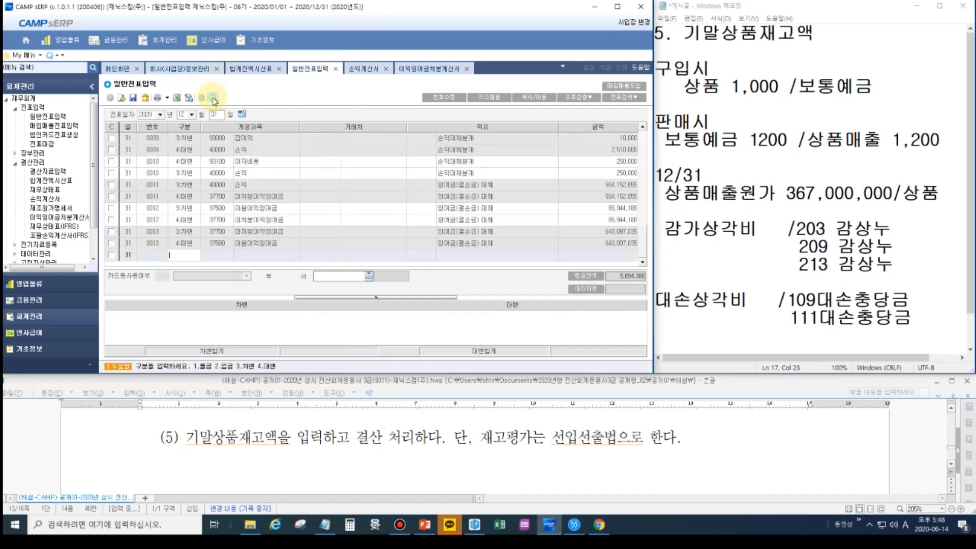
pyautogui.click(266, 224)
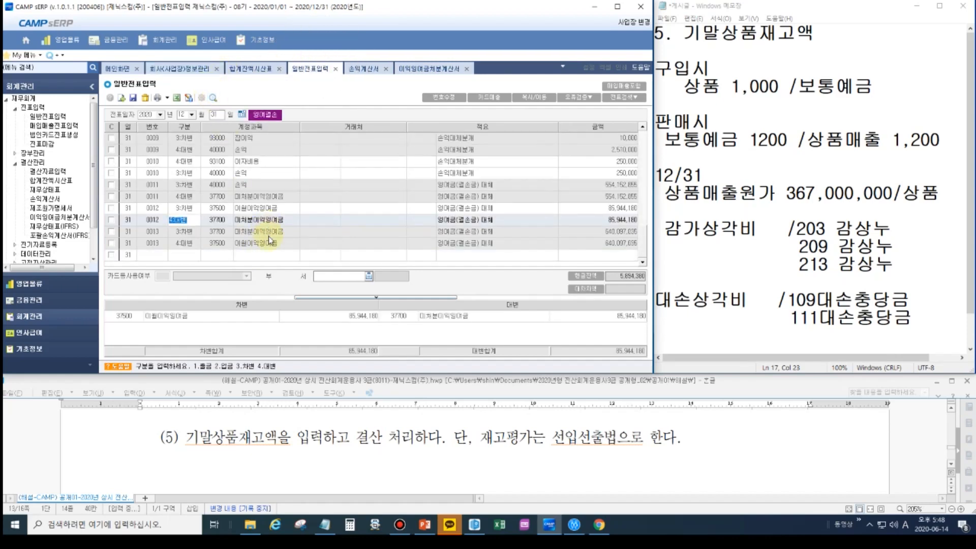
pyautogui.scroll(5, 266, 227)
pyautogui.scroll(1, 264, 172)
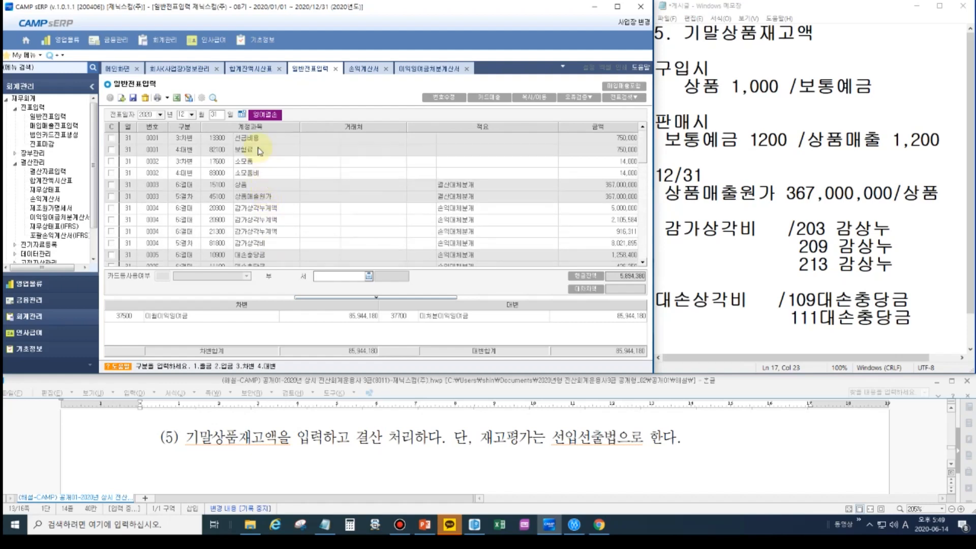
pyautogui.click(260, 150)
# - Replace all the text in the notes with the headings 수동결산 and 자동결산, leaving blank lines under each
pyautogui.click(685, 202)
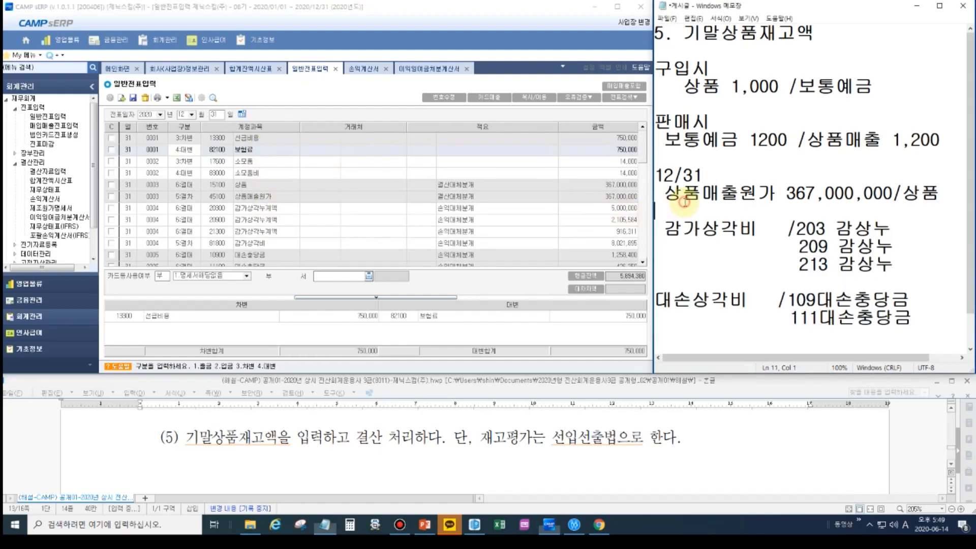
pyautogui.hotkey('ctrl', 'a')
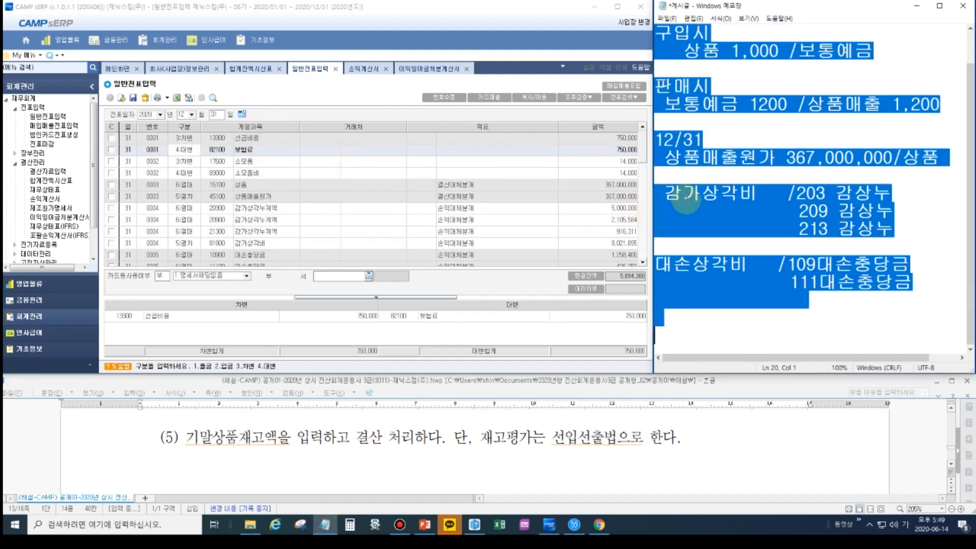
pyautogui.press('Delete')
pyautogui.write('수동결사')
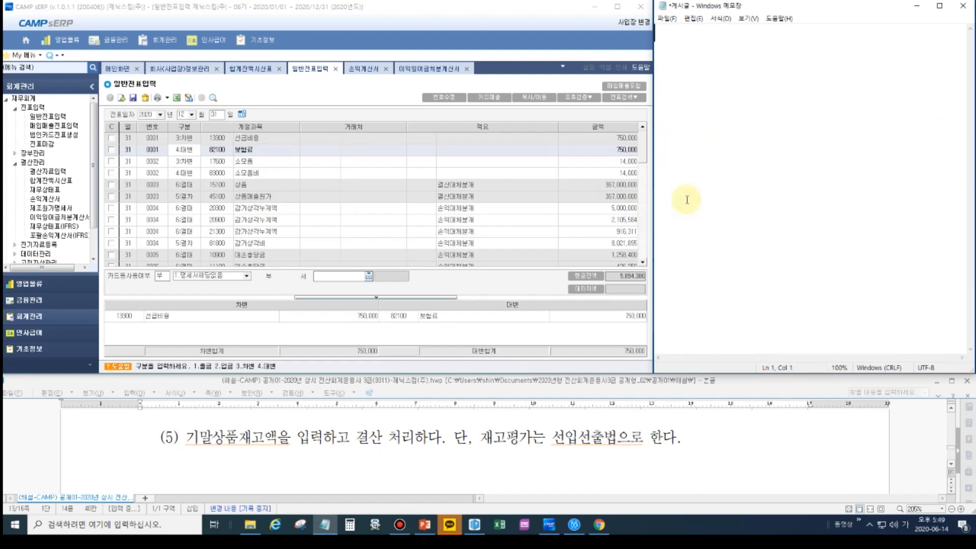
pyautogui.write('ㄴ')
pyautogui.press('Return')
pyautogui.press('Return')
pyautogui.press('Return')
pyautogui.press('Return')
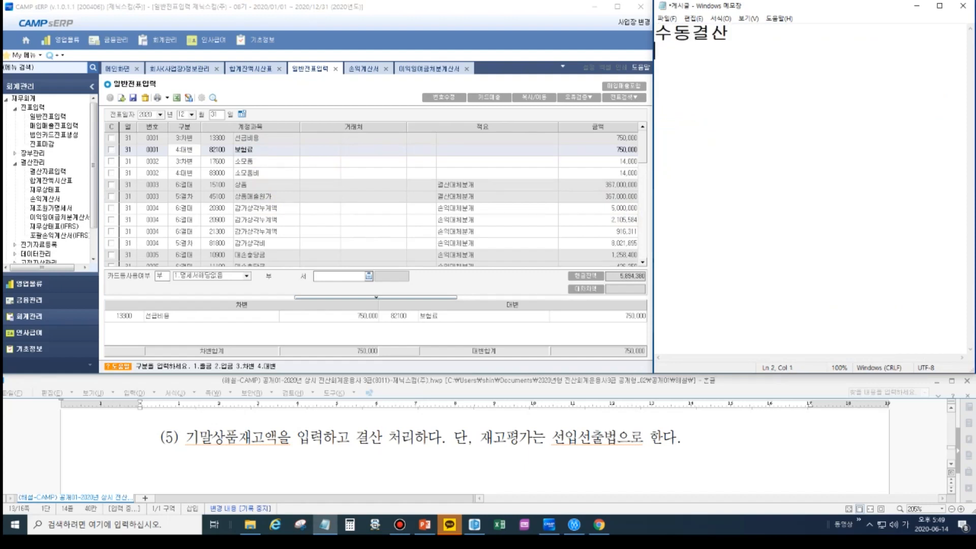
pyautogui.write('자도ㅇ결산')
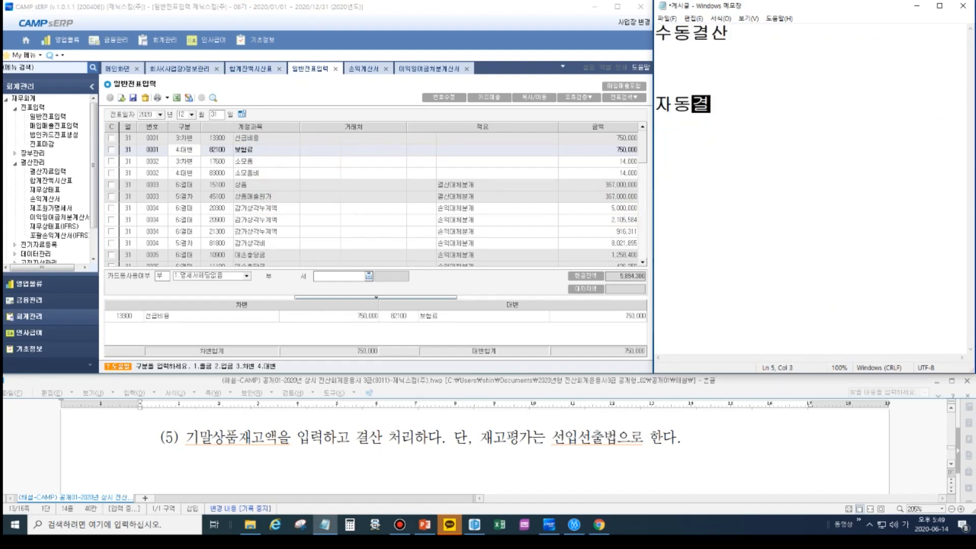
pyautogui.press('Return')
pyautogui.press('Return')
pyautogui.press('Return')
pyautogui.press('Return')
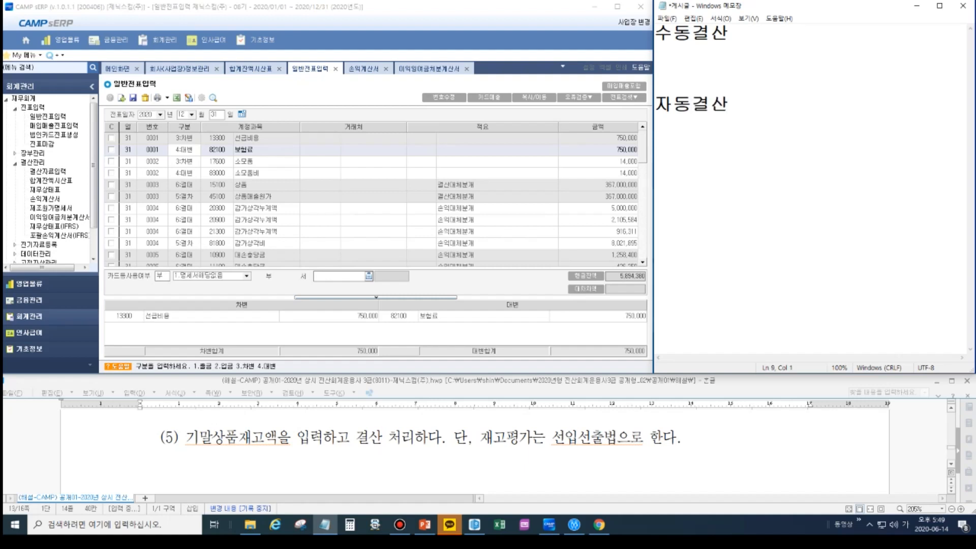
# - Add the headings 손익계산서 and 잉여금처분계산서 below 자동결산 in the notes, separated by blank lines
pyautogui.write('손익계산ㅅ')
pyautogui.write('ㅓ')
pyautogui.press('Return')
pyautogui.press('Return')
pyautogui.press('Return')
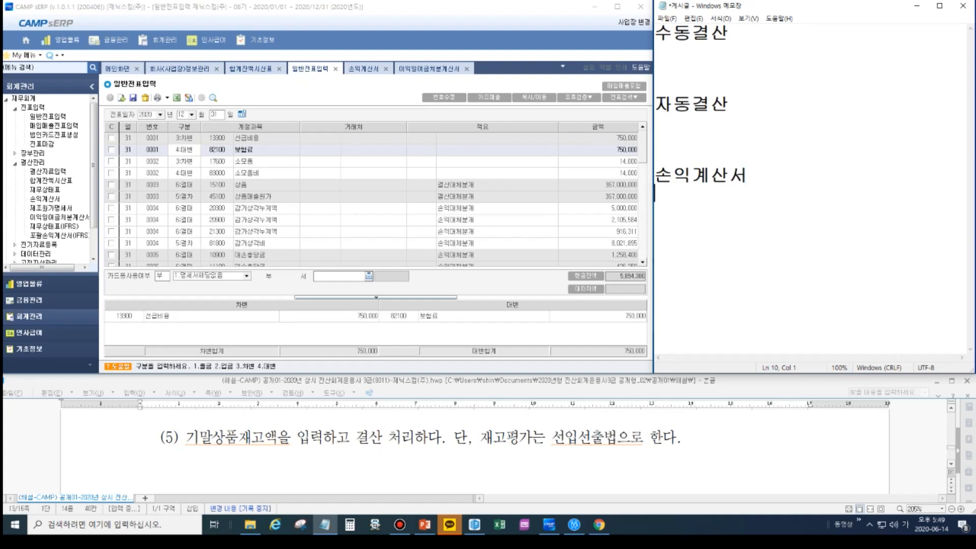
pyautogui.write('잉여')
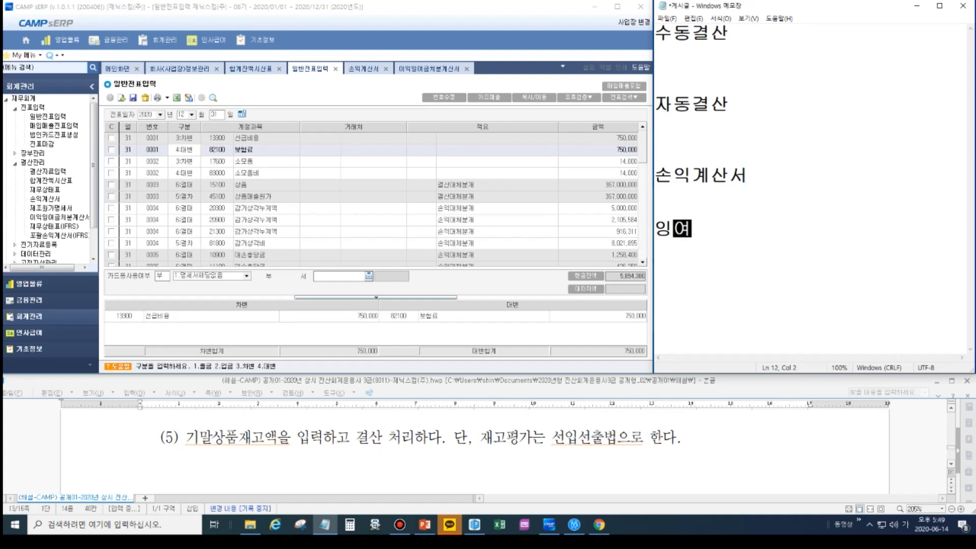
pyautogui.write('금처분계산ㅅ')
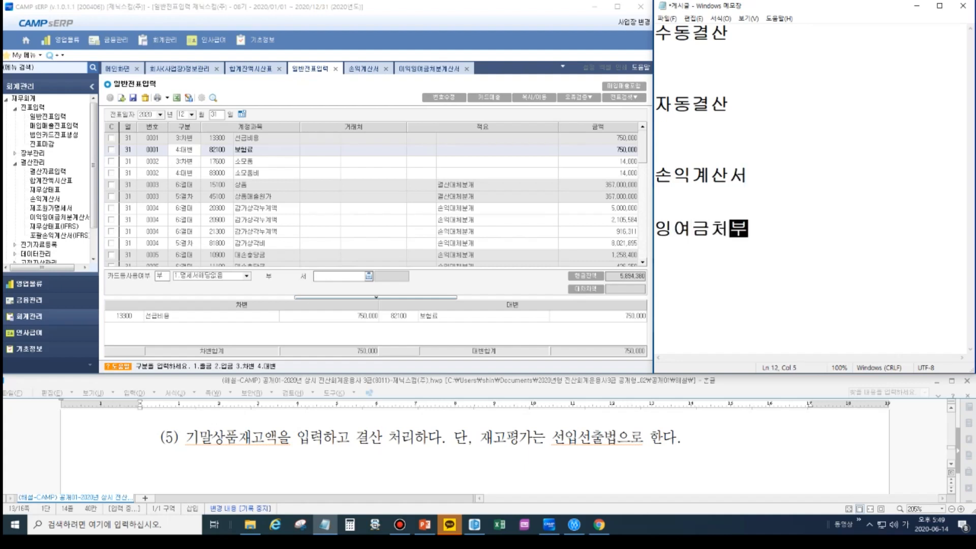
pyautogui.write('ㅓ')
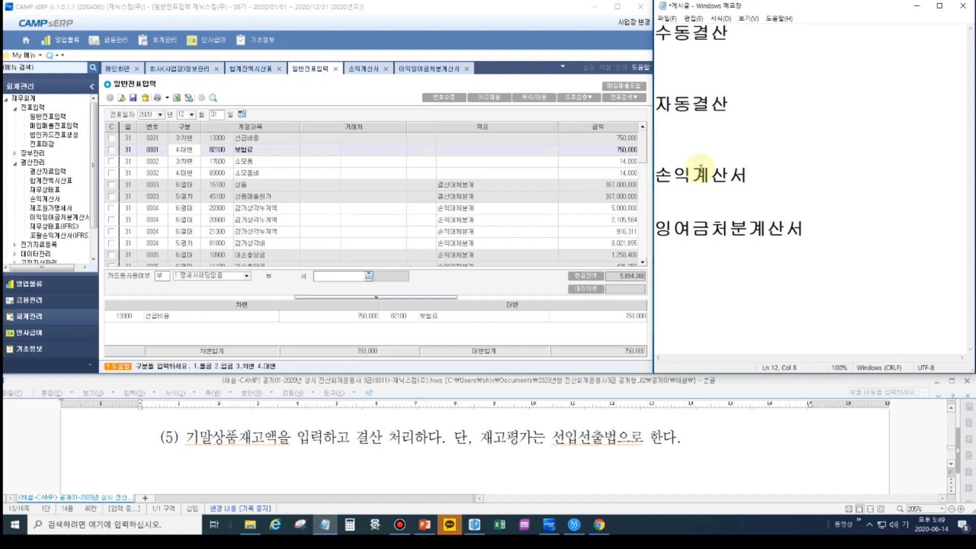
# - Append (전표추가) to the 자동결산 and 잉여금처분계산서 headings in the notes
pyautogui.click(740, 108)
pyautogui.write('(')
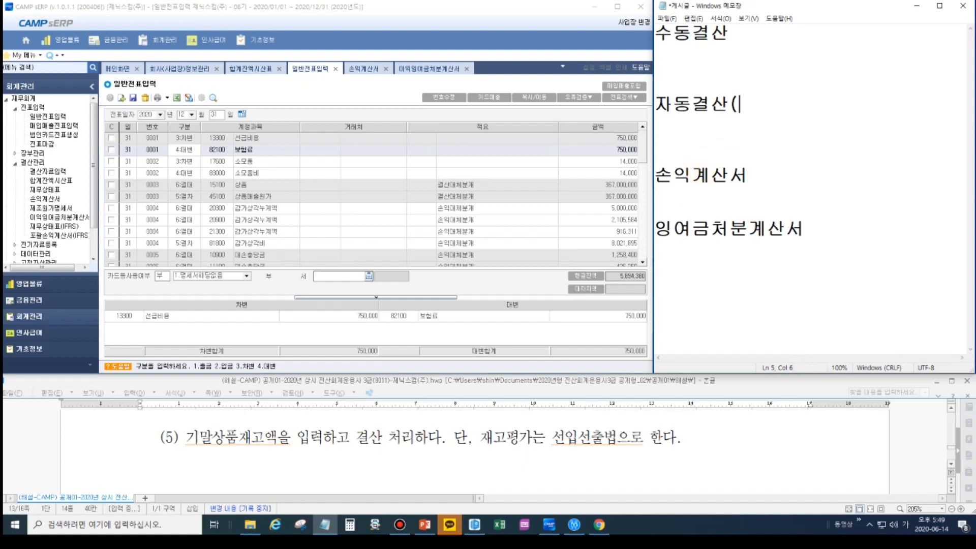
pyautogui.write('전표추가)')
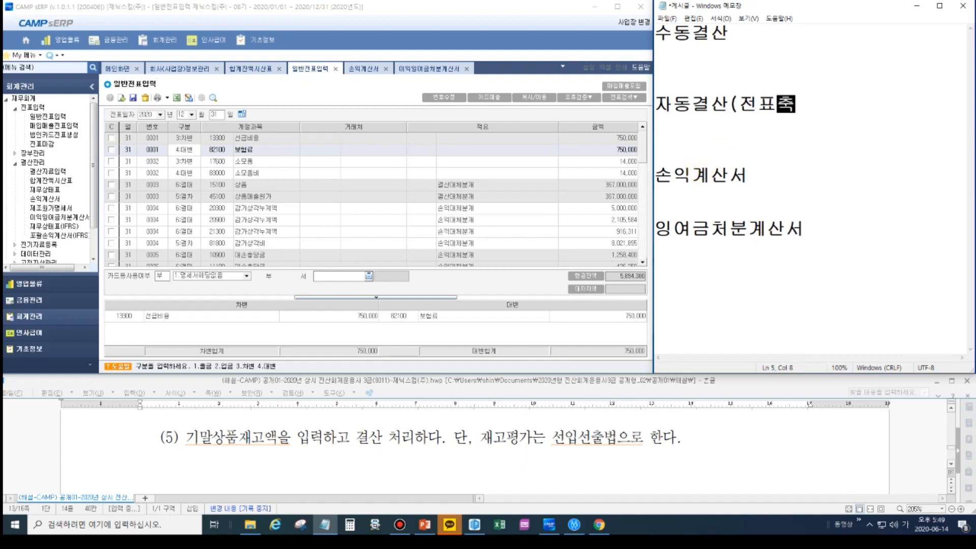
pyautogui.click(811, 228)
pyautogui.write('(전표추가)')
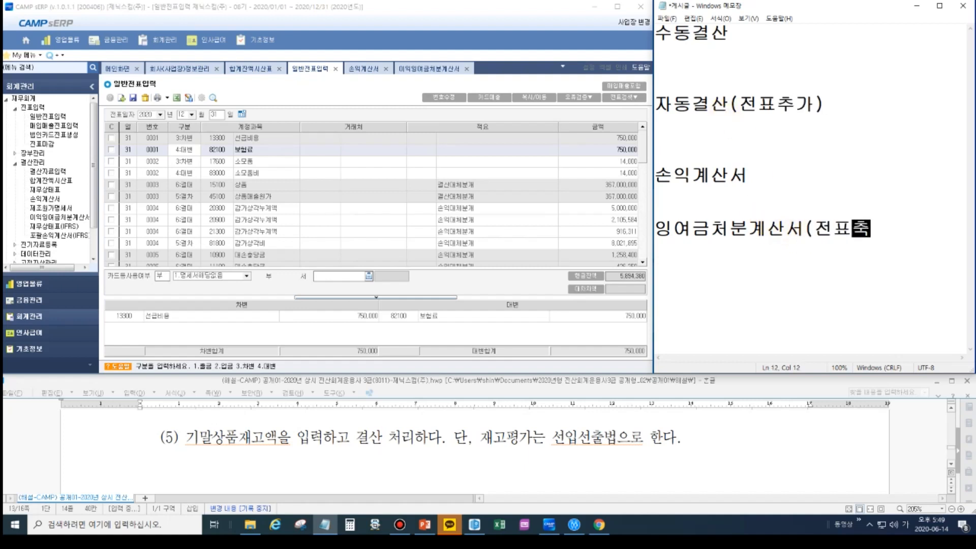